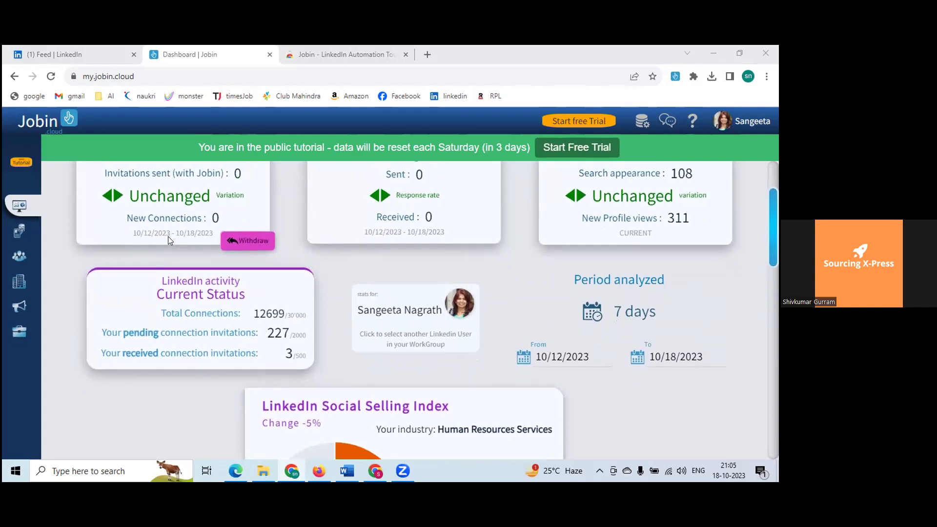
Step: Scroll the dashboard and reveal the Sourcing sidebar flyout with its LinkedIn import option
{"action": "scroll", "coordinate": [168, 236], "scroll_direction": "down", "scroll_amount": 1}
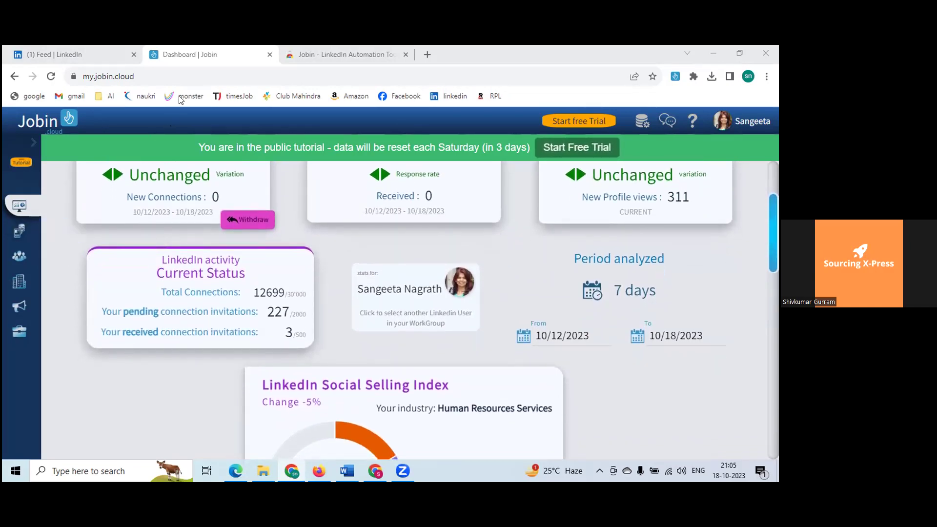
{"action": "mouse_move", "coordinate": [16, 231]}
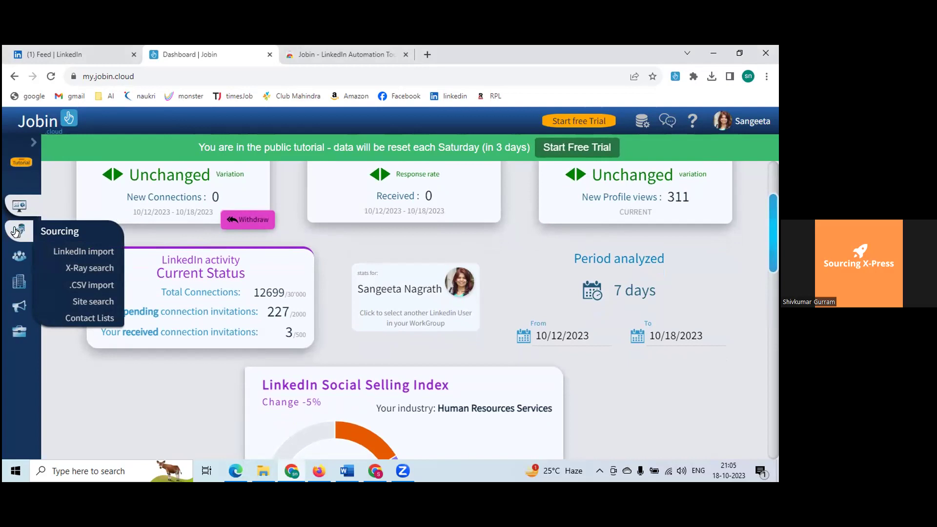
Step: Open the Source Contacts from LinkedIn page, then bring up Chrome's extensions menu
{"action": "left_click", "coordinate": [87, 248]}
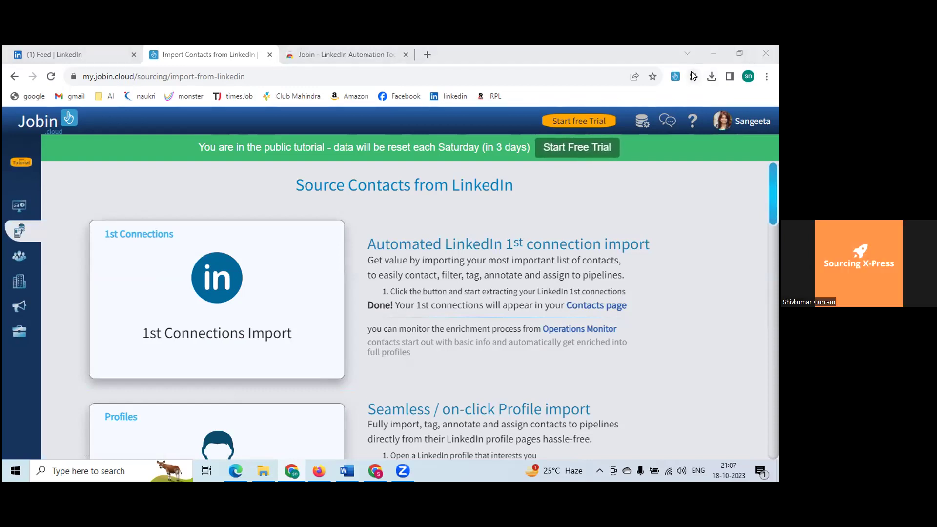
{"action": "left_click", "coordinate": [693, 76]}
Step: Confirm the Jobin LinkedIn Automation Tool is enabled in Chrome's Extensions page and view its Web Store listing
{"action": "left_click", "coordinate": [693, 76]}
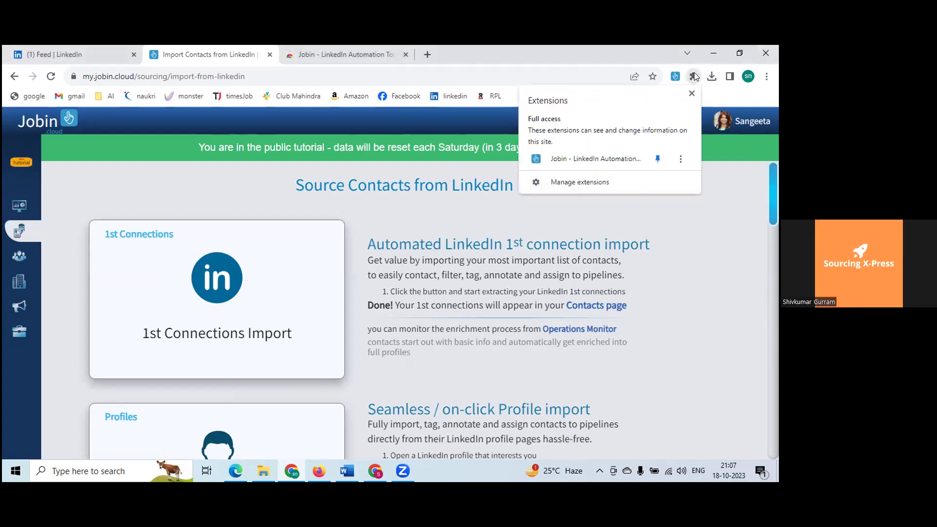
{"action": "left_click", "coordinate": [592, 182]}
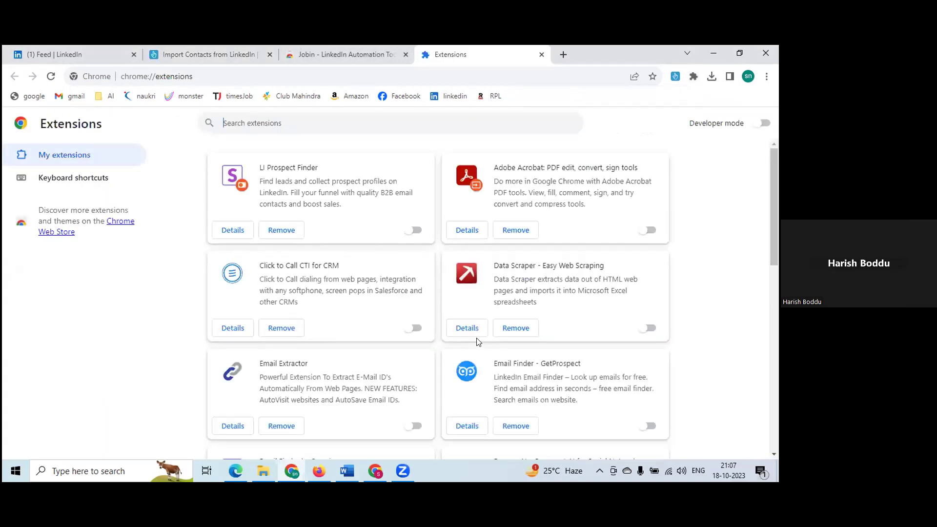
{"action": "scroll", "coordinate": [479, 342], "scroll_direction": "down", "scroll_amount": 9}
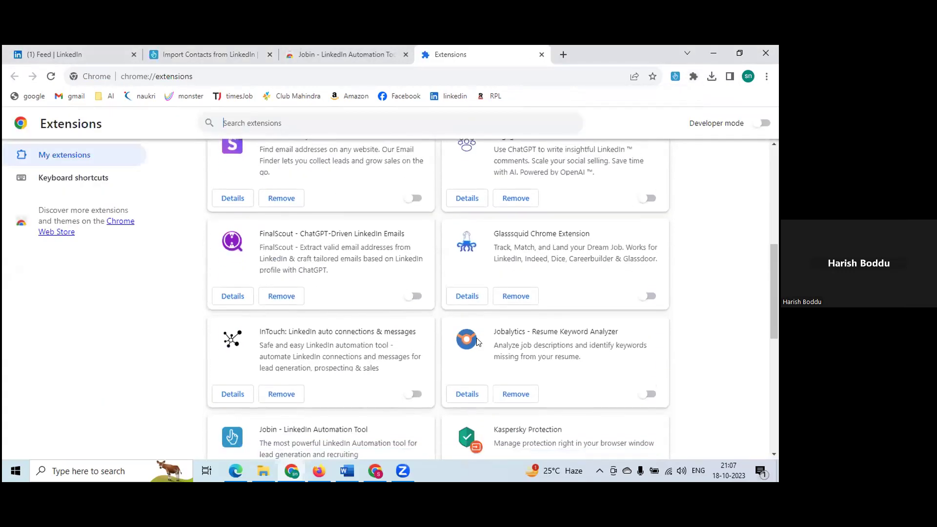
{"action": "scroll", "coordinate": [478, 341], "scroll_direction": "up", "scroll_amount": 2}
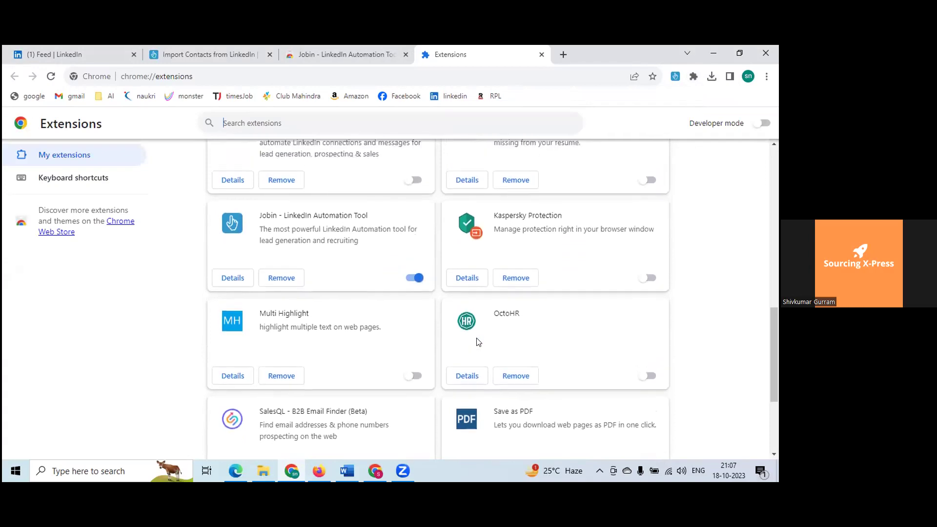
{"action": "scroll", "coordinate": [477, 343], "scroll_direction": "down", "scroll_amount": 5}
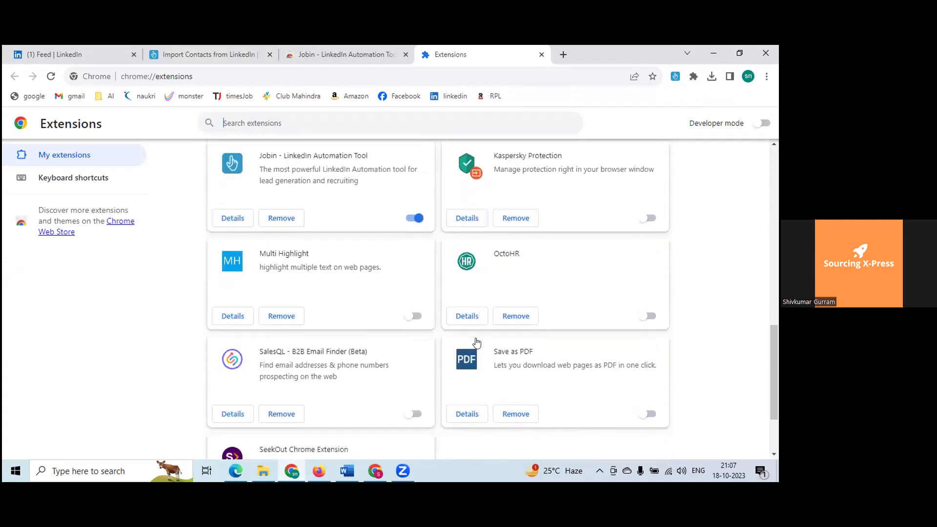
{"action": "scroll", "coordinate": [479, 342], "scroll_direction": "up", "scroll_amount": 15}
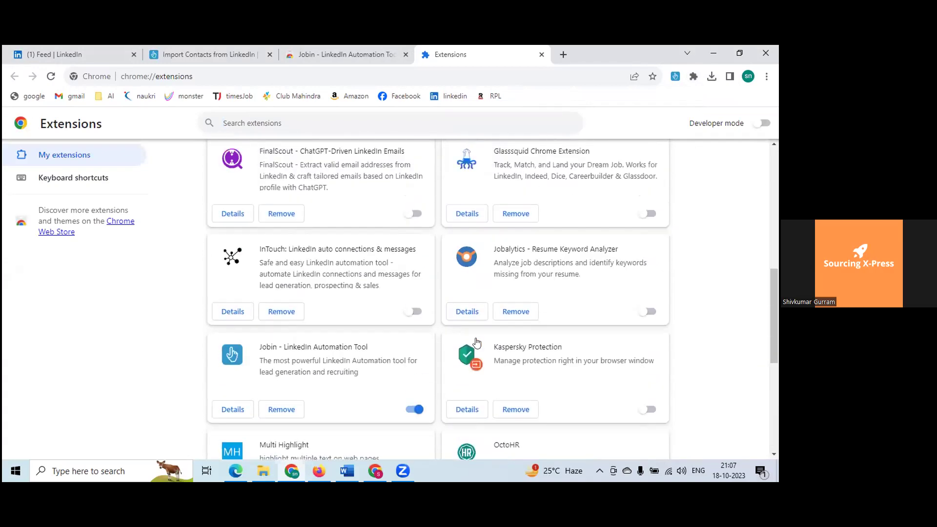
{"action": "left_click", "coordinate": [339, 53]}
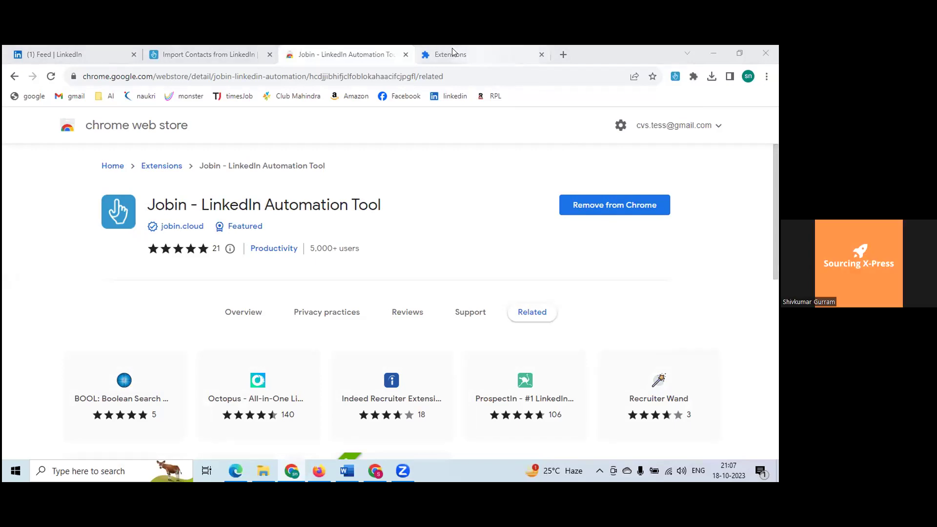
Step: Switch back to the Import Contacts from LinkedIn tab
{"action": "left_click", "coordinate": [259, 51]}
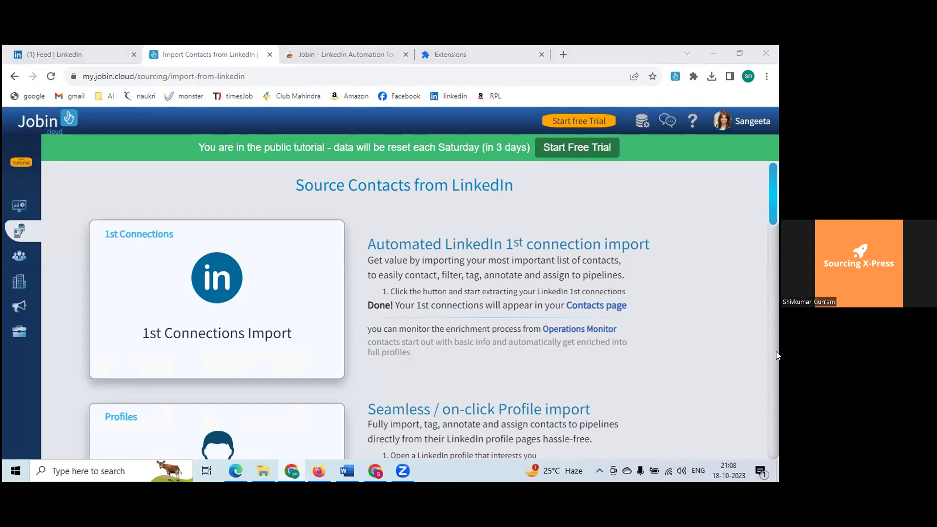
Step: Scroll to the Individual Profile Import section describing one-click import and Auto Import
{"action": "scroll", "coordinate": [754, 346], "scroll_direction": "down", "scroll_amount": 3}
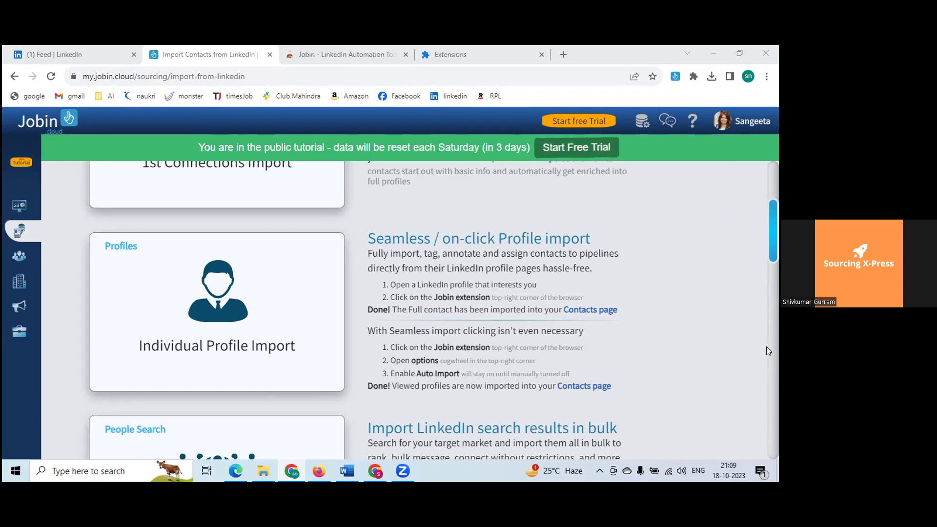
Step: Scroll to the People Search card's bulk import steps with a default amount of 100
{"action": "scroll", "coordinate": [739, 336], "scroll_direction": "down", "scroll_amount": 2}
{"action": "scroll", "coordinate": [740, 337], "scroll_direction": "down", "scroll_amount": 2}
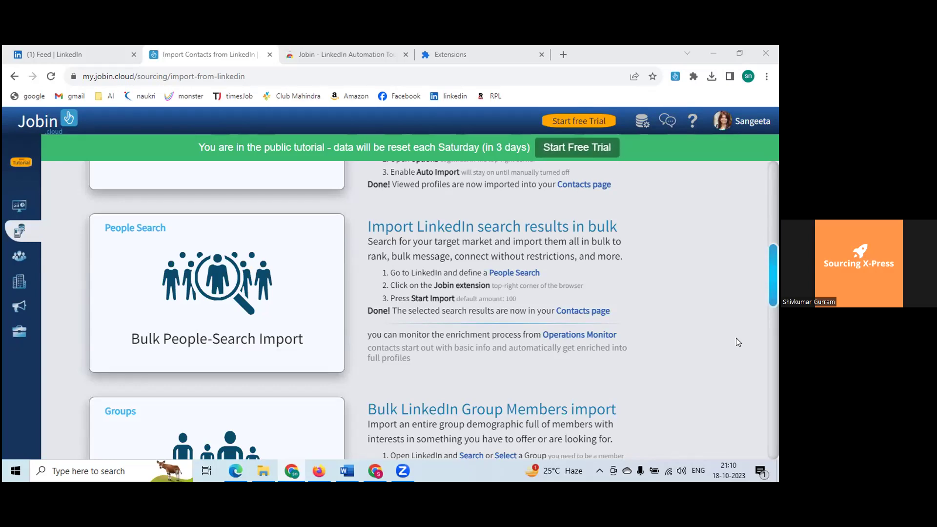
Step: Scroll through the Group Members import to the Event Attendees import instructions
{"action": "scroll", "coordinate": [745, 386], "scroll_direction": "down", "scroll_amount": 4}
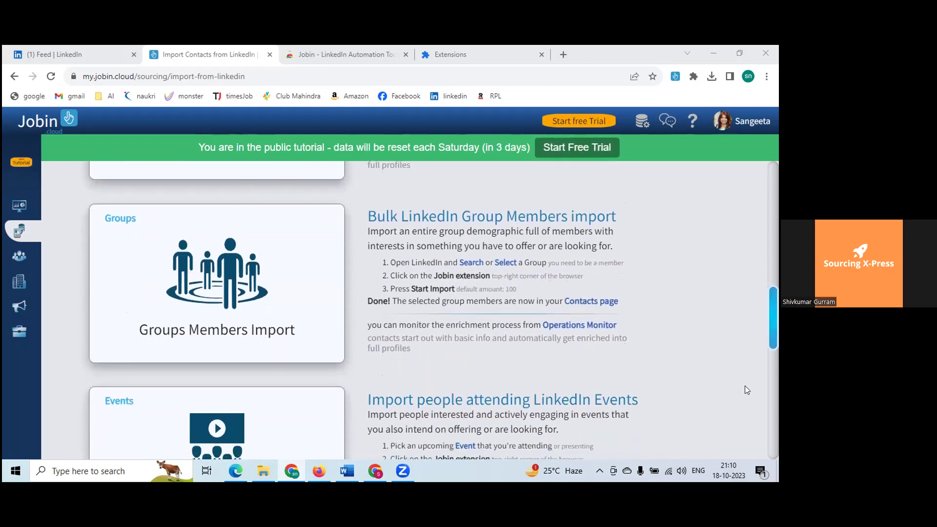
{"action": "scroll", "coordinate": [745, 387], "scroll_direction": "down", "scroll_amount": 1}
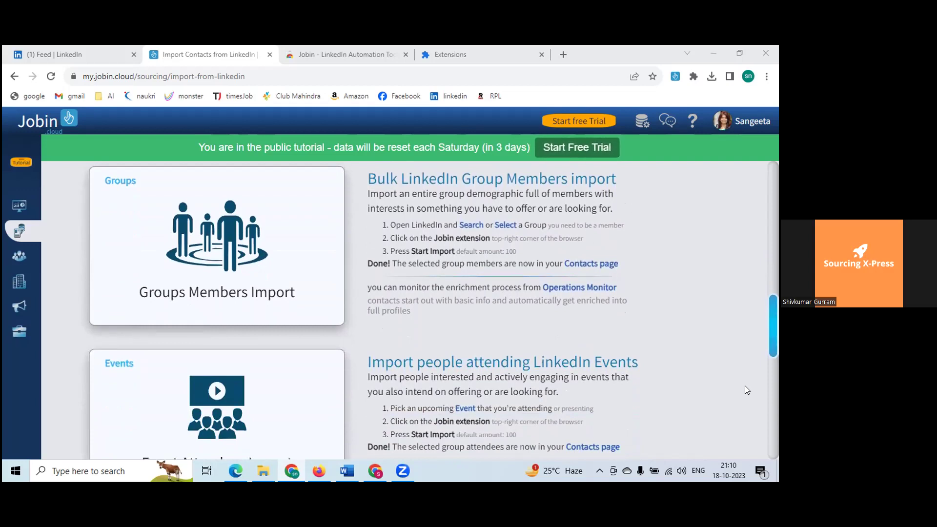
{"action": "scroll", "coordinate": [745, 389], "scroll_direction": "down", "scroll_amount": 3}
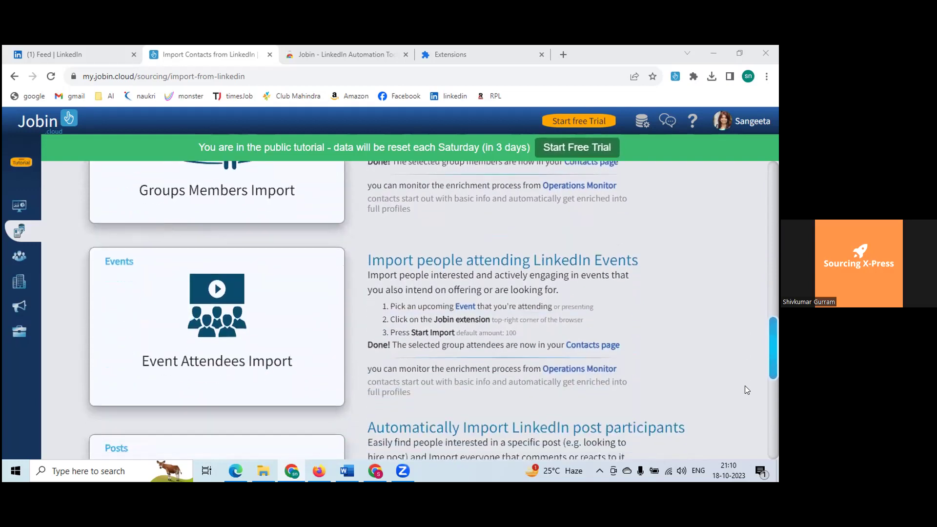
{"action": "scroll", "coordinate": [745, 390], "scroll_direction": "down", "scroll_amount": 1}
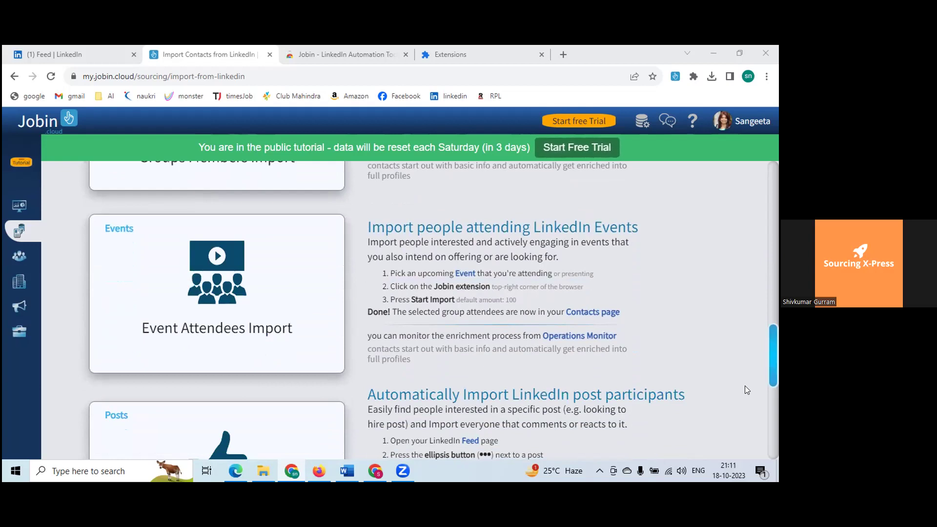
Step: Scroll to the Posts section on importing post Reactions or Comments from a pasted link
{"action": "scroll", "coordinate": [745, 389], "scroll_direction": "down", "scroll_amount": 3}
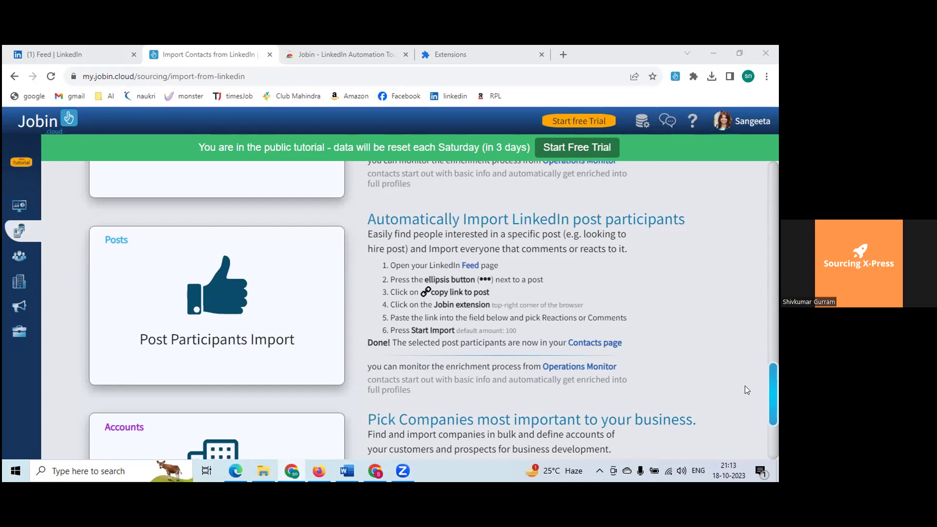
Step: Scroll to the Accounts section's Bulk Company-Search Import steps at the page bottom
{"action": "scroll", "coordinate": [747, 390], "scroll_direction": "down", "scroll_amount": 2}
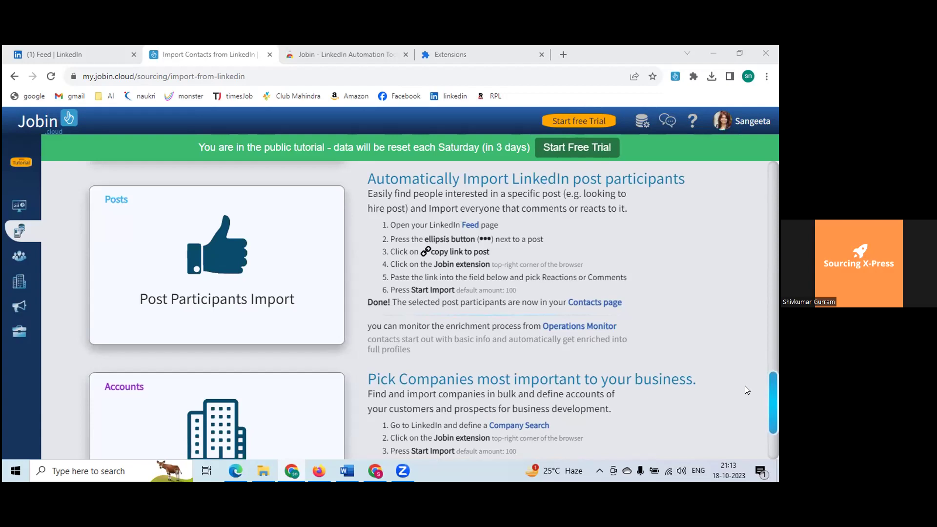
{"action": "scroll", "coordinate": [746, 390], "scroll_direction": "down", "scroll_amount": 2}
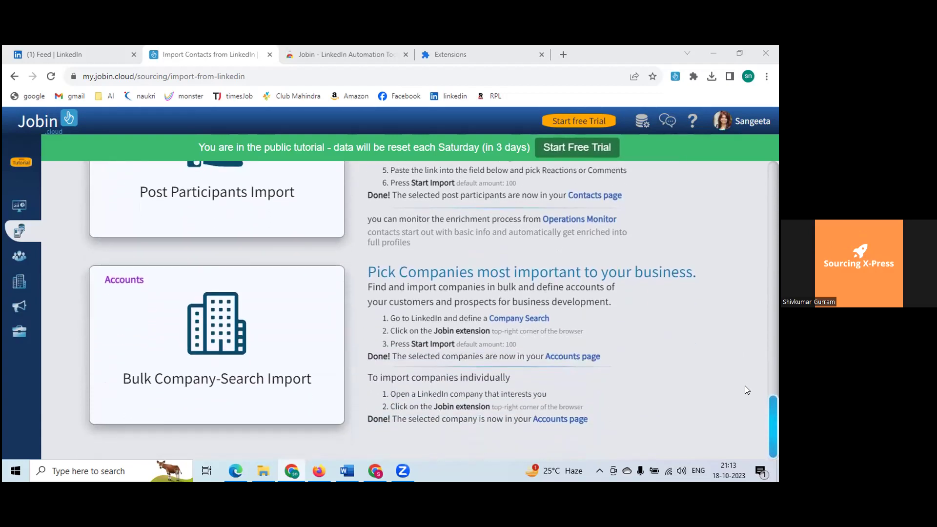
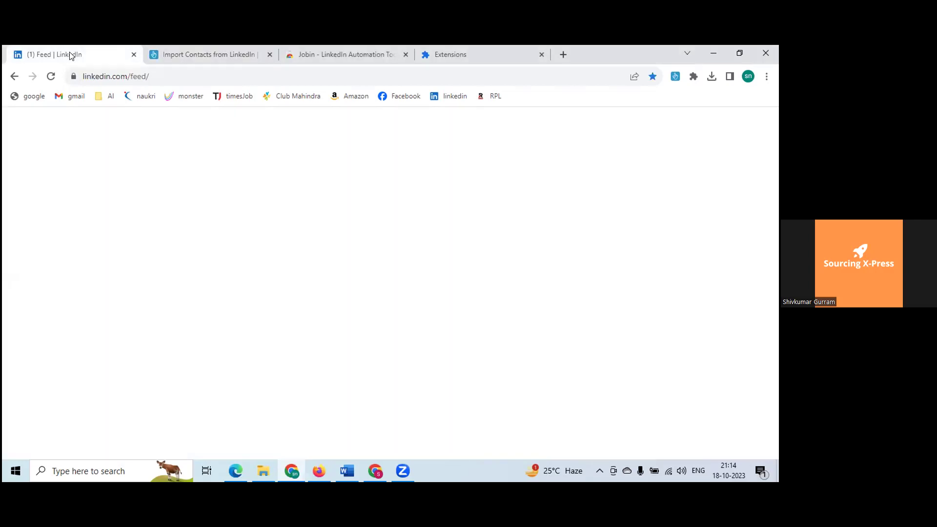
{"action": "left_click", "coordinate": [159, 122]}
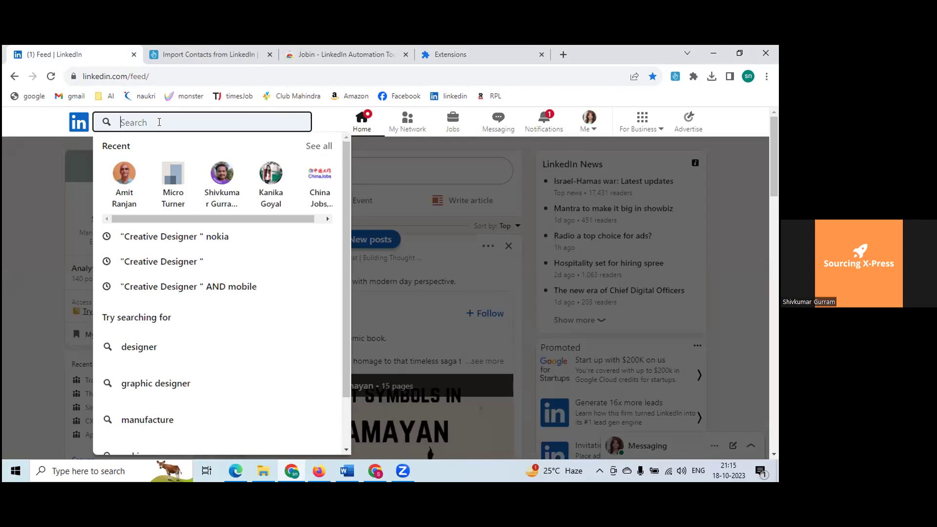
{"action": "type", "text": "sonu"}
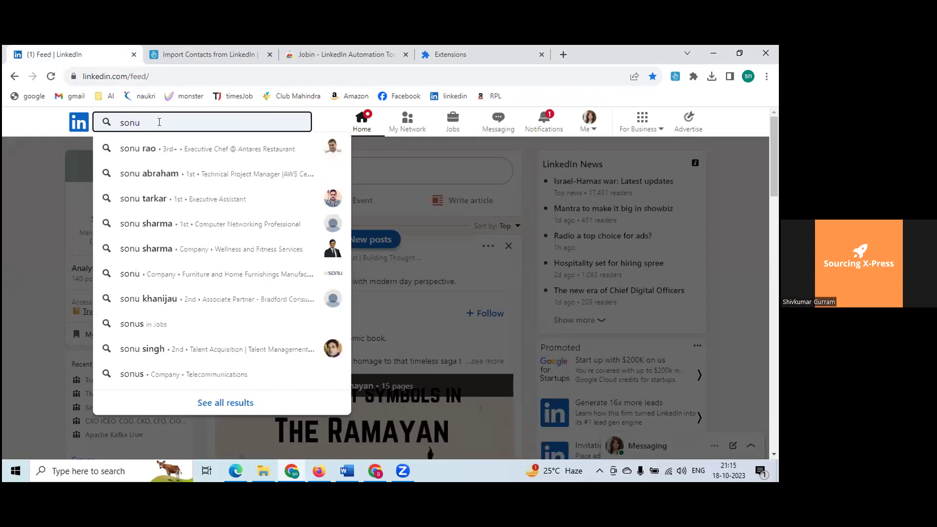
{"action": "left_click", "coordinate": [161, 147]}
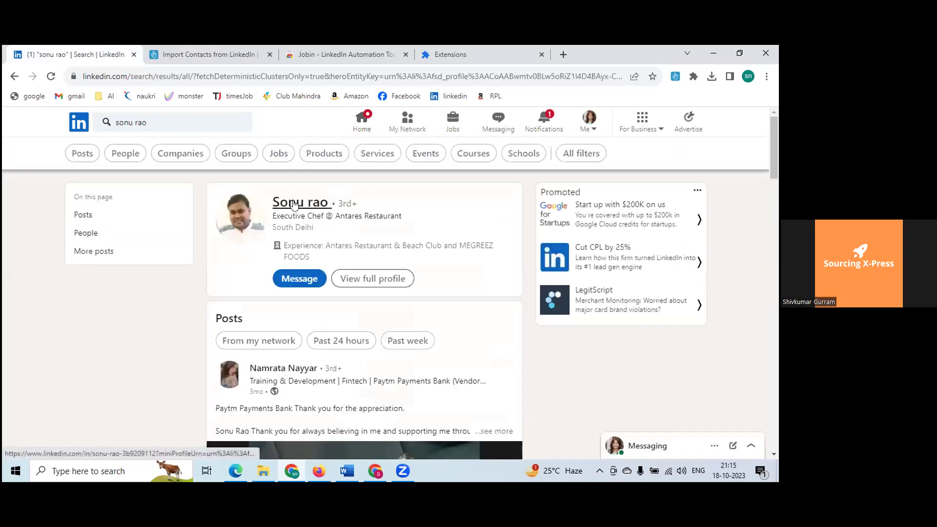
{"action": "left_click", "coordinate": [295, 205]}
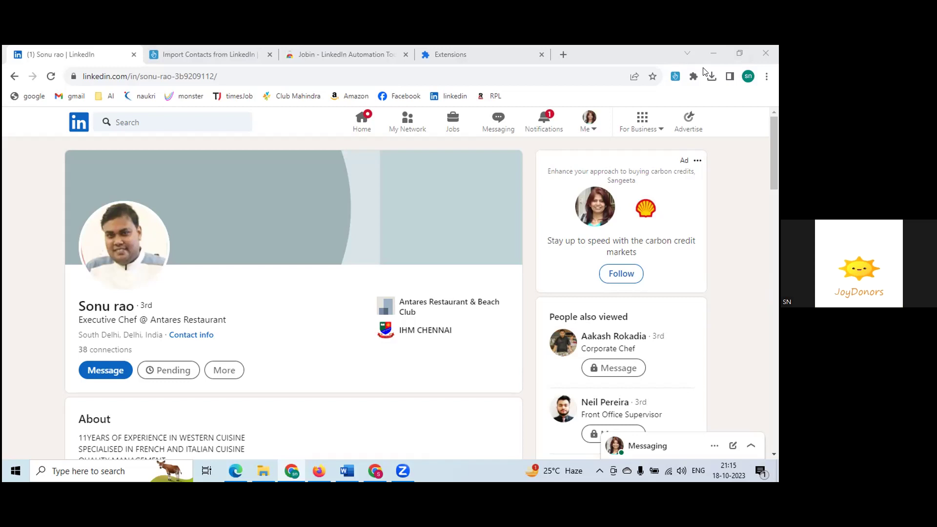
Step: Import the chef's profile with the Jobin extension and go to the Import Contacts from LinkedIn tab
{"action": "left_click", "coordinate": [675, 76]}
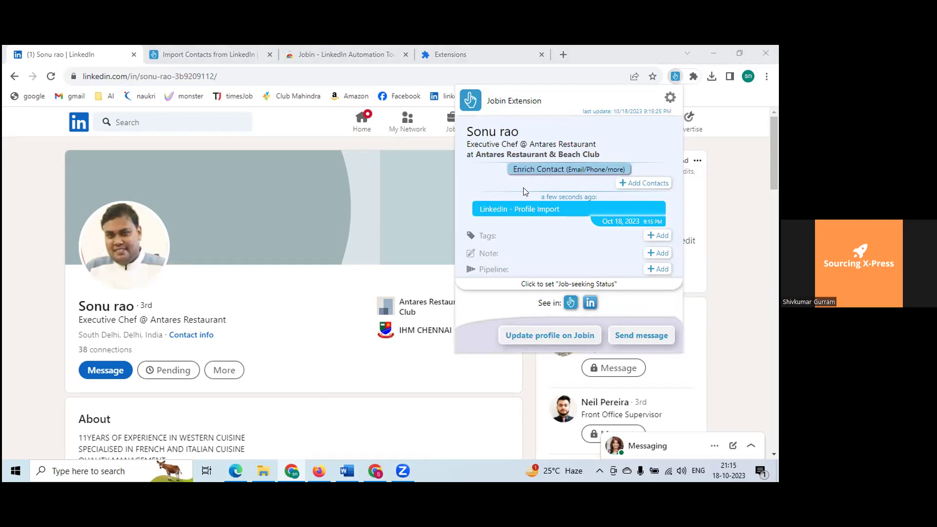
{"action": "left_click", "coordinate": [162, 52]}
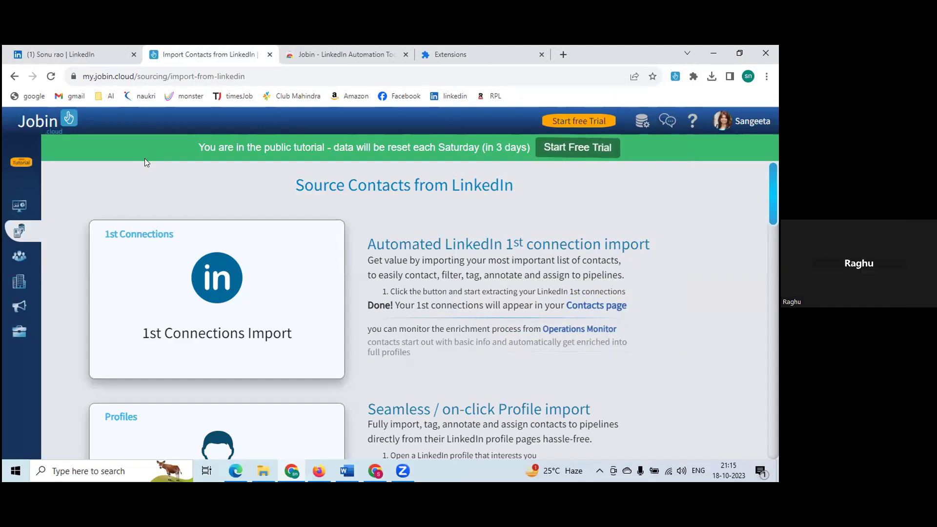
{"action": "scroll", "coordinate": [752, 369], "scroll_direction": "down", "scroll_amount": 6}
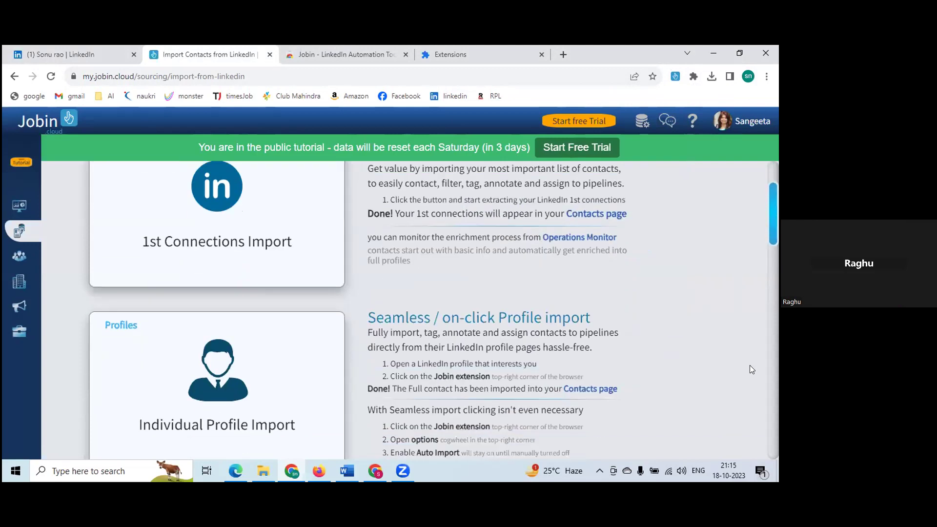
{"action": "scroll", "coordinate": [752, 370], "scroll_direction": "down", "scroll_amount": 3}
{"action": "scroll", "coordinate": [750, 366], "scroll_direction": "up", "scroll_amount": 9}
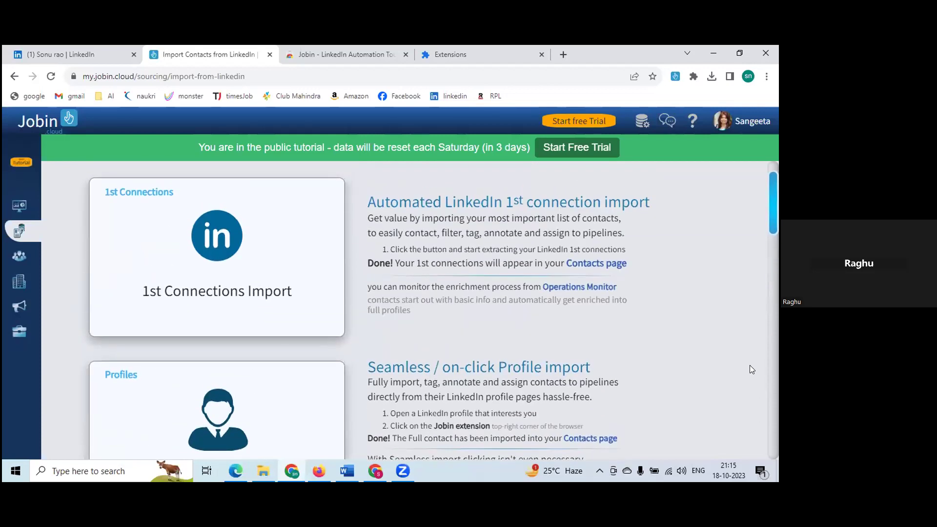
{"action": "scroll", "coordinate": [752, 369], "scroll_direction": "down", "scroll_amount": 1}
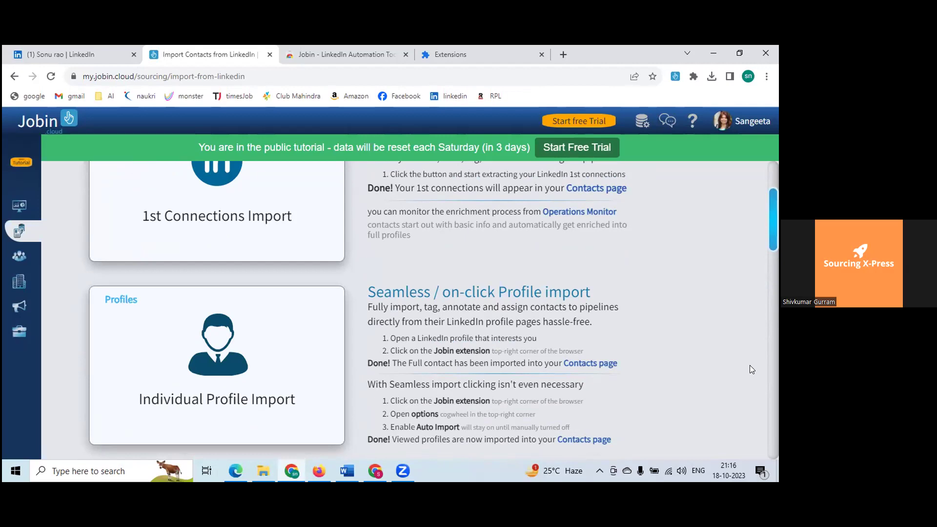
{"action": "scroll", "coordinate": [751, 370], "scroll_direction": "up", "scroll_amount": 3}
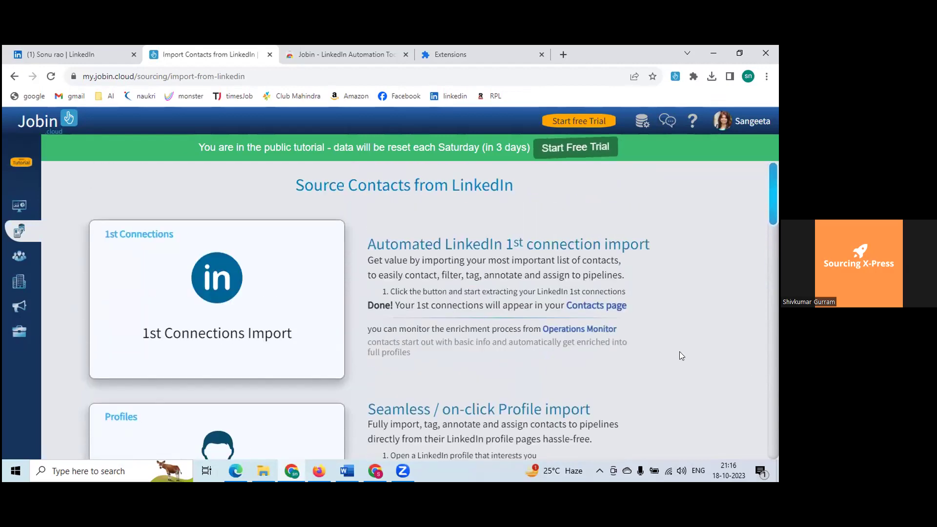
Step: Open the Sourcing options in Jobin's left sidebar
{"action": "left_click", "coordinate": [17, 232]}
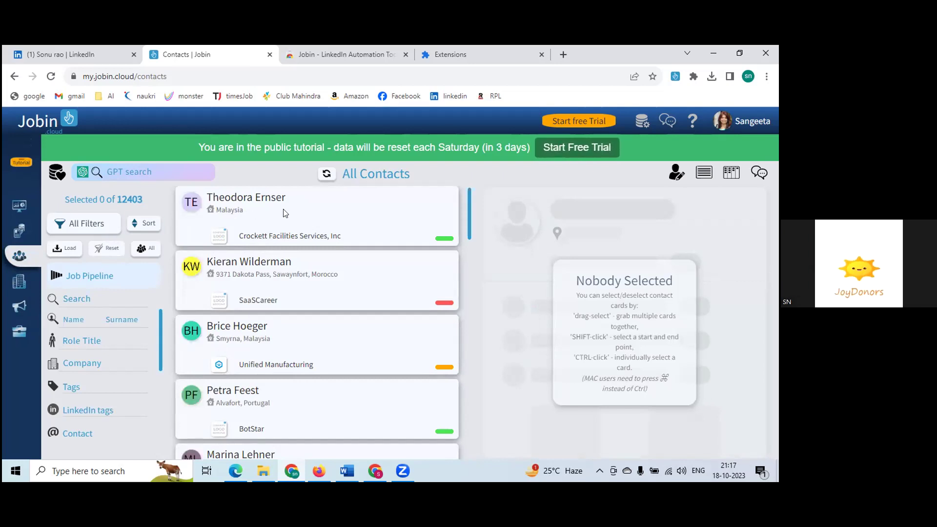
Step: Browse the contact cards, then open the All Filters (Advanced Search and Rank) dialog
{"action": "scroll", "coordinate": [271, 401], "scroll_direction": "down", "scroll_amount": 1}
{"action": "scroll", "coordinate": [271, 401], "scroll_direction": "down", "scroll_amount": 3}
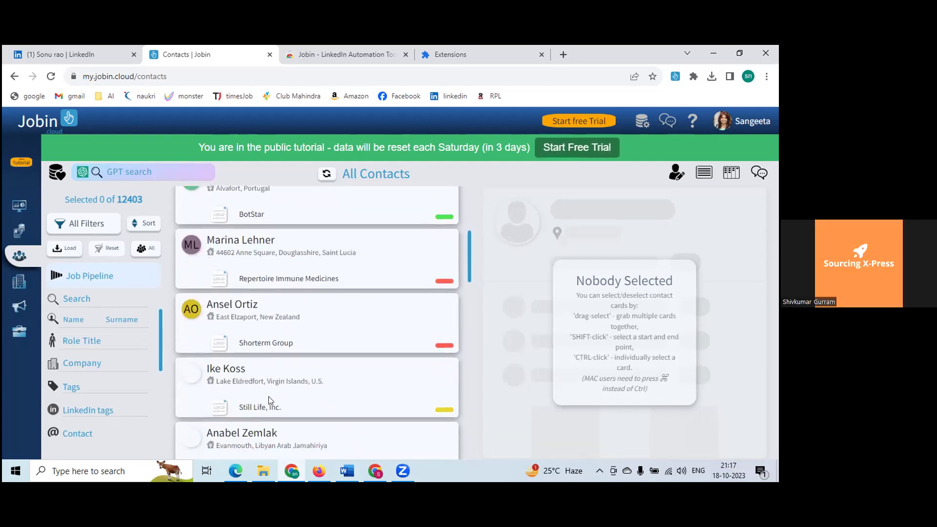
{"action": "scroll", "coordinate": [269, 400], "scroll_direction": "down", "scroll_amount": 6}
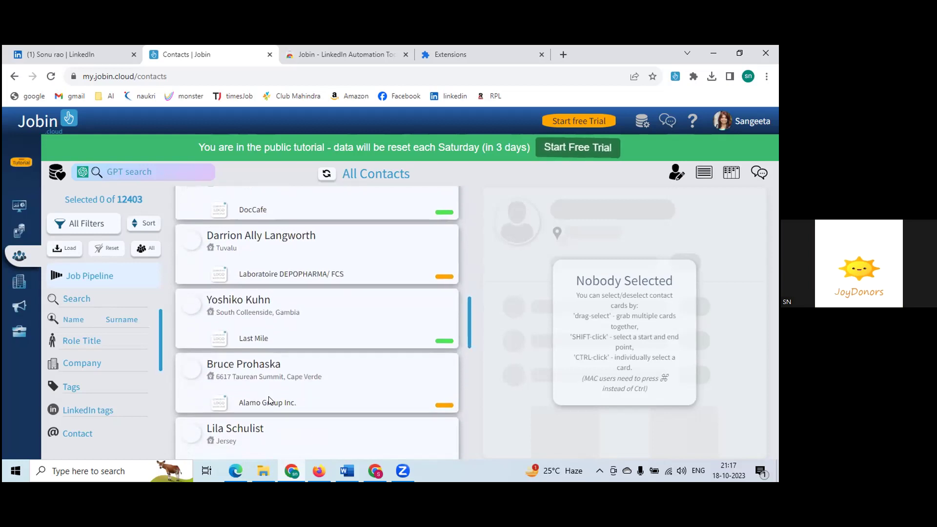
{"action": "scroll", "coordinate": [269, 401], "scroll_direction": "down", "scroll_amount": 5}
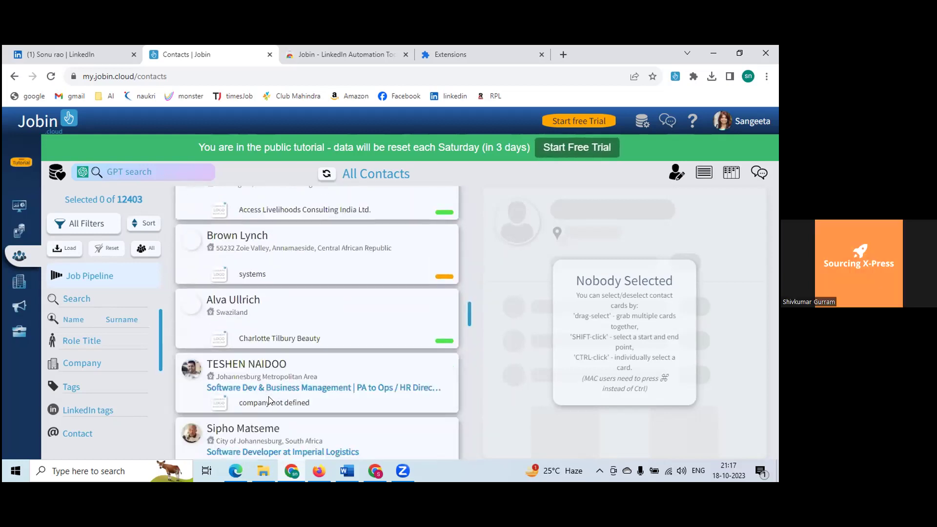
{"action": "scroll", "coordinate": [269, 400], "scroll_direction": "down", "scroll_amount": 2}
{"action": "scroll", "coordinate": [269, 401], "scroll_direction": "down", "scroll_amount": 1}
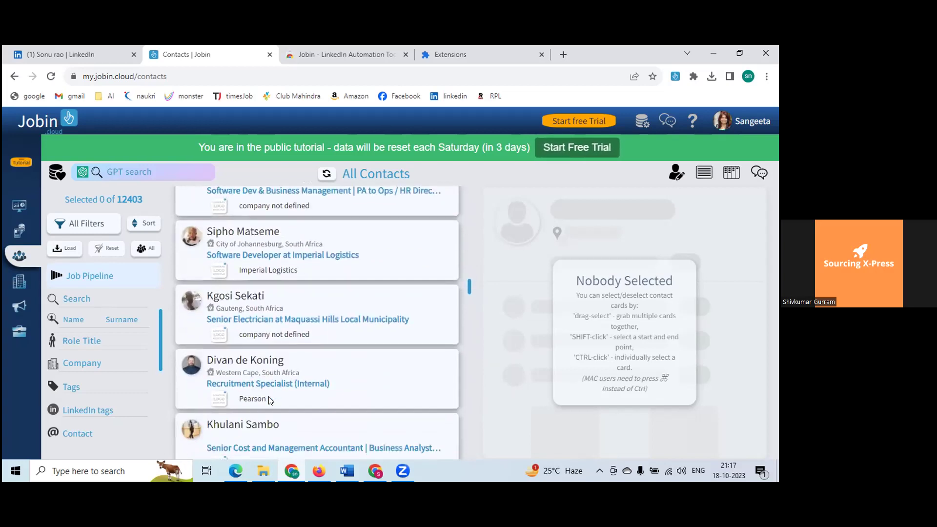
{"action": "scroll", "coordinate": [269, 401], "scroll_direction": "down", "scroll_amount": 3}
{"action": "scroll", "coordinate": [270, 401], "scroll_direction": "down", "scroll_amount": 6}
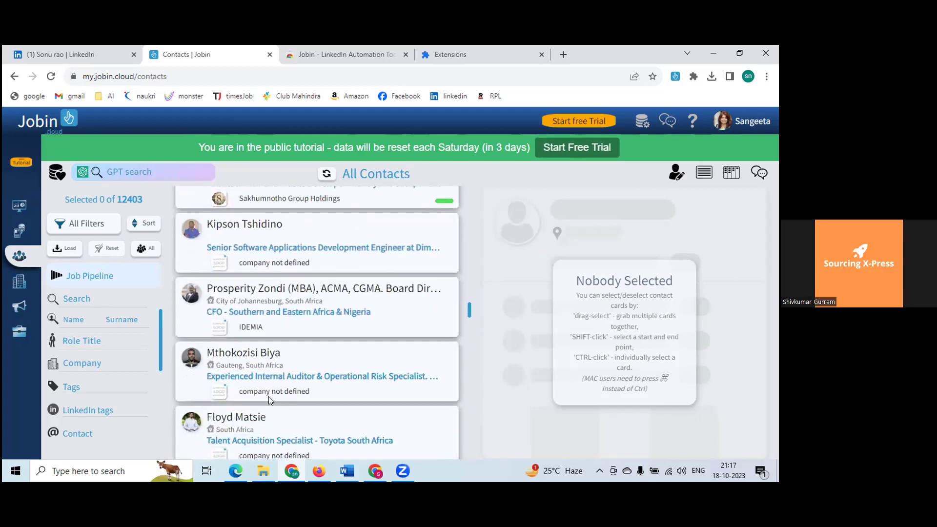
{"action": "scroll", "coordinate": [270, 400], "scroll_direction": "up", "scroll_amount": 2}
{"action": "scroll", "coordinate": [268, 396], "scroll_direction": "up", "scroll_amount": 15}
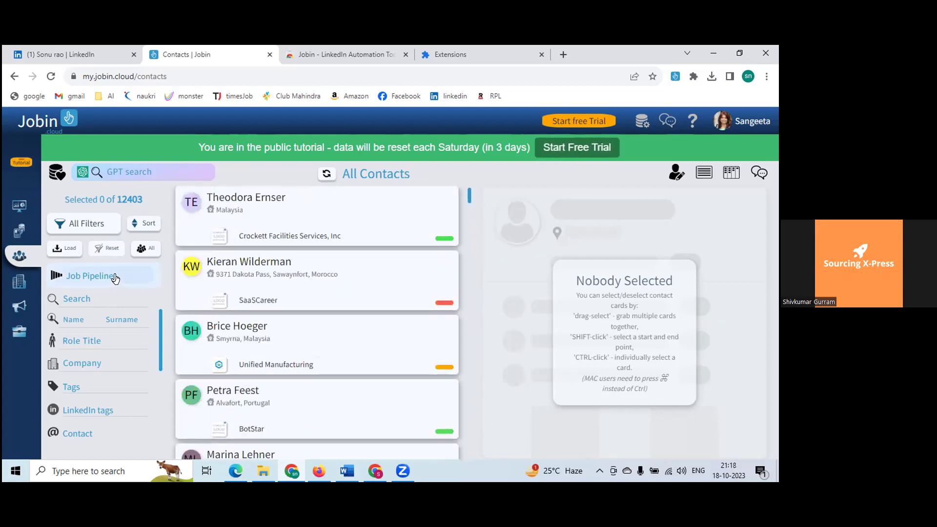
{"action": "left_click", "coordinate": [82, 224]}
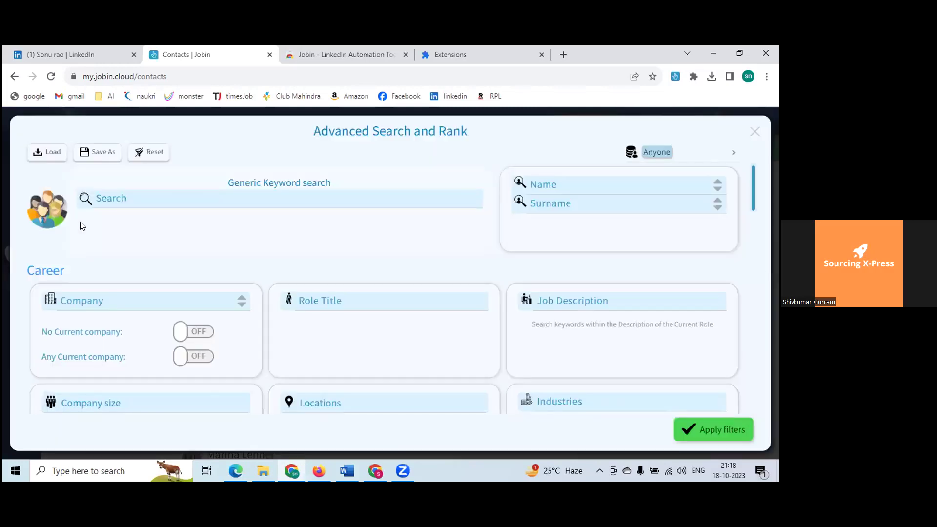
Step: Try the chef's name in the Generic Keyword box, then clear that keyword search
{"action": "left_click", "coordinate": [129, 196]}
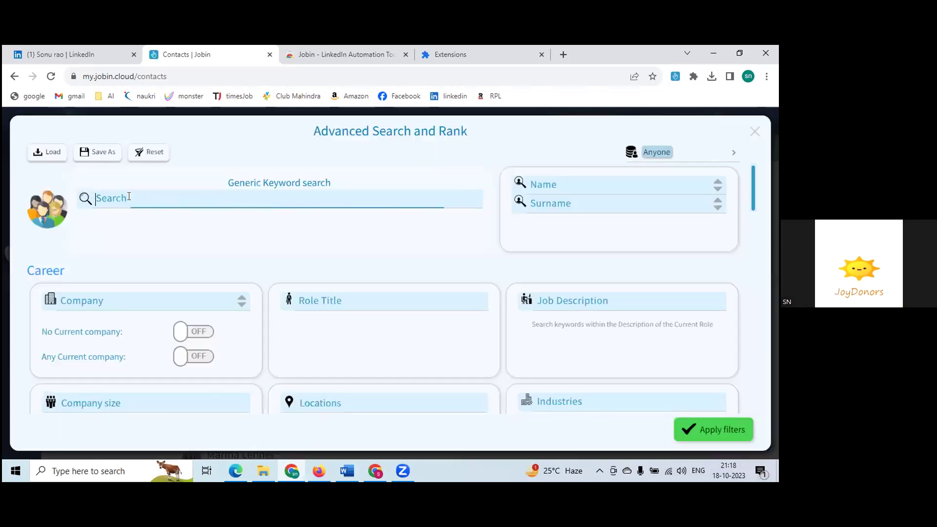
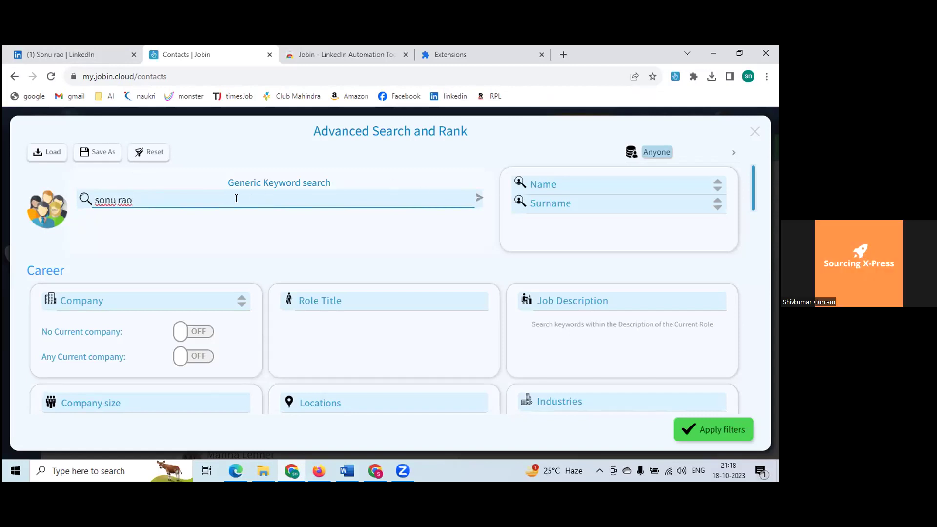
{"action": "key", "text": "ctrl+shift+Left"}
{"action": "key", "text": "BackSpace"}
{"action": "key", "text": "ctrl+BackSpace"}
Step: Filter contacts by the chef's first name in Name and last name in Surname, then apply
{"action": "left_click", "coordinate": [564, 186]}
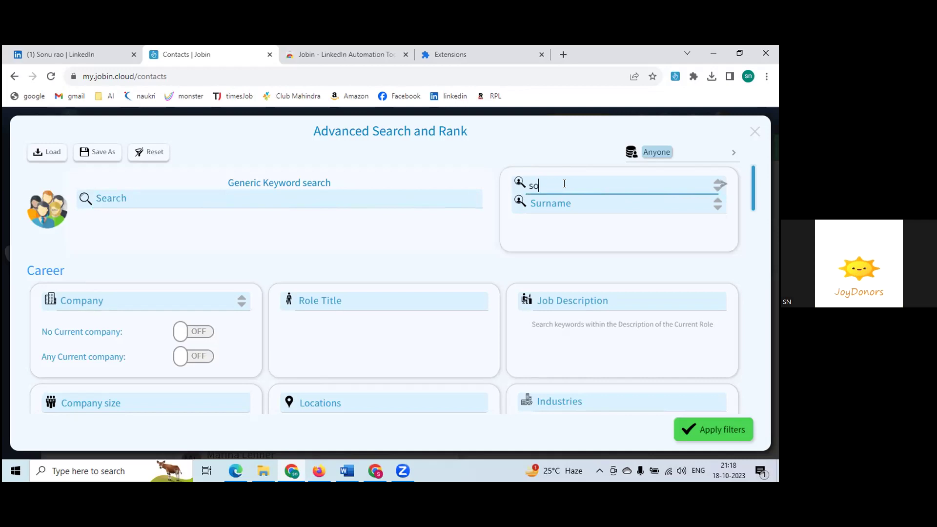
{"action": "left_click", "coordinate": [565, 204]}
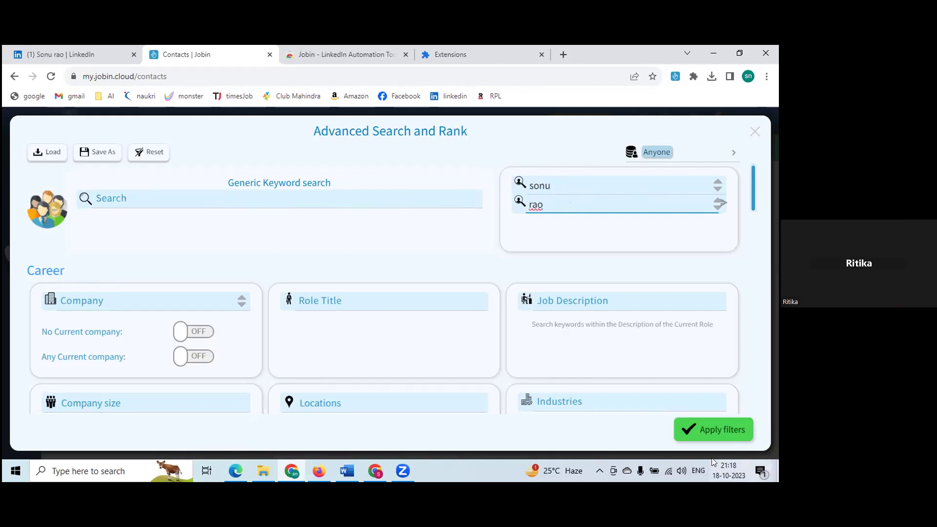
{"action": "left_click", "coordinate": [698, 428]}
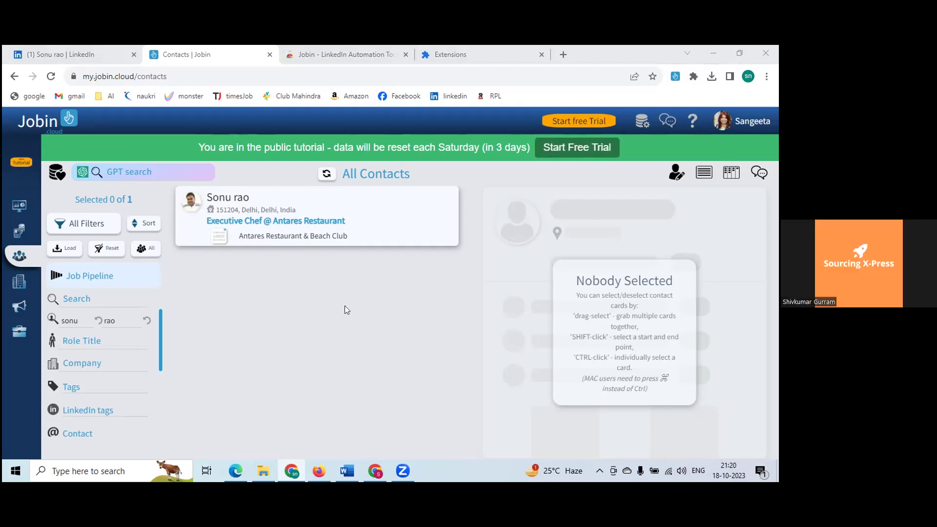
Step: Choose X-Ray search from the Sourcing flyout in Jobin's sidebar
{"action": "left_click", "coordinate": [17, 232]}
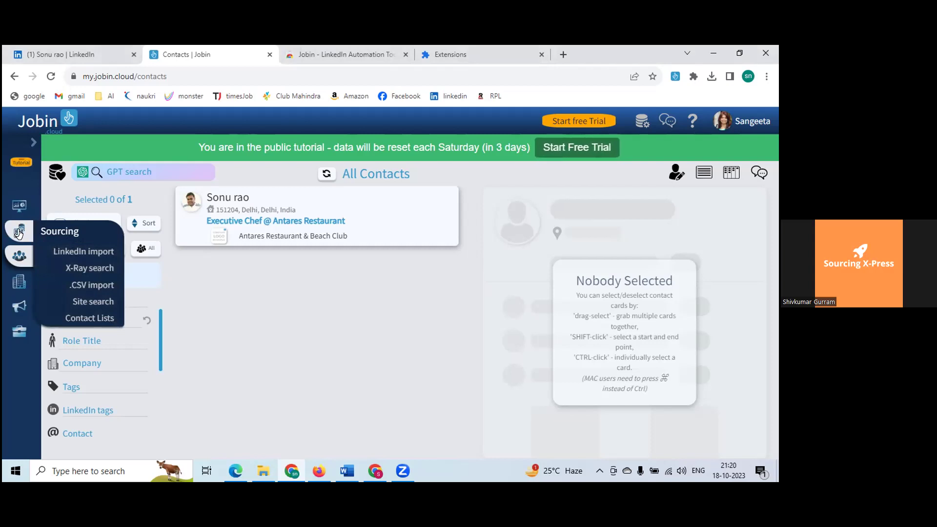
{"action": "left_click", "coordinate": [83, 269]}
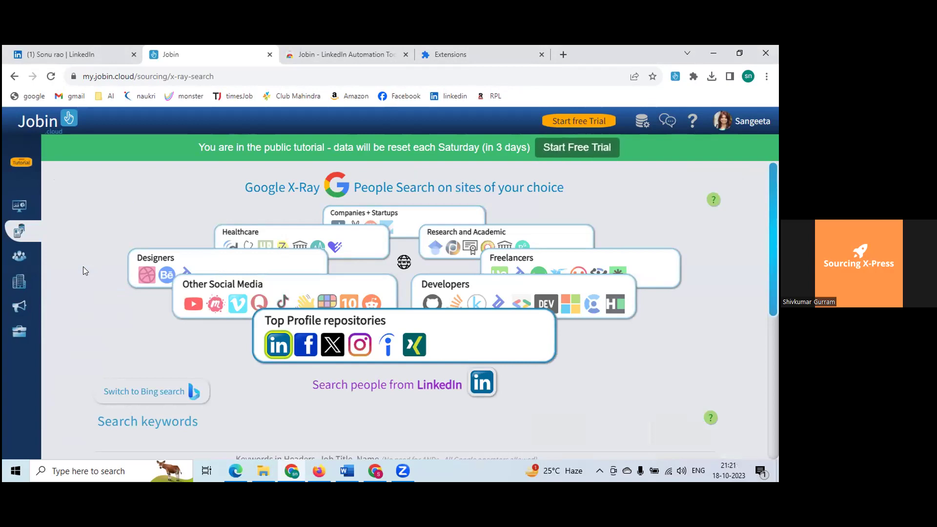
{"action": "scroll", "coordinate": [83, 267], "scroll_direction": "down", "scroll_amount": 2}
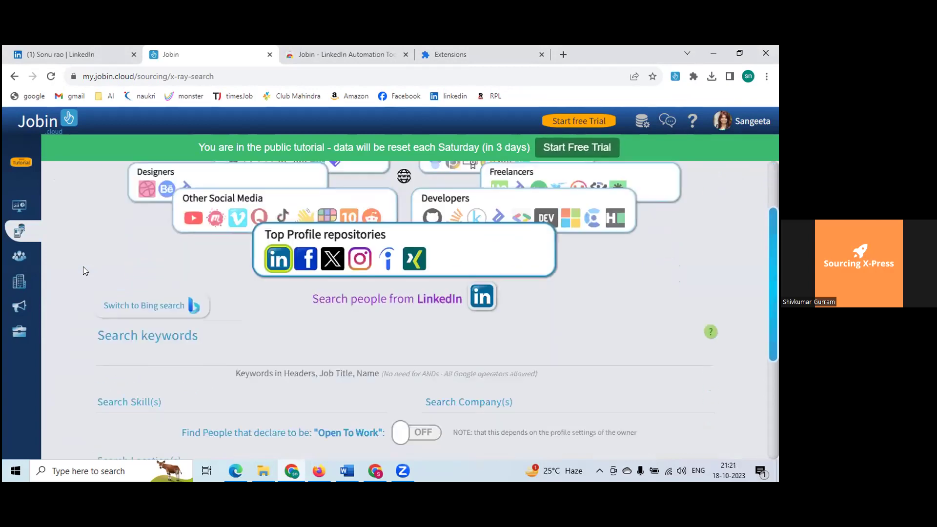
{"action": "scroll", "coordinate": [83, 266], "scroll_direction": "up", "scroll_amount": 2}
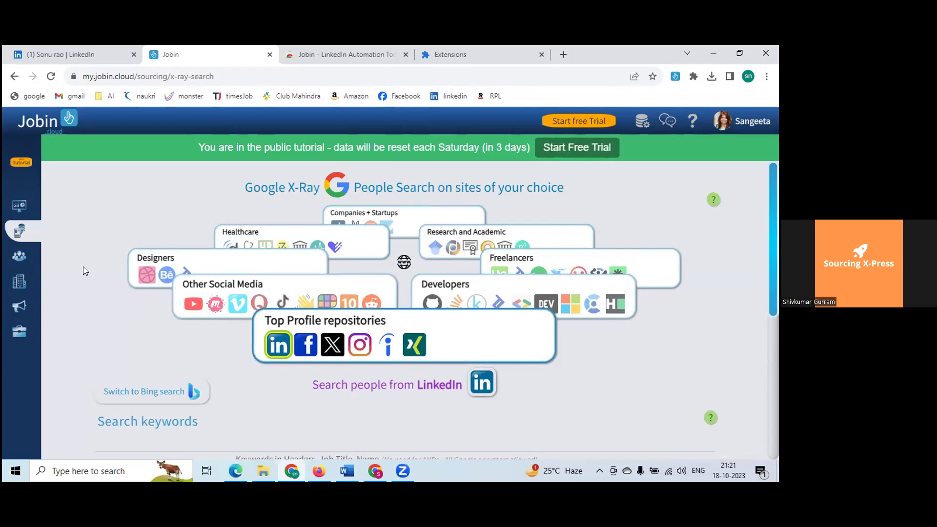
{"action": "scroll", "coordinate": [84, 268], "scroll_direction": "down", "scroll_amount": 3}
{"action": "scroll", "coordinate": [83, 266], "scroll_direction": "down", "scroll_amount": 5}
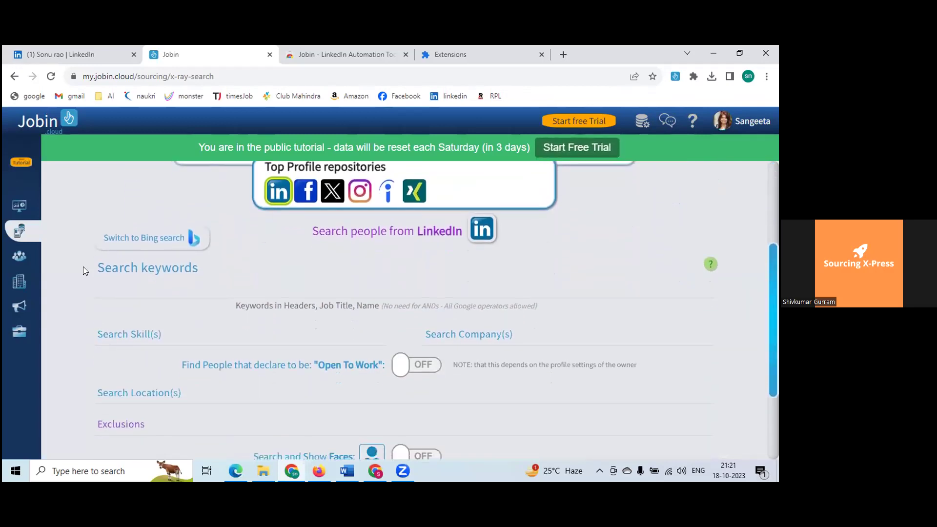
{"action": "scroll", "coordinate": [83, 267], "scroll_direction": "down", "scroll_amount": 1}
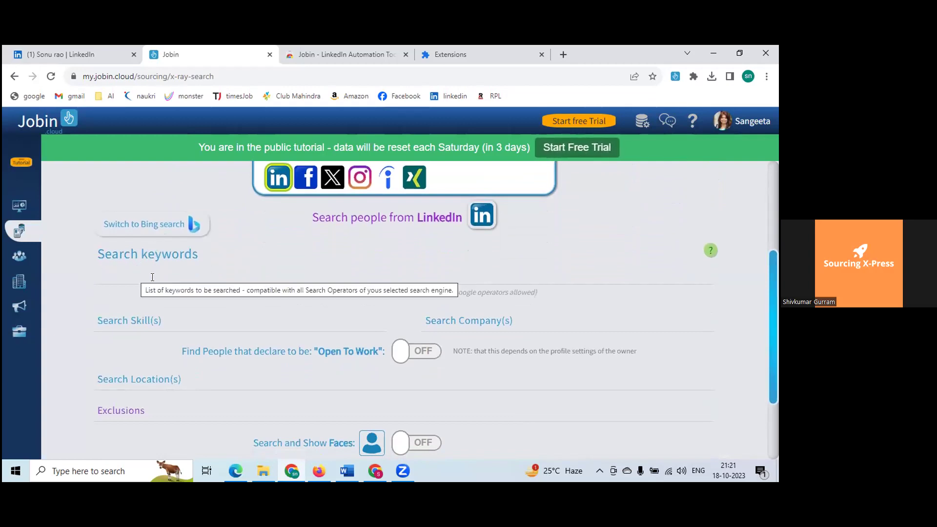
{"action": "left_click", "coordinate": [129, 321]}
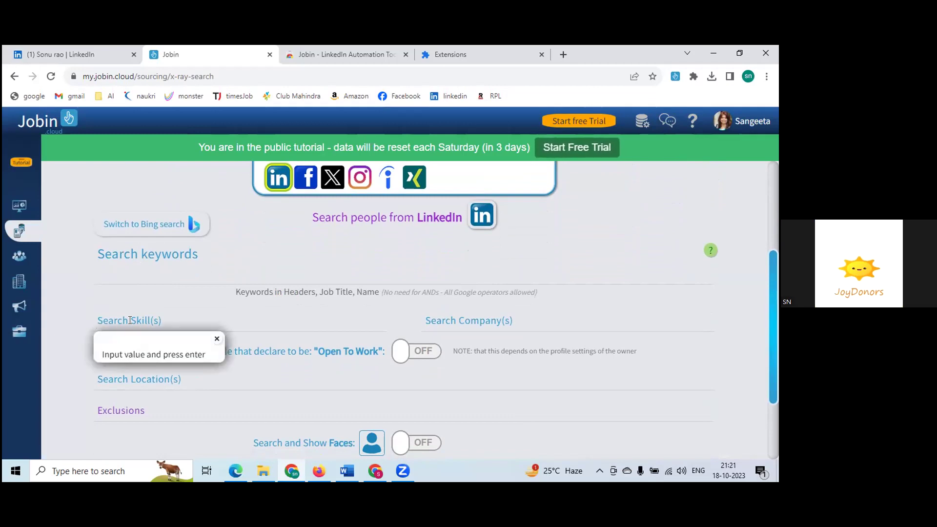
{"action": "type", "text": "Bio"}
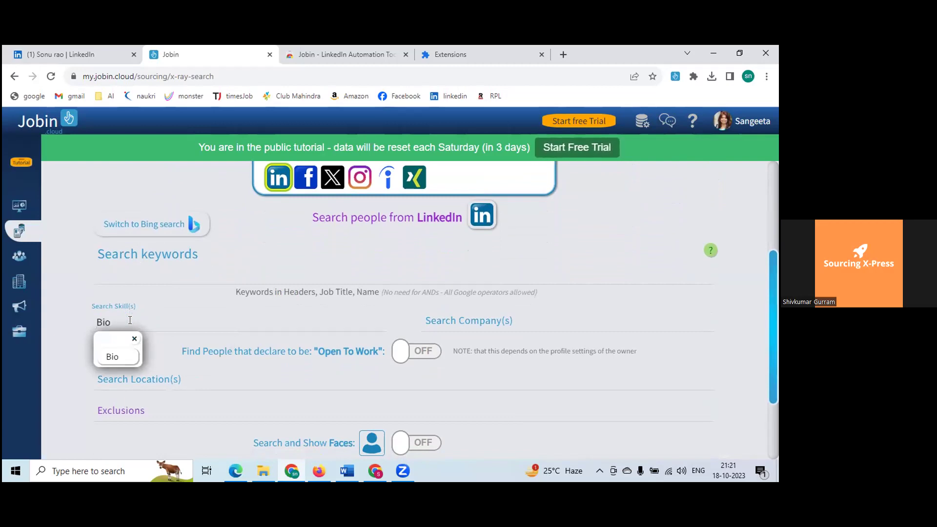
{"action": "key", "text": "BackSpace"}
{"action": "key", "text": "BackSpace"}
{"action": "key", "text": "BackSpace"}
{"action": "type", "text": "m"}
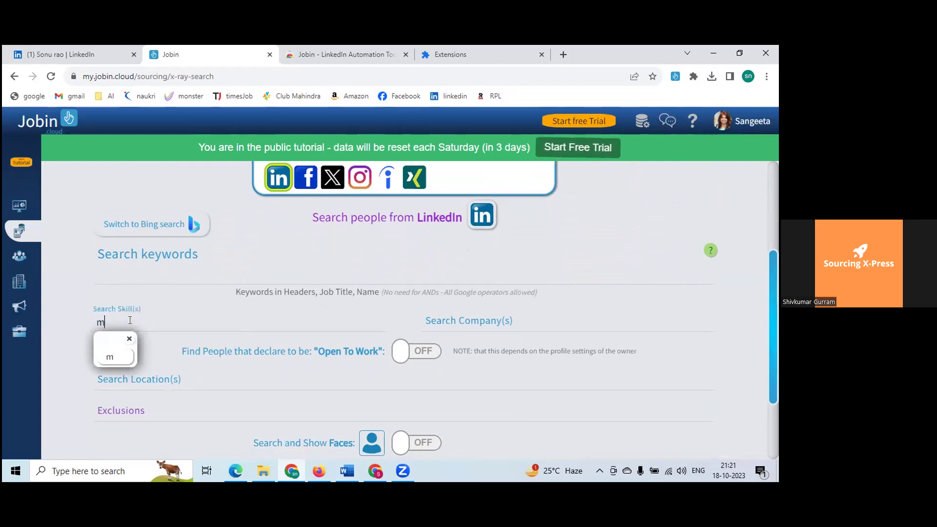
{"action": "type", "text": "icrobiol"}
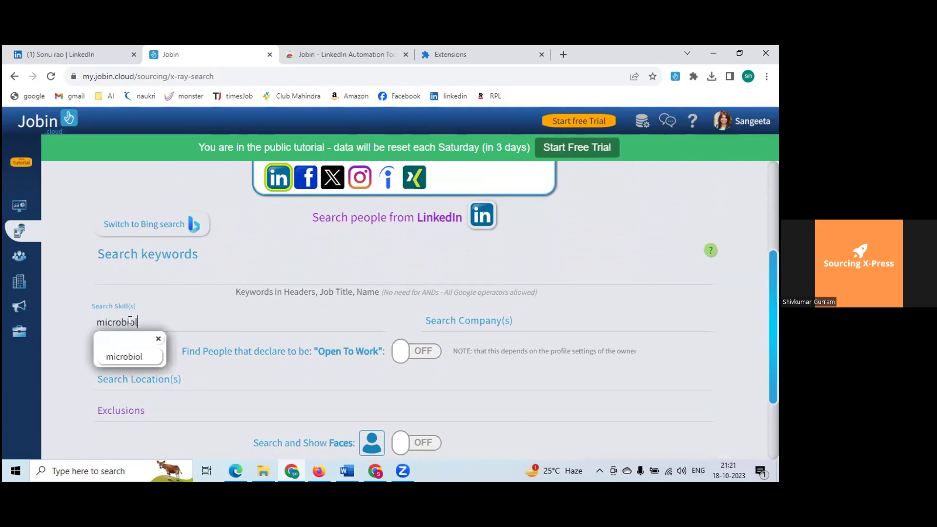
{"action": "type", "text": "ogy"}
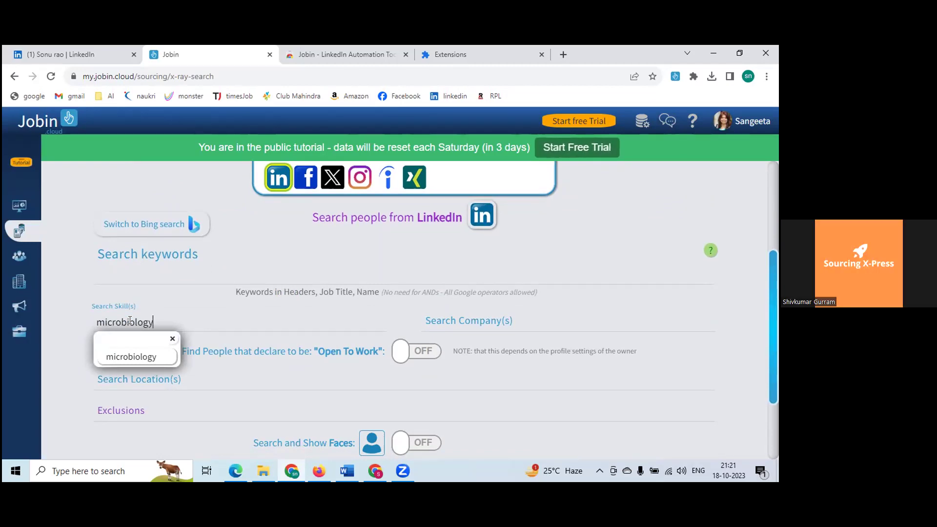
{"action": "type", "text": ","}
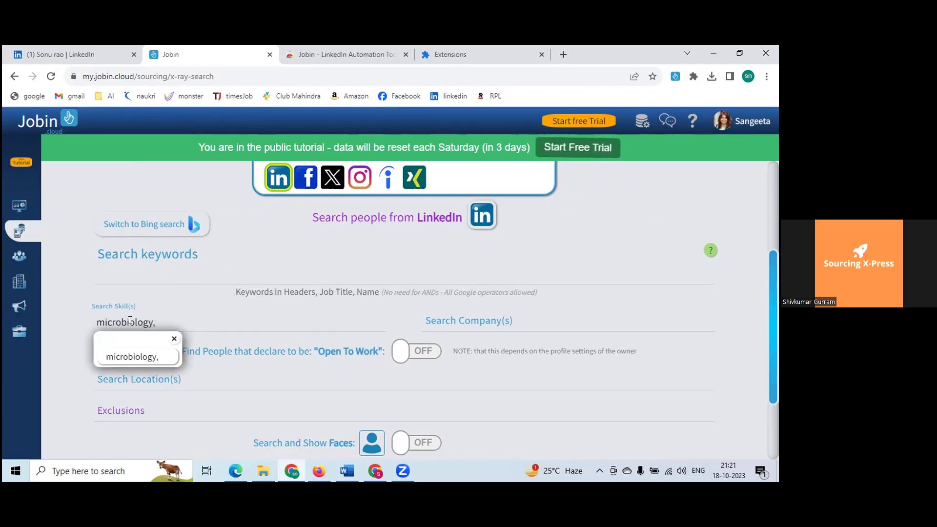
{"action": "type", "text": "NABL"}
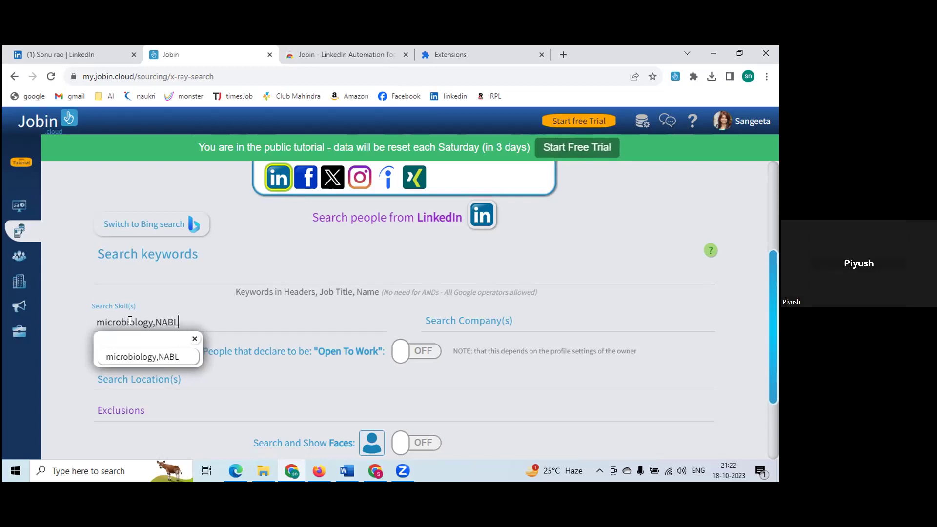
{"action": "type", "text": ","}
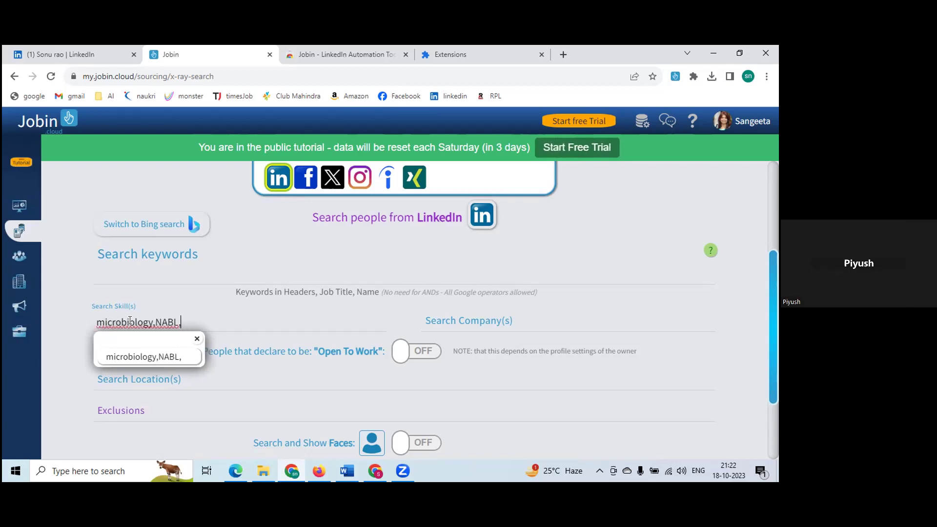
{"action": "key", "text": "BackSpace"}
{"action": "key", "text": "BackSpace"}
{"action": "key", "text": "BackSpace"}
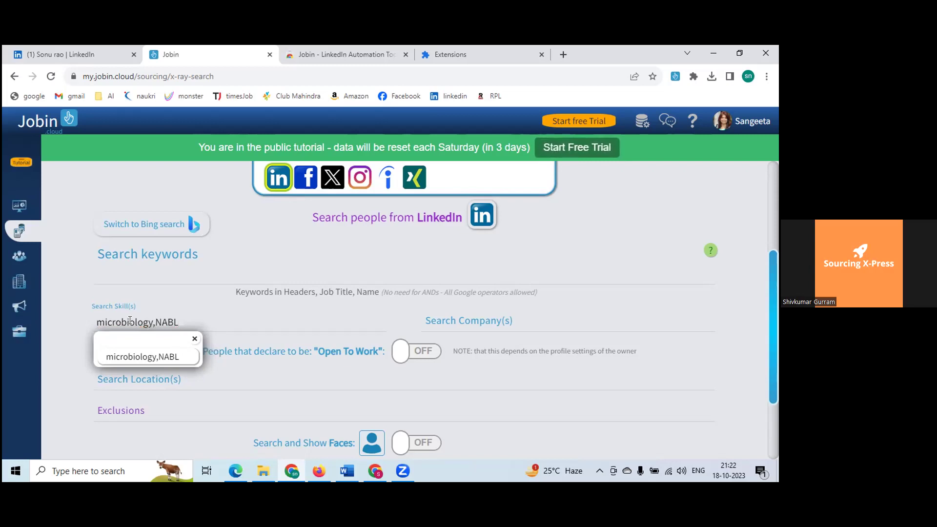
{"action": "key", "text": "BackSpace"}
{"action": "key", "text": "BackSpace"}
{"action": "key", "text": "BackSpace"}
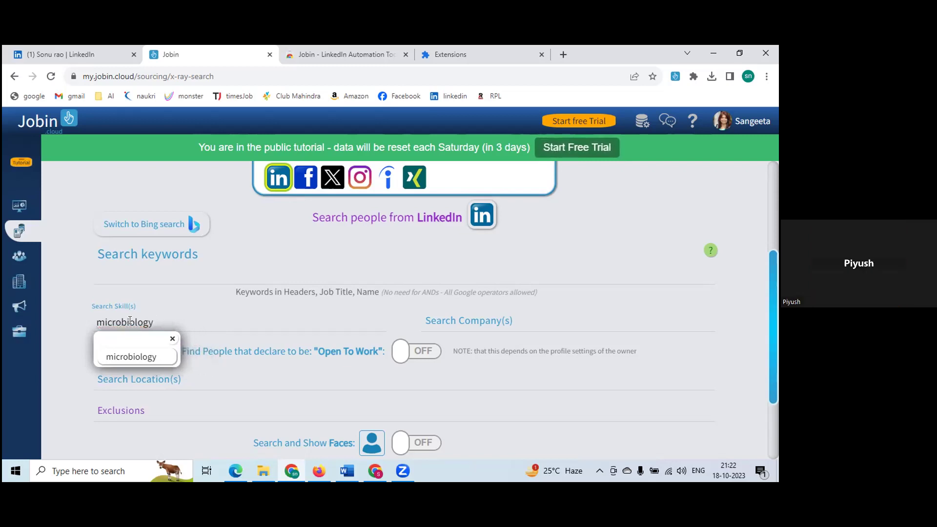
{"action": "key", "text": "Return"}
{"action": "left_click", "coordinate": [137, 363]}
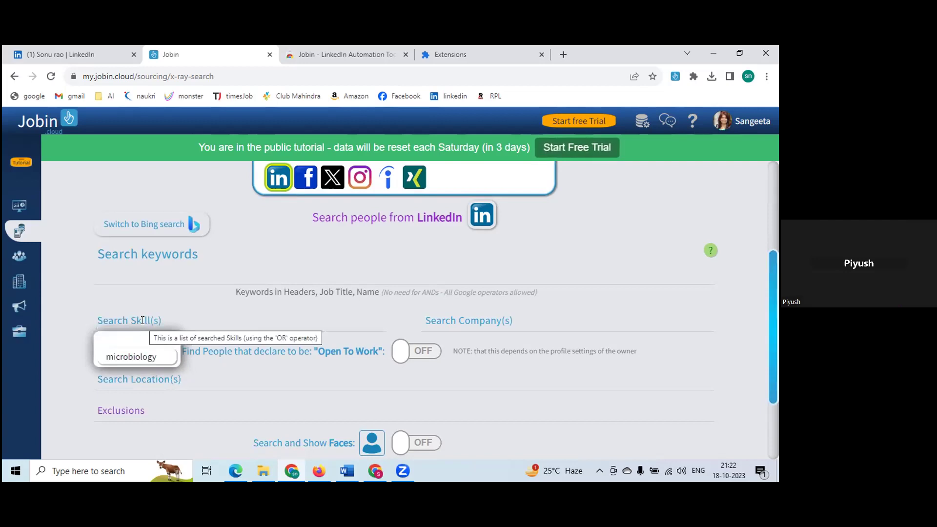
{"action": "type", "text": "NABL"}
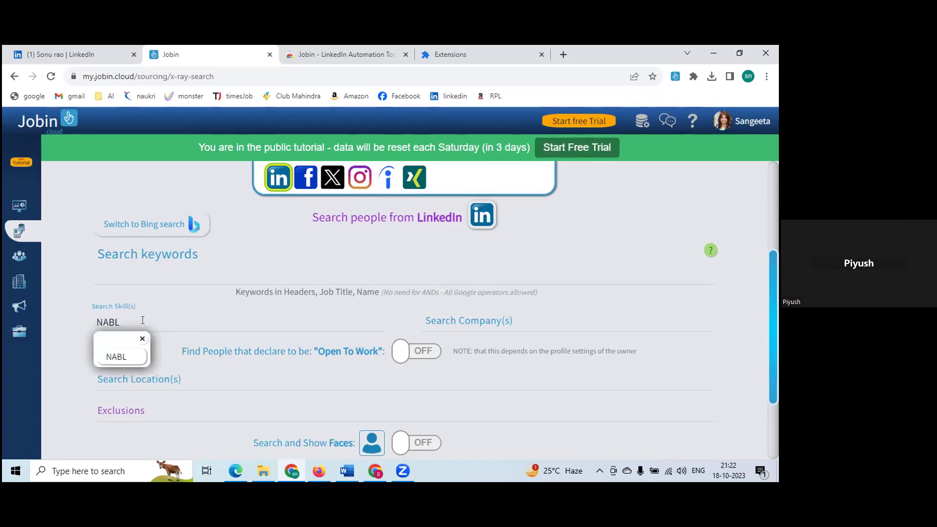
{"action": "left_click", "coordinate": [123, 358]}
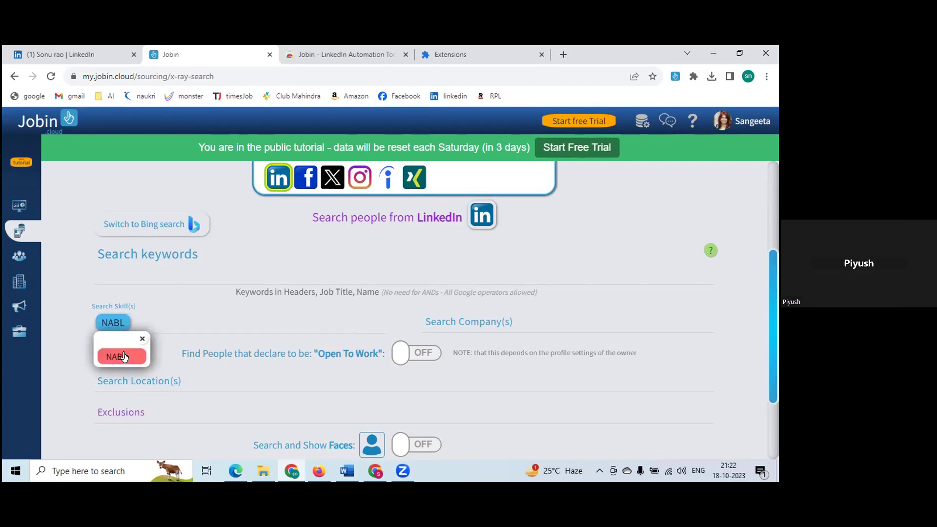
{"action": "left_click", "coordinate": [122, 357]}
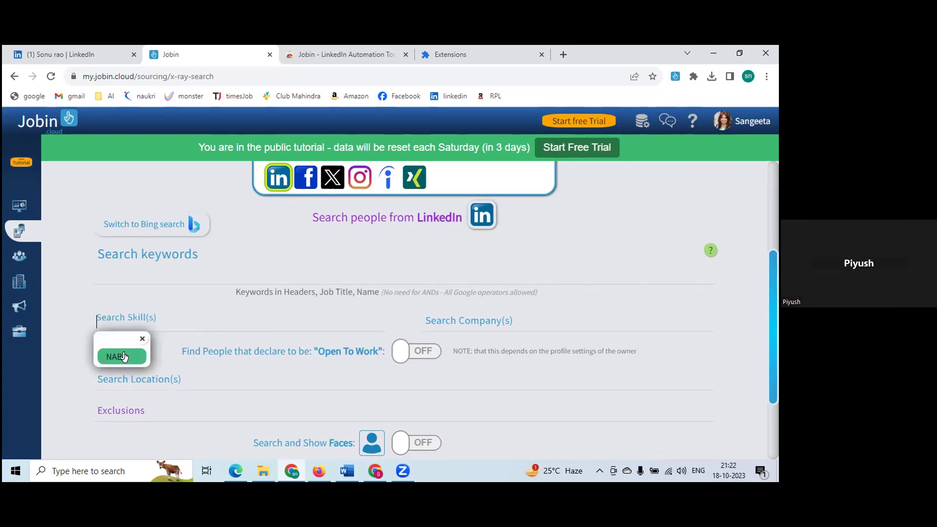
{"action": "left_click", "coordinate": [173, 325]}
{"action": "type", "text": "LA"}
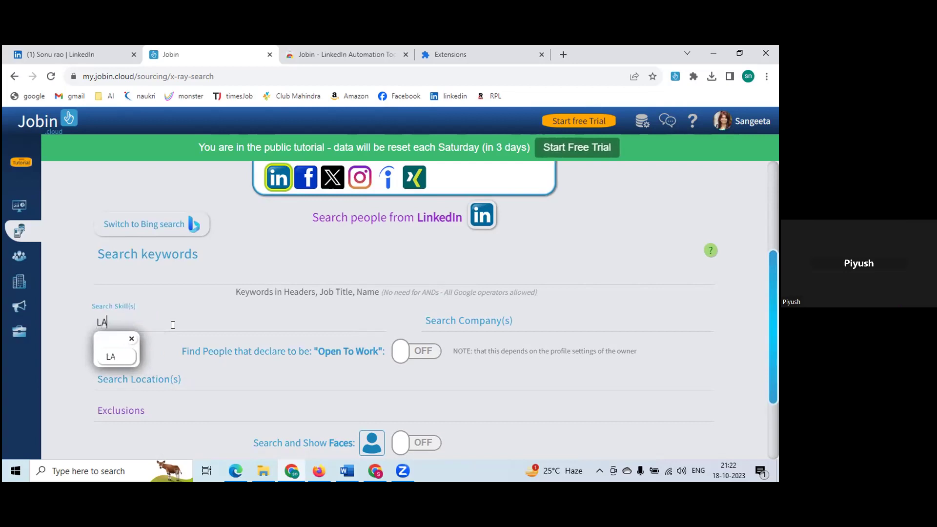
{"action": "type", "text": "B"}
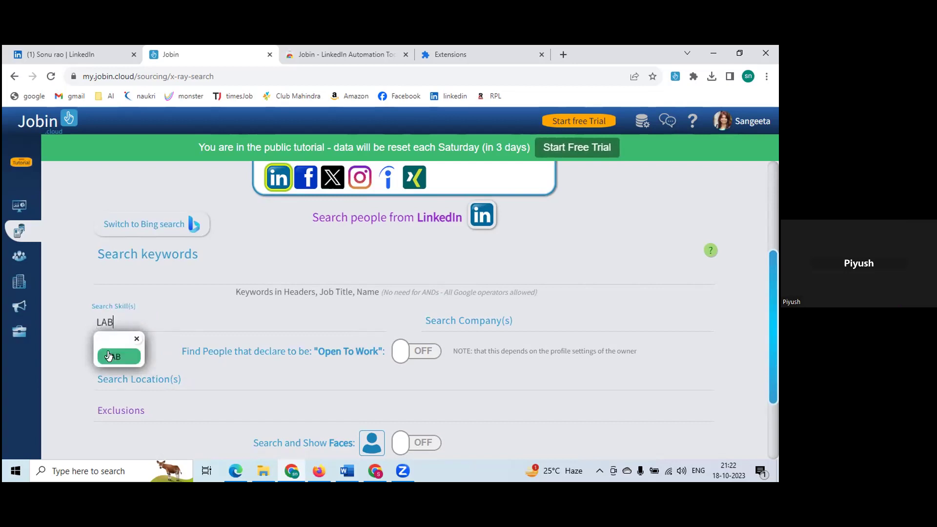
{"action": "left_click", "coordinate": [110, 355]}
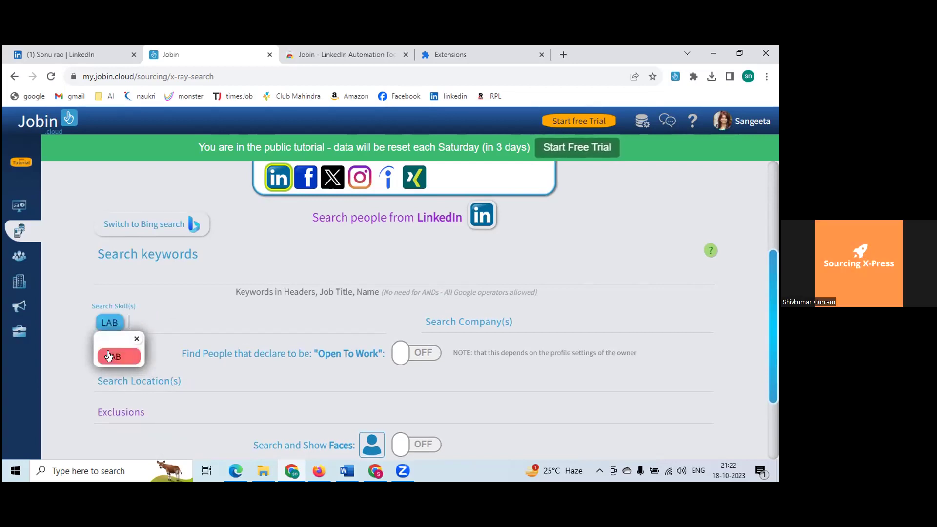
{"action": "left_click", "coordinate": [109, 356]}
{"action": "type", "text": "Sc"}
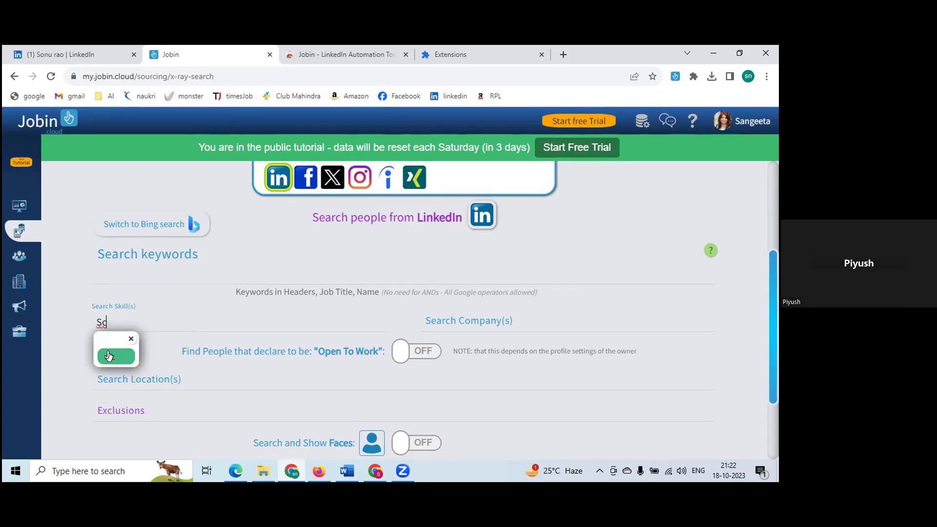
{"action": "type", "text": "ie"}
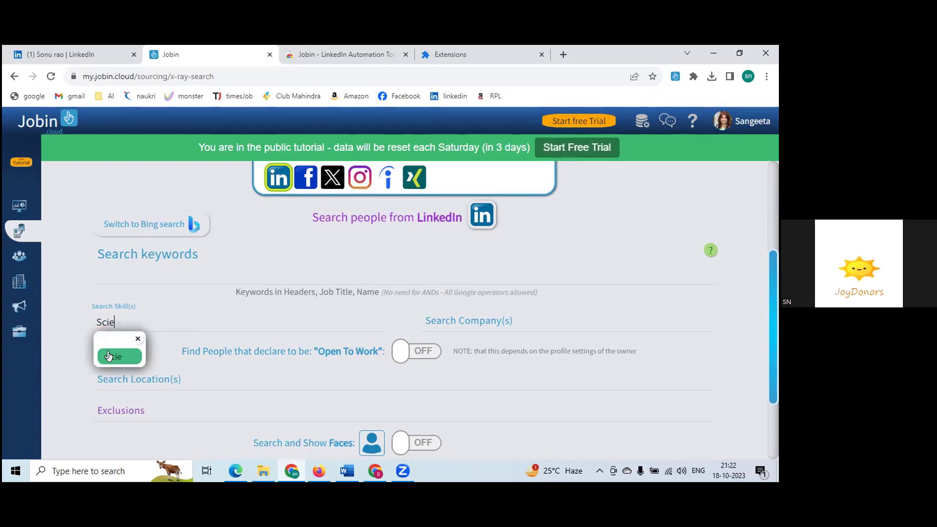
{"action": "type", "text": "ntist"}
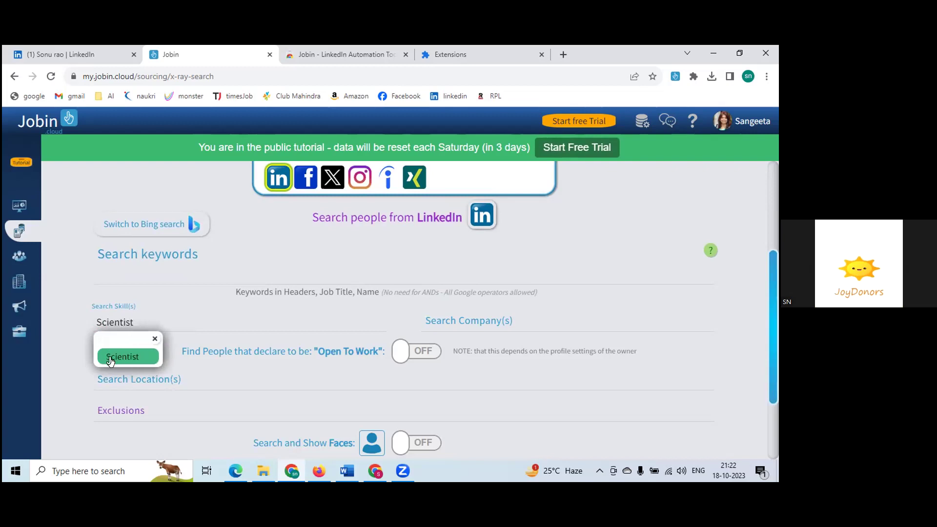
{"action": "left_click", "coordinate": [110, 359]}
{"action": "left_click", "coordinate": [110, 359]}
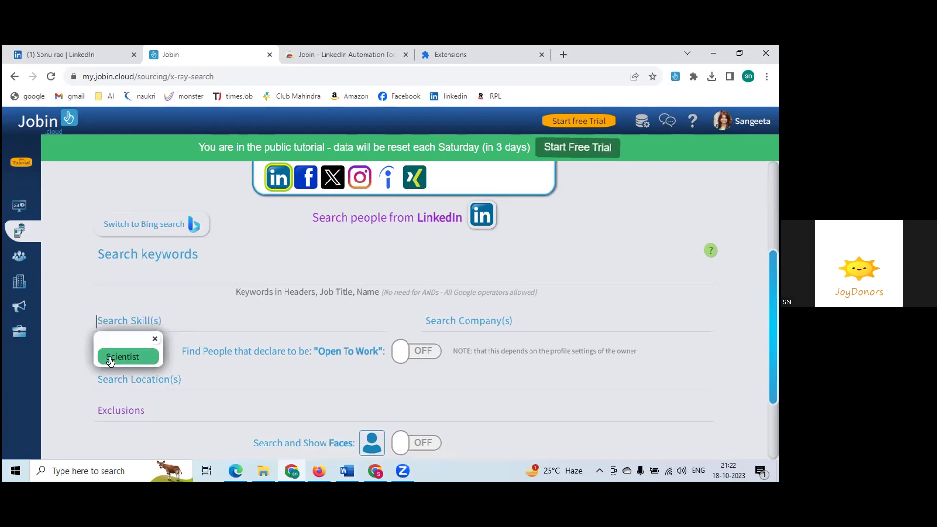
{"action": "left_click", "coordinate": [154, 340]}
{"action": "left_click", "coordinate": [141, 323]}
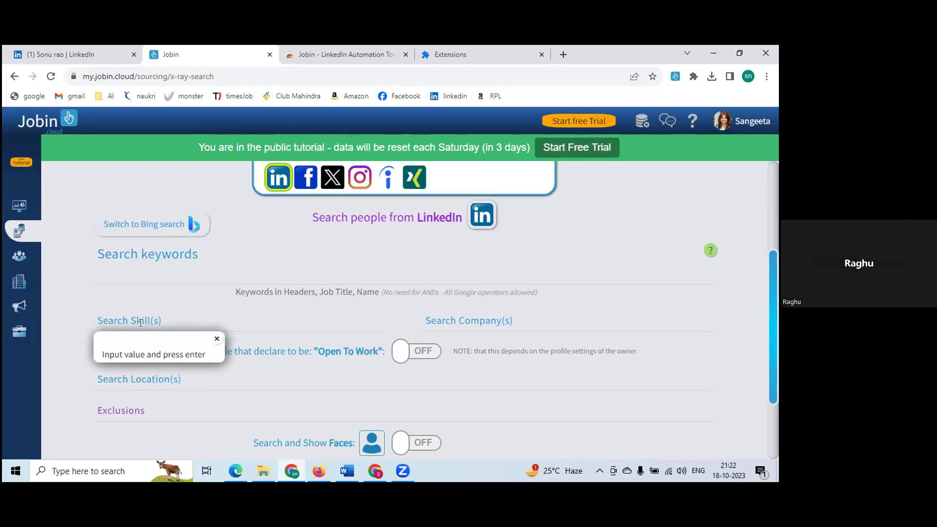
Step: Add Scientist and Microbiology as separate tags in the Search Skill(s) field
{"action": "type", "text": "S"}
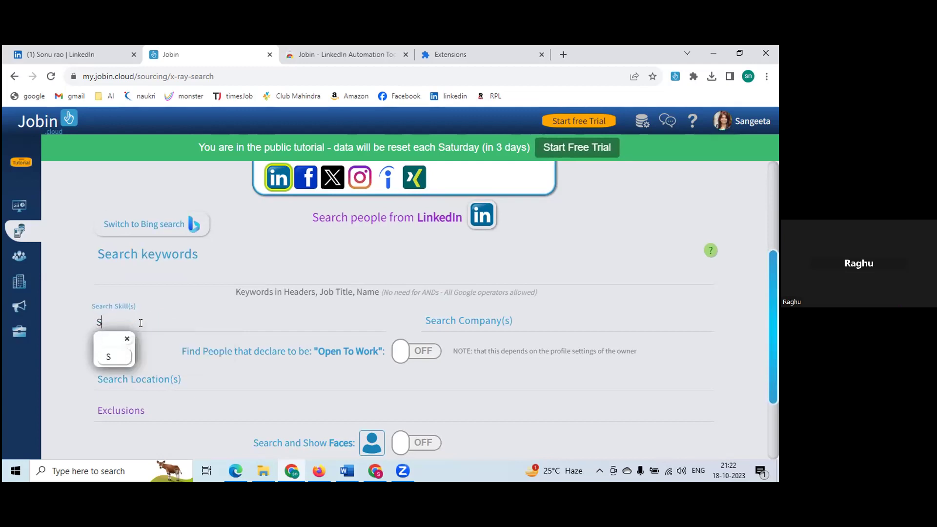
{"action": "type", "text": "cientist"}
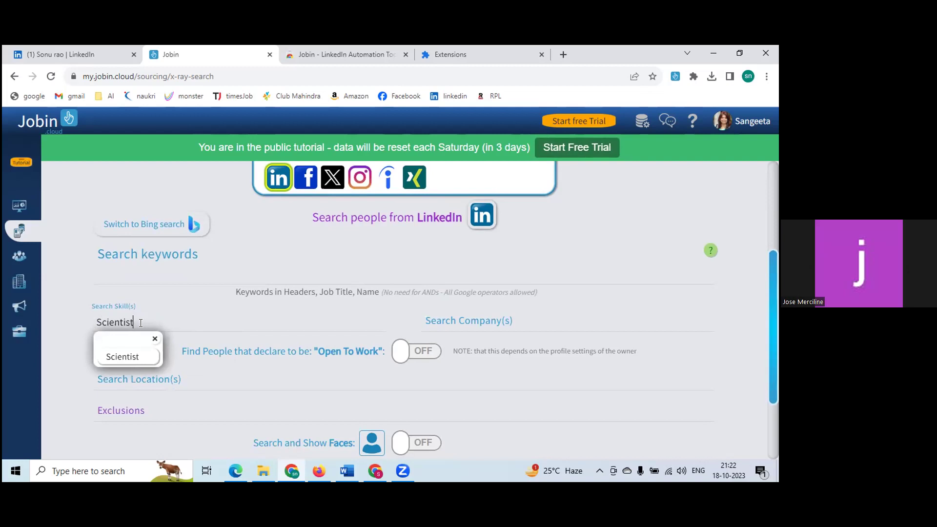
{"action": "left_click", "coordinate": [123, 361]}
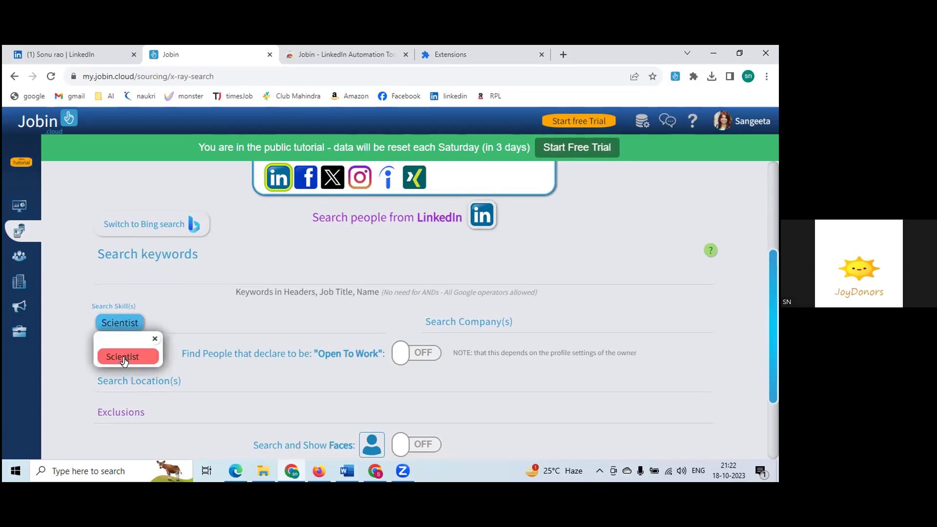
{"action": "left_click", "coordinate": [153, 339]}
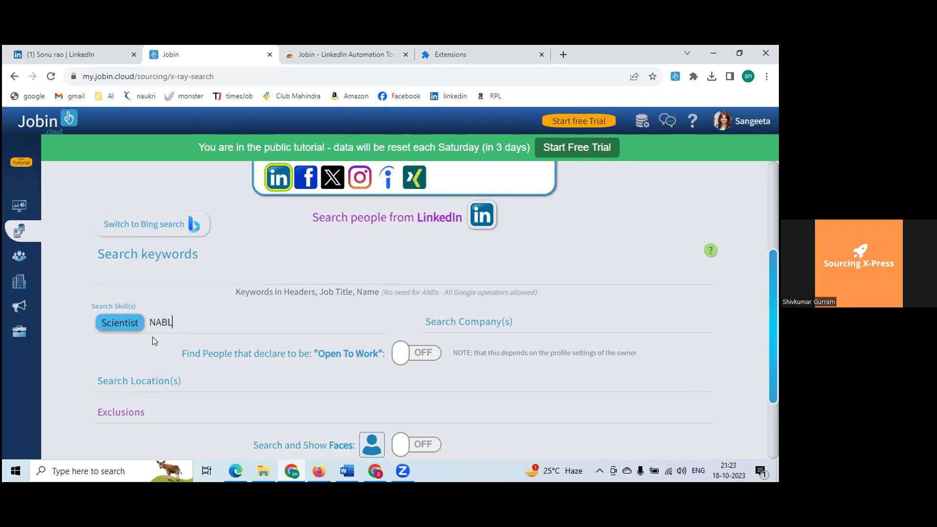
{"action": "key", "text": "BackSpace"}
{"action": "key", "text": "BackSpace"}
{"action": "key", "text": "BackSpace"}
{"action": "key", "text": "BackSpace"}
{"action": "type", "text": "Microbiolob"}
{"action": "type", "text": "y"}
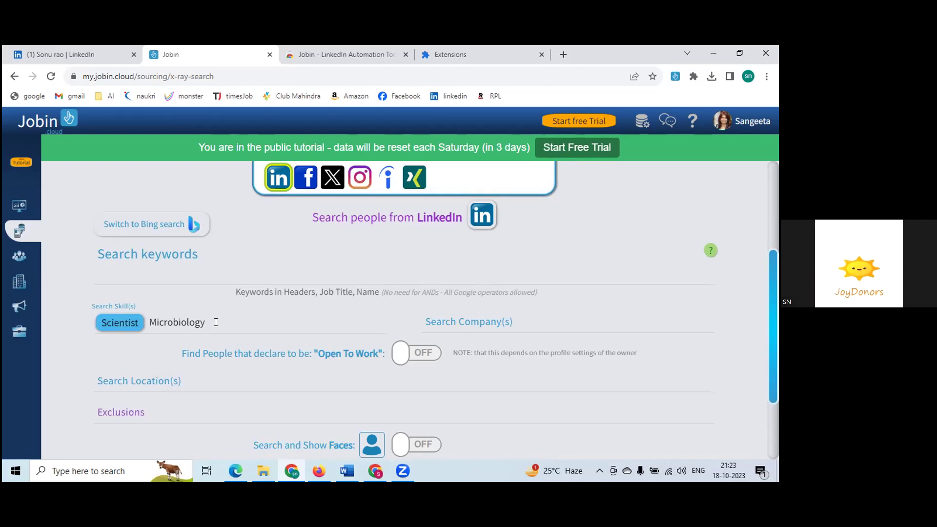
{"action": "left_click", "coordinate": [216, 322]}
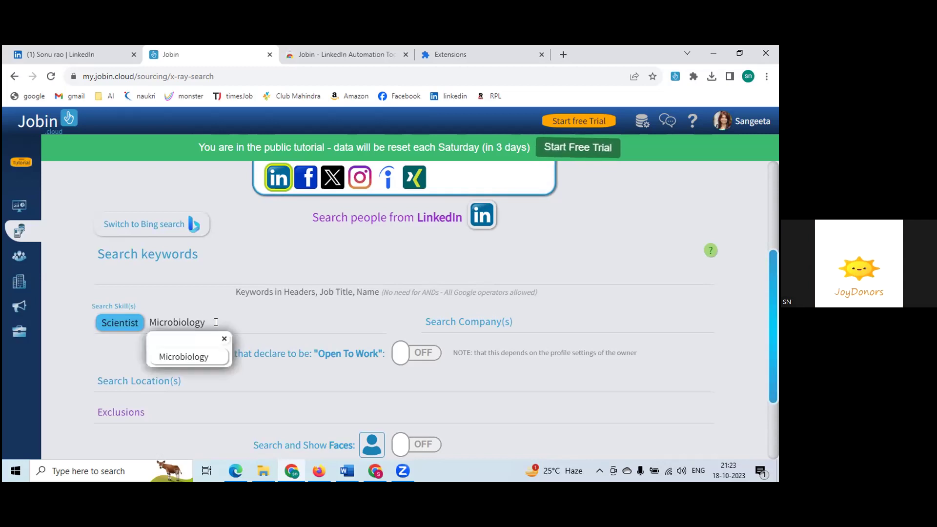
{"action": "left_click", "coordinate": [194, 357]}
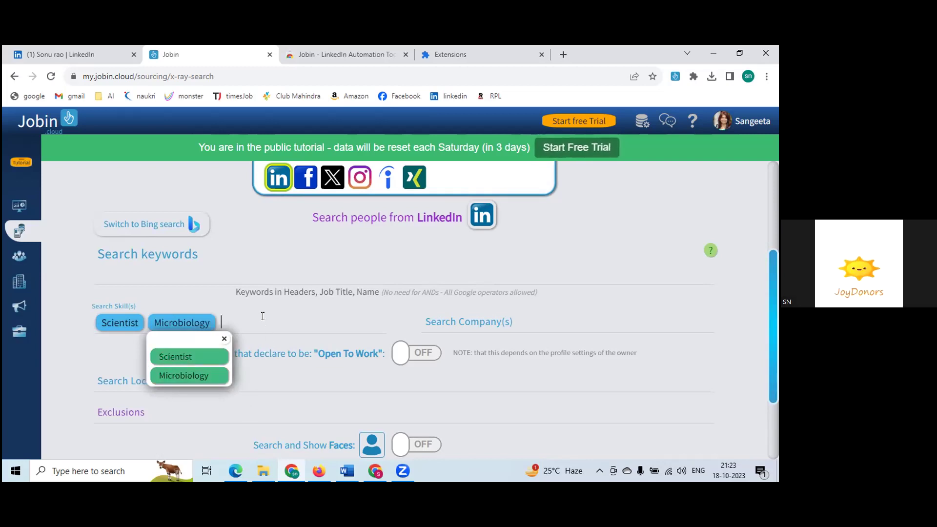
{"action": "left_click", "coordinate": [224, 339]}
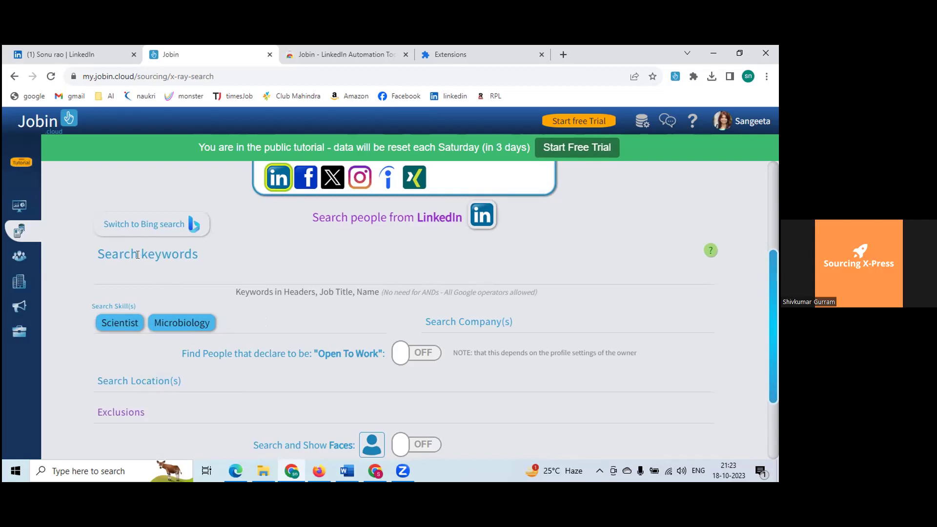
Step: Enter 'Scientist' in the Search keywords field, removing the stray blank line
{"action": "left_click", "coordinate": [139, 270]}
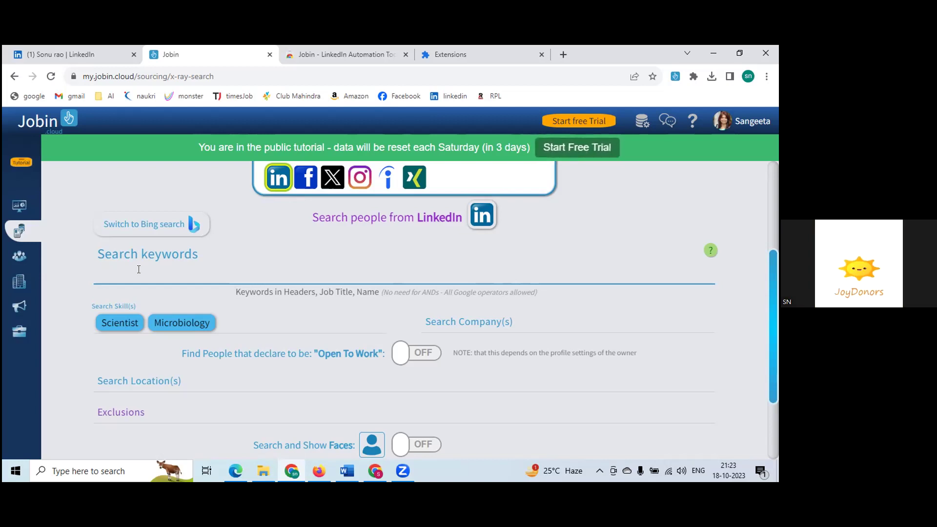
{"action": "type", "text": "Sc"}
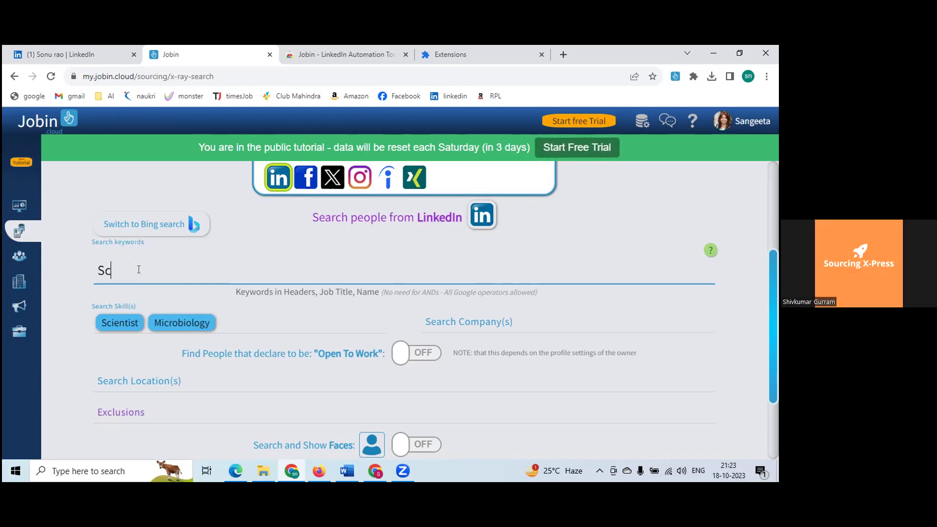
{"action": "type", "text": "ientist"}
{"action": "key", "text": "Return"}
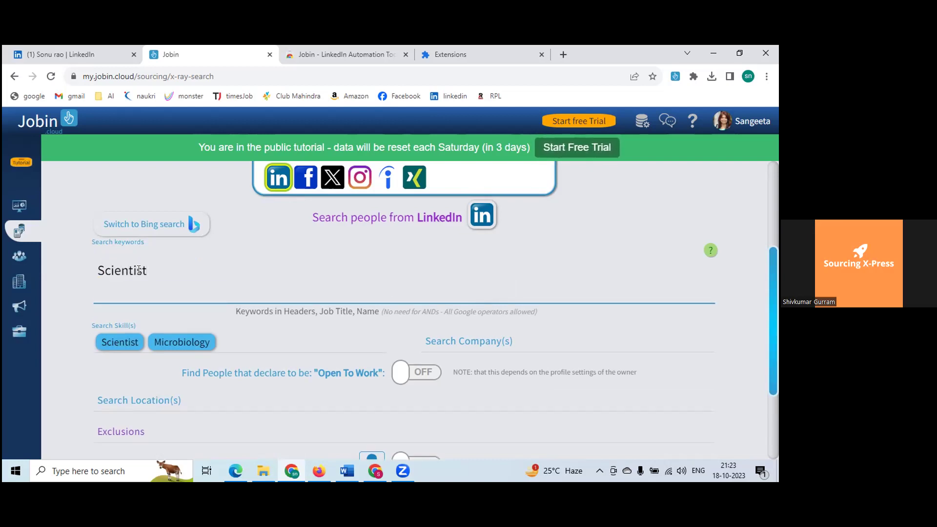
{"action": "key", "text": "BackSpace"}
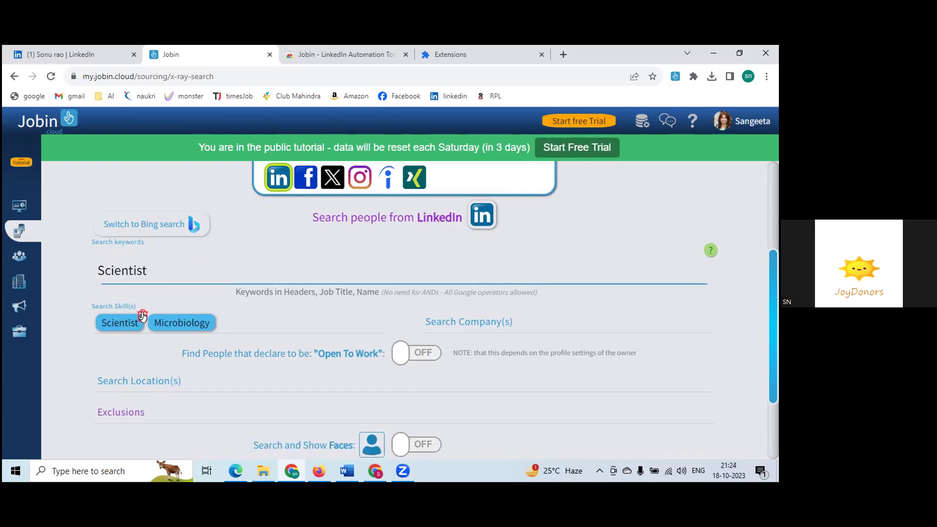
Step: Replace the Scientist skill tag with NABL and switch on the Open To Work filter
{"action": "left_click", "coordinate": [141, 315]}
{"action": "left_click", "coordinate": [249, 318]}
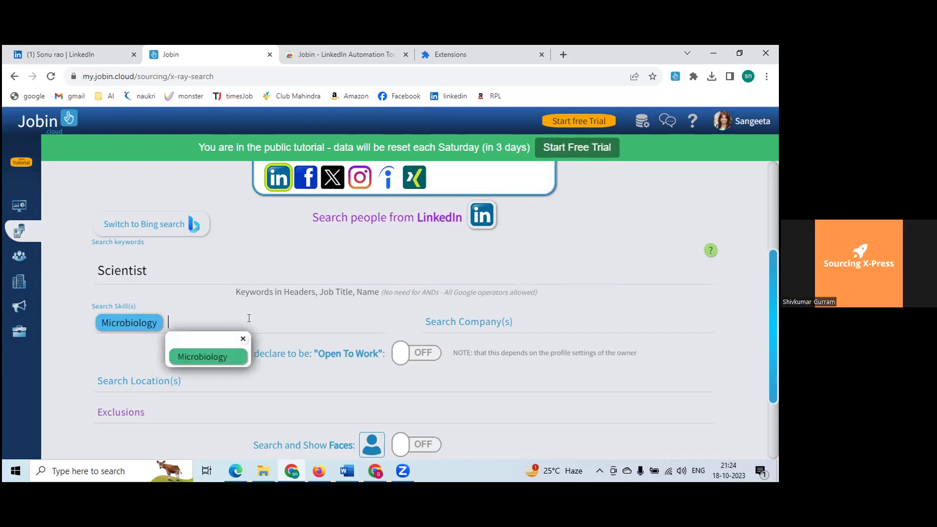
{"action": "type", "text": "NABL"}
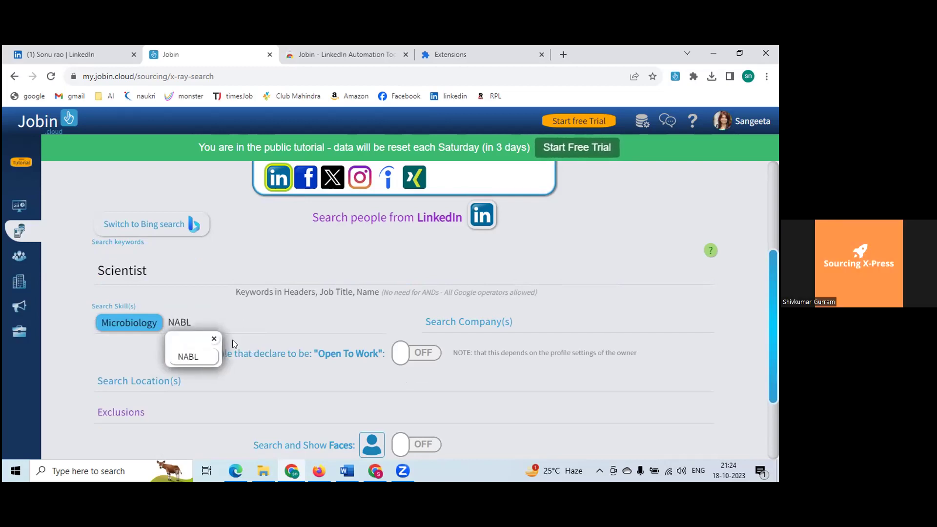
{"action": "left_click", "coordinate": [186, 357]}
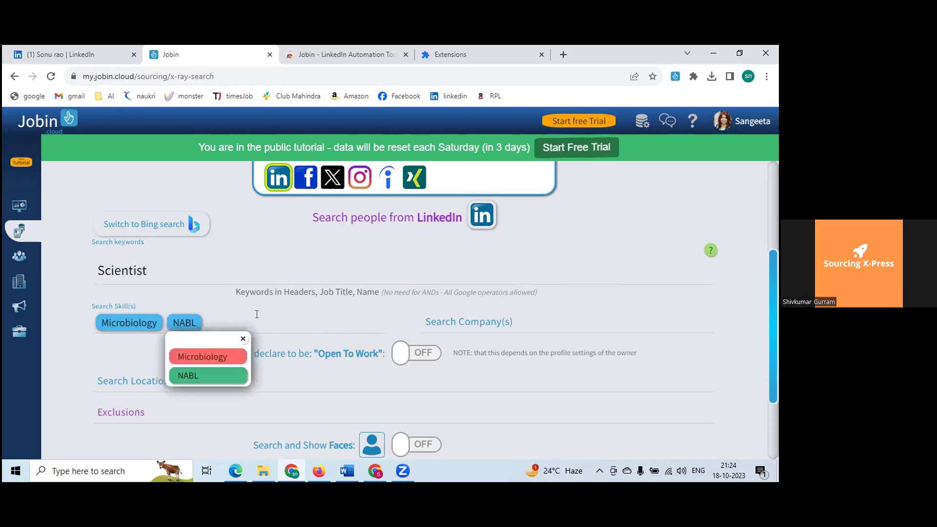
{"action": "left_click", "coordinate": [241, 338]}
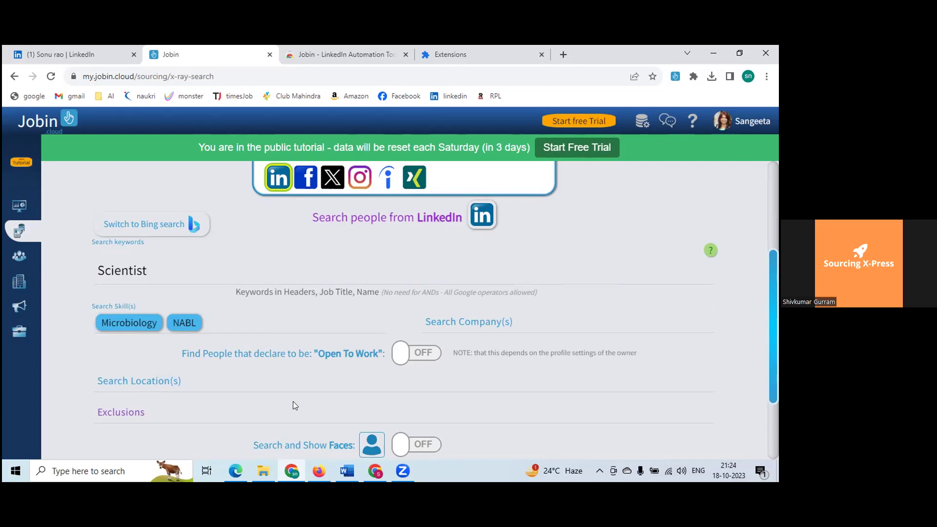
{"action": "left_click", "coordinate": [402, 355]}
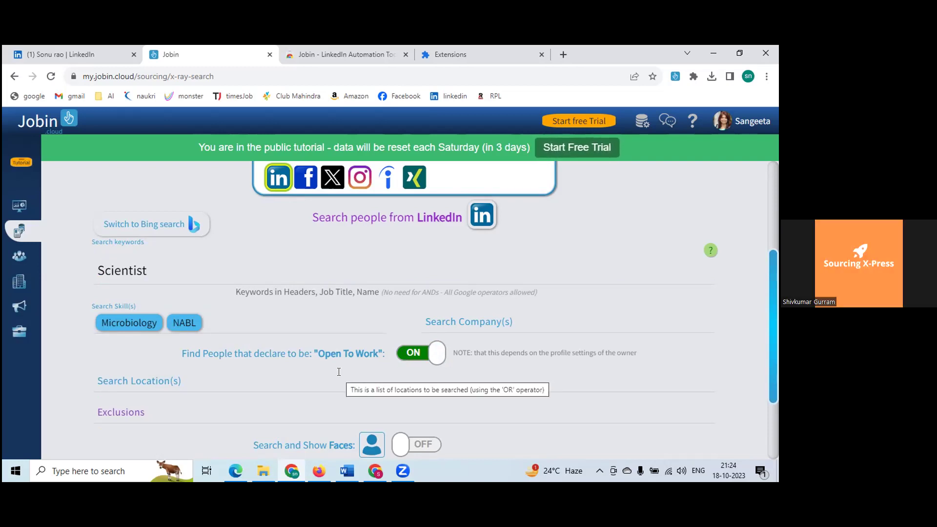
{"action": "scroll", "coordinate": [339, 372], "scroll_direction": "down", "scroll_amount": 1}
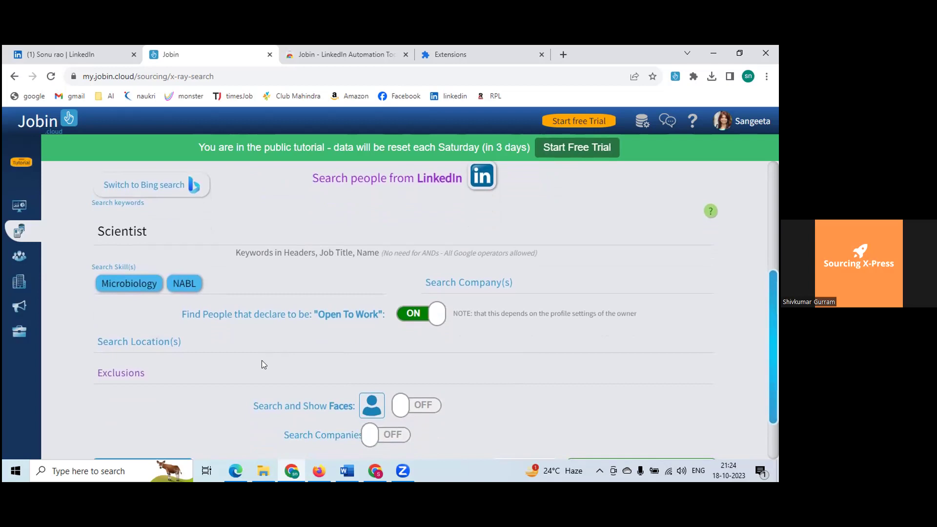
{"action": "left_click", "coordinate": [254, 347]}
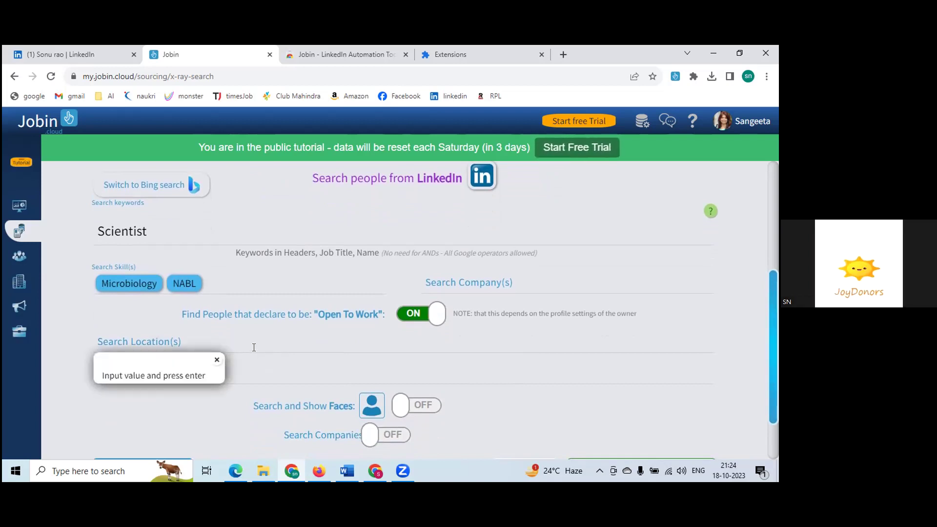
{"action": "type", "text": "Hi"}
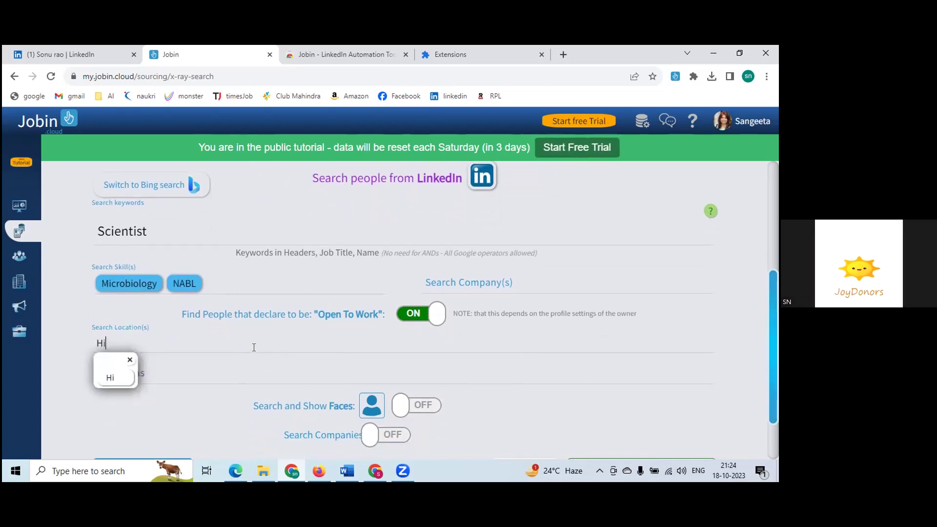
{"action": "type", "text": "machal"}
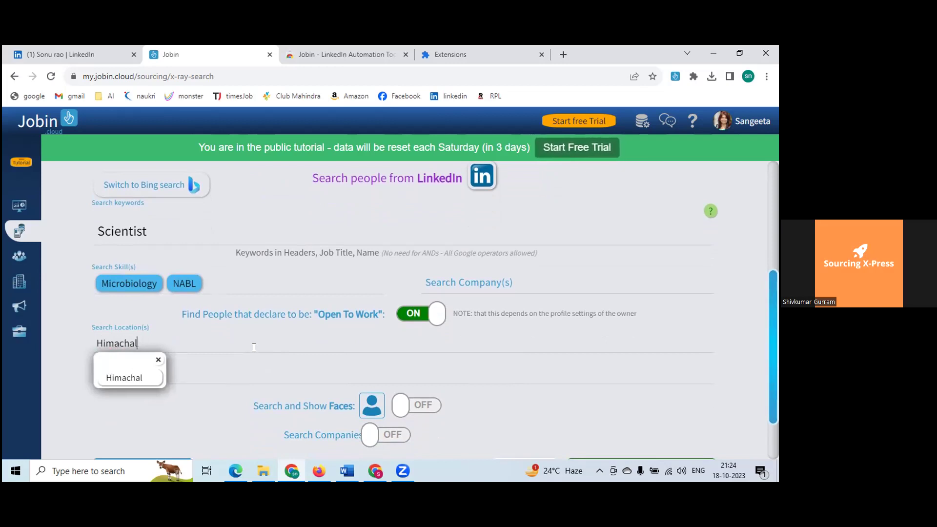
{"action": "type", "text": " pradesh"}
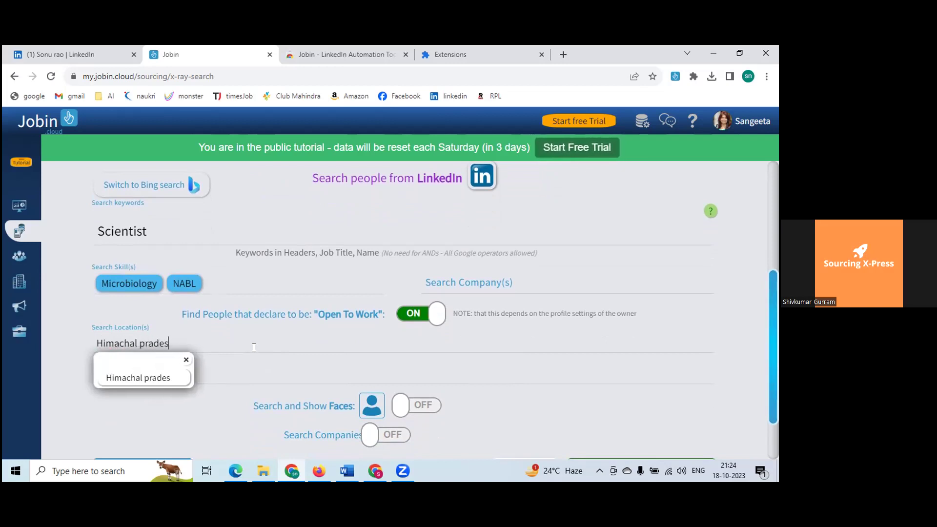
{"action": "left_click", "coordinate": [155, 383]}
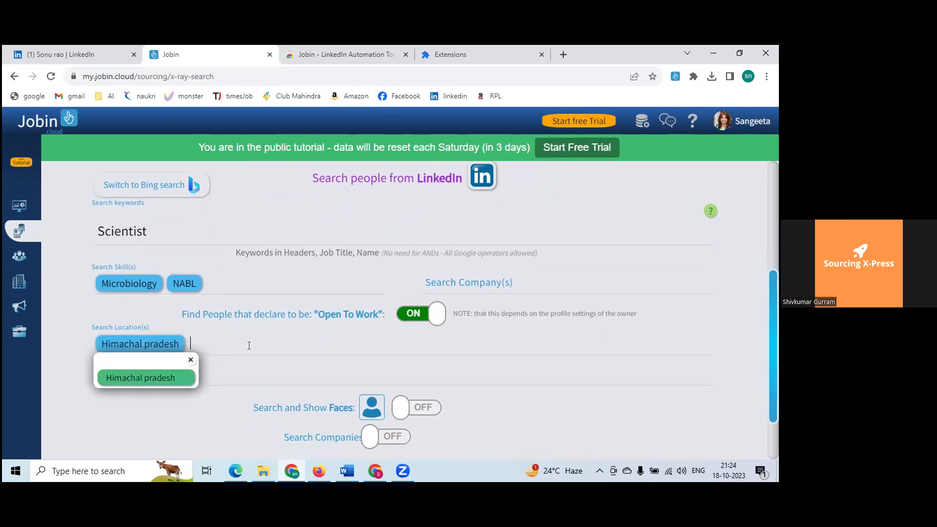
{"action": "type", "text": "Cha"}
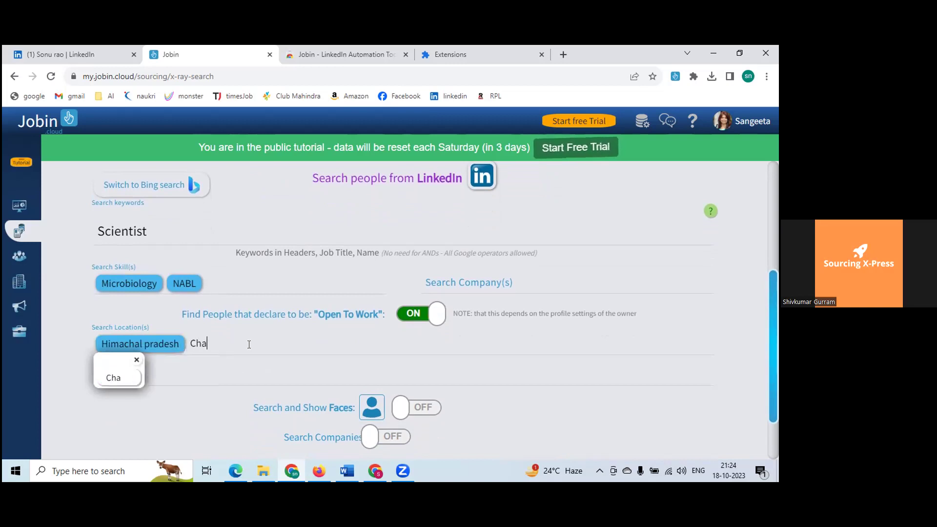
{"action": "type", "text": "ndigarh"}
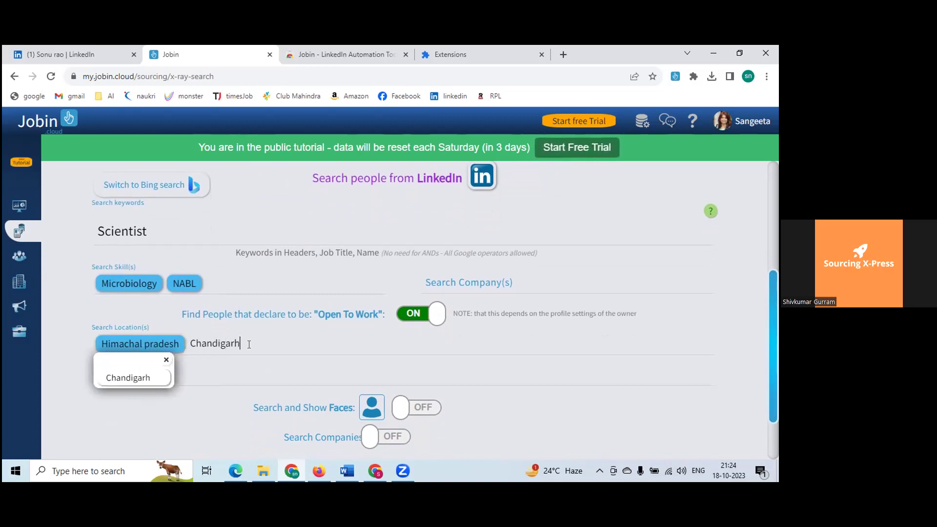
{"action": "left_click", "coordinate": [129, 379]}
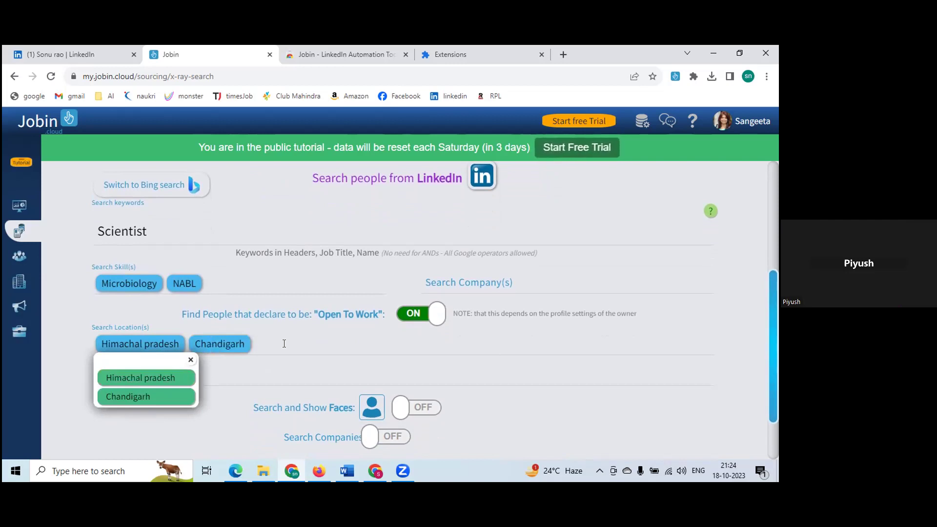
{"action": "type", "text": "panchkula"}
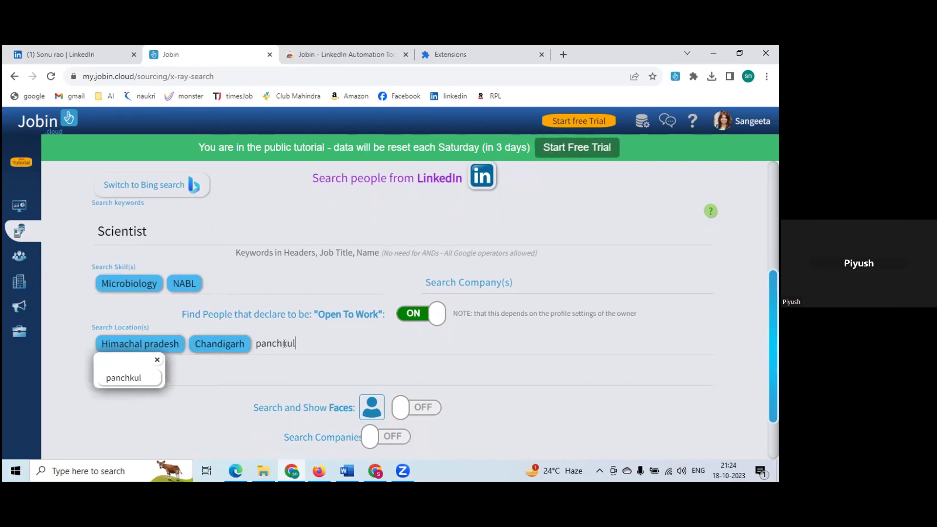
{"action": "left_click", "coordinate": [129, 378]}
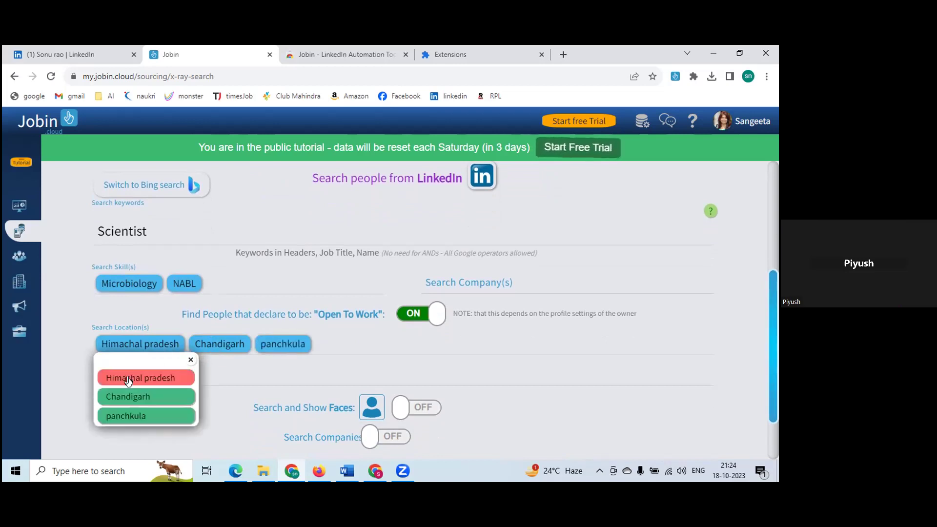
{"action": "left_click", "coordinate": [190, 363]}
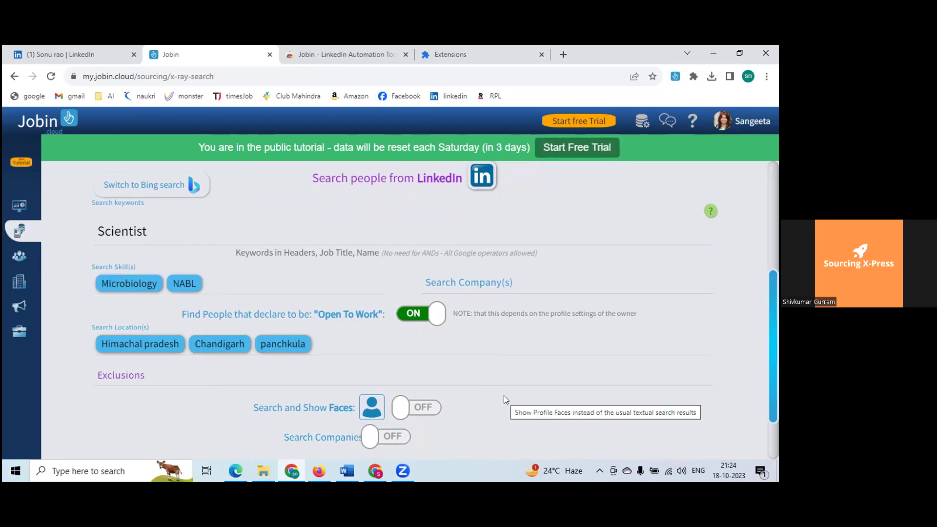
{"action": "scroll", "coordinate": [504, 399], "scroll_direction": "down", "scroll_amount": 1}
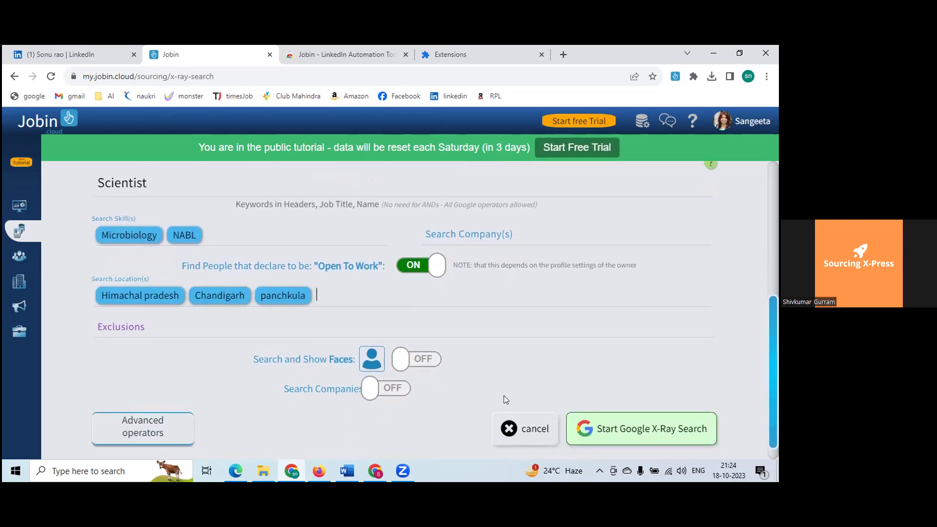
{"action": "scroll", "coordinate": [504, 396], "scroll_direction": "down", "scroll_amount": 1}
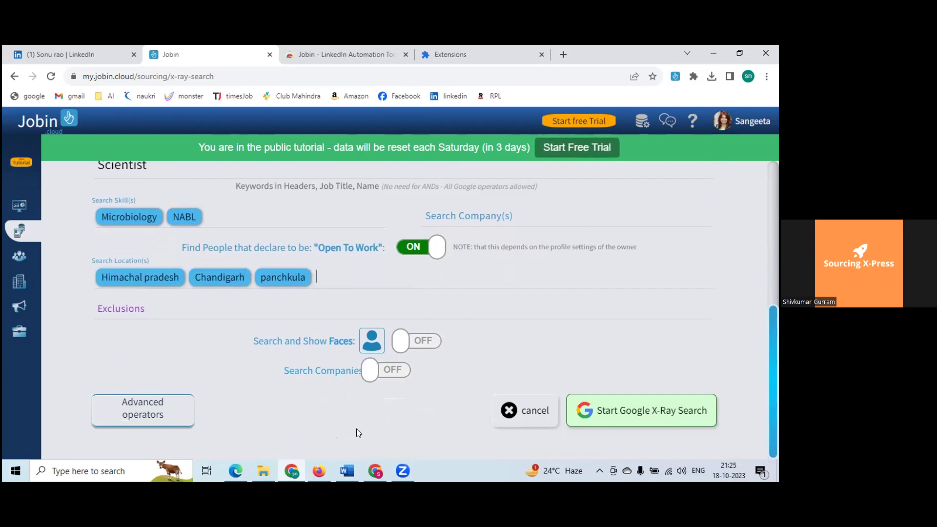
{"action": "scroll", "coordinate": [498, 349], "scroll_direction": "up", "scroll_amount": 1}
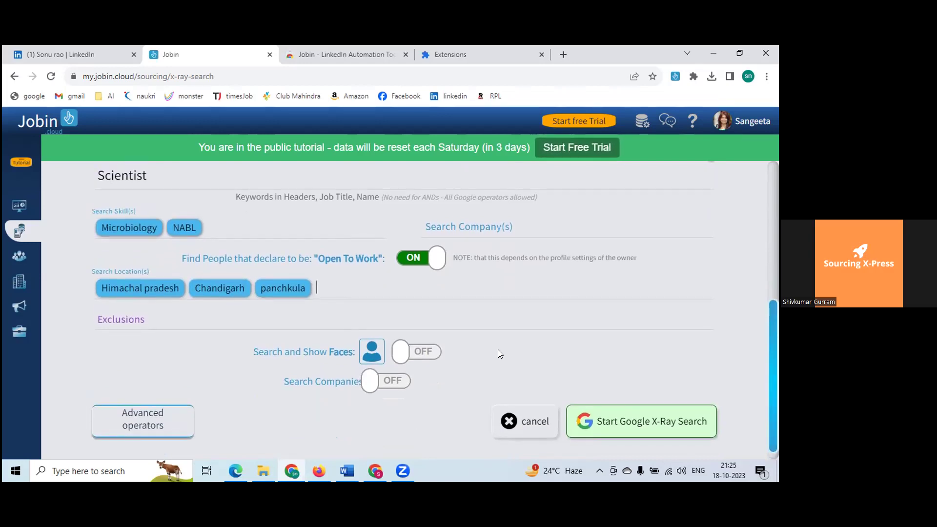
{"action": "scroll", "coordinate": [498, 350], "scroll_direction": "up", "scroll_amount": 1}
{"action": "scroll", "coordinate": [497, 350], "scroll_direction": "down", "scroll_amount": 1}
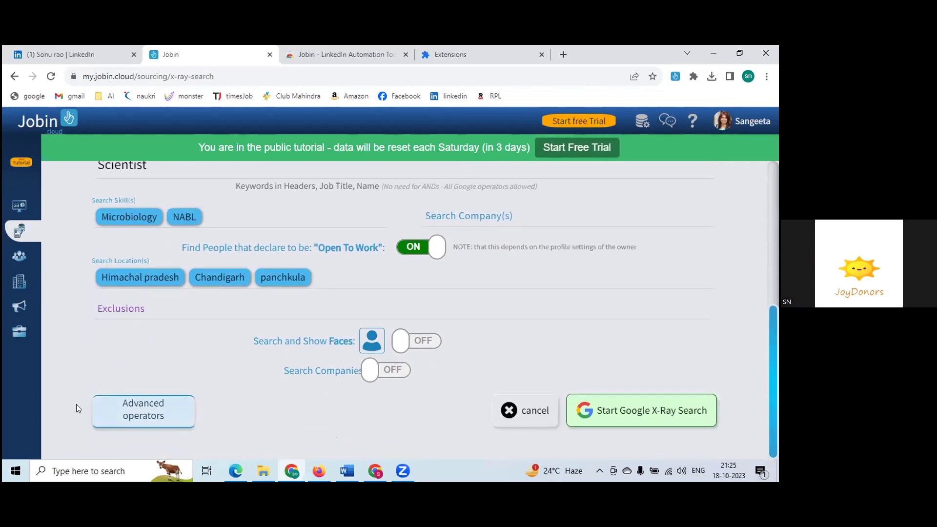
Step: Expand the Advanced operators and click into the empty inTitle field
{"action": "left_click", "coordinate": [134, 412]}
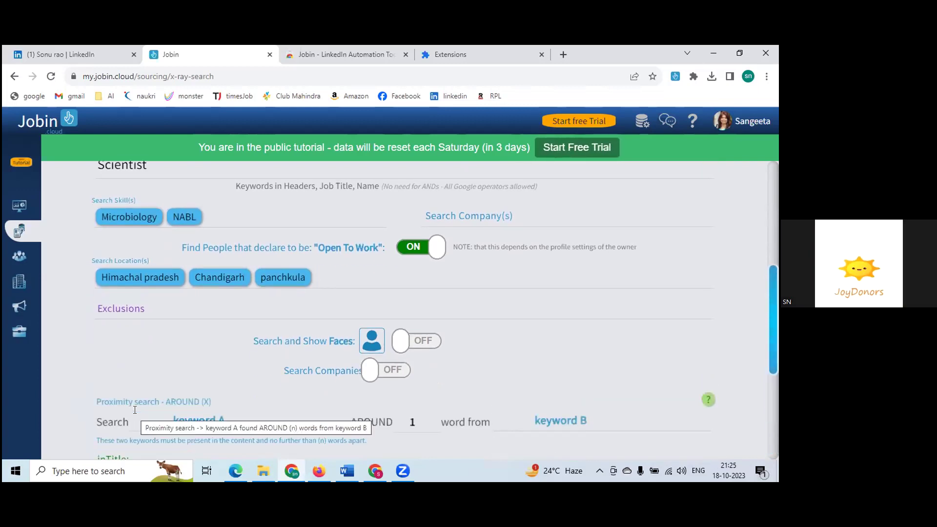
{"action": "scroll", "coordinate": [216, 374], "scroll_direction": "down", "scroll_amount": 1}
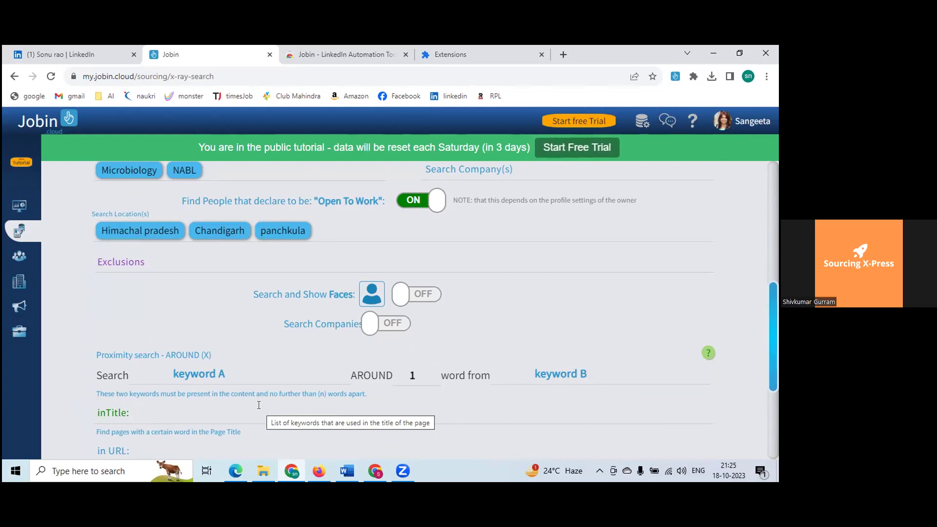
{"action": "left_click", "coordinate": [170, 416]}
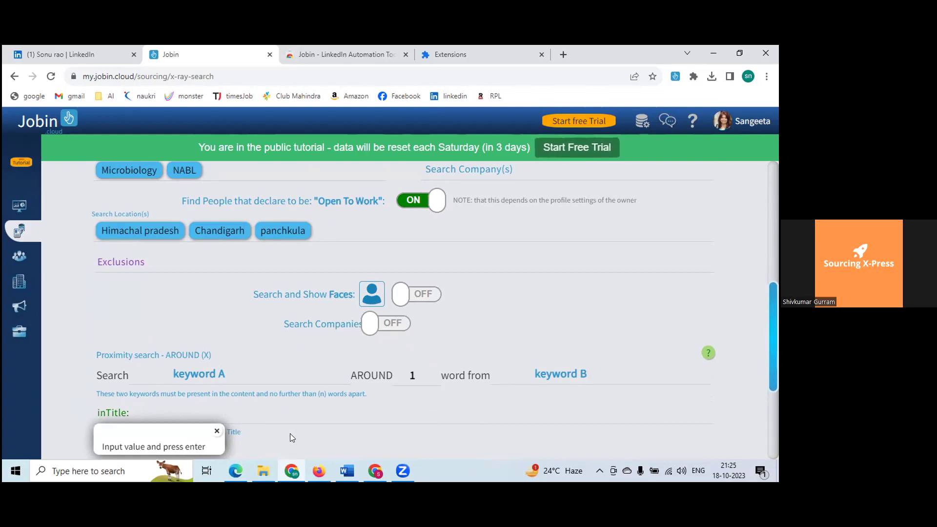
{"action": "scroll", "coordinate": [290, 433], "scroll_direction": "down", "scroll_amount": 2}
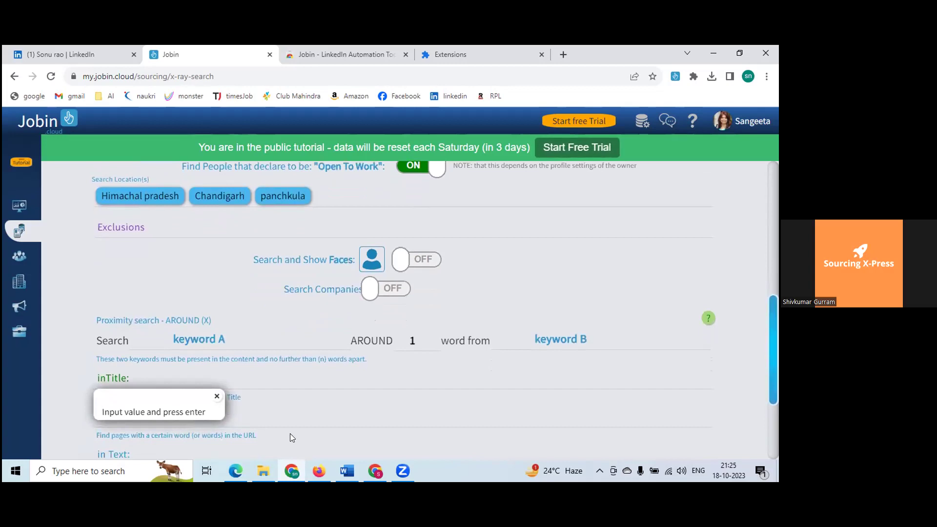
{"action": "scroll", "coordinate": [290, 438], "scroll_direction": "down", "scroll_amount": 1}
{"action": "scroll", "coordinate": [291, 434], "scroll_direction": "down", "scroll_amount": 1}
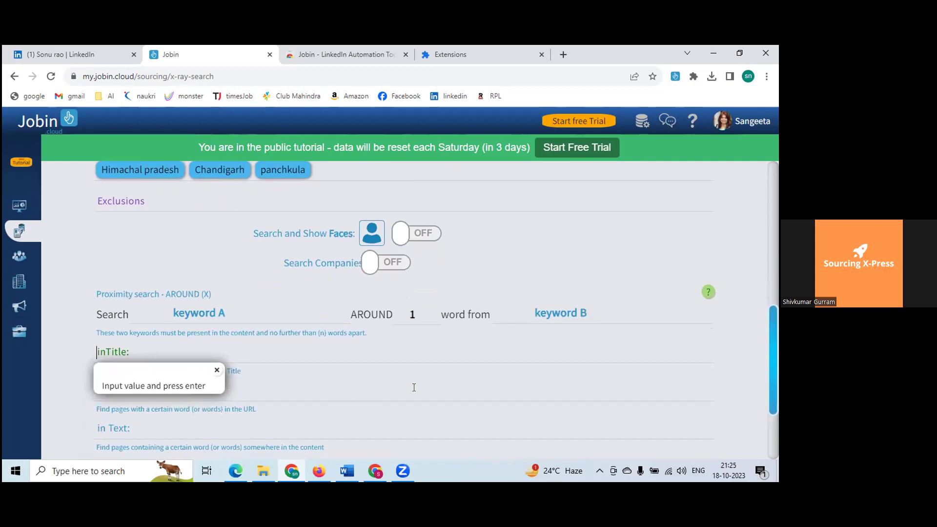
{"action": "scroll", "coordinate": [414, 388], "scroll_direction": "down", "scroll_amount": 1}
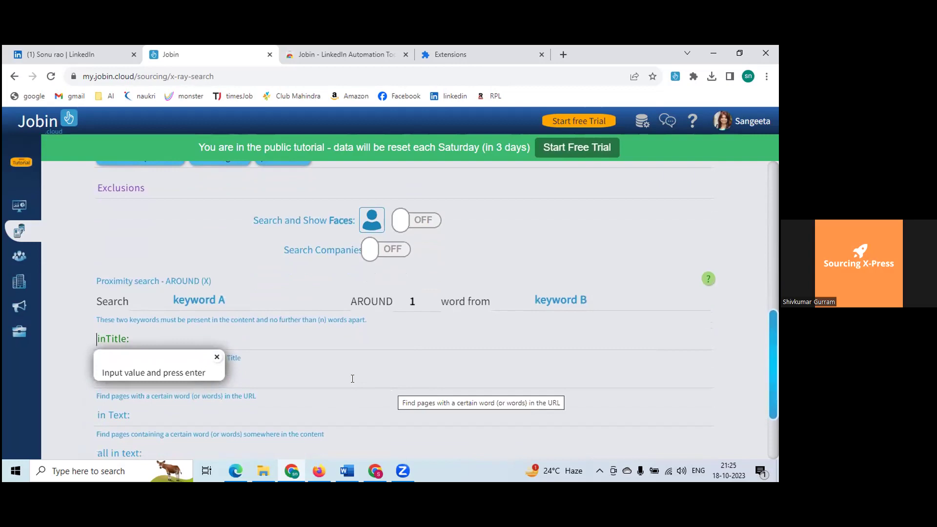
{"action": "scroll", "coordinate": [352, 378], "scroll_direction": "down", "scroll_amount": 2}
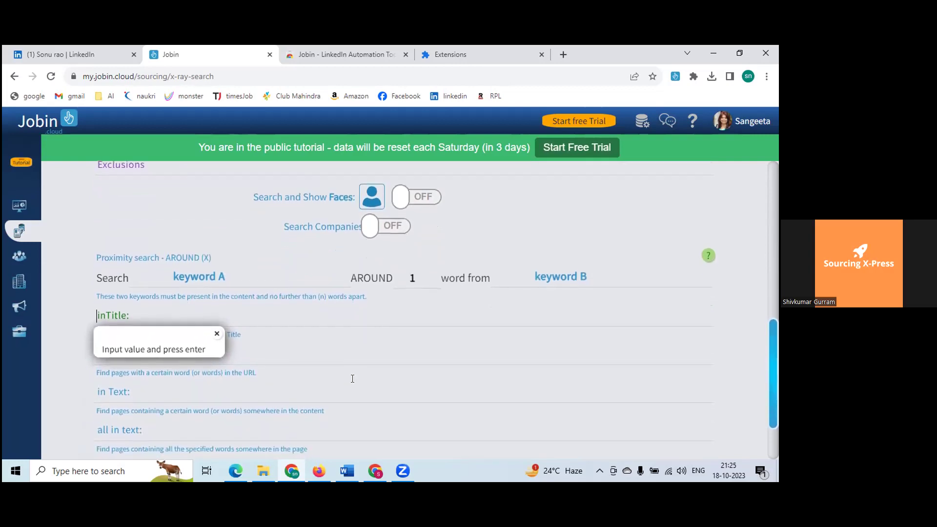
{"action": "scroll", "coordinate": [351, 377], "scroll_direction": "up", "scroll_amount": 1}
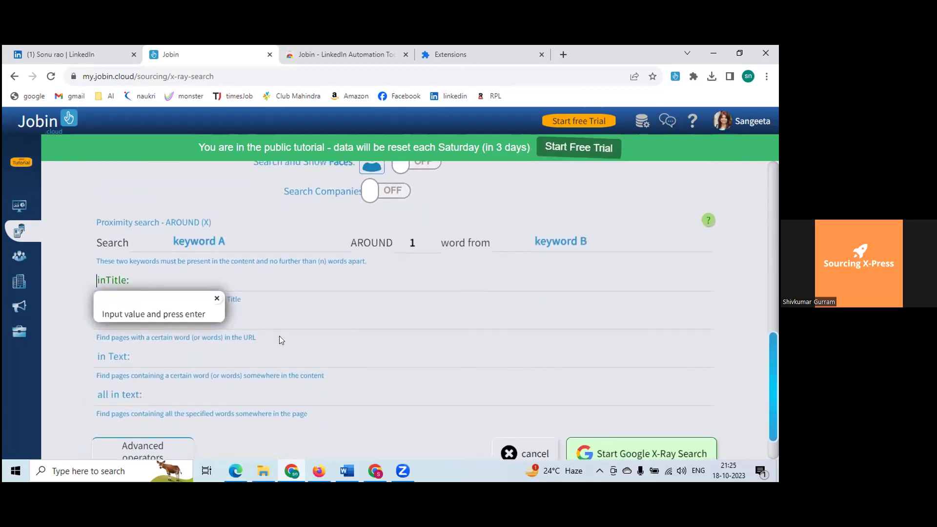
Step: Dismiss the input hints and click into the empty in URL field
{"action": "left_click", "coordinate": [216, 300]}
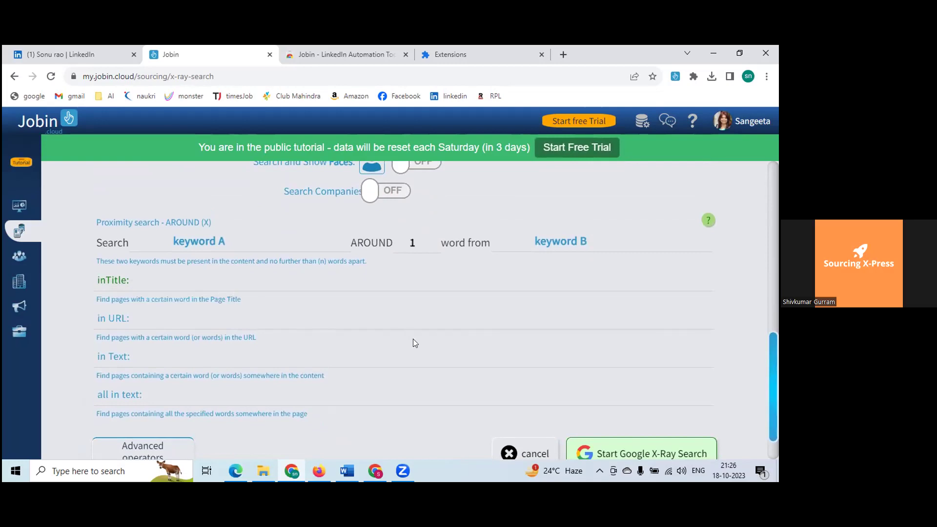
{"action": "scroll", "coordinate": [424, 364], "scroll_direction": "down", "scroll_amount": 1}
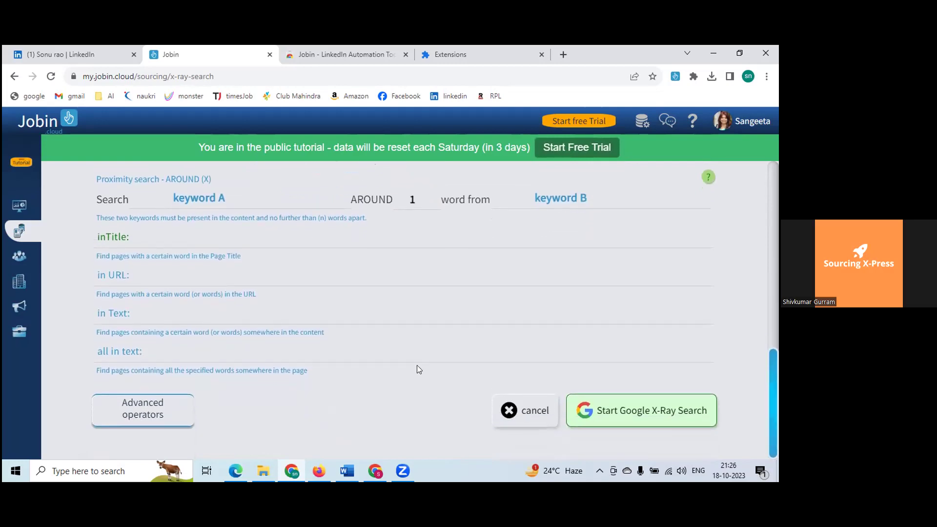
{"action": "scroll", "coordinate": [210, 309], "scroll_direction": "up", "scroll_amount": 2}
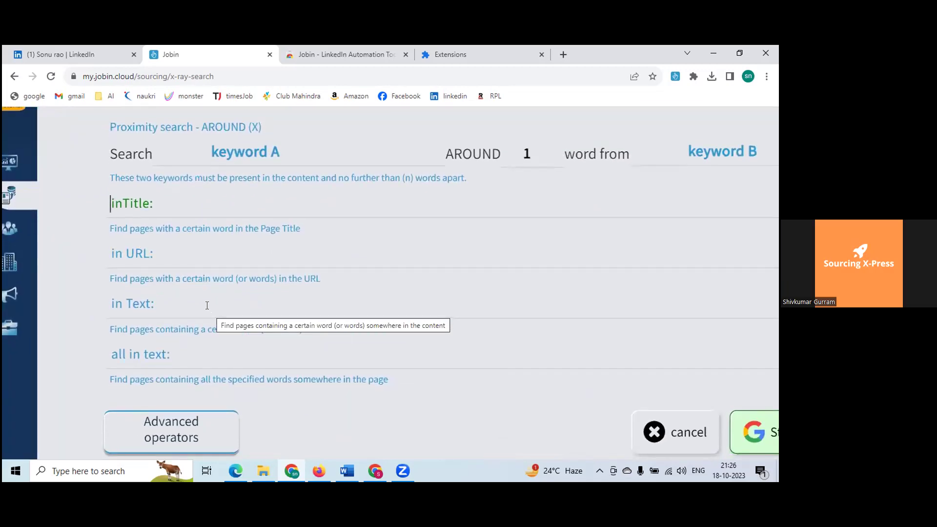
{"action": "left_click", "coordinate": [170, 259]}
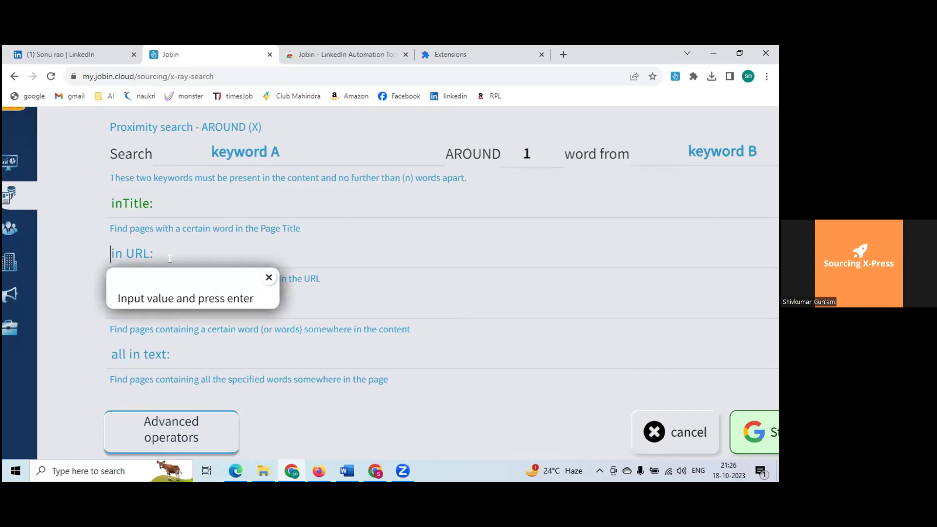
{"action": "left_click", "coordinate": [269, 277]}
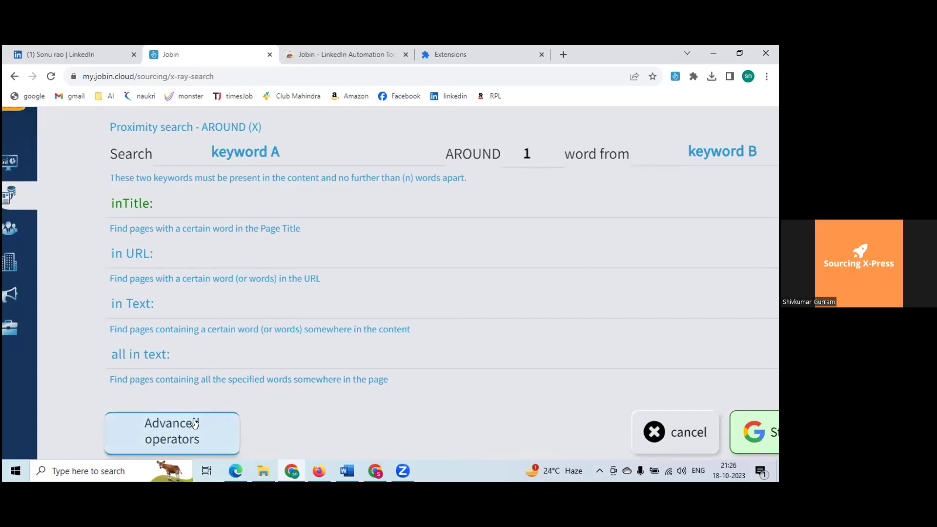
Step: Run the Google X-Ray search for open-to-work Scientist 'Microbiology' profiles on LinkedIn
{"action": "scroll", "coordinate": [194, 423], "scroll_direction": "up", "scroll_amount": 4}
{"action": "scroll", "coordinate": [194, 423], "scroll_direction": "up", "scroll_amount": 2}
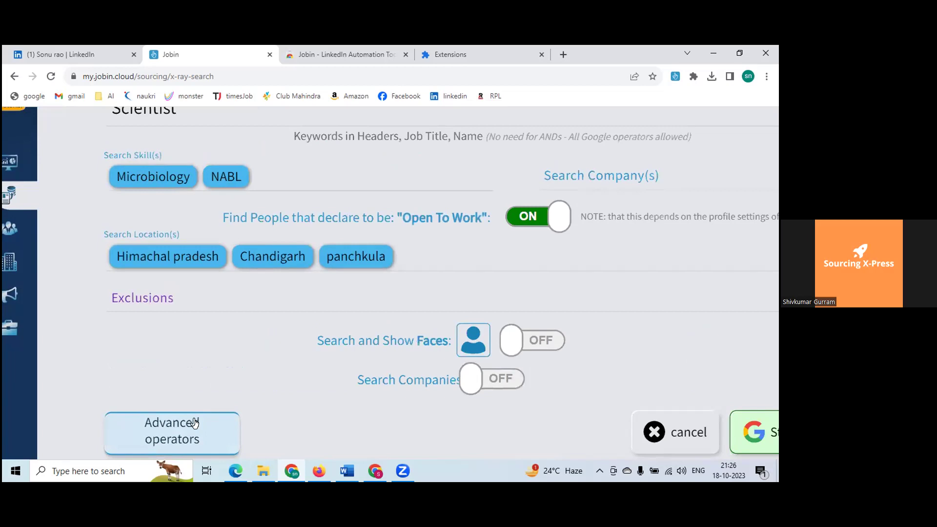
{"action": "scroll", "coordinate": [262, 367], "scroll_direction": "down", "scroll_amount": 1}
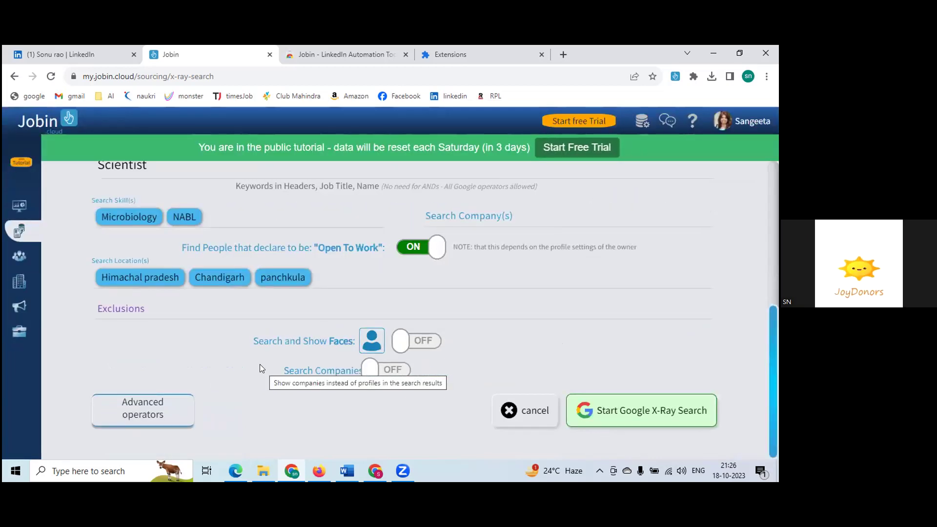
{"action": "scroll", "coordinate": [260, 364], "scroll_direction": "up", "scroll_amount": 4}
{"action": "scroll", "coordinate": [260, 365], "scroll_direction": "up", "scroll_amount": 1}
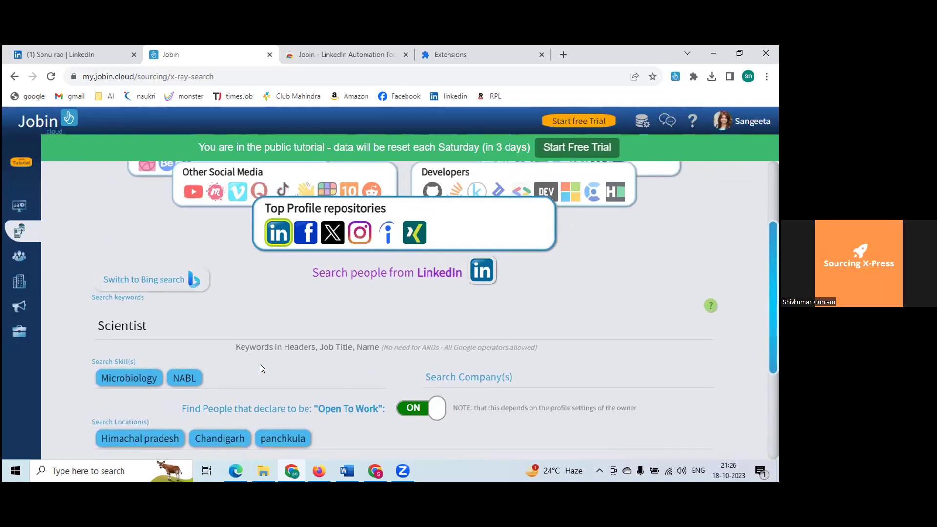
{"action": "scroll", "coordinate": [259, 368], "scroll_direction": "up", "scroll_amount": 3}
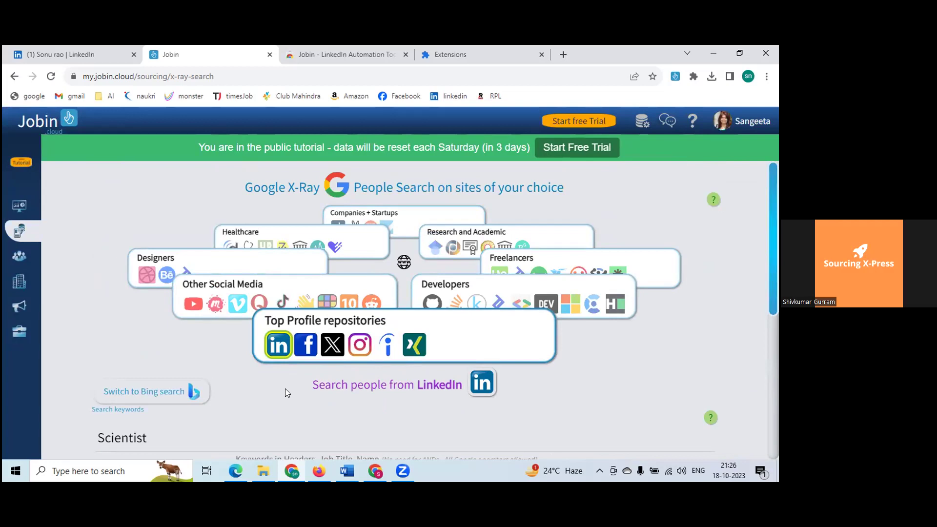
{"action": "scroll", "coordinate": [285, 389], "scroll_direction": "down", "scroll_amount": 1}
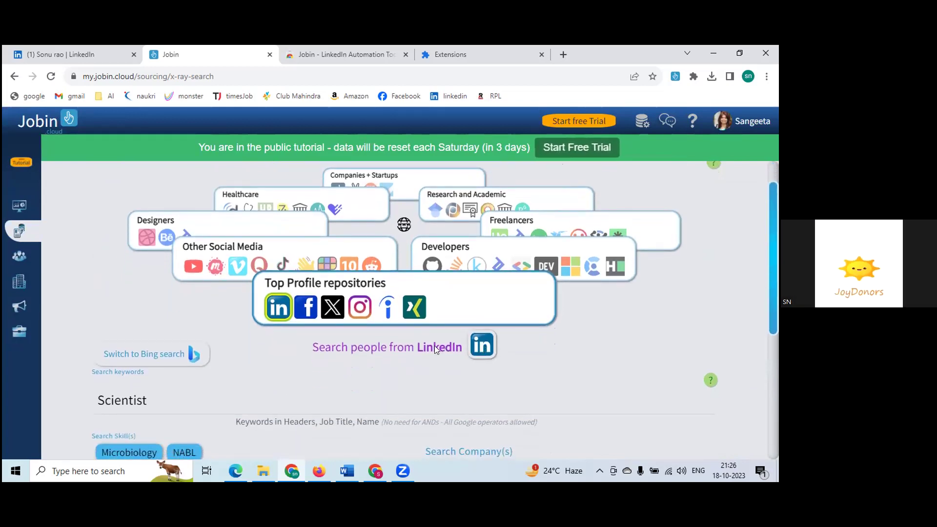
{"action": "scroll", "coordinate": [381, 364], "scroll_direction": "down", "scroll_amount": 2}
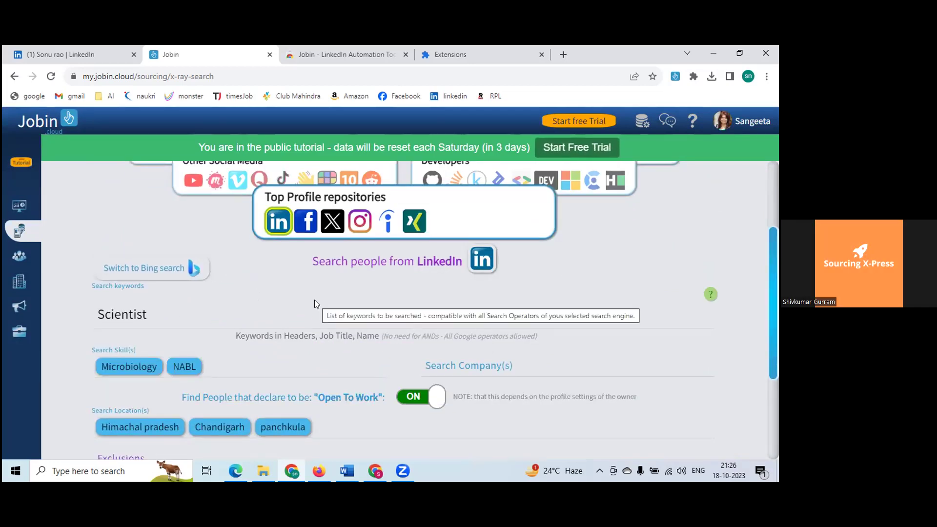
{"action": "scroll", "coordinate": [315, 301], "scroll_direction": "down", "scroll_amount": 1}
{"action": "scroll", "coordinate": [315, 304], "scroll_direction": "down", "scroll_amount": 2}
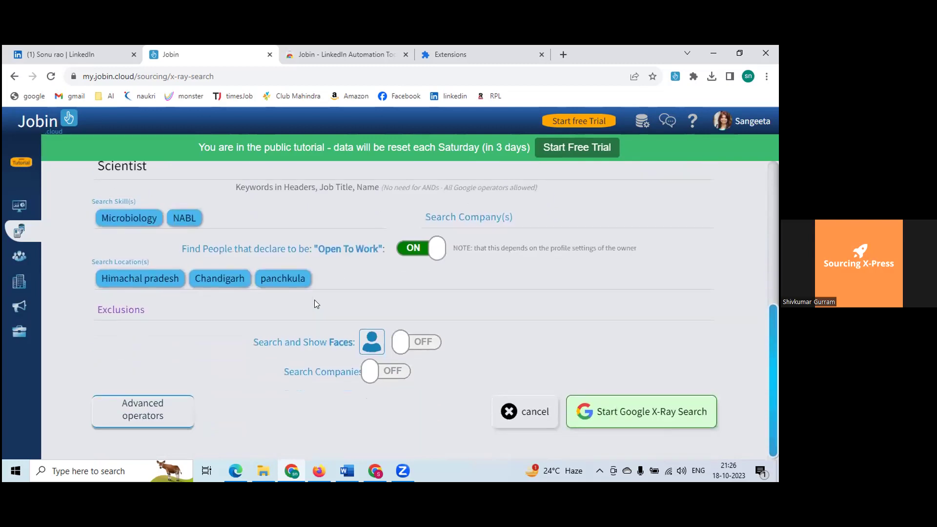
{"action": "left_click", "coordinate": [645, 416]}
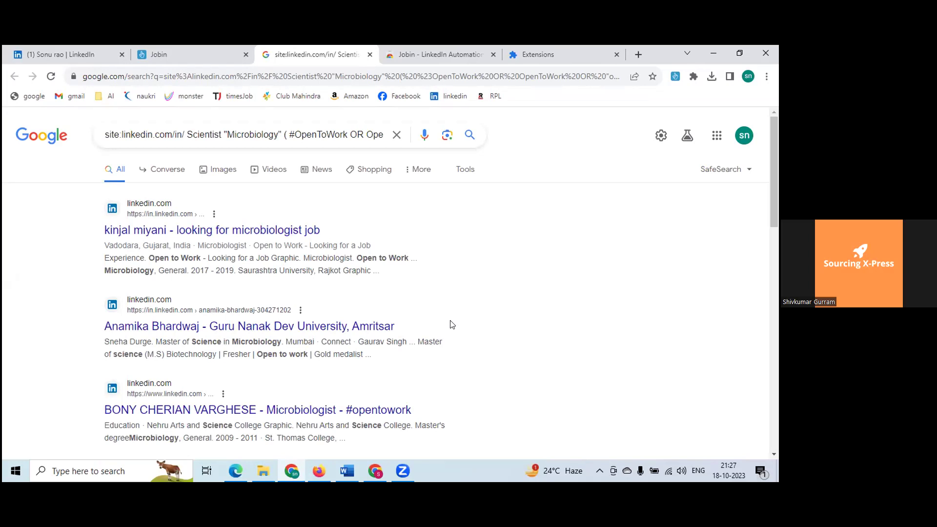
Step: Return from the Google results to the Jobin X-Ray People Search page
{"action": "left_click", "coordinate": [171, 52]}
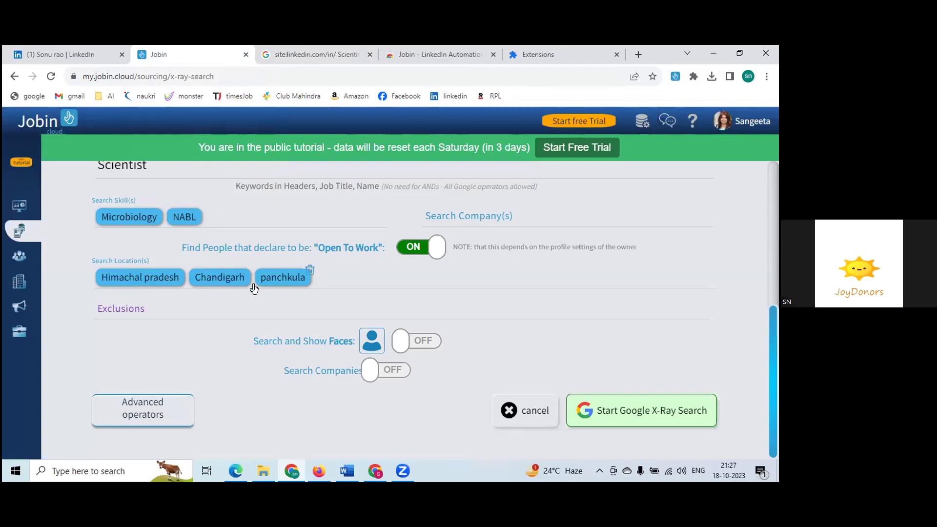
{"action": "scroll", "coordinate": [257, 364], "scroll_direction": "up", "scroll_amount": 3}
{"action": "scroll", "coordinate": [256, 364], "scroll_direction": "up", "scroll_amount": 2}
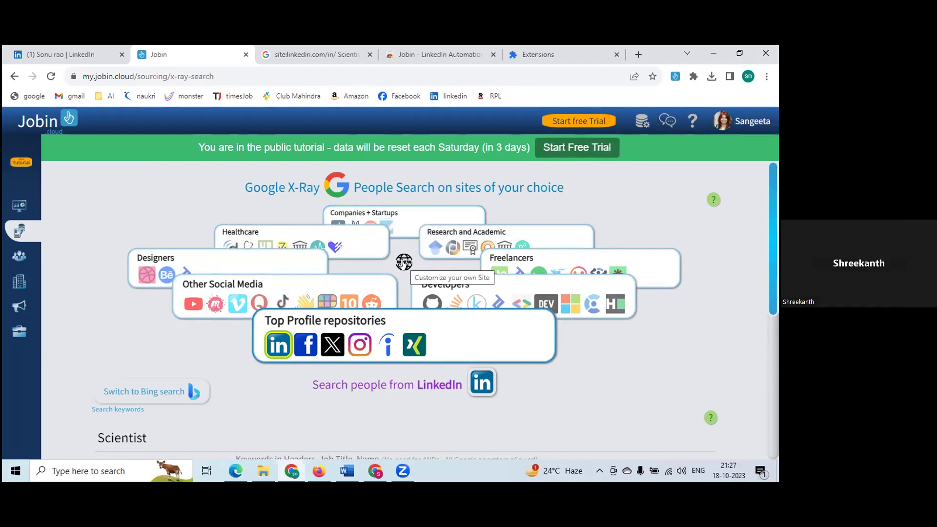
Step: Preview GitHub as the X-Ray search source
{"action": "left_click", "coordinate": [430, 302]}
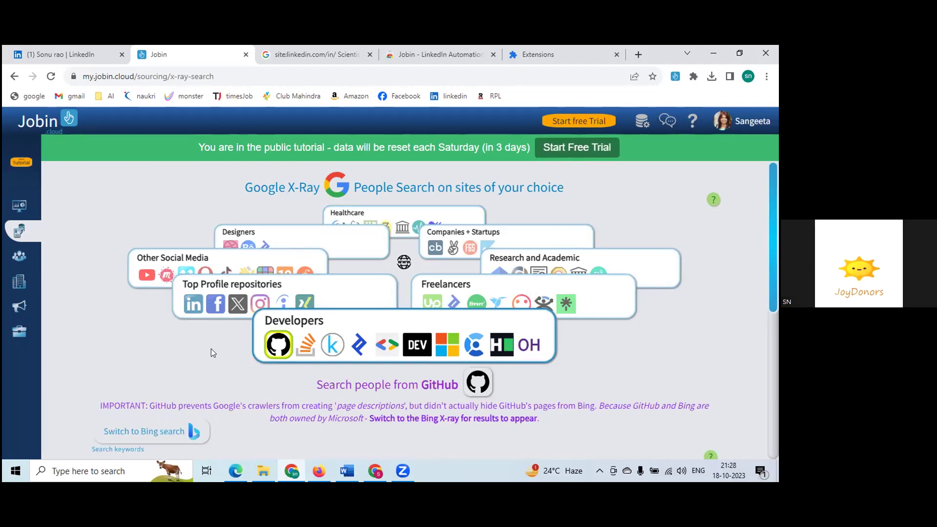
{"action": "scroll", "coordinate": [211, 349], "scroll_direction": "down", "scroll_amount": 3}
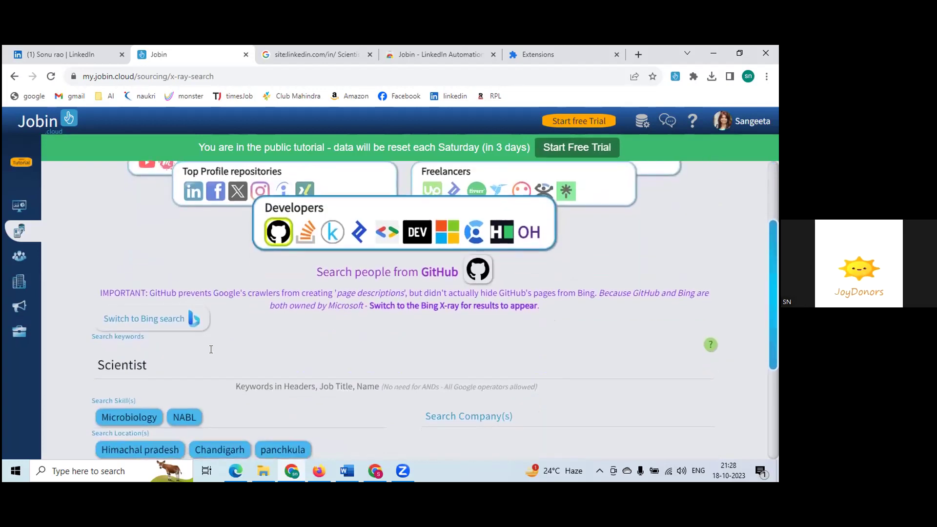
{"action": "scroll", "coordinate": [211, 350], "scroll_direction": "down", "scroll_amount": 1}
{"action": "scroll", "coordinate": [211, 350], "scroll_direction": "up", "scroll_amount": 1}
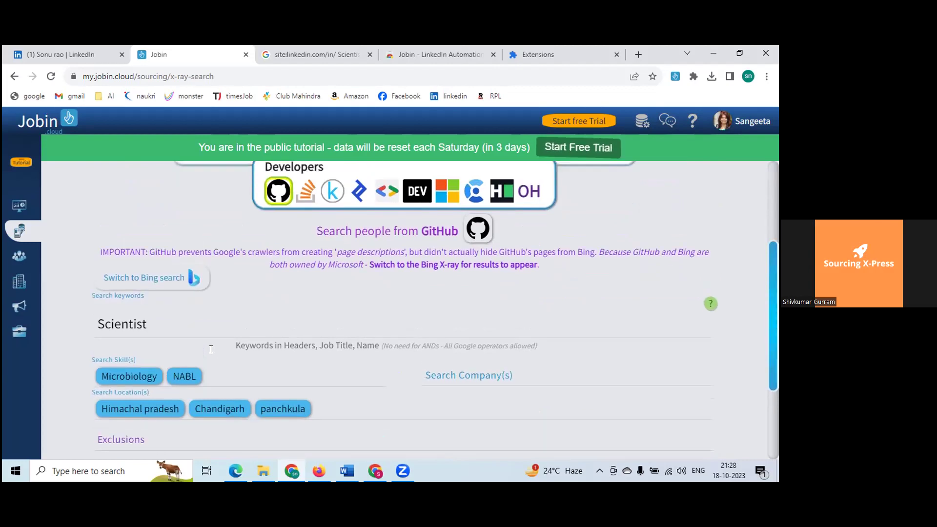
{"action": "scroll", "coordinate": [210, 350], "scroll_direction": "up", "scroll_amount": 3}
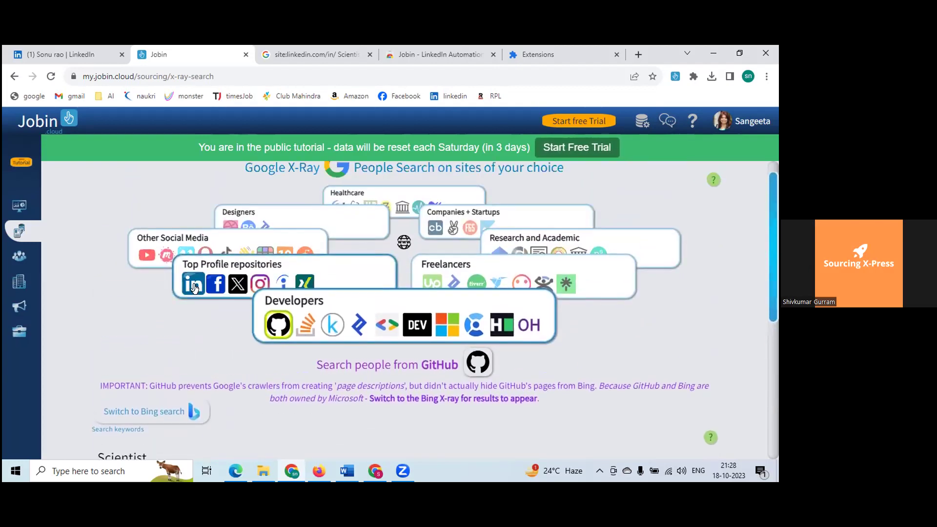
Step: Restore LinkedIn as the source and go back to the Scientist Google results
{"action": "left_click", "coordinate": [194, 289]}
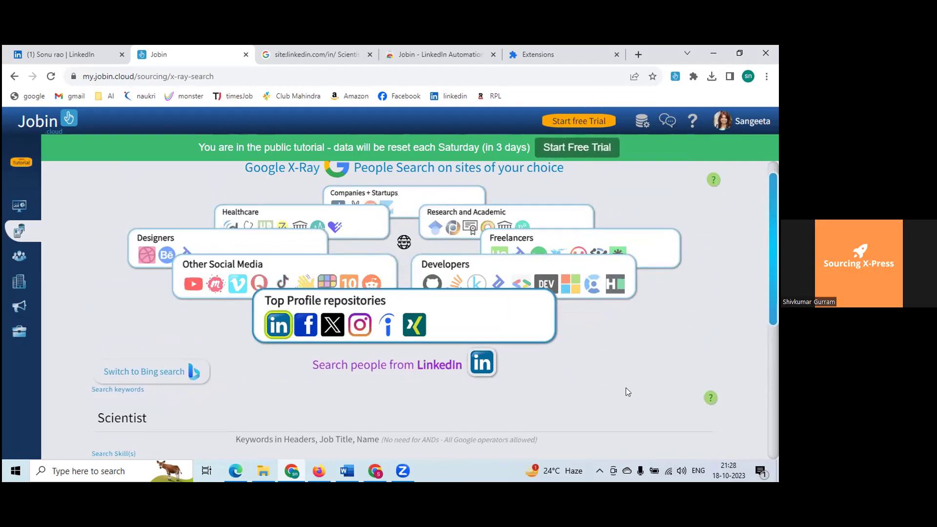
{"action": "scroll", "coordinate": [627, 390], "scroll_direction": "down", "scroll_amount": 5}
{"action": "scroll", "coordinate": [627, 390], "scroll_direction": "up", "scroll_amount": 2}
{"action": "scroll", "coordinate": [626, 389], "scroll_direction": "up", "scroll_amount": 1}
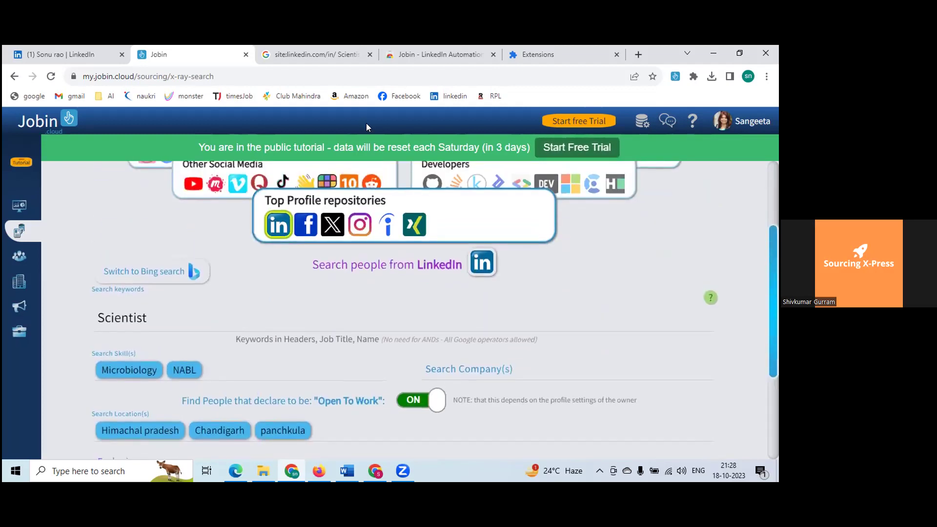
{"action": "left_click", "coordinate": [324, 53]}
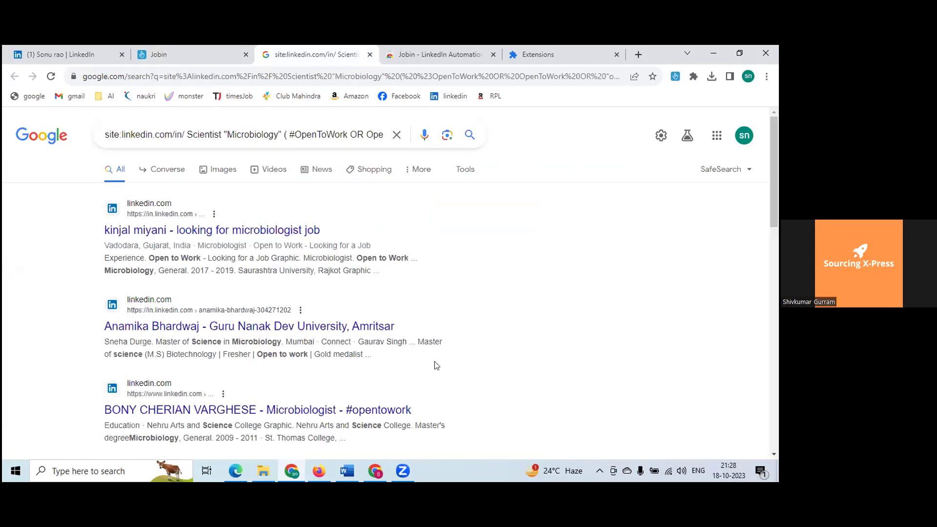
{"action": "scroll", "coordinate": [436, 366], "scroll_direction": "down", "scroll_amount": 2}
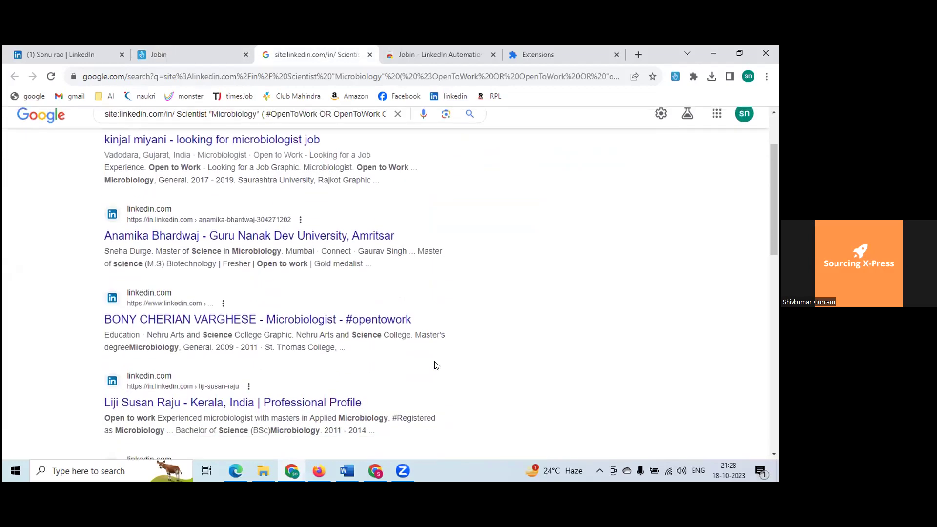
{"action": "scroll", "coordinate": [437, 366], "scroll_direction": "down", "scroll_amount": 1}
{"action": "scroll", "coordinate": [436, 366], "scroll_direction": "down", "scroll_amount": 1}
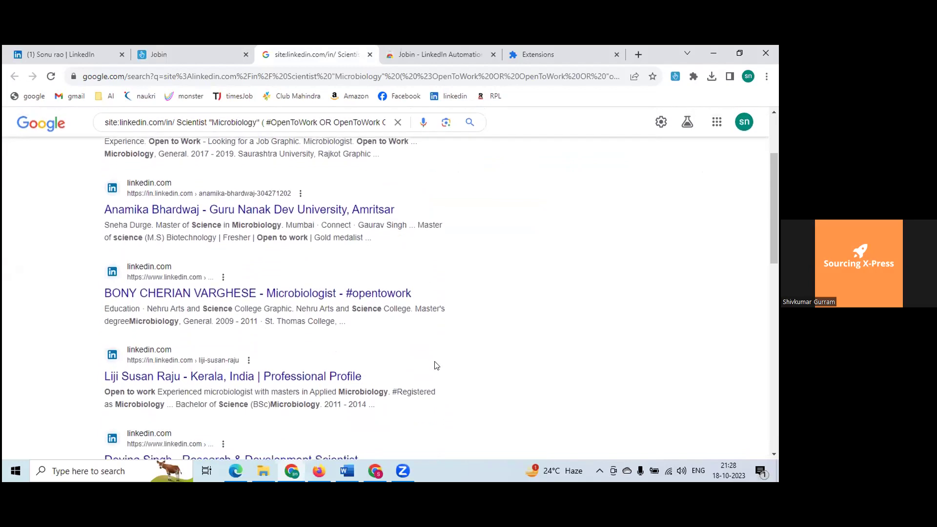
{"action": "scroll", "coordinate": [436, 366], "scroll_direction": "down", "scroll_amount": 1}
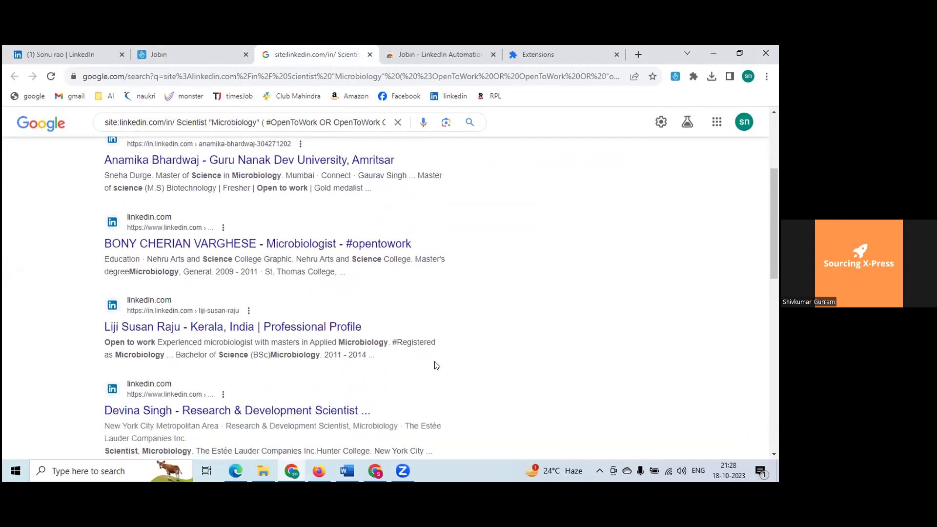
{"action": "scroll", "coordinate": [437, 366], "scroll_direction": "up", "scroll_amount": 3}
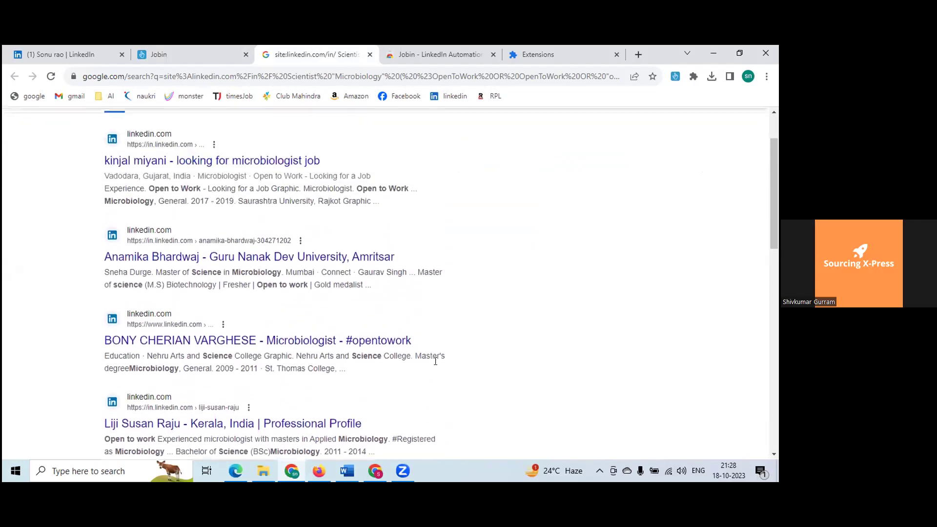
{"action": "scroll", "coordinate": [436, 364], "scroll_direction": "up", "scroll_amount": 1}
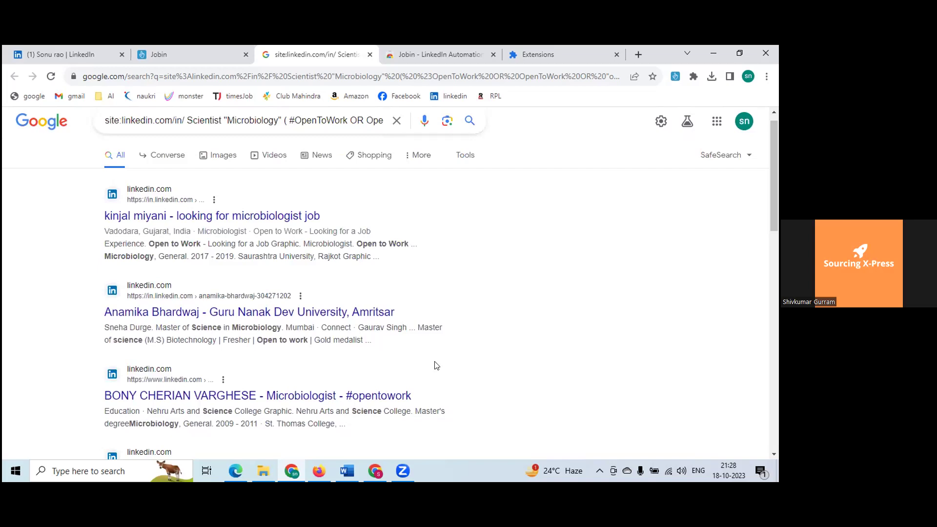
{"action": "scroll", "coordinate": [436, 365], "scroll_direction": "down", "scroll_amount": 1}
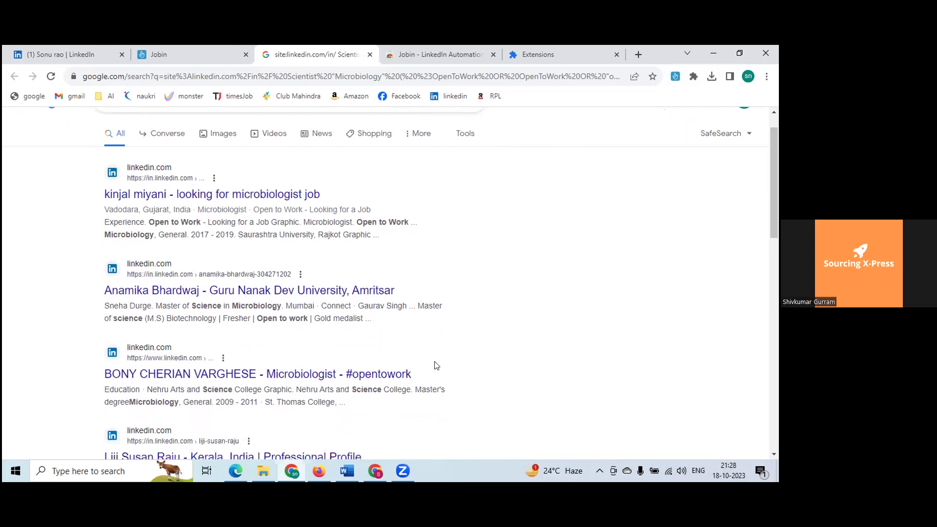
{"action": "scroll", "coordinate": [435, 364], "scroll_direction": "down", "scroll_amount": 1}
{"action": "scroll", "coordinate": [435, 364], "scroll_direction": "up", "scroll_amount": 3}
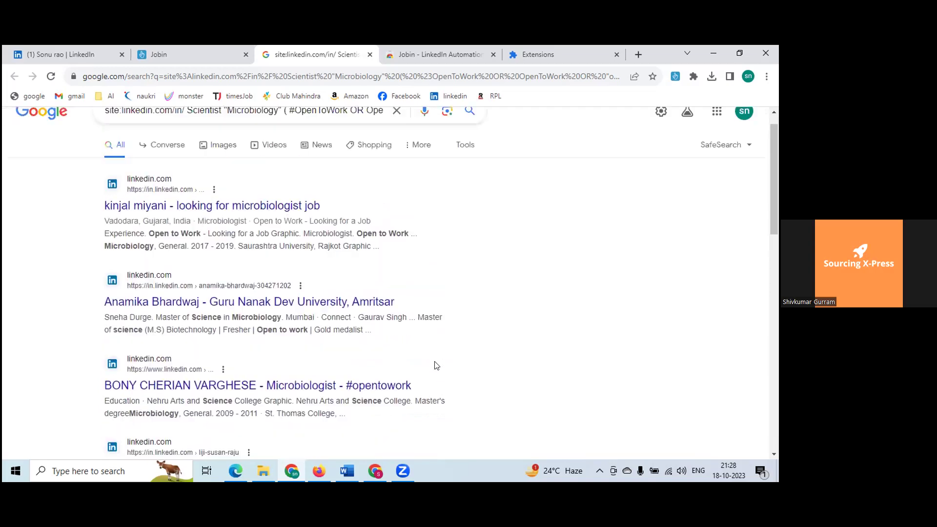
{"action": "left_click", "coordinate": [156, 55]}
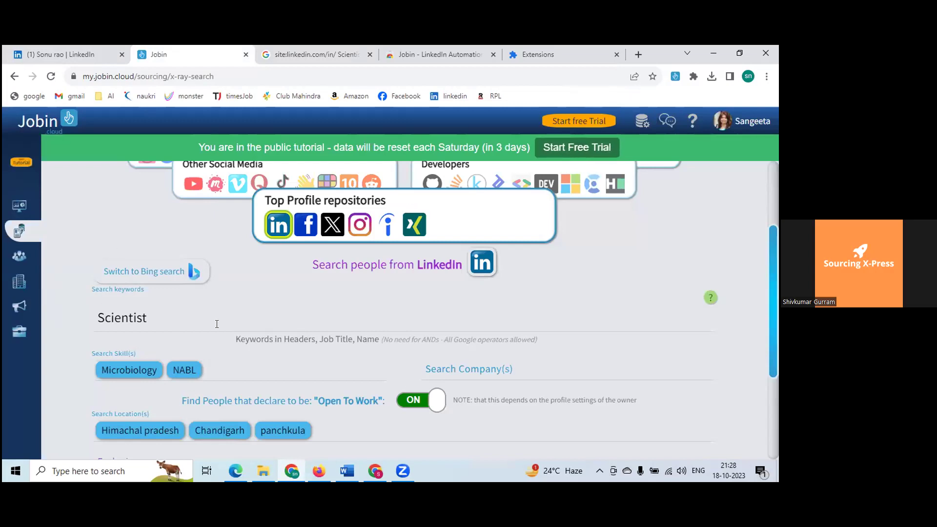
{"action": "scroll", "coordinate": [216, 322], "scroll_direction": "down", "scroll_amount": 3}
{"action": "scroll", "coordinate": [64, 310], "scroll_direction": "up", "scroll_amount": 3}
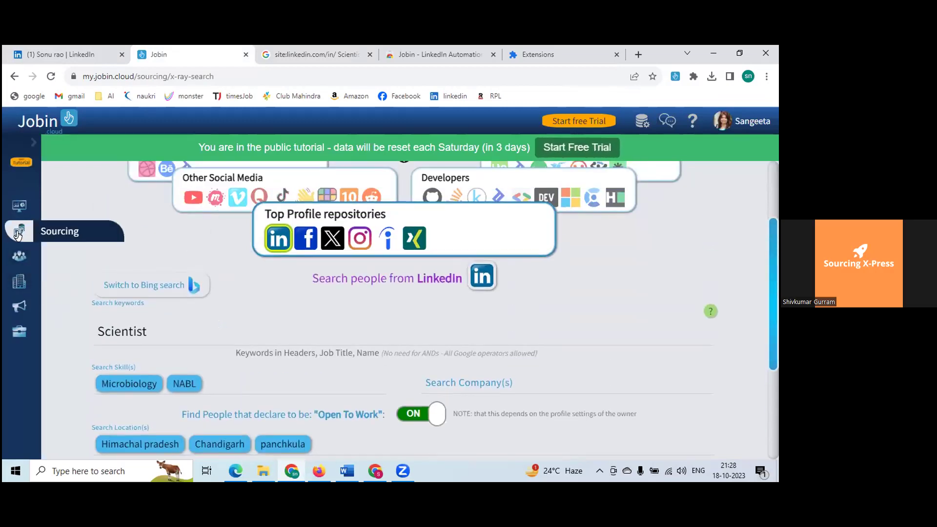
{"action": "left_click", "coordinate": [325, 49]}
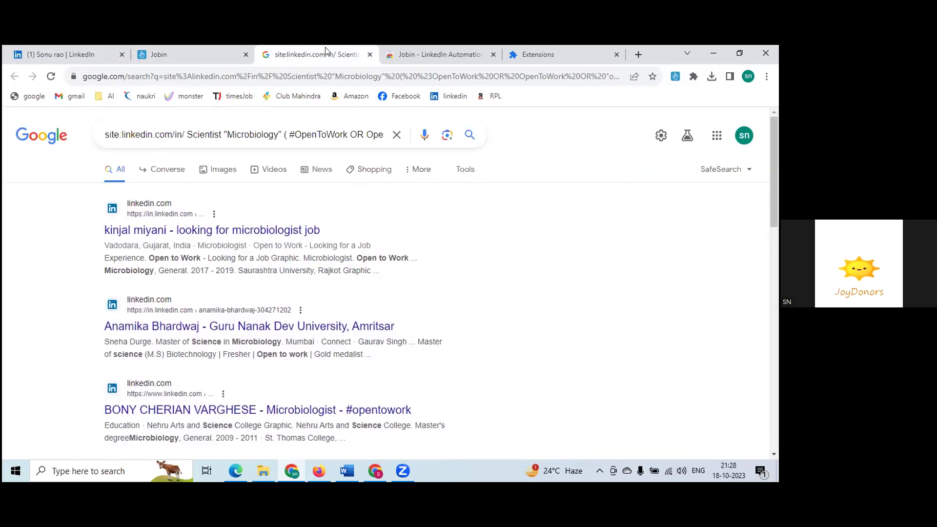
Step: Read the full Scientist X-Ray query in the Google search box, then return to Jobin
{"action": "left_click", "coordinate": [327, 132]}
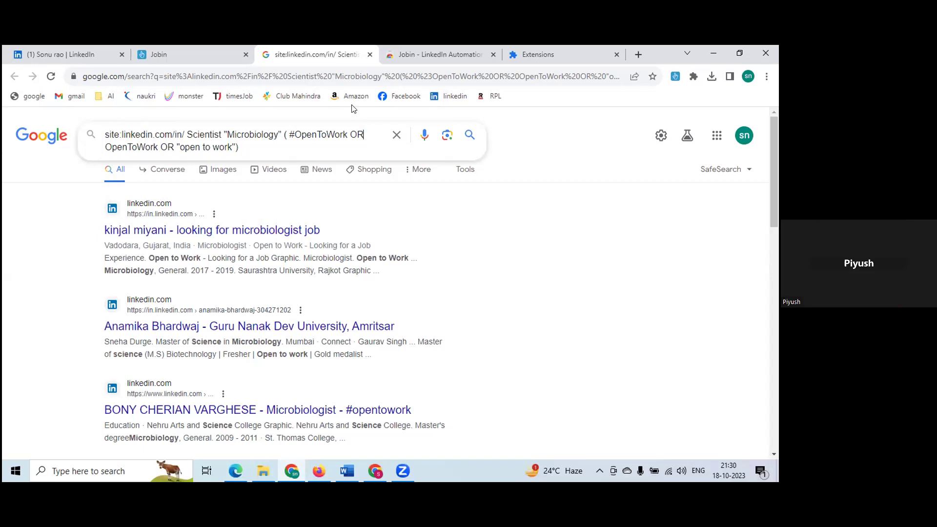
{"action": "mouse_move", "coordinate": [153, 54]}
{"action": "left_click", "coordinate": [287, 114]}
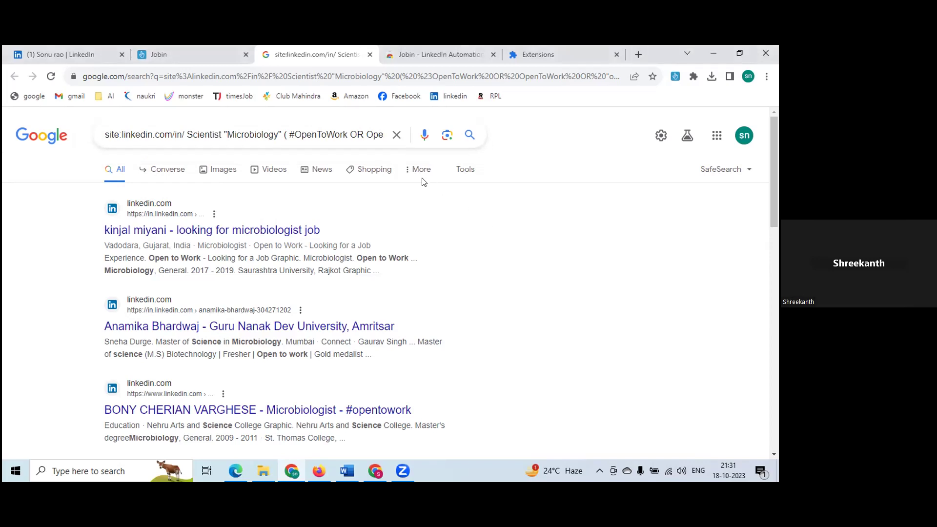
{"action": "left_click", "coordinate": [381, 133]}
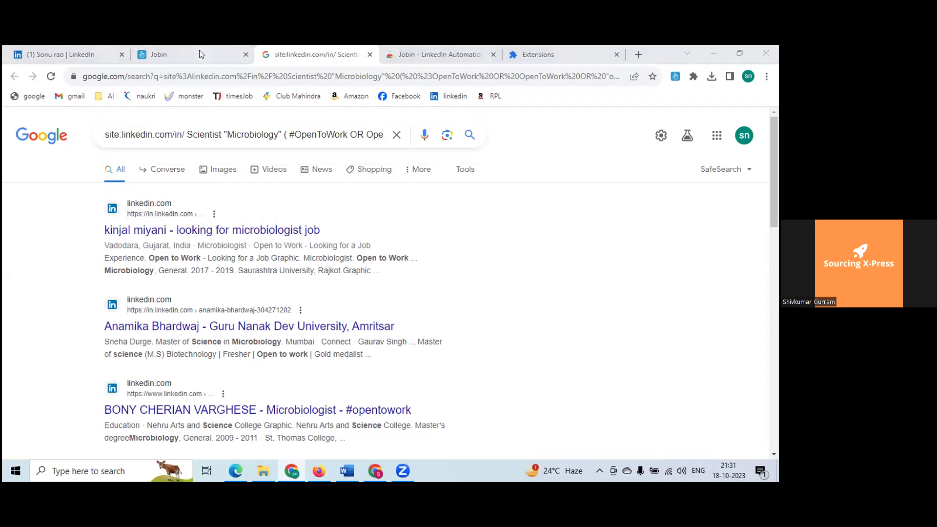
{"action": "left_click", "coordinate": [337, 144]}
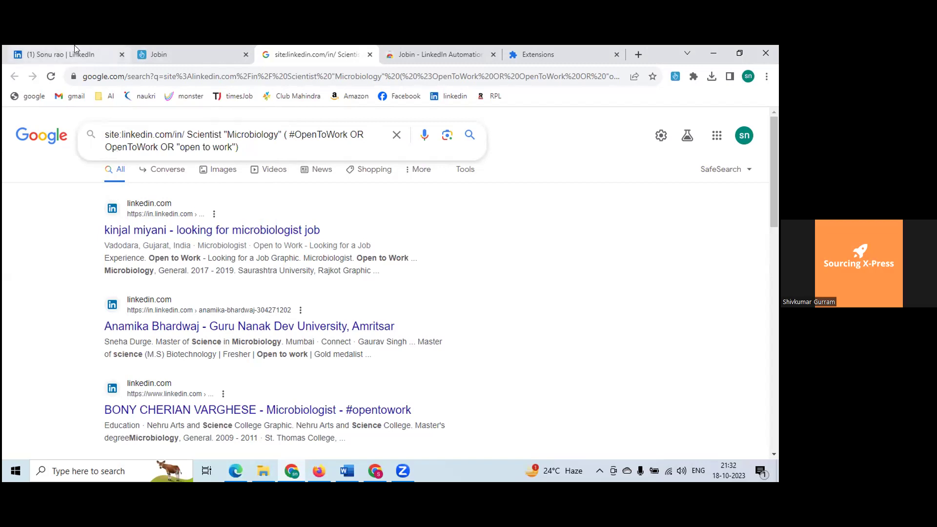
{"action": "left_click", "coordinate": [147, 55]}
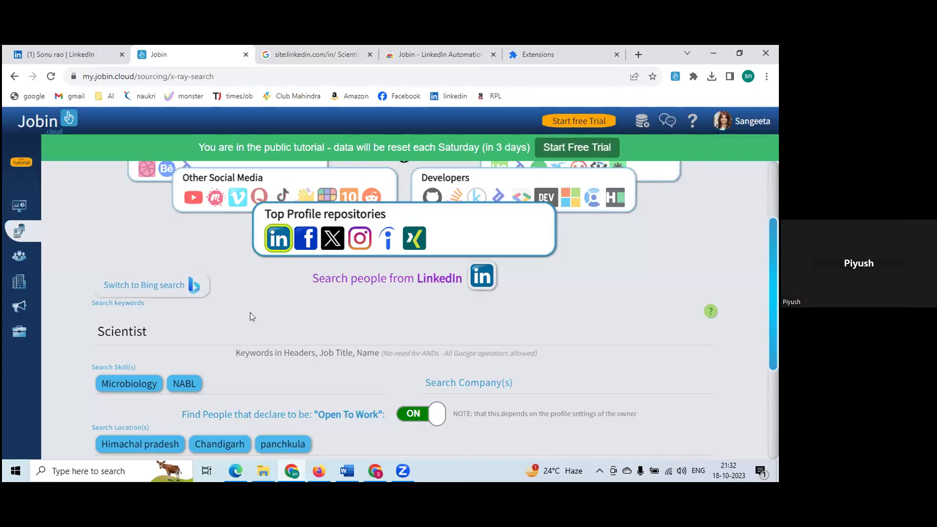
{"action": "scroll", "coordinate": [250, 313], "scroll_direction": "down", "scroll_amount": 1}
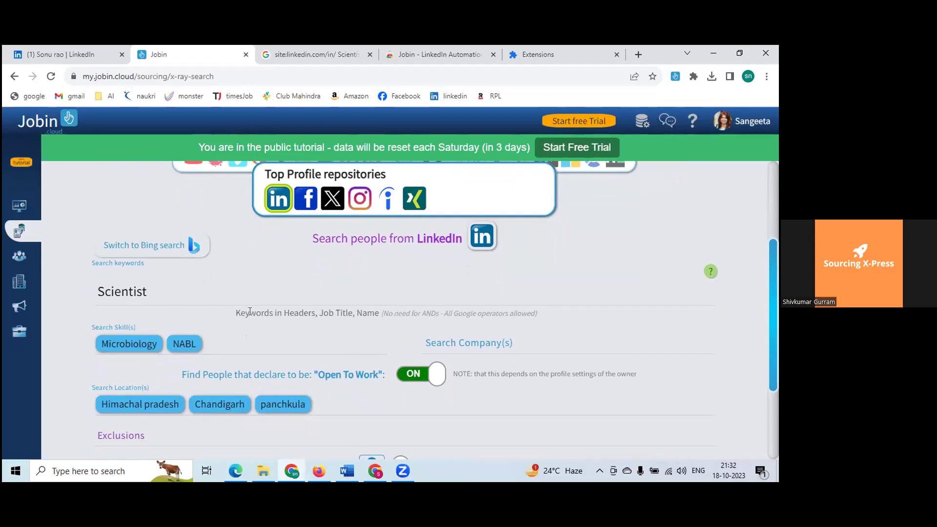
{"action": "scroll", "coordinate": [243, 278], "scroll_direction": "down", "scroll_amount": 1}
{"action": "scroll", "coordinate": [243, 278], "scroll_direction": "up", "scroll_amount": 1}
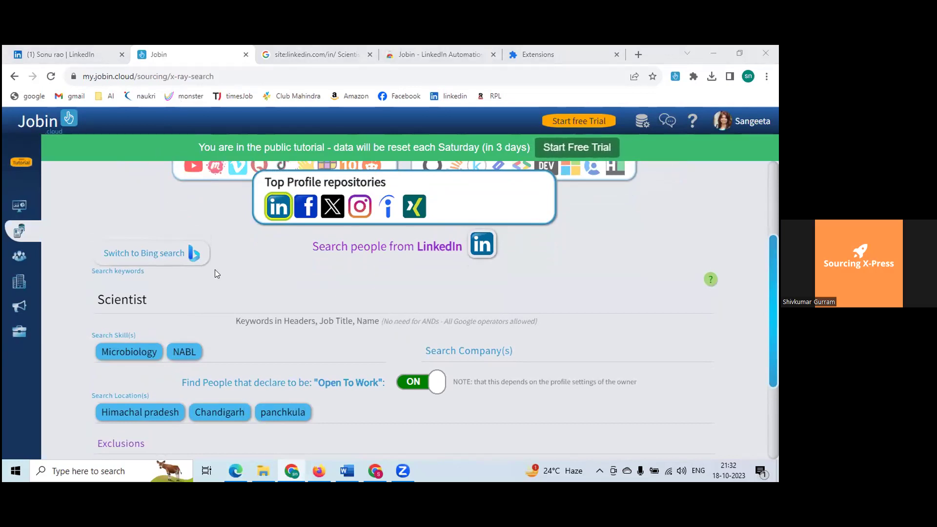
{"action": "scroll", "coordinate": [216, 273], "scroll_direction": "down", "scroll_amount": 3}
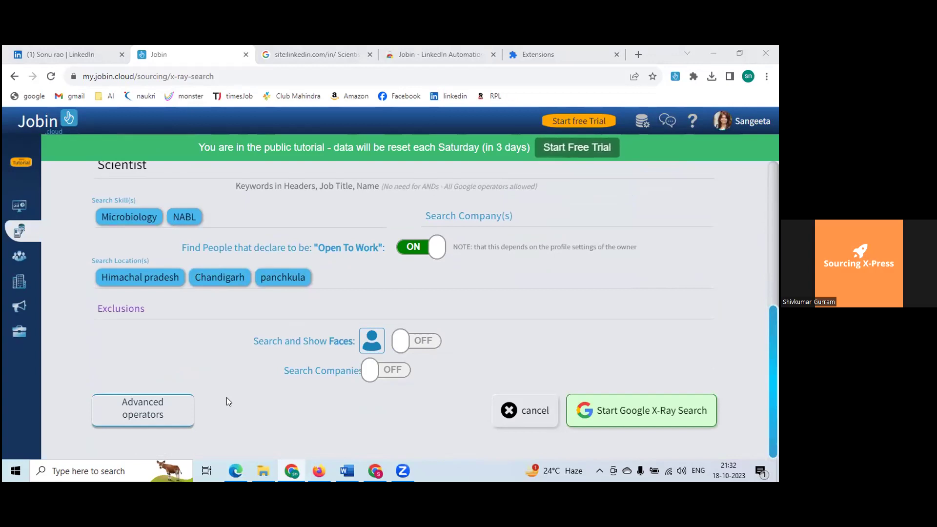
{"action": "scroll", "coordinate": [226, 401], "scroll_direction": "up", "scroll_amount": 5}
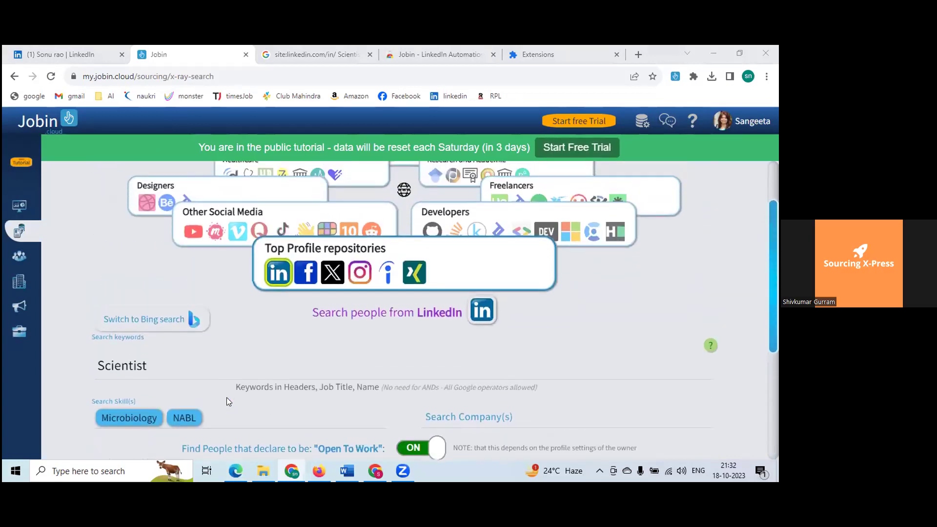
{"action": "scroll", "coordinate": [226, 399], "scroll_direction": "up", "scroll_amount": 1}
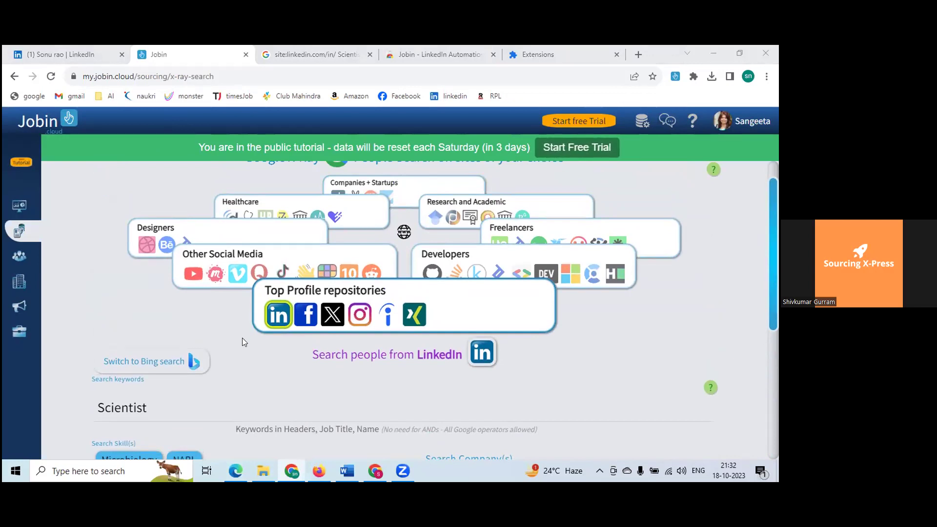
{"action": "scroll", "coordinate": [257, 366], "scroll_direction": "down", "scroll_amount": 1}
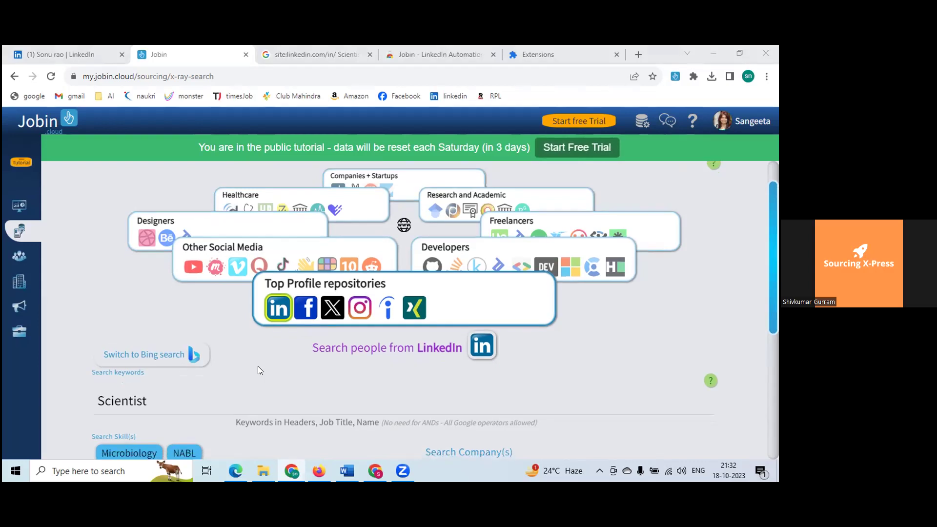
{"action": "mouse_move", "coordinate": [158, 397]}
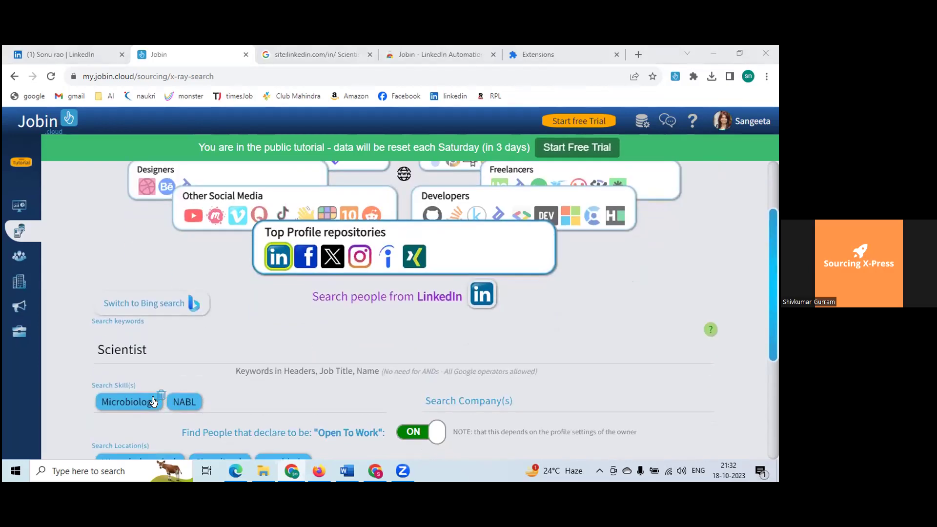
Step: Delete the Microbiology and NABL skill chips and replace the Scientist keyword with UI/UX
{"action": "left_click", "coordinate": [160, 395]}
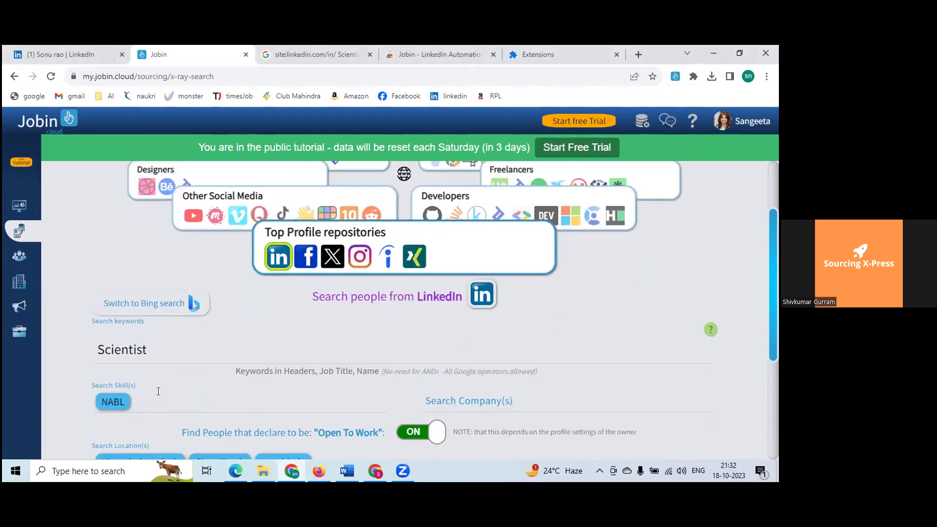
{"action": "left_click", "coordinate": [129, 395]}
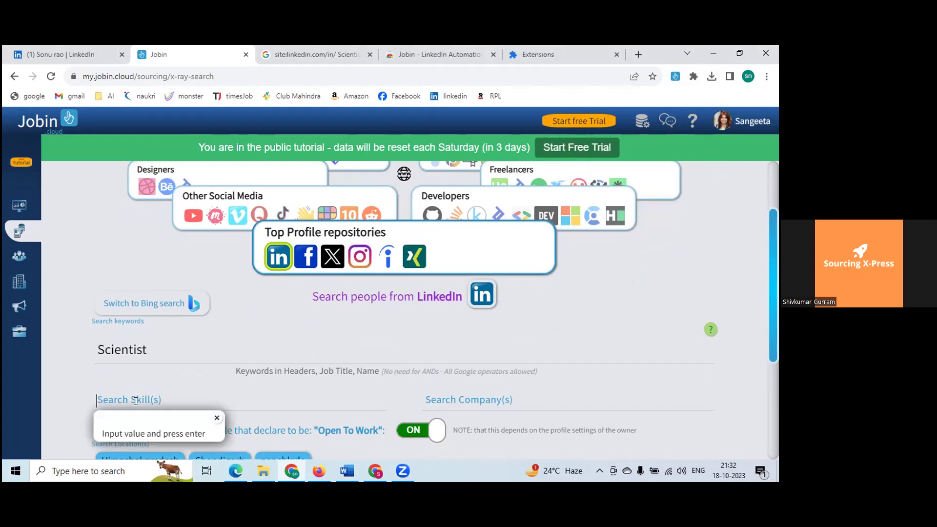
{"action": "left_click", "coordinate": [144, 345]}
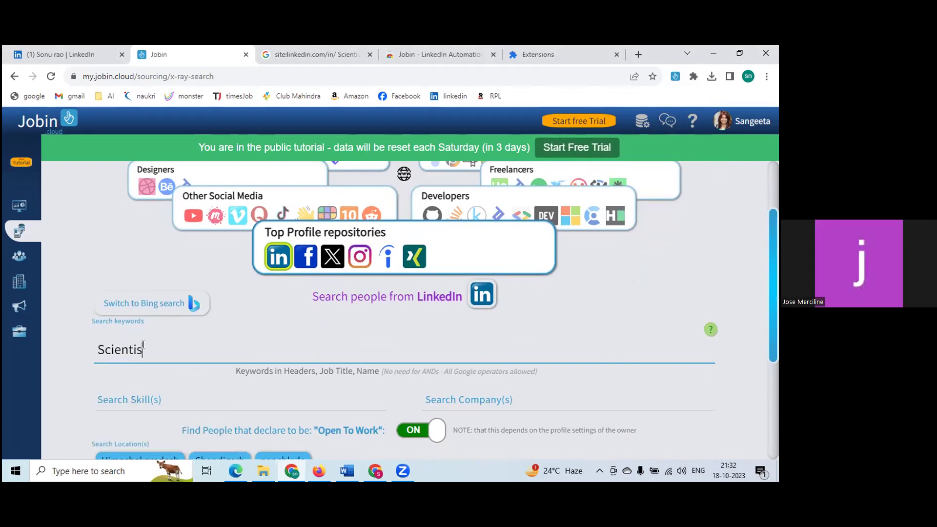
{"action": "key", "text": "ctrl+a"}
{"action": "key", "text": "BackSpace"}
{"action": "type", "text": "UI"}
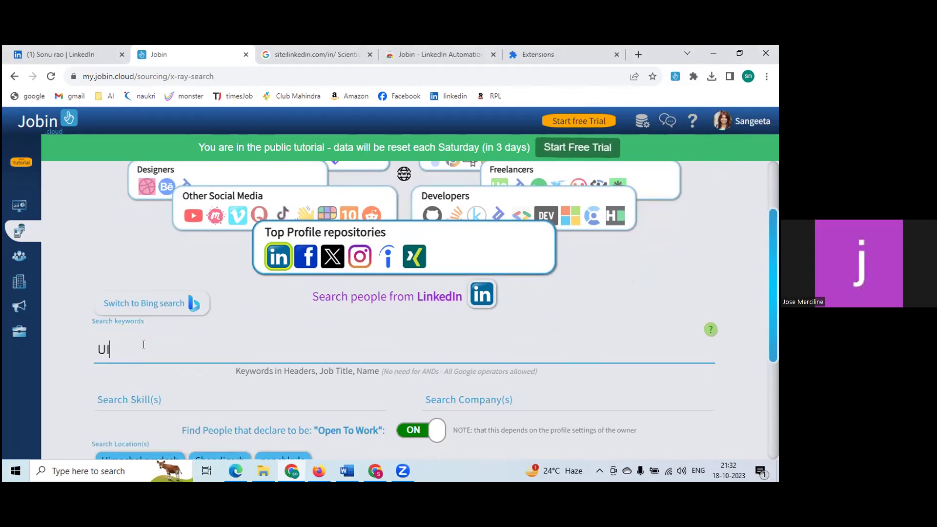
{"action": "type", "text": "/UX"}
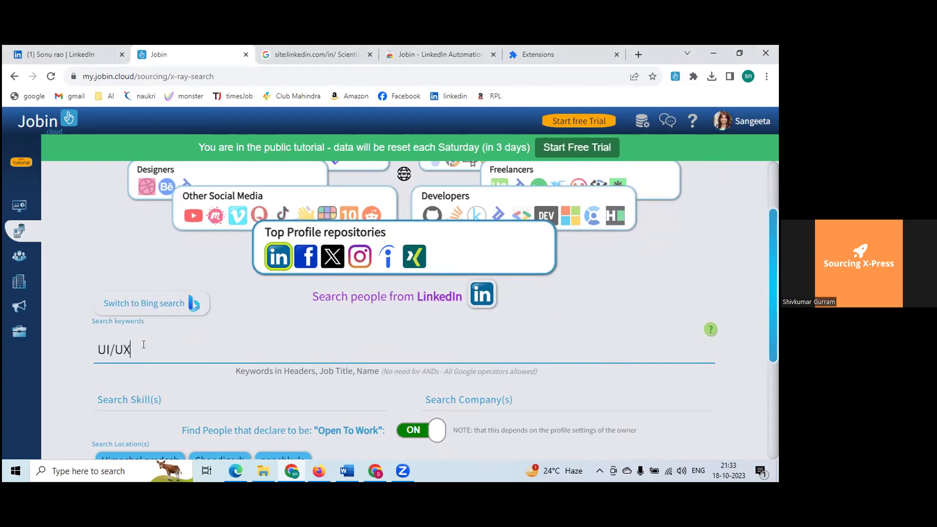
Step: Check the now-empty skills field and dismiss its input hint
{"action": "left_click", "coordinate": [157, 400]}
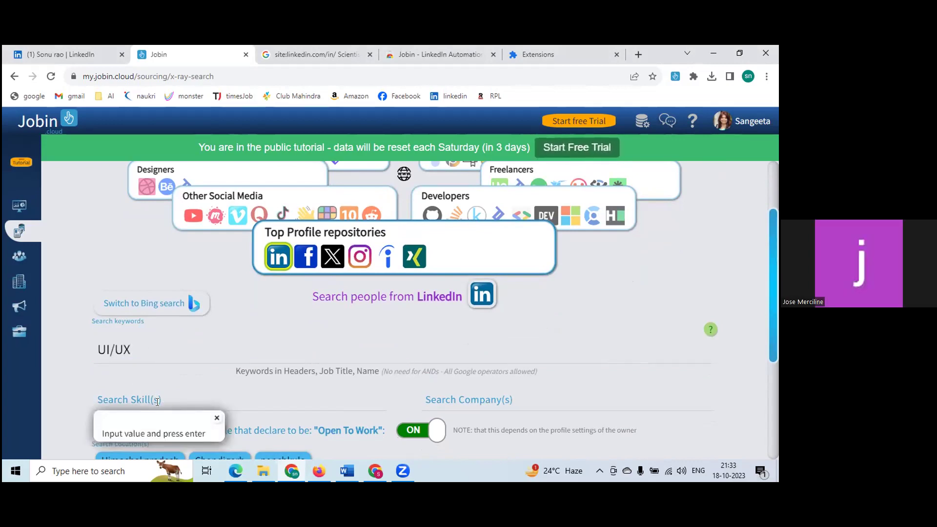
{"action": "scroll", "coordinate": [157, 392], "scroll_direction": "down", "scroll_amount": 1}
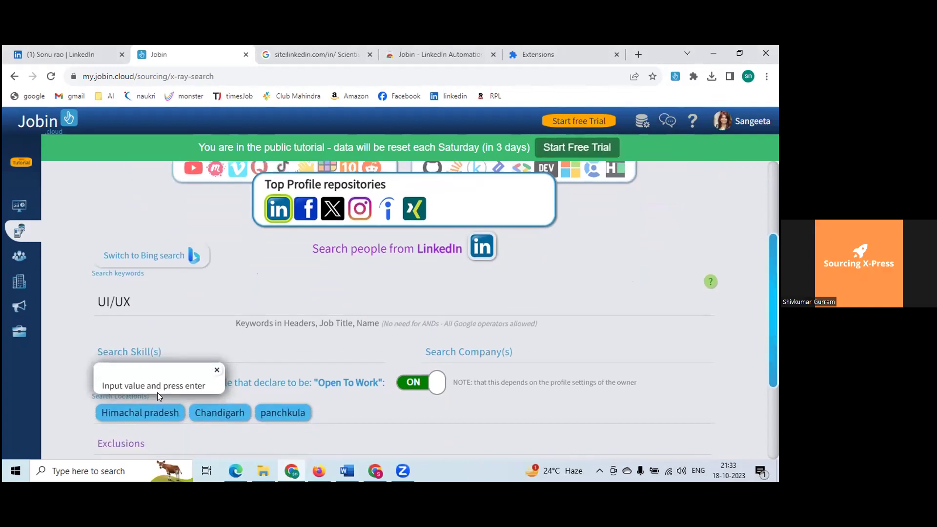
{"action": "left_click", "coordinate": [632, 258]}
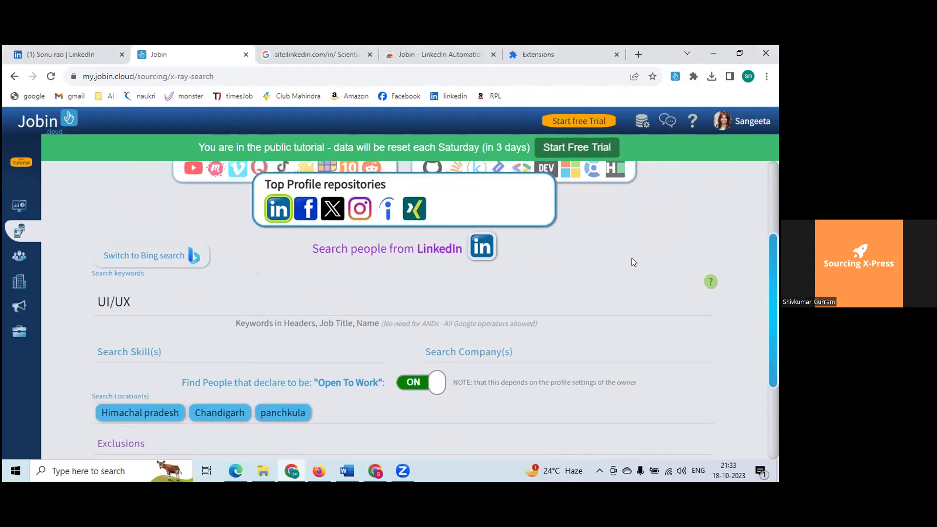
{"action": "mouse_move", "coordinate": [168, 411]}
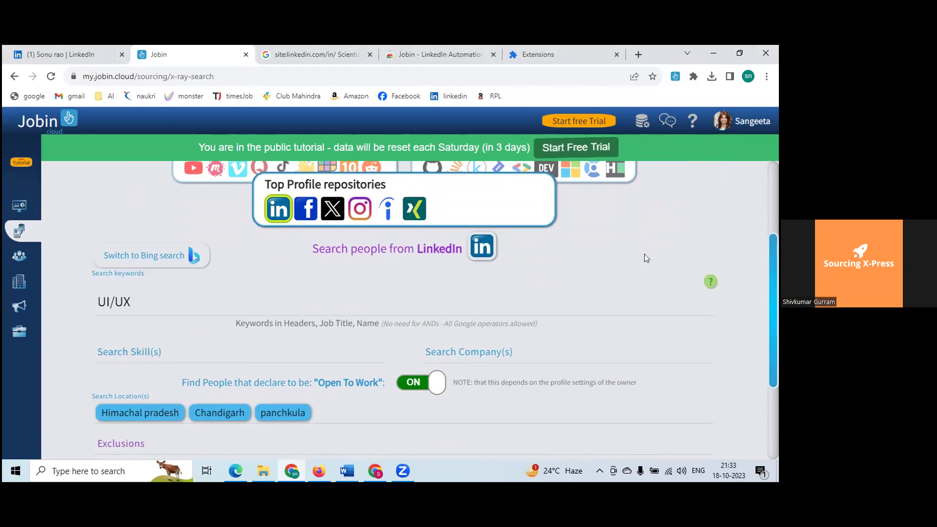
{"action": "scroll", "coordinate": [644, 257], "scroll_direction": "up", "scroll_amount": 3}
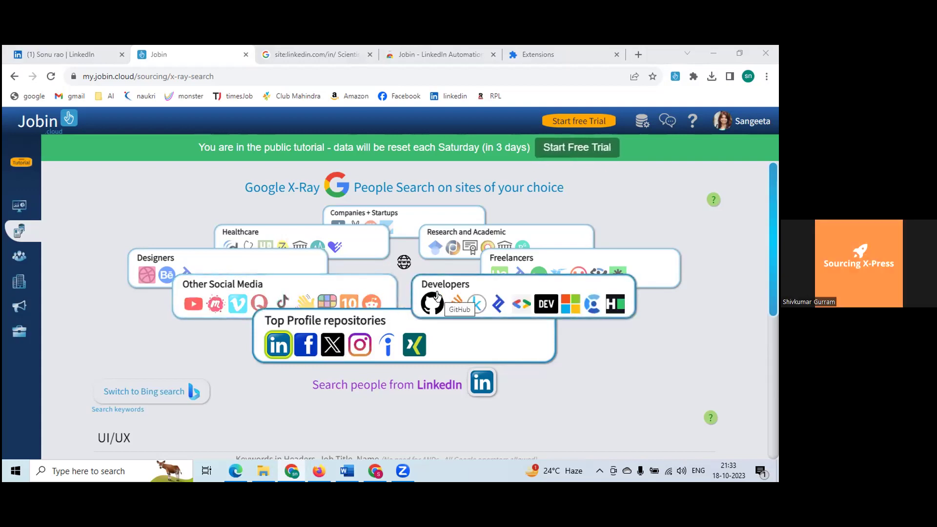
Step: Select Behance in the Designers card and run the UI/UX Google X-Ray search
{"action": "left_click", "coordinate": [166, 274]}
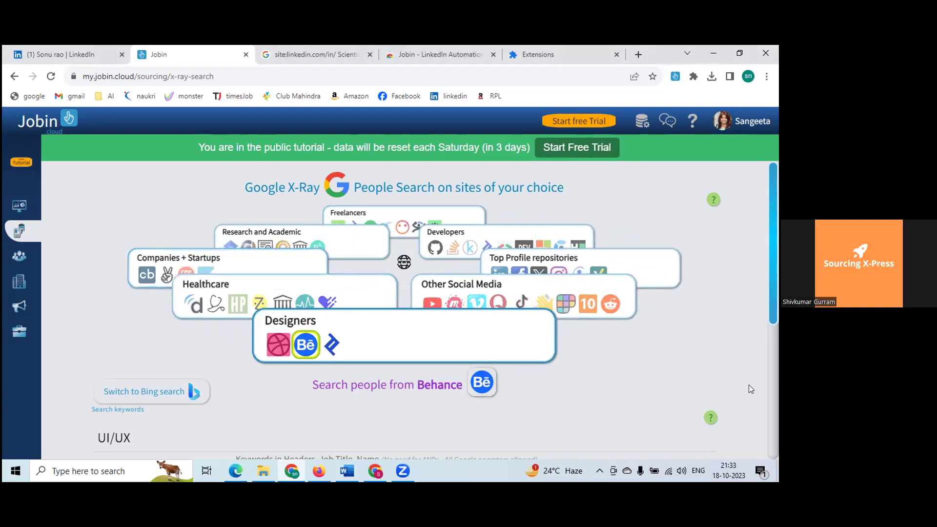
{"action": "scroll", "coordinate": [631, 410], "scroll_direction": "down", "scroll_amount": 3}
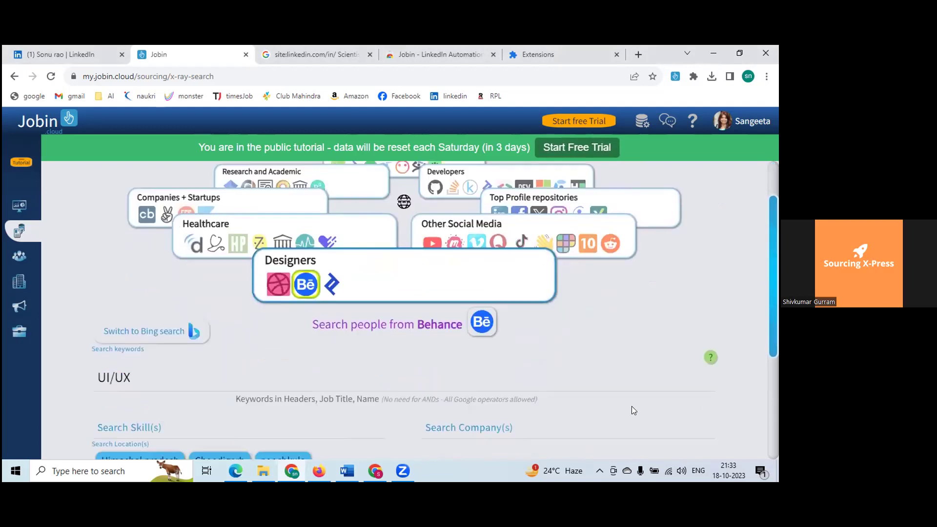
{"action": "scroll", "coordinate": [632, 406], "scroll_direction": "down", "scroll_amount": 1}
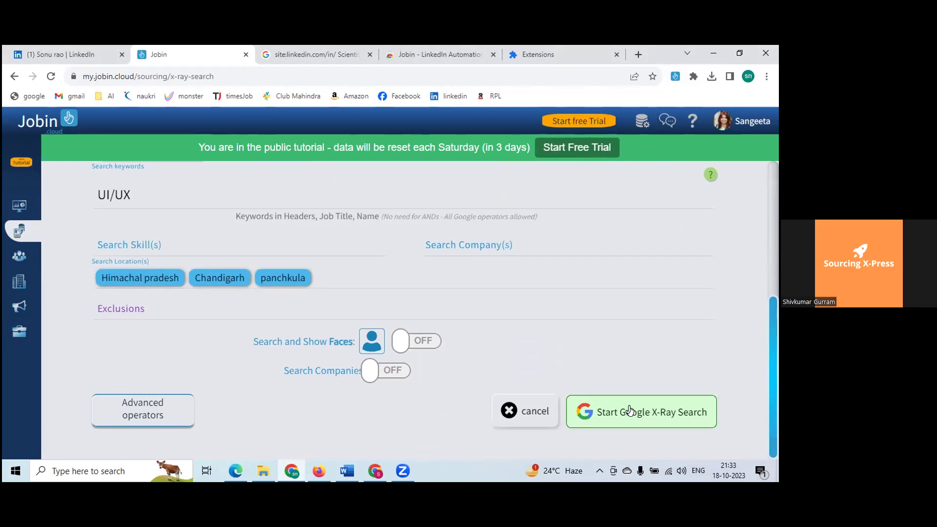
{"action": "left_click", "coordinate": [630, 411]}
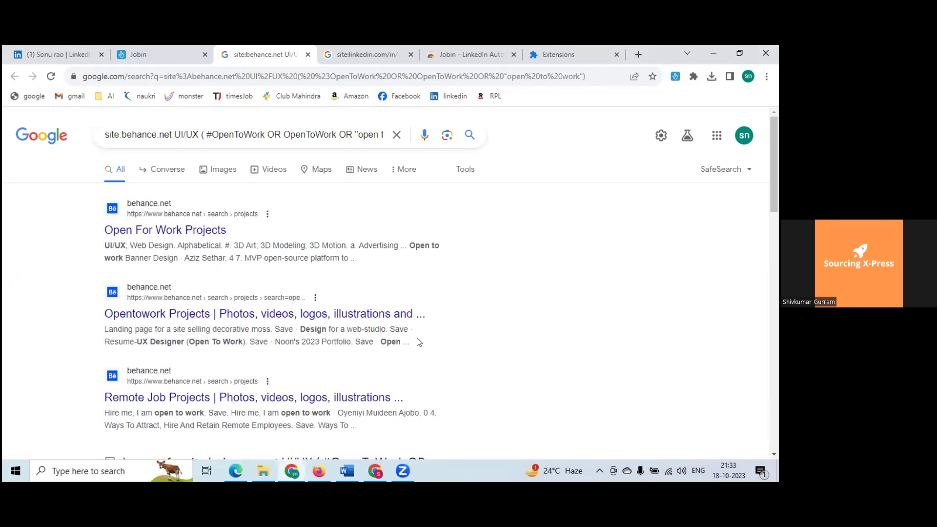
Step: Read the full Behance UI/UX query in Google, then return to the Jobin form
{"action": "scroll", "coordinate": [418, 341], "scroll_direction": "down", "scroll_amount": 2}
{"action": "scroll", "coordinate": [418, 342], "scroll_direction": "up", "scroll_amount": 2}
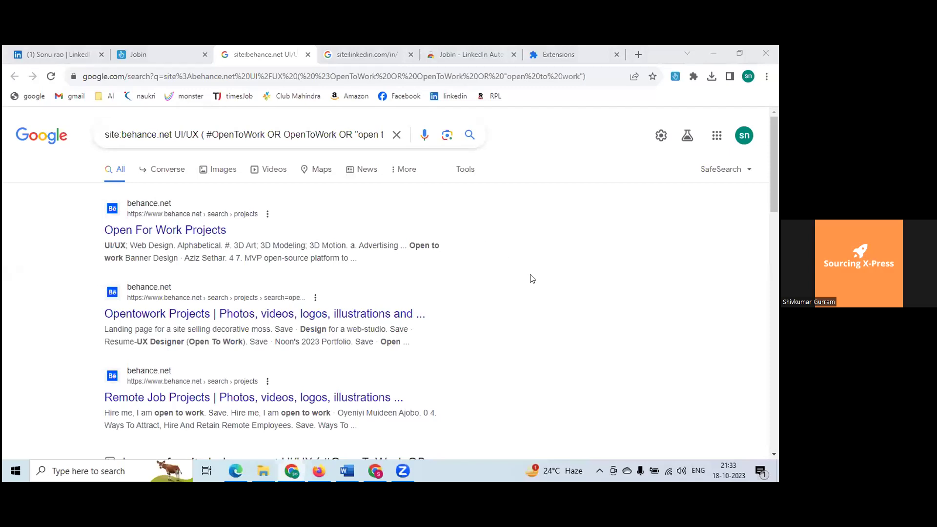
{"action": "left_click", "coordinate": [363, 128]}
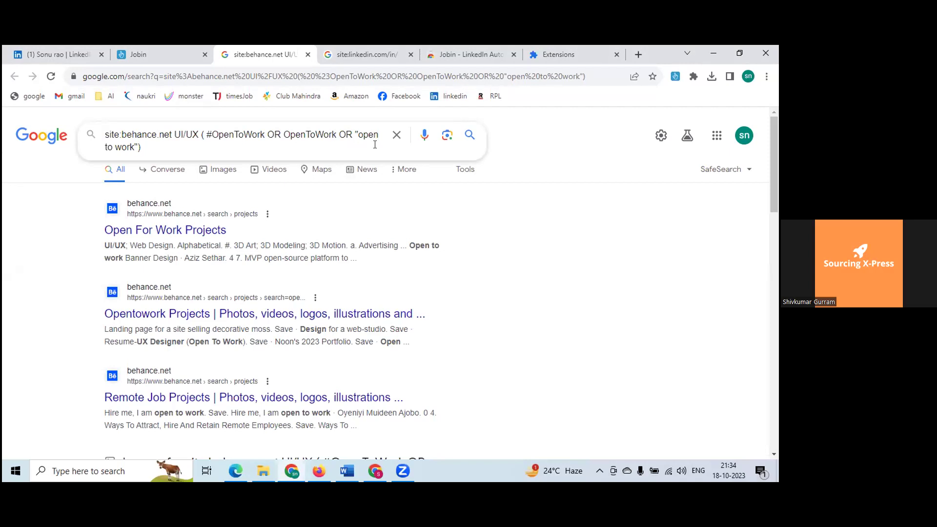
{"action": "left_click", "coordinate": [144, 53]}
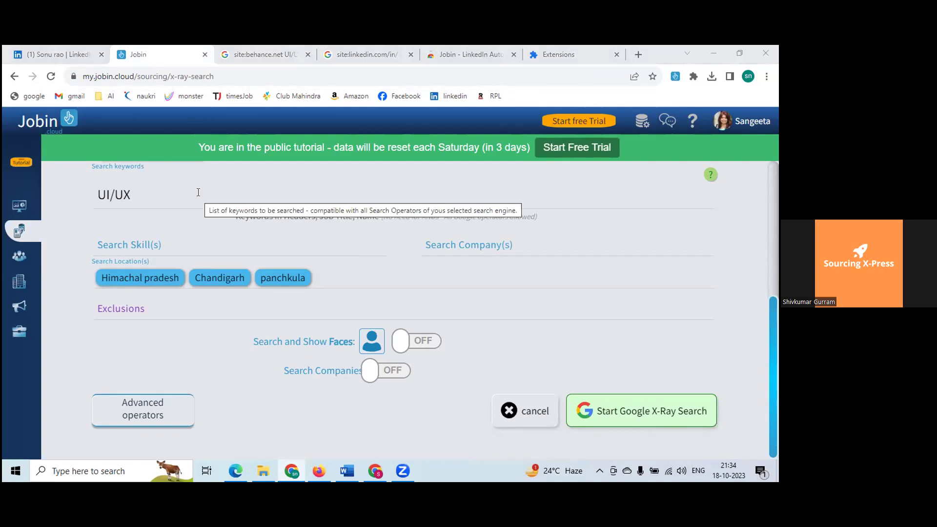
Step: Select GitHub in the Developers card as the X-Ray source
{"action": "scroll", "coordinate": [198, 192], "scroll_direction": "up", "scroll_amount": 5}
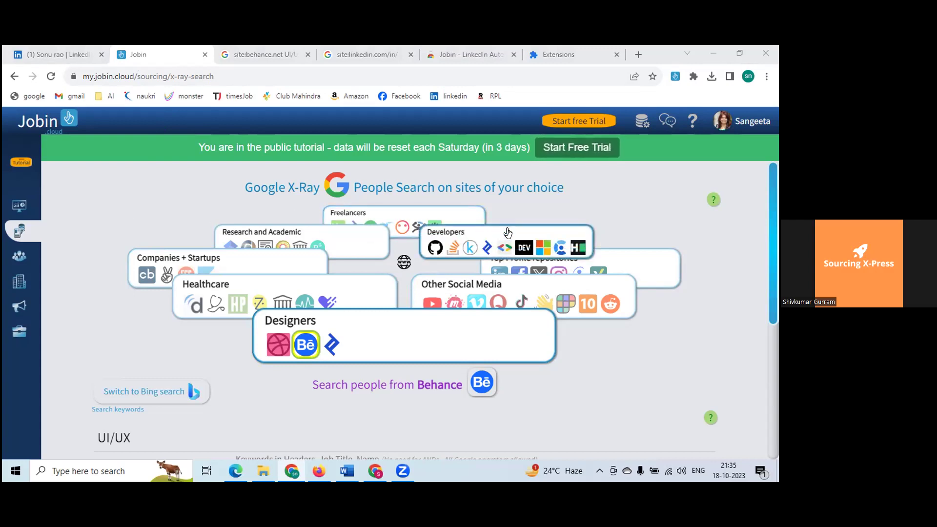
{"action": "left_click", "coordinate": [436, 249]}
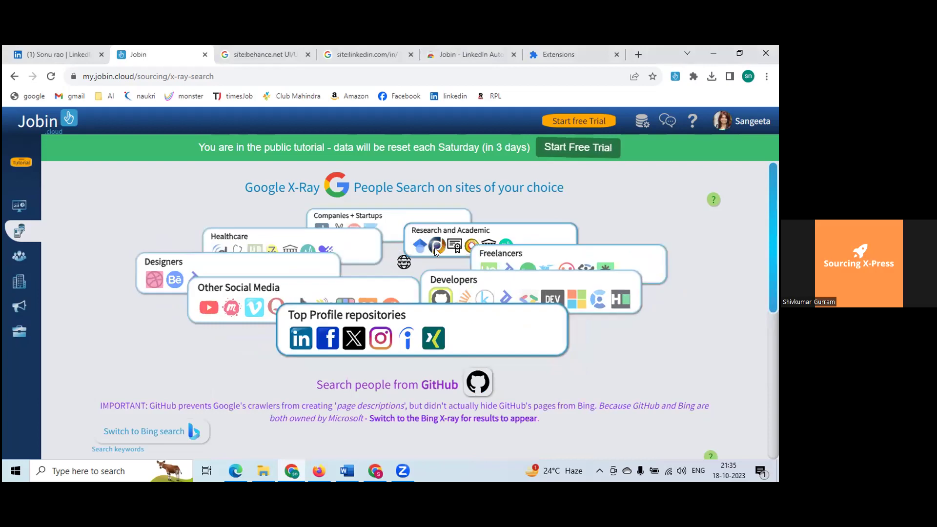
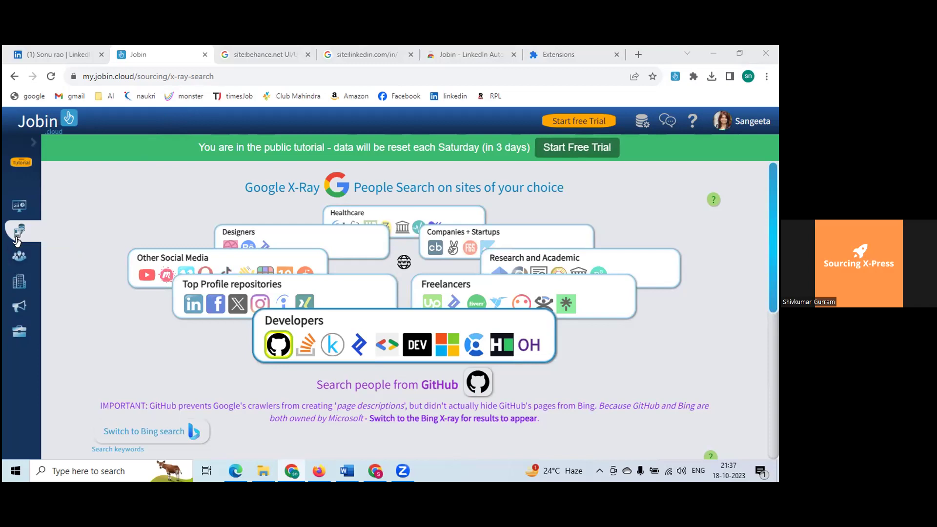
Step: Open the .CSV import page from the Sourcing sidebar flyout
{"action": "mouse_move", "coordinate": [18, 235]}
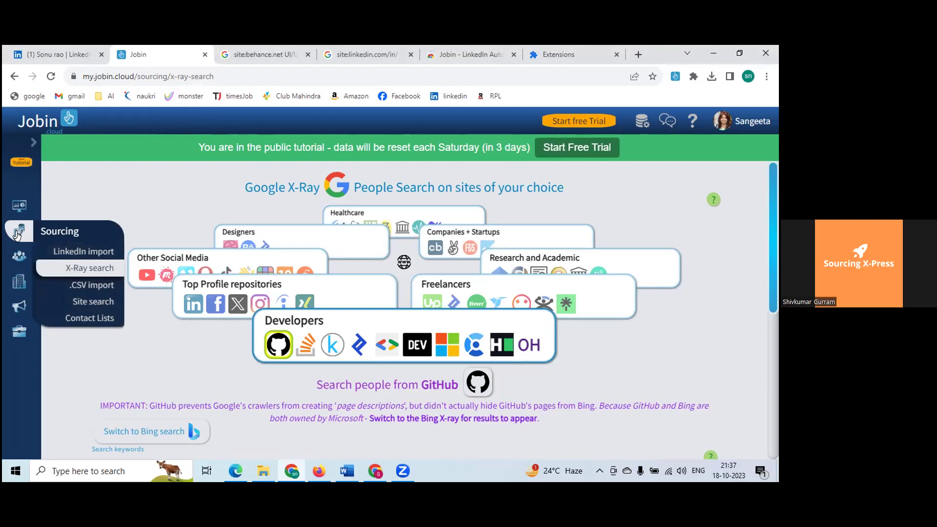
{"action": "left_click", "coordinate": [98, 285]}
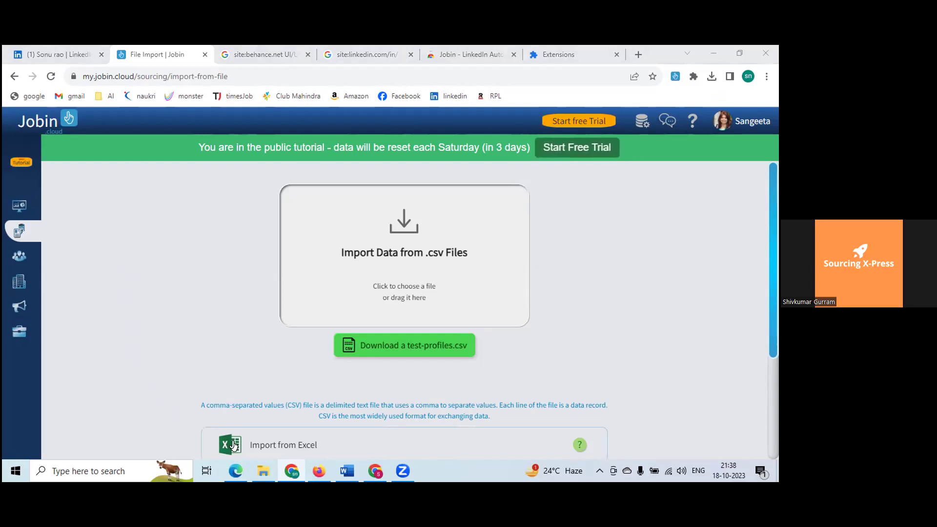
Step: Download test-profiles.csv and open the downloaded example-import.csv in Excel
{"action": "left_click", "coordinate": [408, 350]}
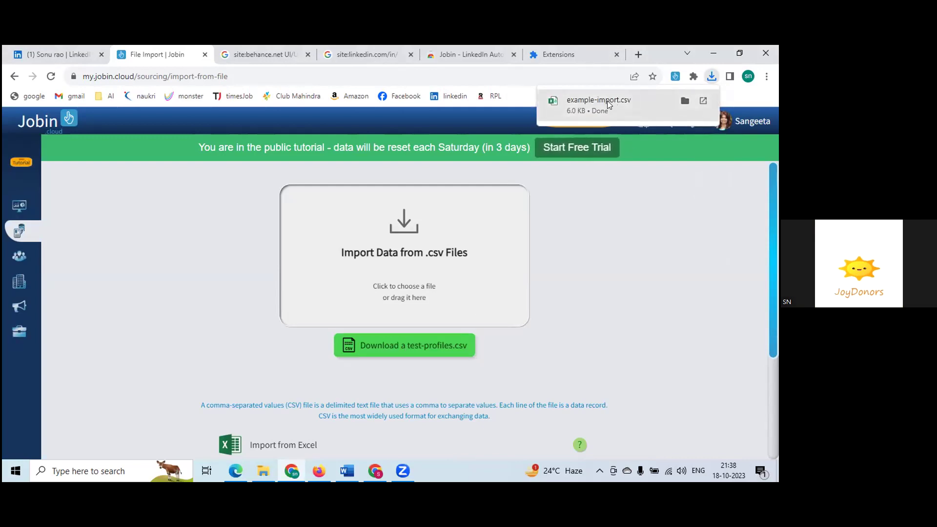
{"action": "left_click", "coordinate": [607, 100]}
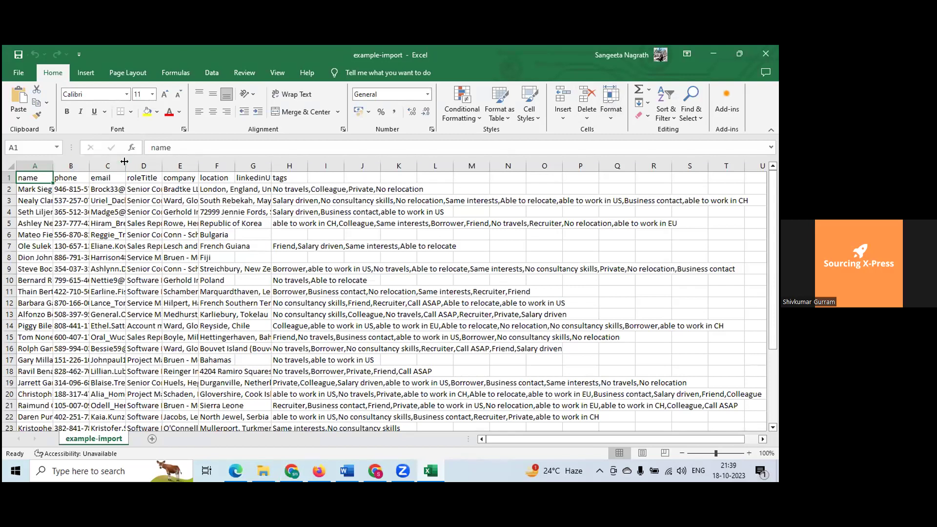
Step: Auto-fit columns D, E and F (roleTitle, company, location) to their full entries
{"action": "double_click", "coordinate": [161, 162]}
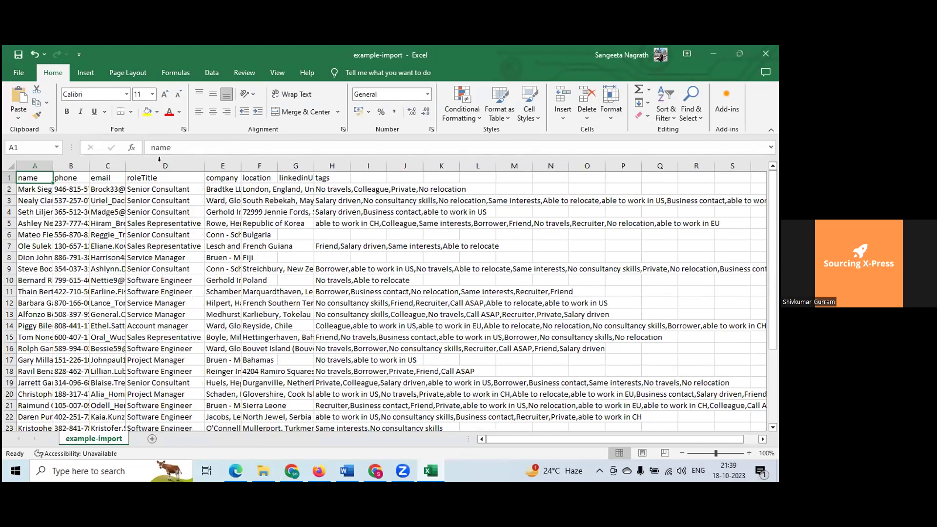
{"action": "double_click", "coordinate": [240, 161]}
{"action": "double_click", "coordinate": [240, 161]}
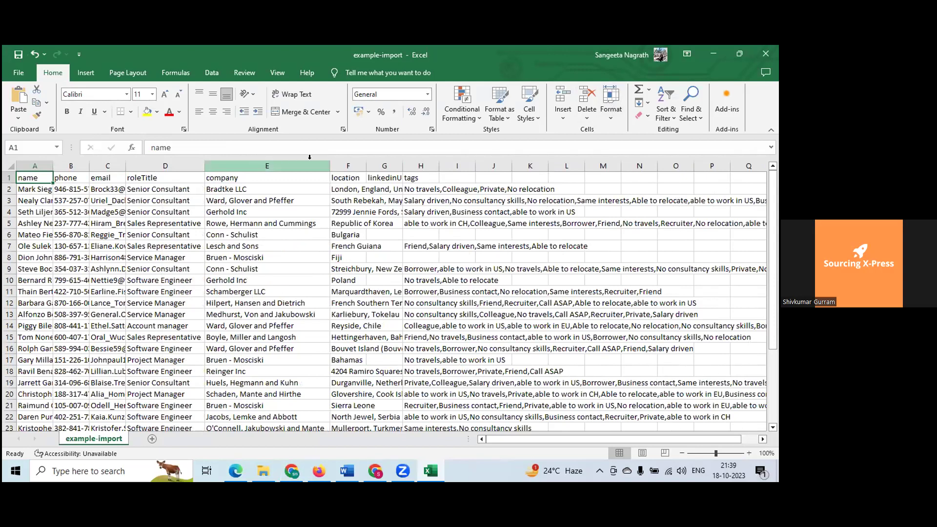
{"action": "double_click", "coordinate": [364, 163]}
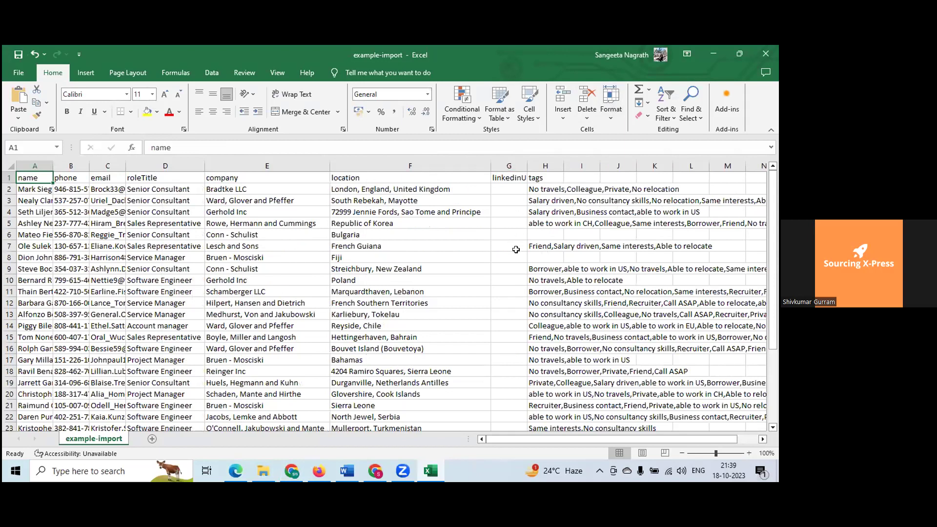
{"action": "scroll", "coordinate": [516, 248], "scroll_direction": "right", "scroll_amount": 4}
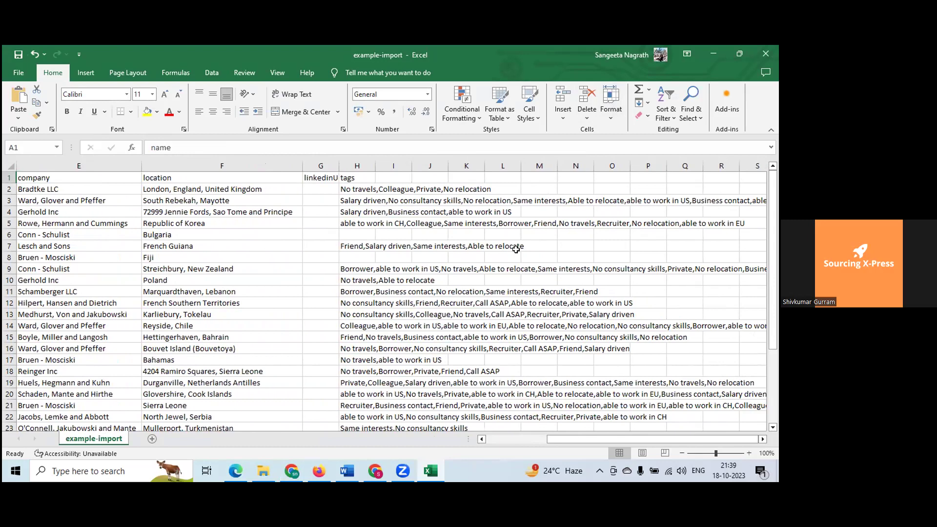
{"action": "scroll", "coordinate": [516, 249], "scroll_direction": "left", "scroll_amount": 1}
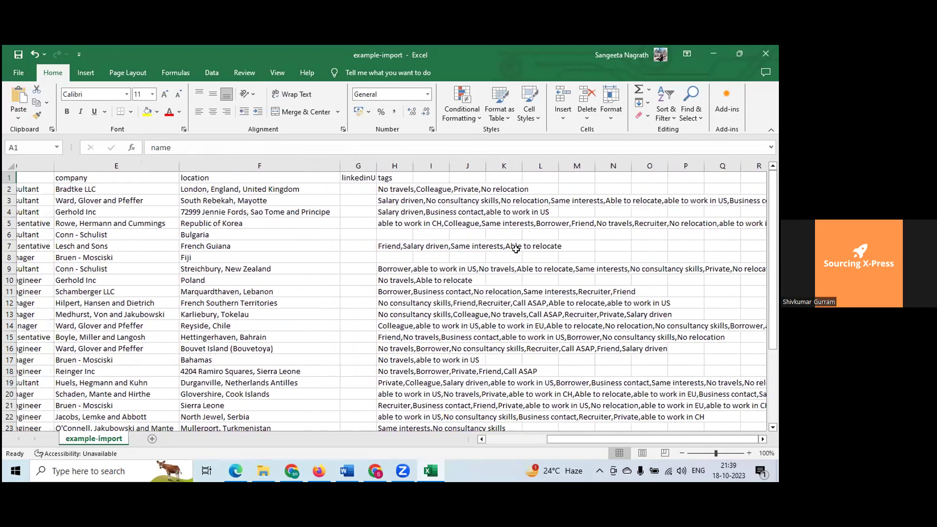
{"action": "scroll", "coordinate": [516, 249], "scroll_direction": "left", "scroll_amount": 4}
{"action": "scroll", "coordinate": [516, 249], "scroll_direction": "left", "scroll_amount": 2}
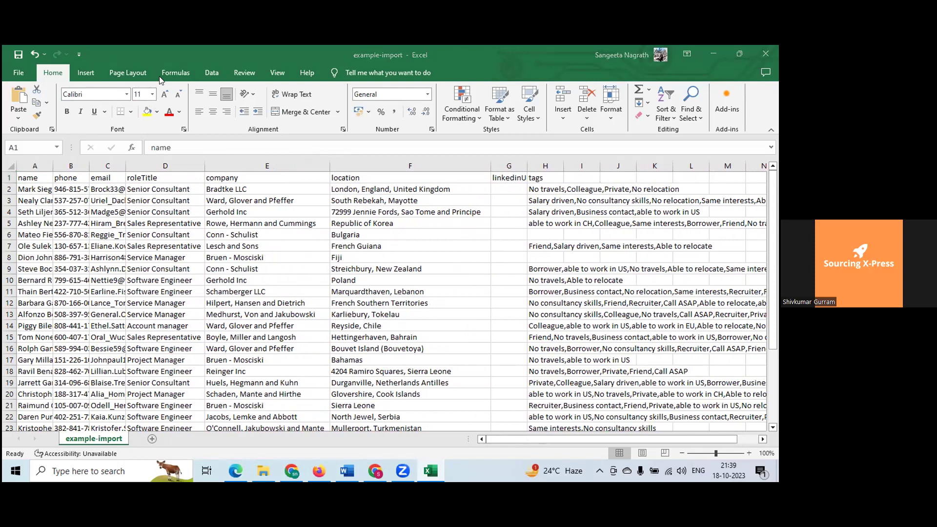
Step: Bring the Jobin file import window back to the front from the taskbar
{"action": "mouse_move", "coordinate": [377, 478]}
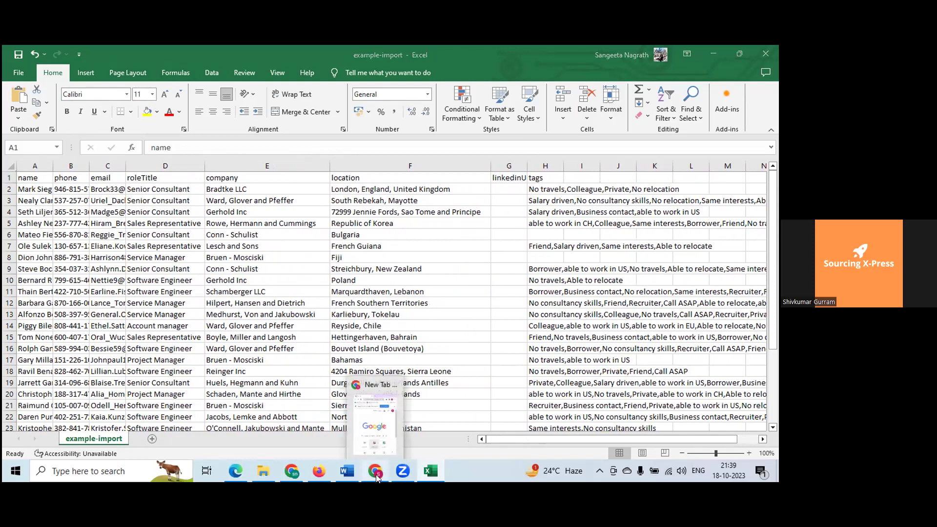
{"action": "mouse_move", "coordinate": [292, 471]}
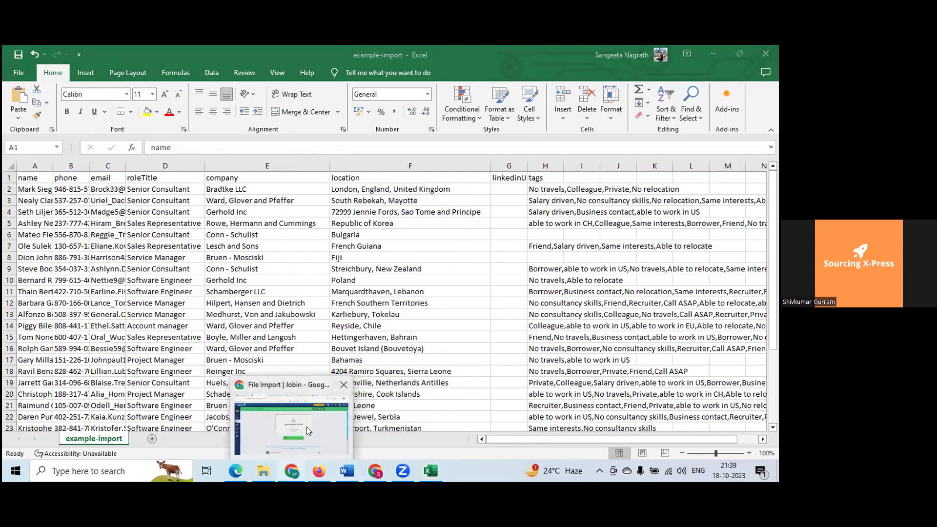
{"action": "left_click", "coordinate": [307, 426]}
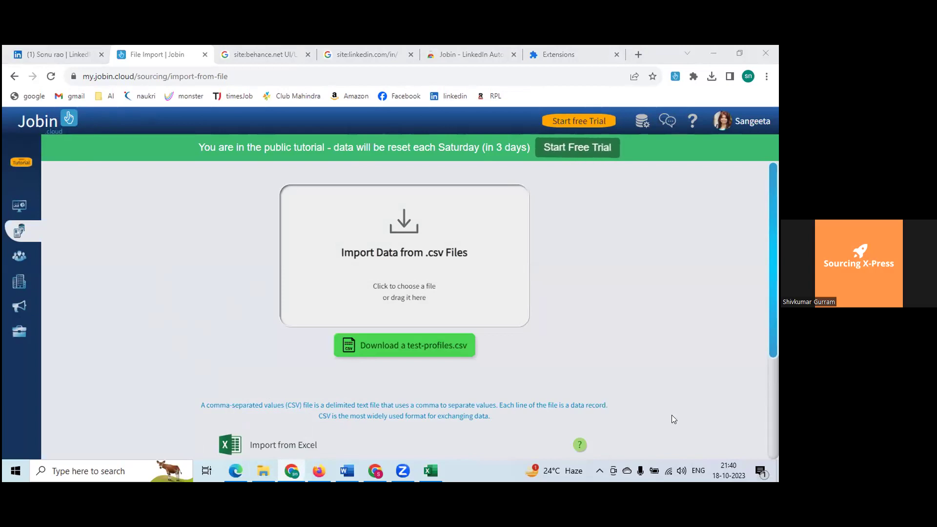
{"action": "left_click", "coordinate": [778, 240]}
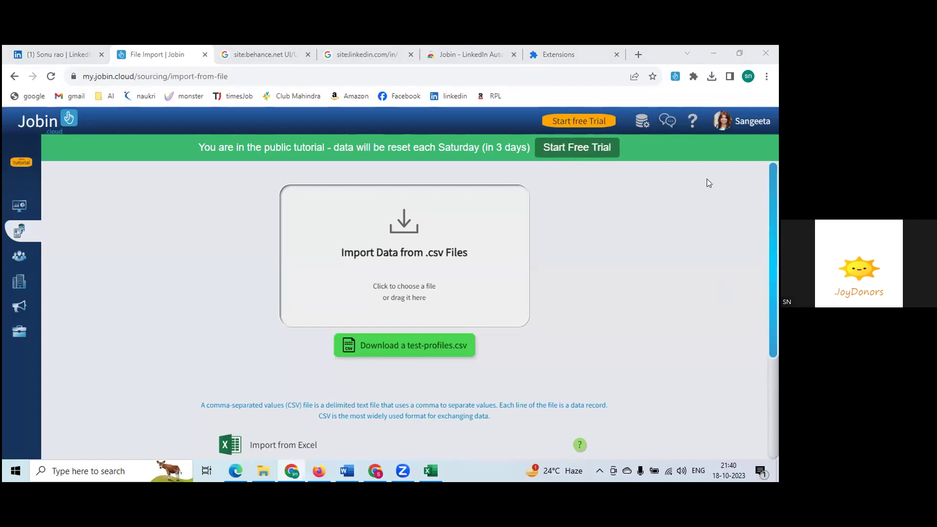
Step: Open Gmail in a new browser tab alongside the Jobin import tab
{"action": "left_click", "coordinate": [640, 54]}
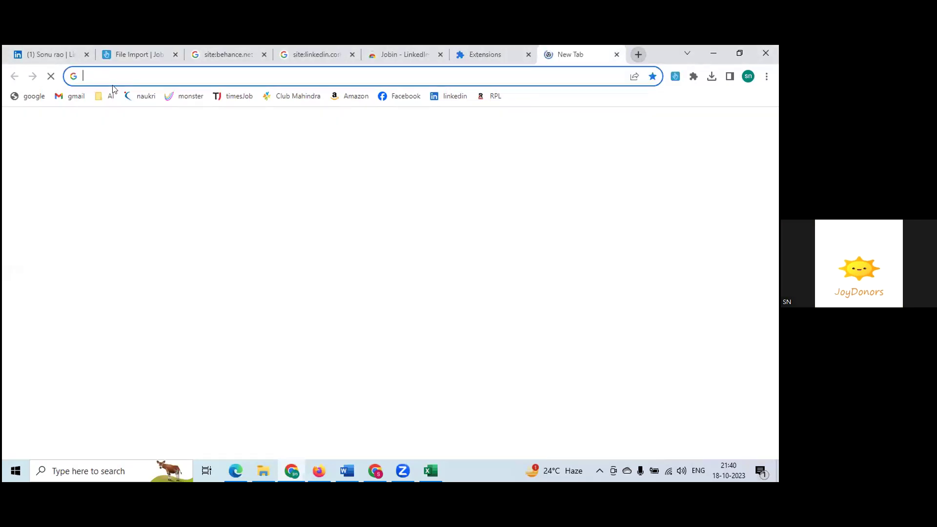
{"action": "left_click", "coordinate": [74, 97]}
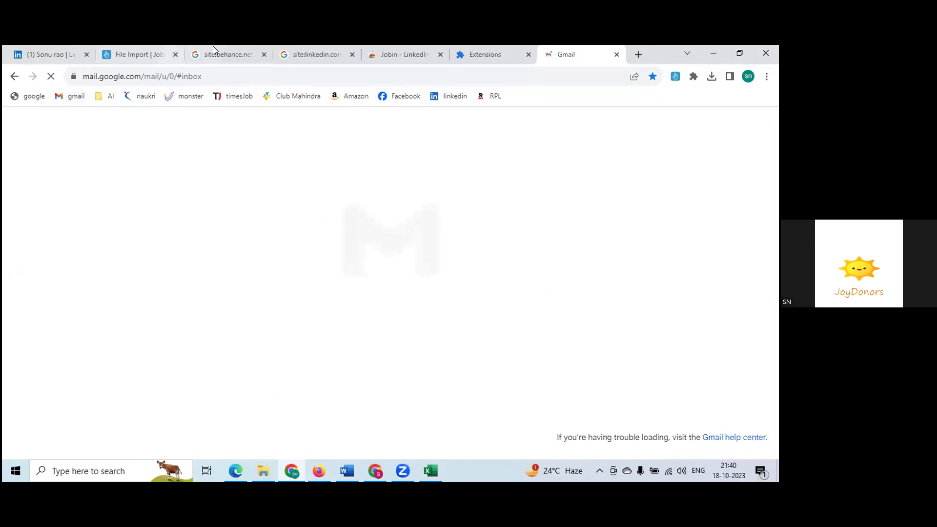
{"action": "left_click", "coordinate": [153, 52]}
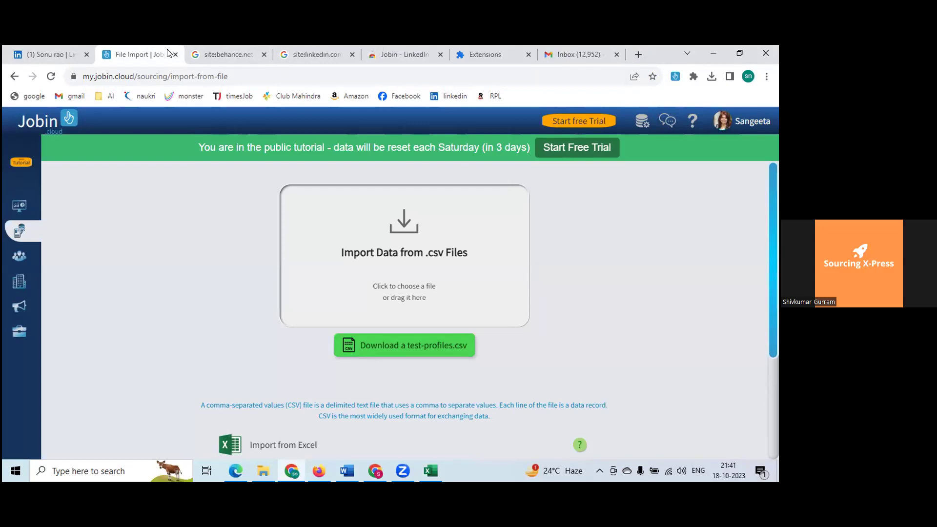
Step: Refresh the inbox, open the Sample Data email and download Copy of Dummy Data.csv
{"action": "left_click", "coordinate": [579, 53]}
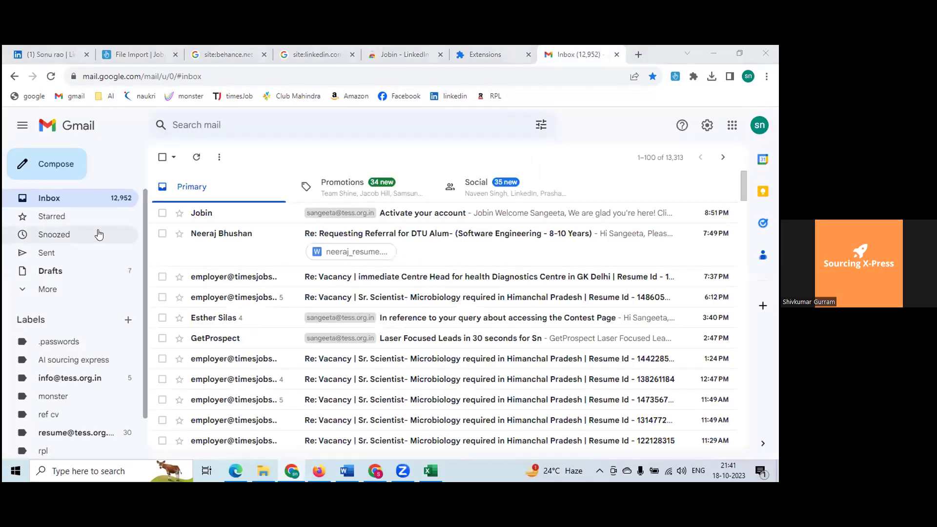
{"action": "left_click", "coordinate": [52, 198]}
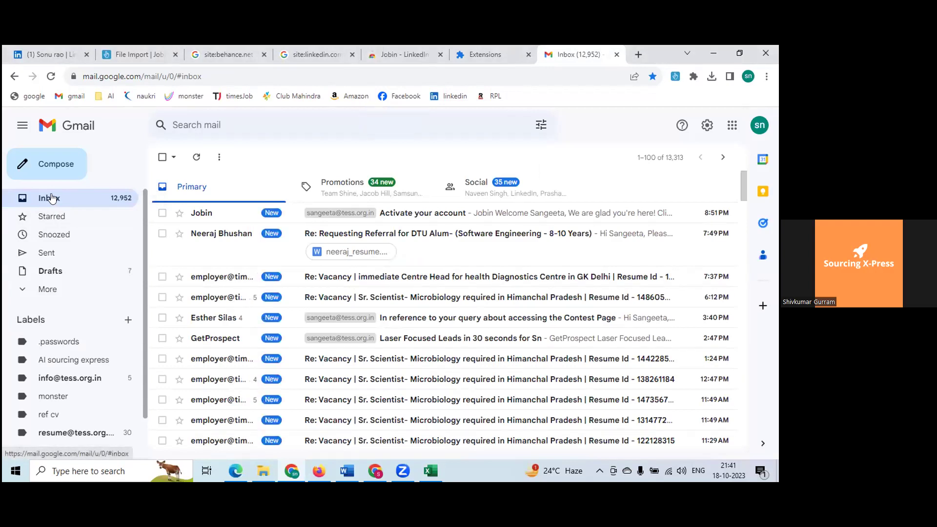
{"action": "left_click", "coordinate": [52, 197]}
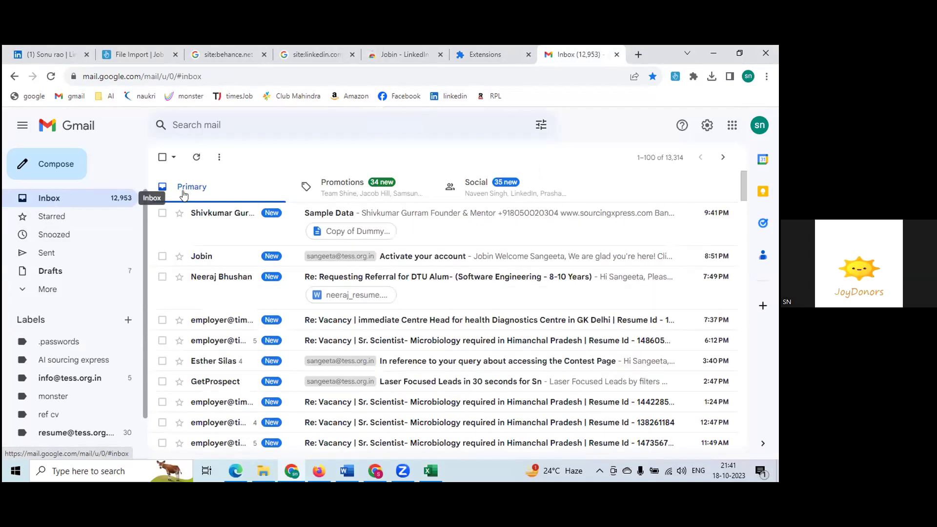
{"action": "left_click", "coordinate": [355, 209]}
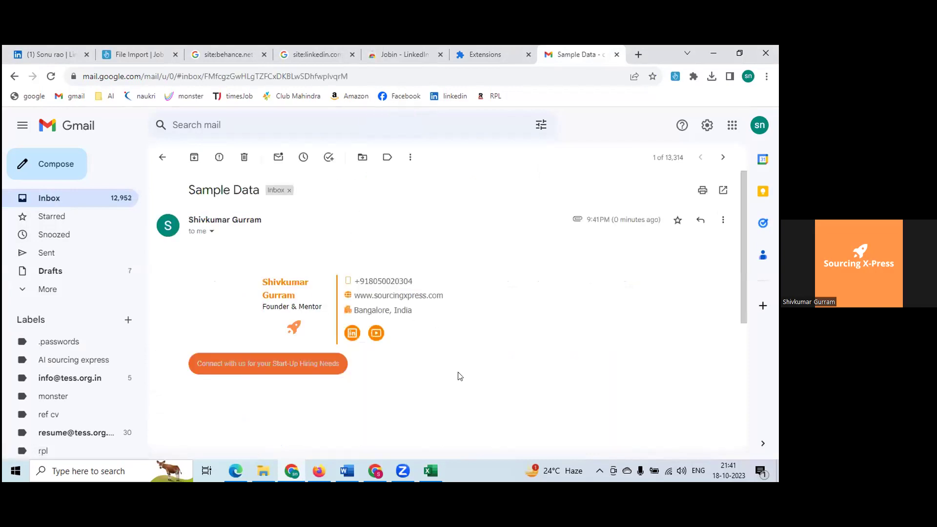
{"action": "scroll", "coordinate": [458, 376], "scroll_direction": "down", "scroll_amount": 5}
{"action": "mouse_move", "coordinate": [190, 341]}
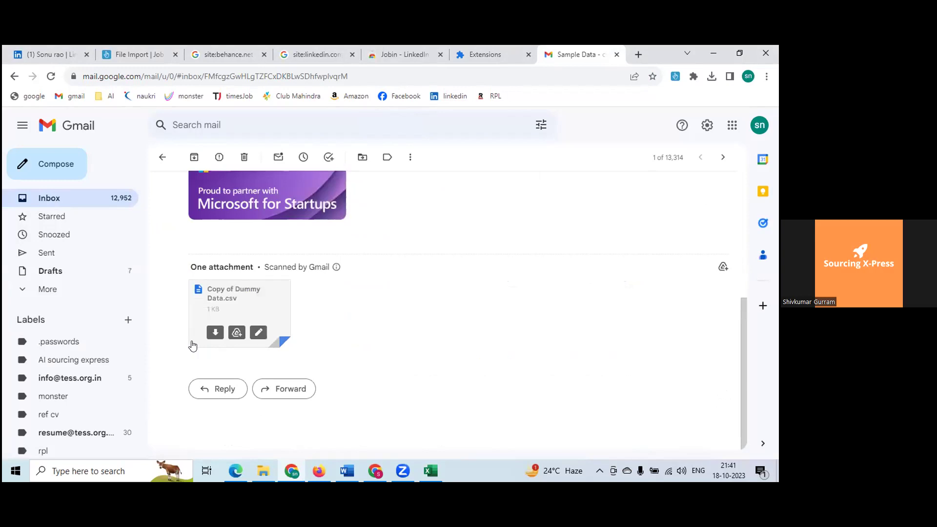
{"action": "left_click", "coordinate": [216, 334]}
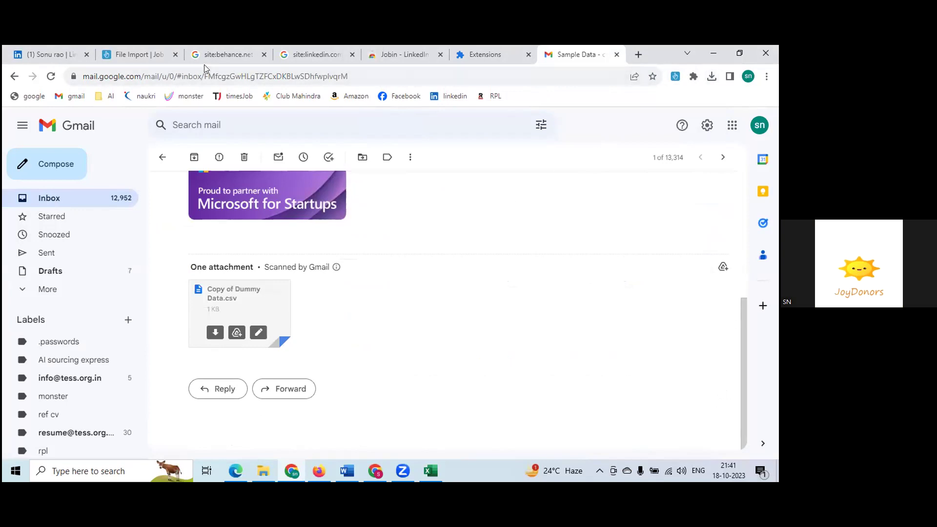
Step: Load Copy of Dummy Data.csv from the Downloads folder into the Jobin file import
{"action": "left_click", "coordinate": [131, 52]}
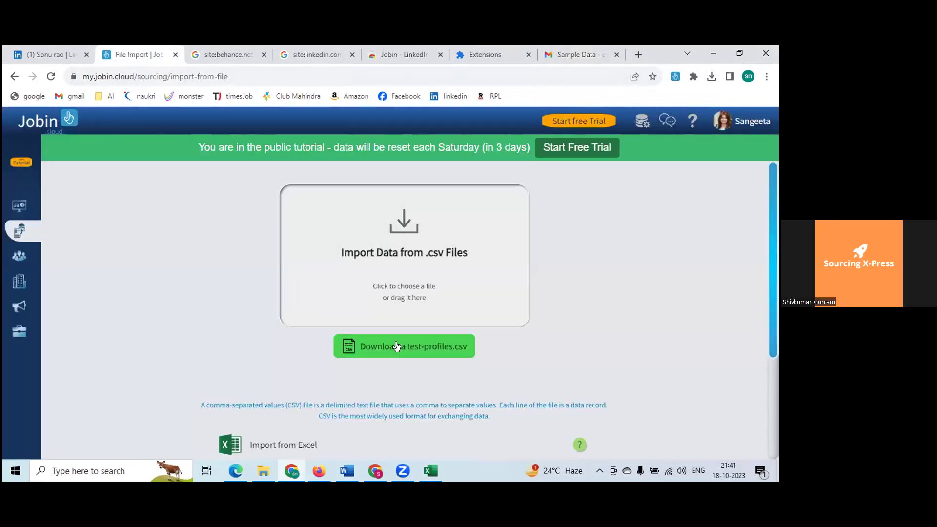
{"action": "left_click", "coordinate": [404, 222]}
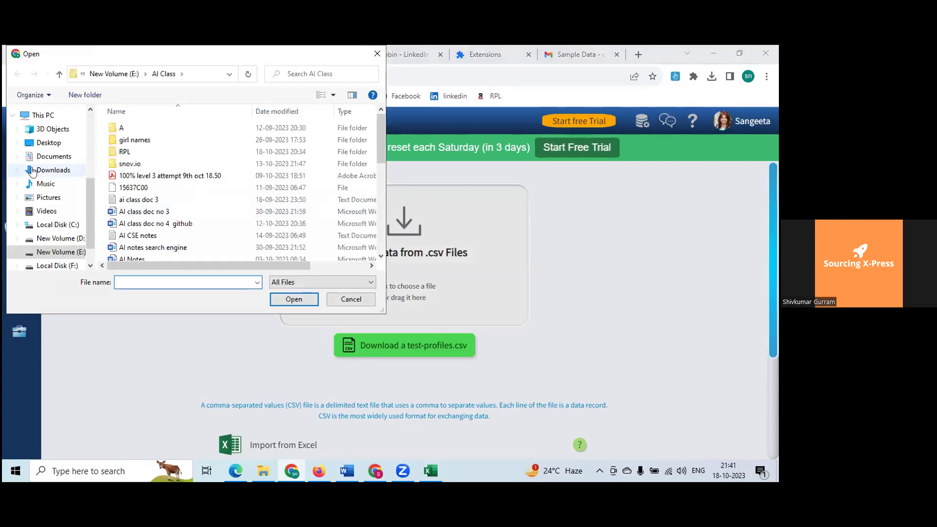
{"action": "left_click", "coordinate": [49, 171]}
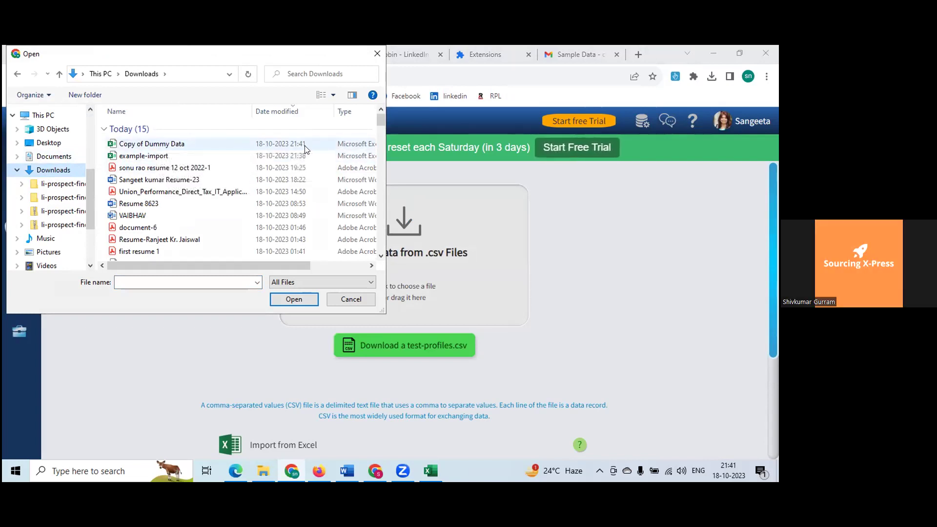
{"action": "left_click", "coordinate": [149, 144]}
{"action": "left_click", "coordinate": [298, 301]}
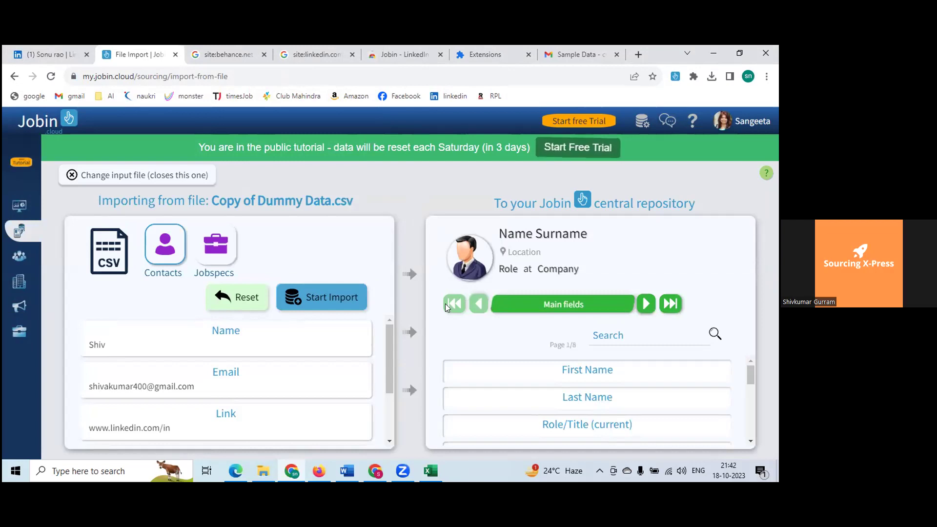
Step: Scroll through the imported fields and inspect the Link field's options
{"action": "scroll", "coordinate": [447, 421], "scroll_direction": "down", "scroll_amount": 3}
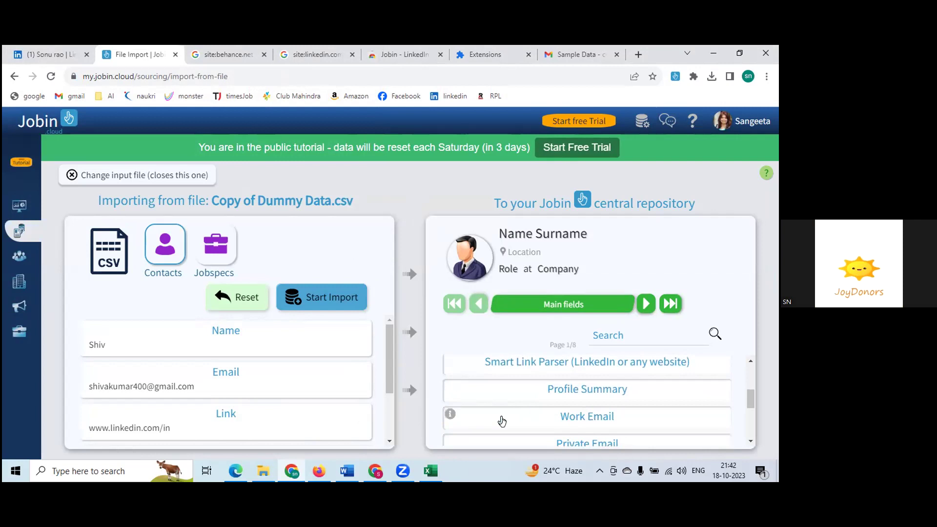
{"action": "mouse_move", "coordinate": [300, 385]}
{"action": "scroll", "coordinate": [300, 385], "scroll_direction": "down", "scroll_amount": 1}
{"action": "scroll", "coordinate": [299, 385], "scroll_direction": "down", "scroll_amount": 1}
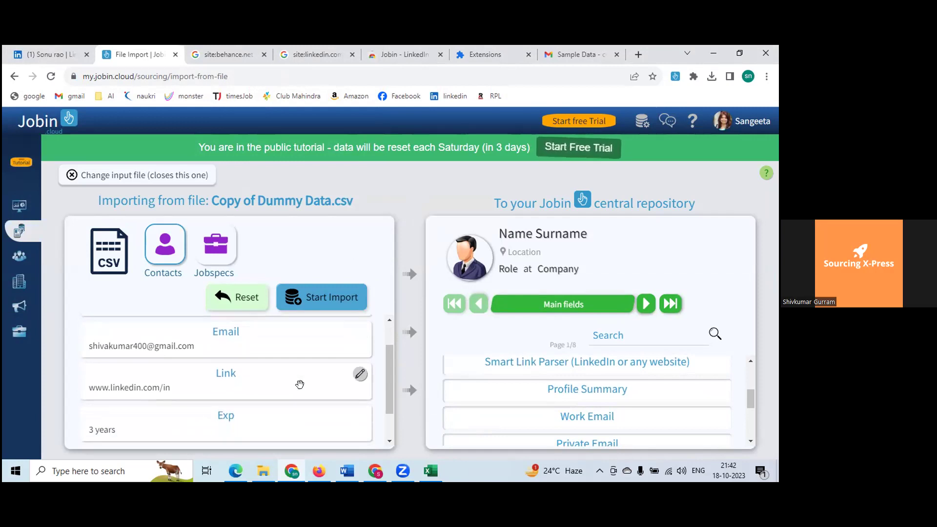
{"action": "scroll", "coordinate": [299, 385], "scroll_direction": "down", "scroll_amount": 1}
{"action": "scroll", "coordinate": [299, 385], "scroll_direction": "down", "scroll_amount": 1}
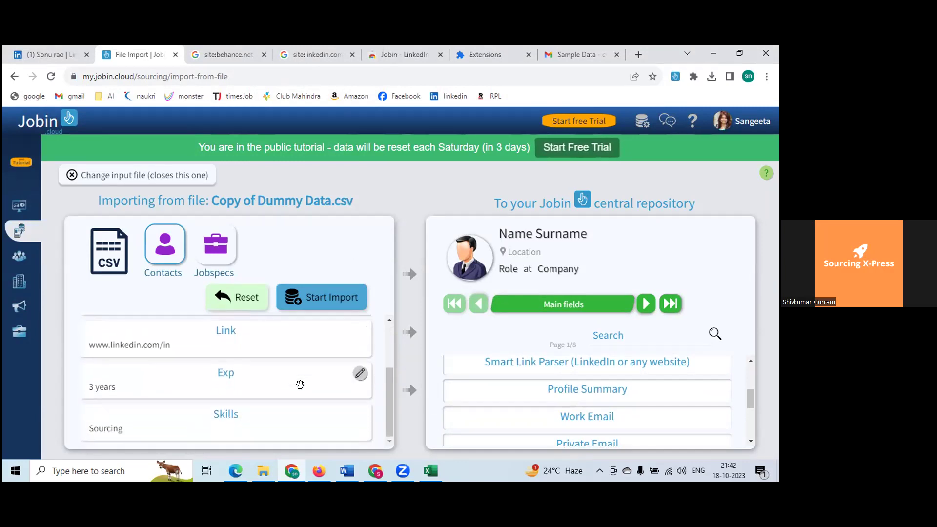
{"action": "scroll", "coordinate": [300, 385], "scroll_direction": "up", "scroll_amount": 3}
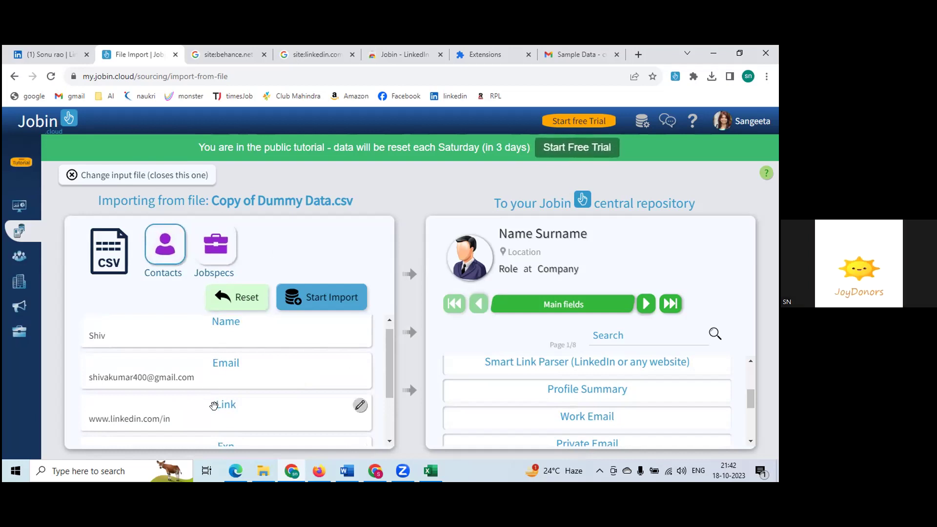
{"action": "left_click", "coordinate": [361, 405]}
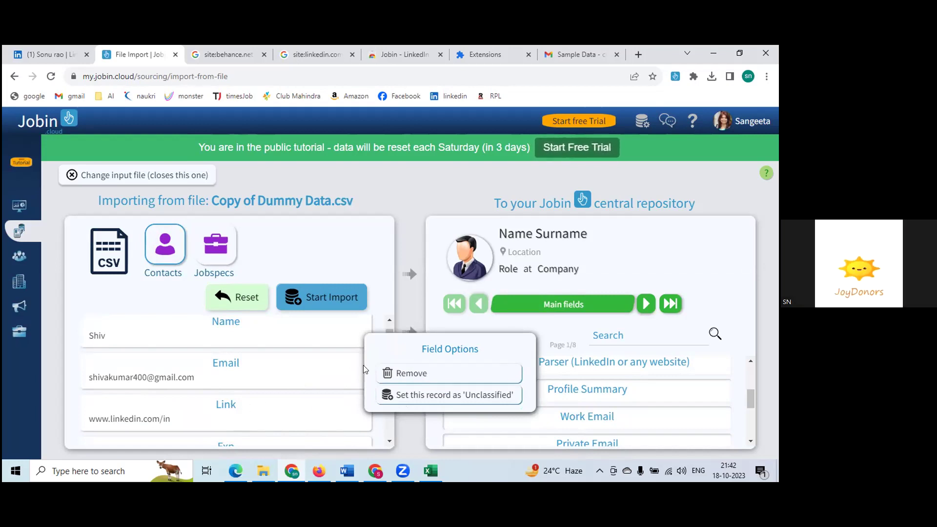
{"action": "left_click", "coordinate": [402, 418]}
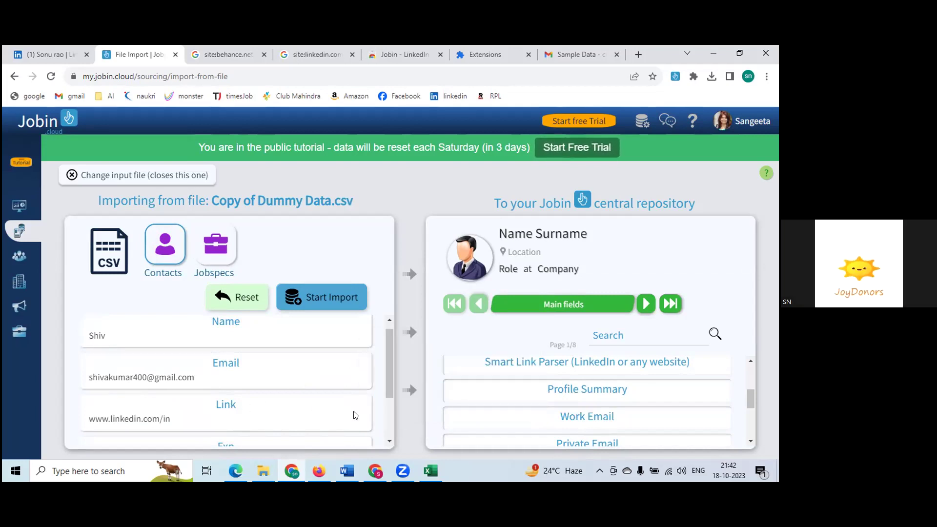
Step: Activate the Link column and attempt Start Import, which prompts to choose fields
{"action": "left_click", "coordinate": [227, 407]}
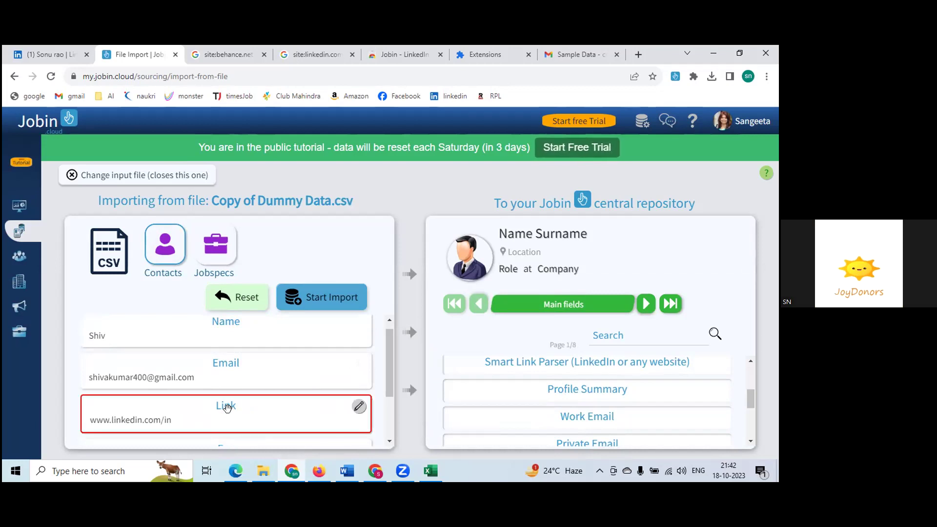
{"action": "left_click", "coordinate": [358, 407]}
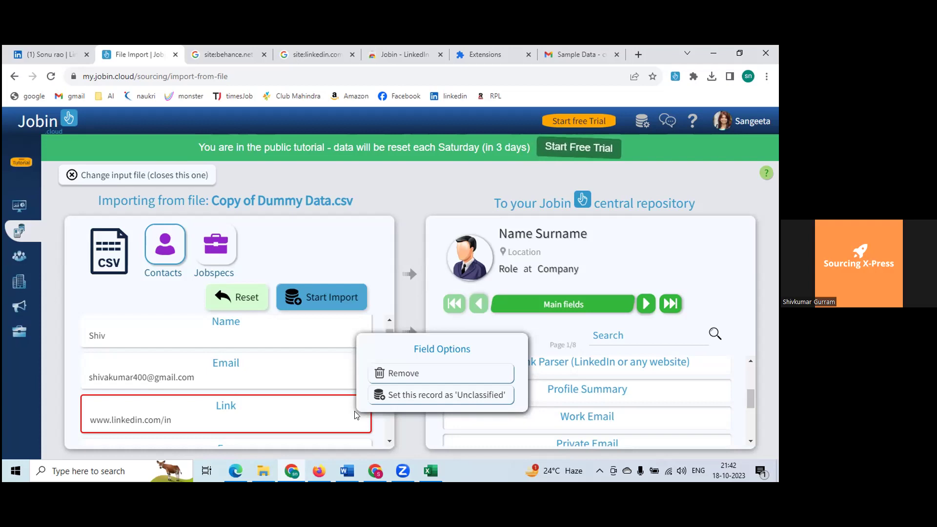
{"action": "left_click", "coordinate": [354, 411]}
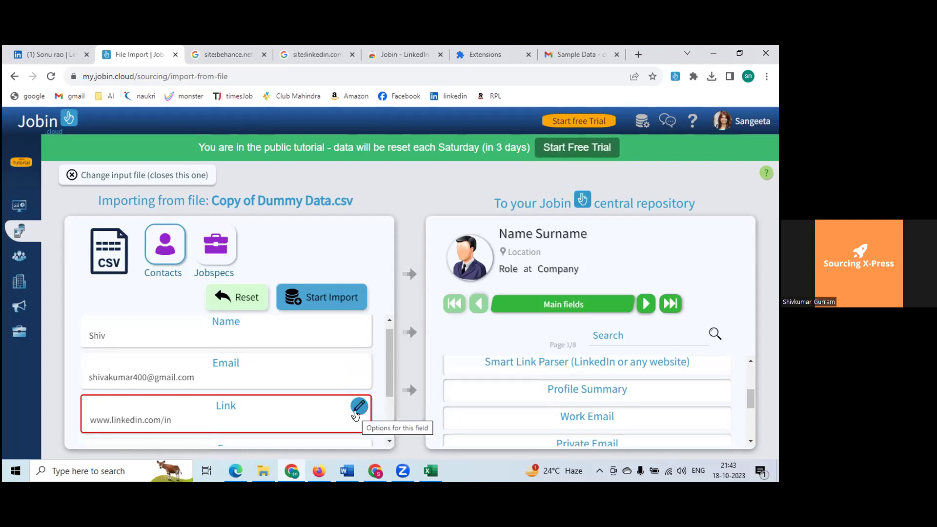
{"action": "scroll", "coordinate": [357, 414], "scroll_direction": "down", "scroll_amount": 2}
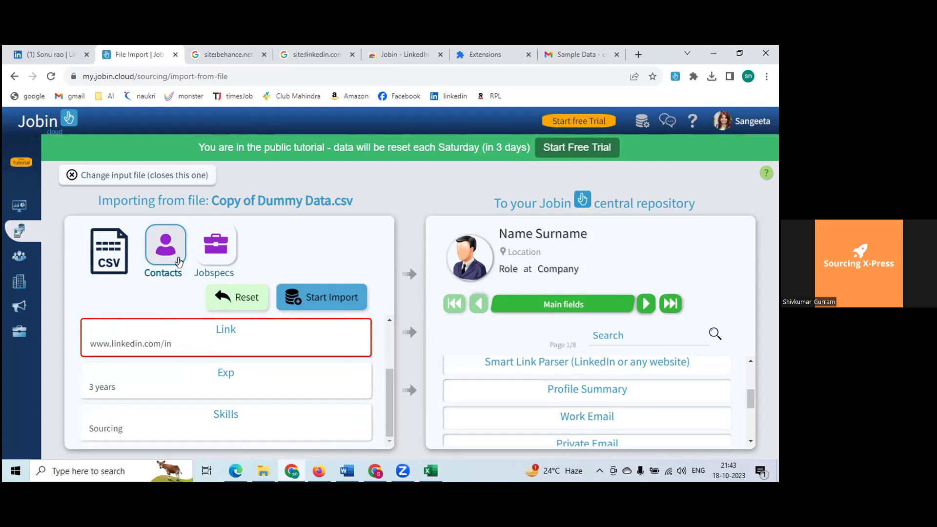
{"action": "left_click", "coordinate": [310, 299]}
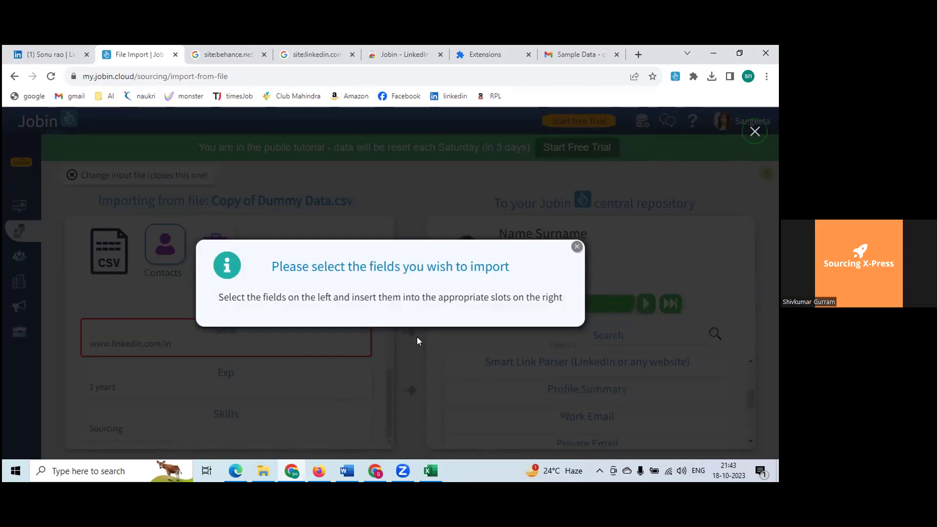
Step: Dismiss the choose-fields notice and toggle the Link column off and back on
{"action": "left_click", "coordinate": [578, 247]}
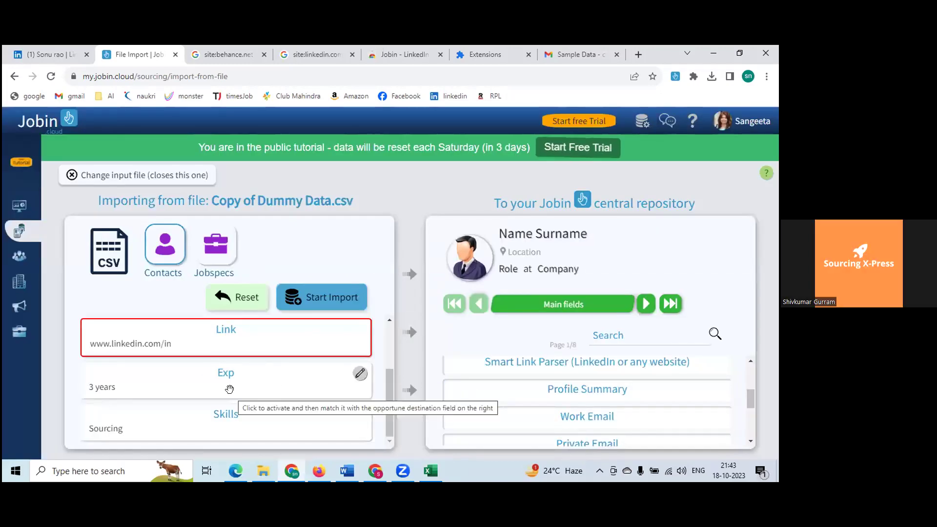
{"action": "left_click", "coordinate": [275, 338]}
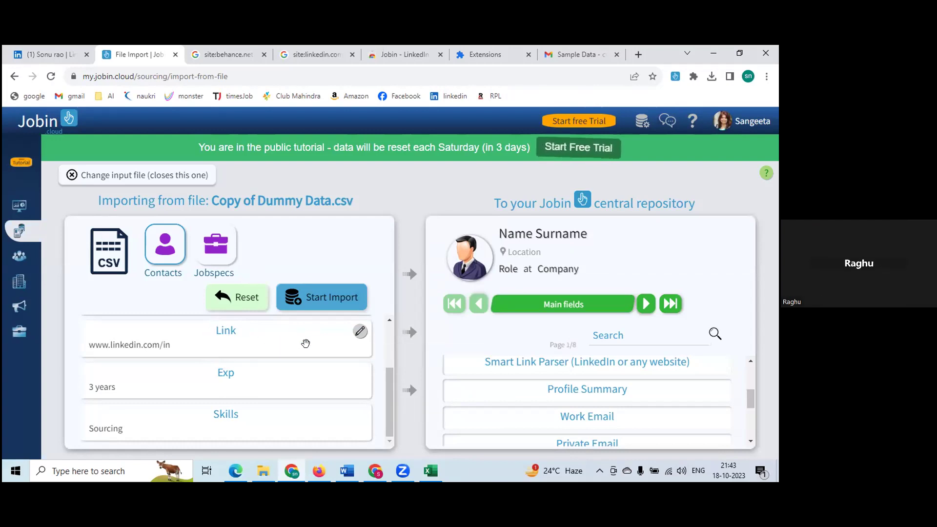
{"action": "left_click", "coordinate": [264, 323]}
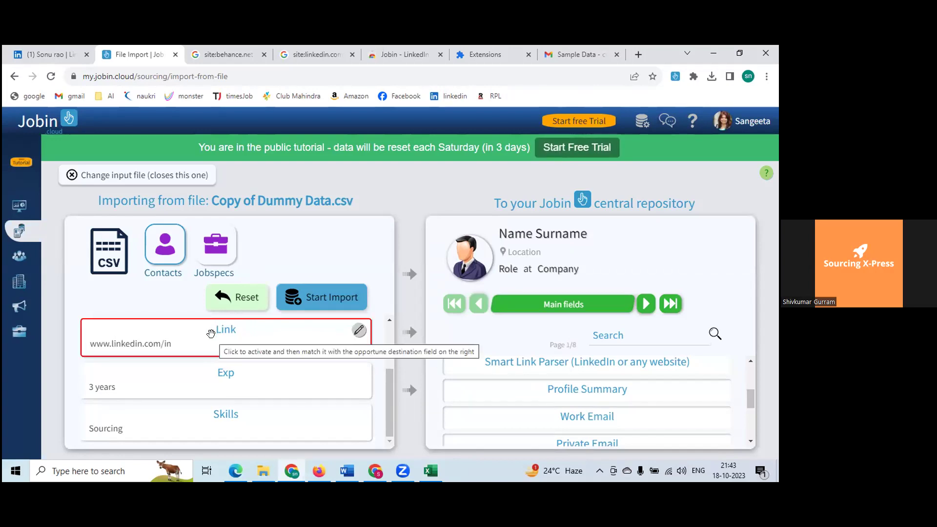
{"action": "scroll", "coordinate": [211, 337], "scroll_direction": "up", "scroll_amount": 1}
{"action": "scroll", "coordinate": [214, 347], "scroll_direction": "up", "scroll_amount": 1}
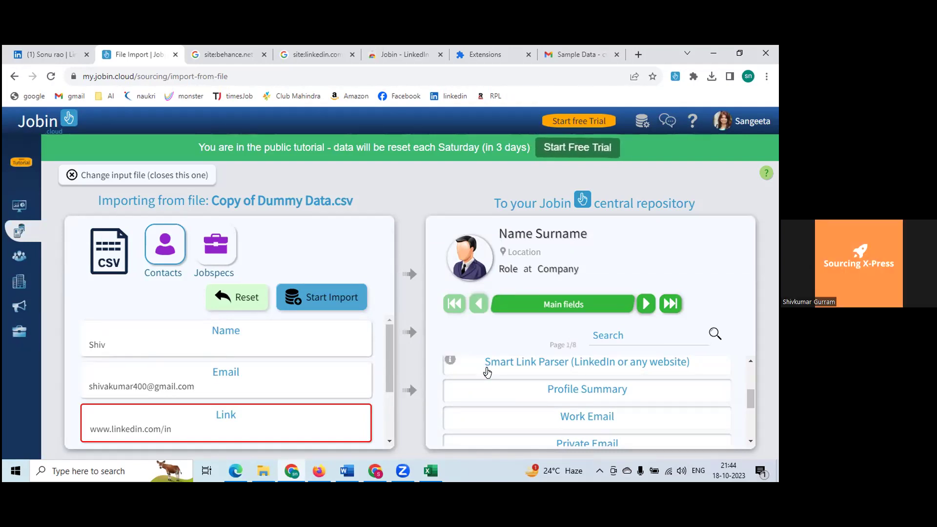
Step: Make the Name column the active one for mapping instead of Link
{"action": "mouse_move", "coordinate": [361, 335]}
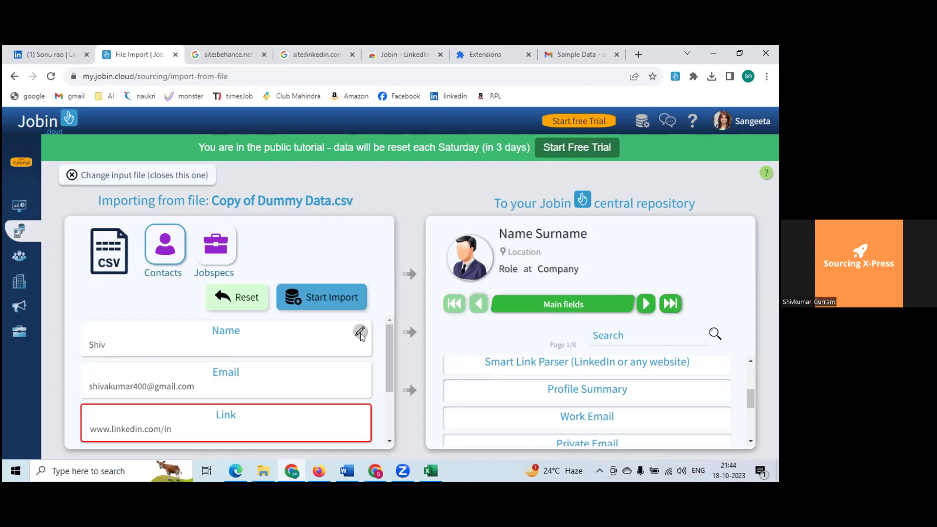
{"action": "left_click", "coordinate": [265, 337]}
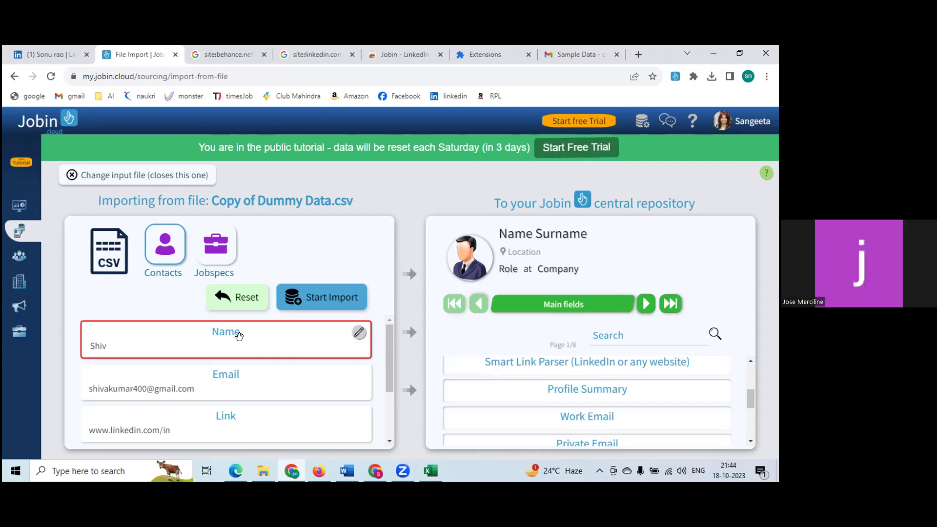
{"action": "left_click", "coordinate": [216, 333]}
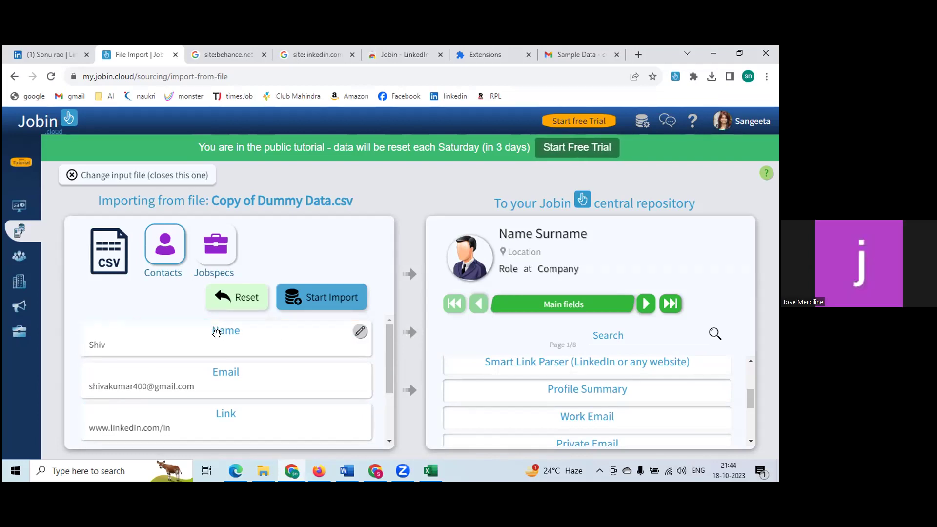
{"action": "left_click", "coordinate": [216, 332]}
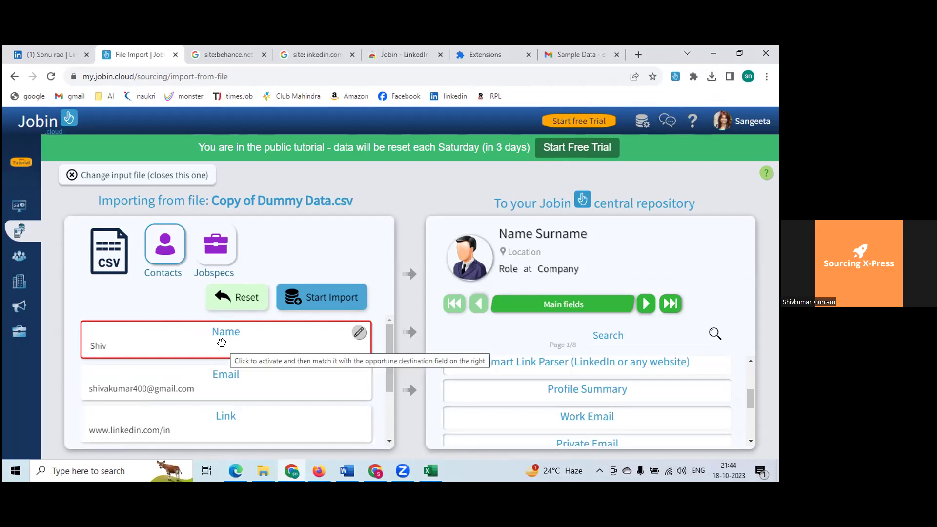
Step: Retry Start Import, dismiss the notice again, and show the Name field's Remove/Unclassified options
{"action": "left_click", "coordinate": [325, 301]}
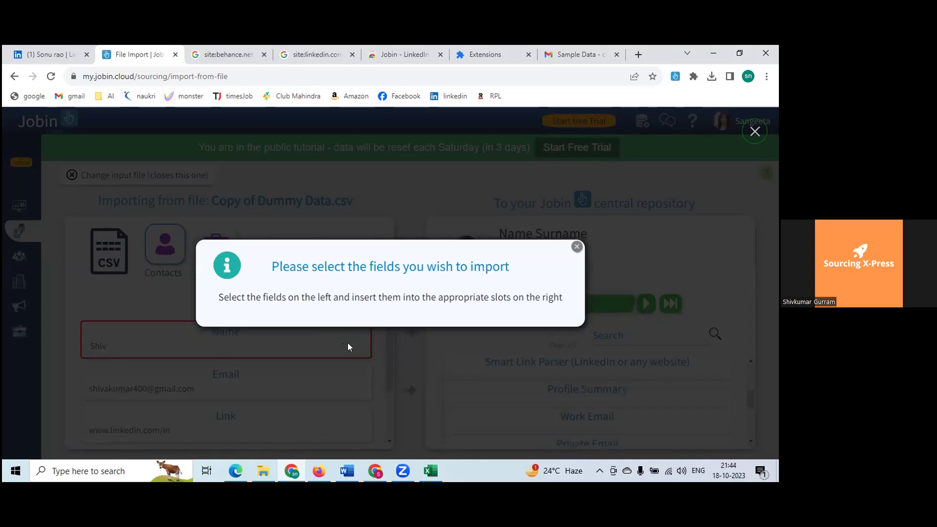
{"action": "left_click", "coordinate": [577, 247]}
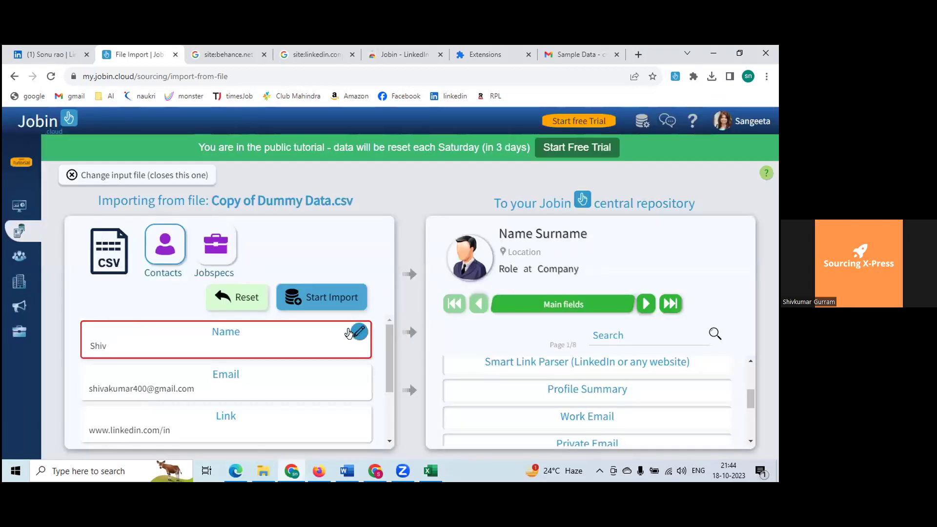
{"action": "left_click", "coordinate": [360, 332]}
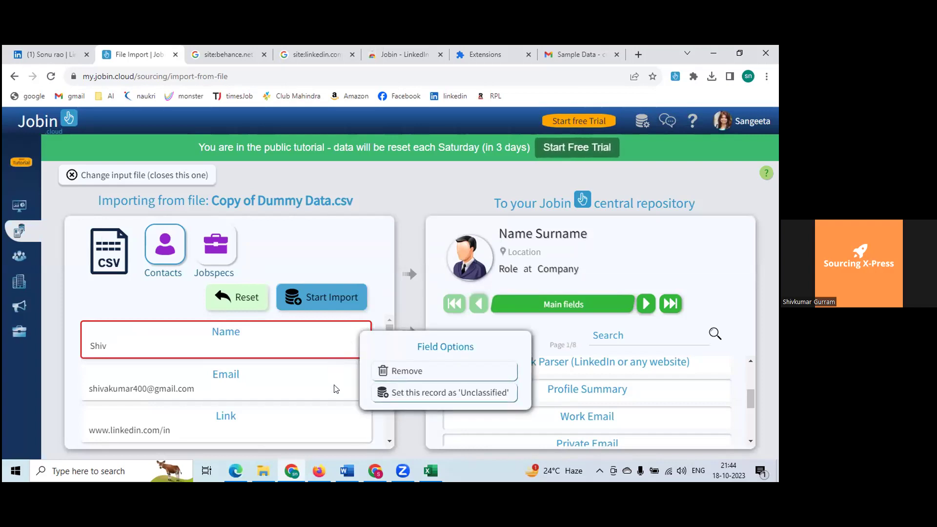
Step: Close the Name field options and reactivate the Name column after briefly selecting Email
{"action": "left_click", "coordinate": [317, 338]}
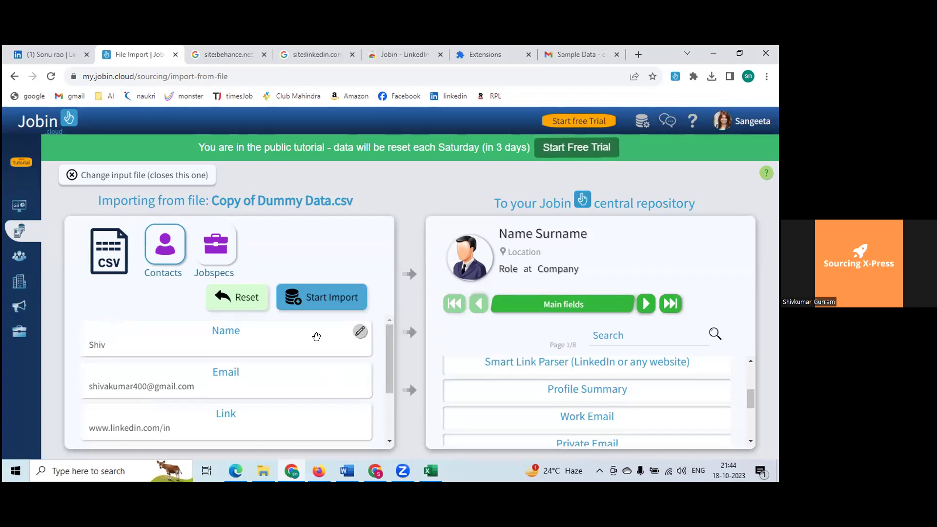
{"action": "scroll", "coordinate": [265, 378], "scroll_direction": "down", "scroll_amount": 3}
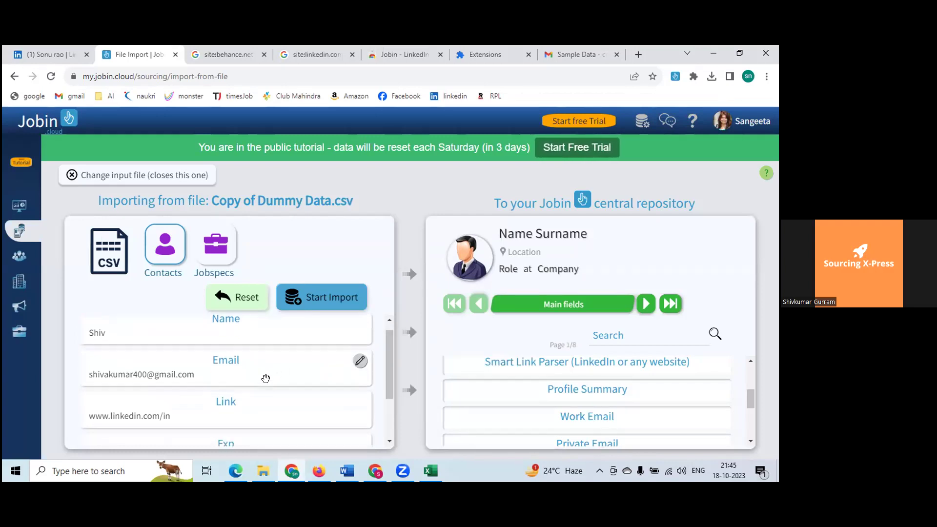
{"action": "scroll", "coordinate": [266, 379], "scroll_direction": "up", "scroll_amount": 3}
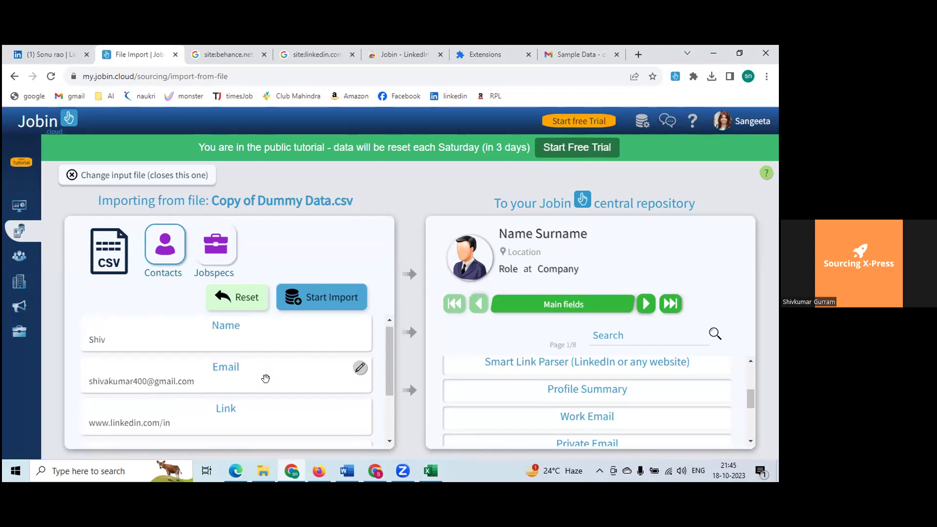
{"action": "left_click", "coordinate": [233, 340]}
{"action": "right_click", "coordinate": [236, 345]}
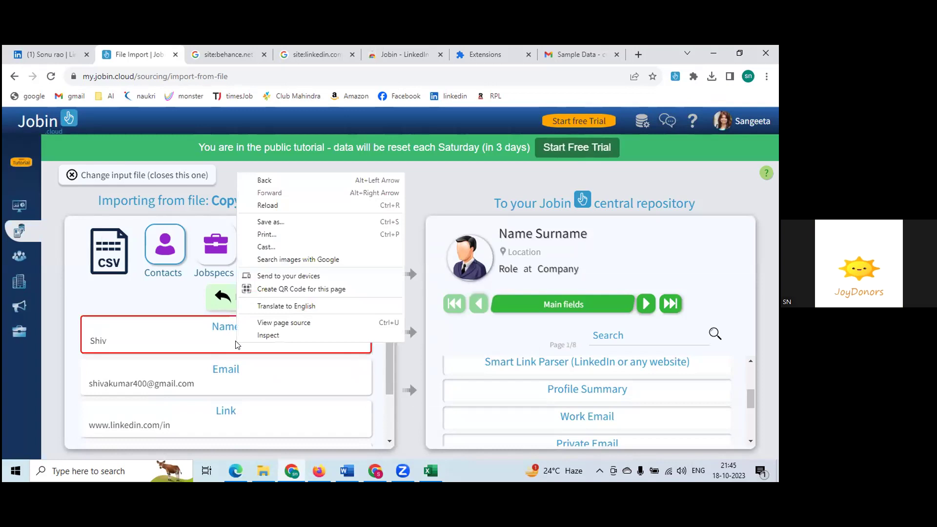
{"action": "left_click", "coordinate": [197, 333]}
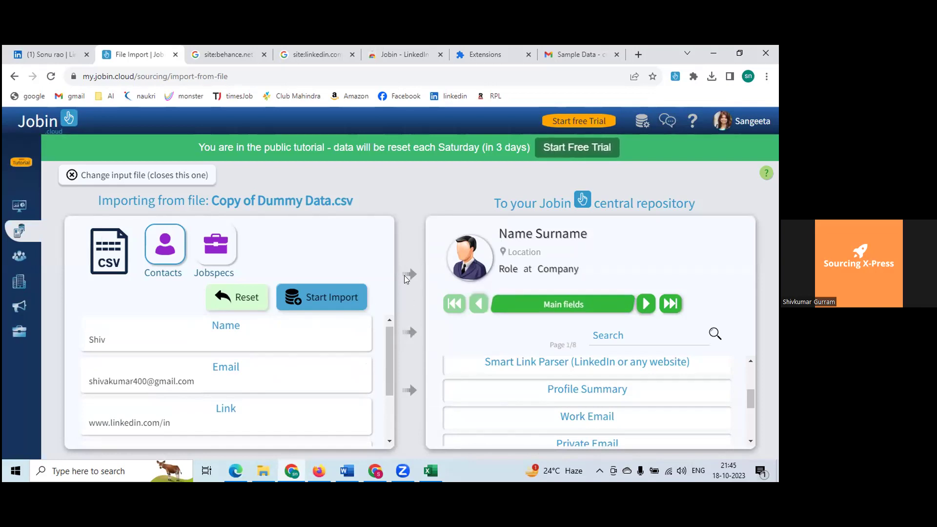
{"action": "left_click", "coordinate": [316, 333]}
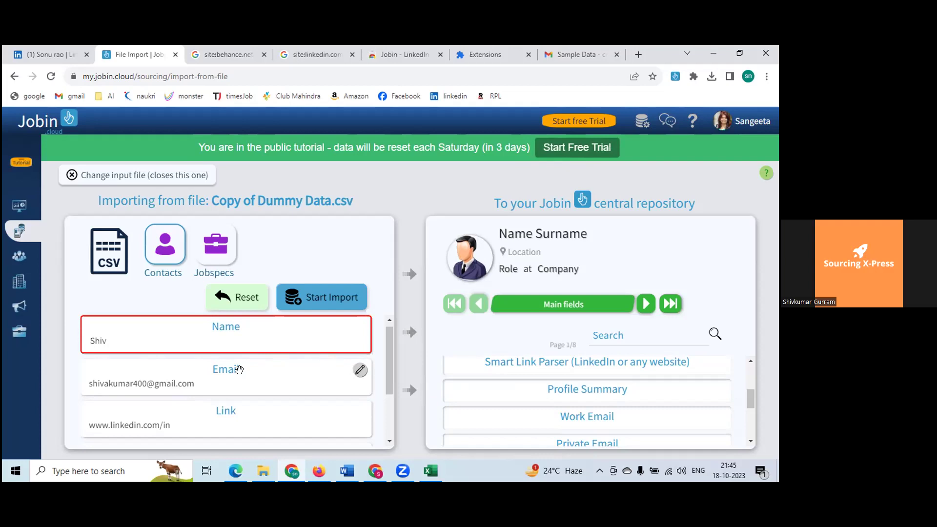
{"action": "left_click", "coordinate": [261, 369]}
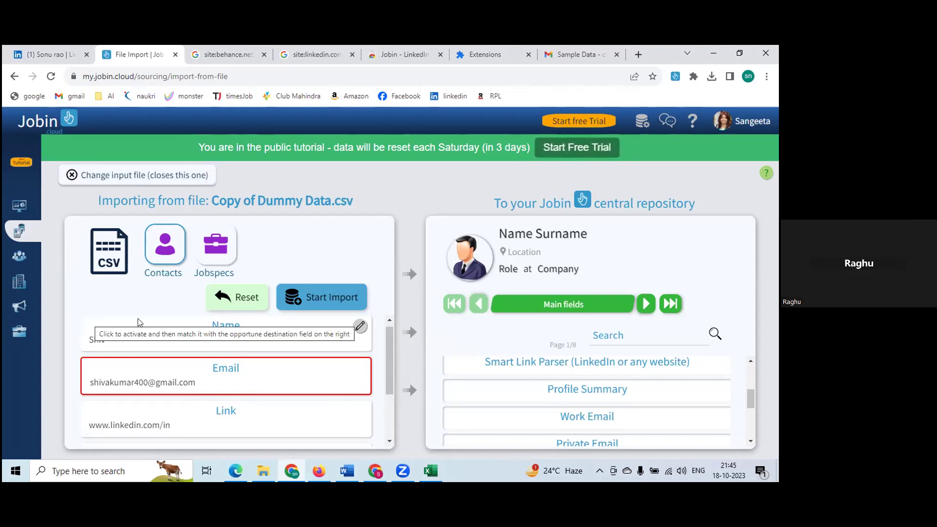
{"action": "left_click", "coordinate": [237, 329]}
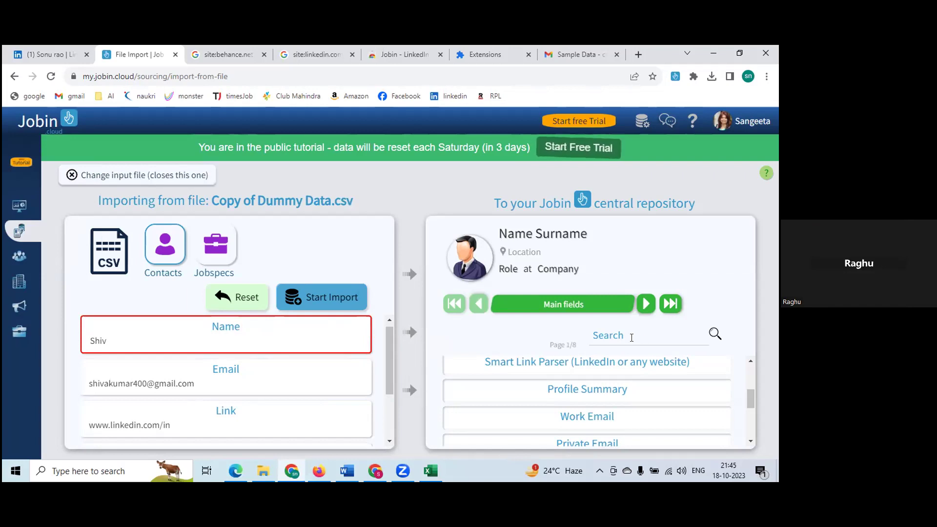
{"action": "left_click", "coordinate": [645, 305]}
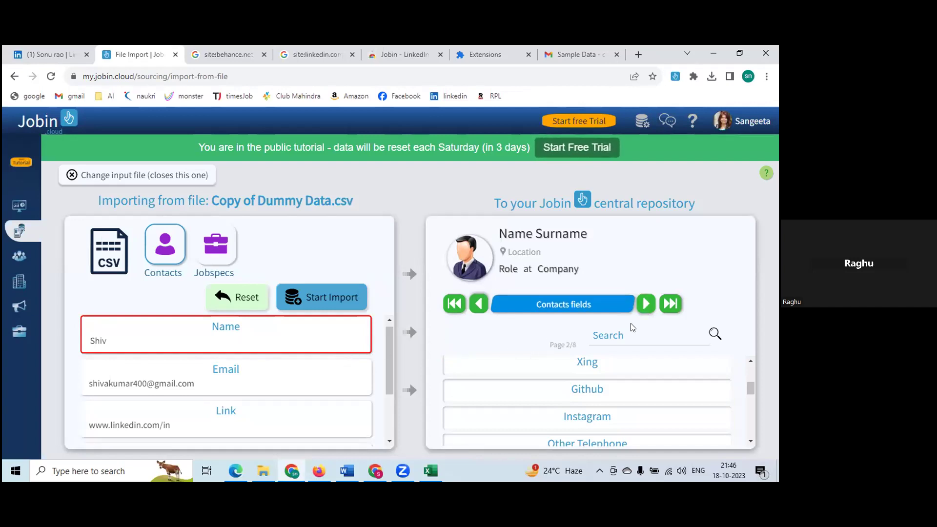
{"action": "left_click", "coordinate": [646, 306]}
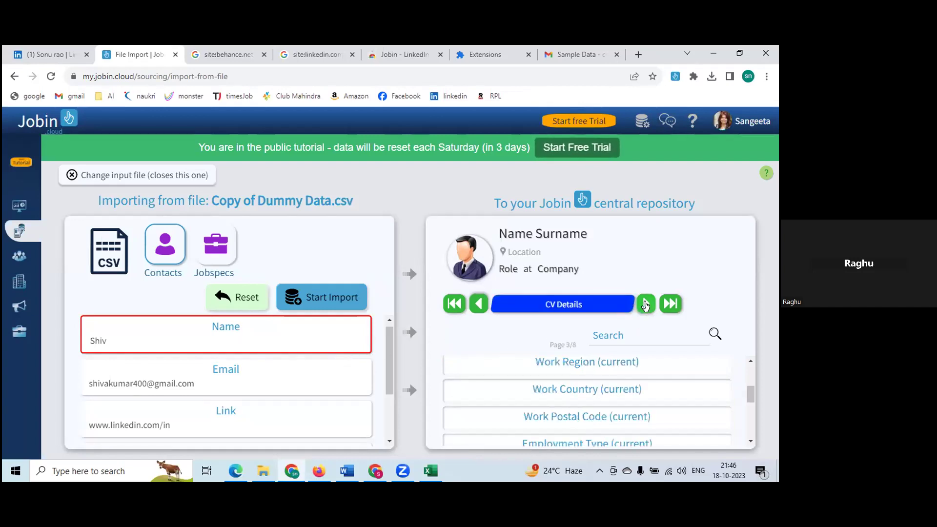
{"action": "left_click", "coordinate": [646, 306]}
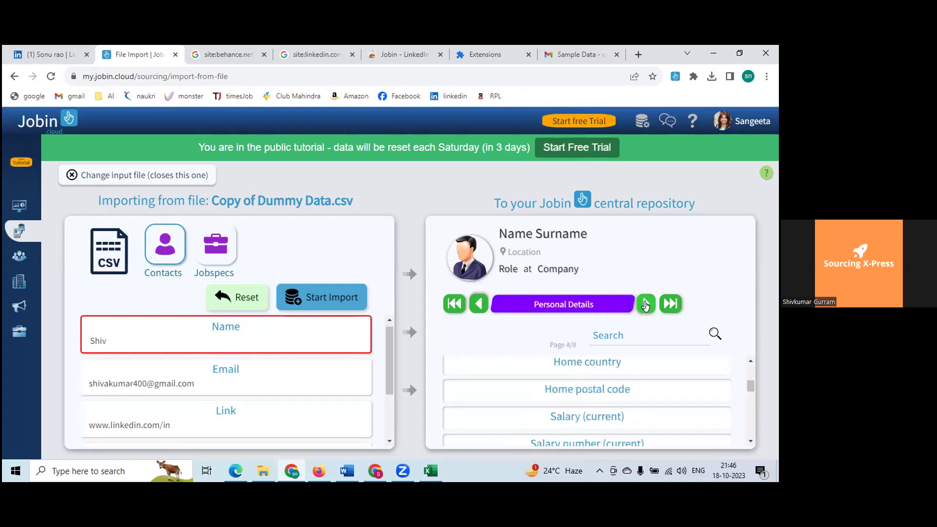
{"action": "left_click", "coordinate": [478, 305]}
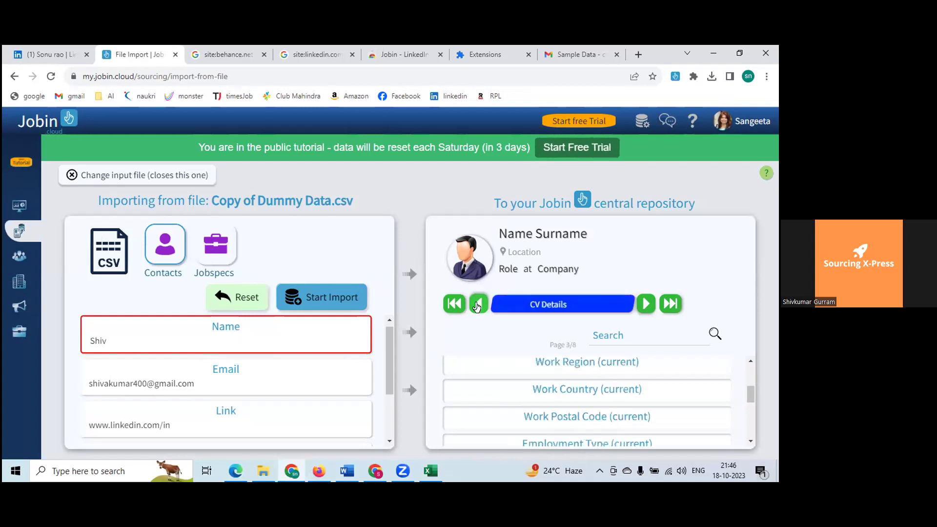
{"action": "left_click", "coordinate": [477, 305]}
{"action": "left_click", "coordinate": [478, 306]}
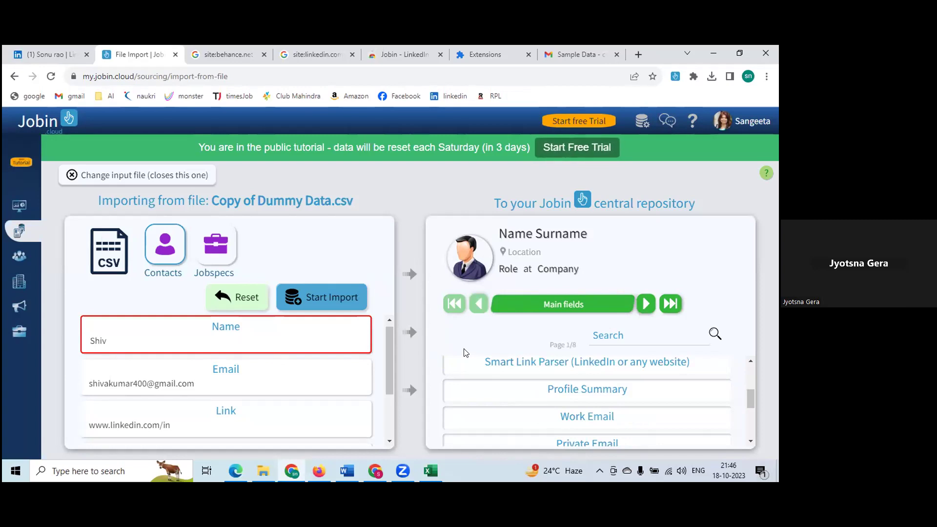
{"action": "type", "text": "name"}
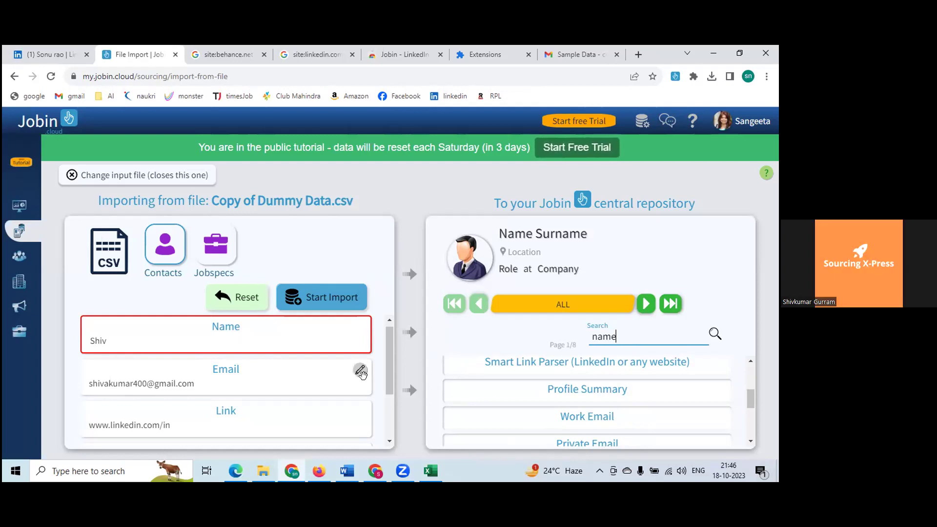
{"action": "scroll", "coordinate": [452, 395], "scroll_direction": "down", "scroll_amount": 2}
{"action": "scroll", "coordinate": [454, 400], "scroll_direction": "down", "scroll_amount": 1}
{"action": "scroll", "coordinate": [454, 400], "scroll_direction": "up", "scroll_amount": 3}
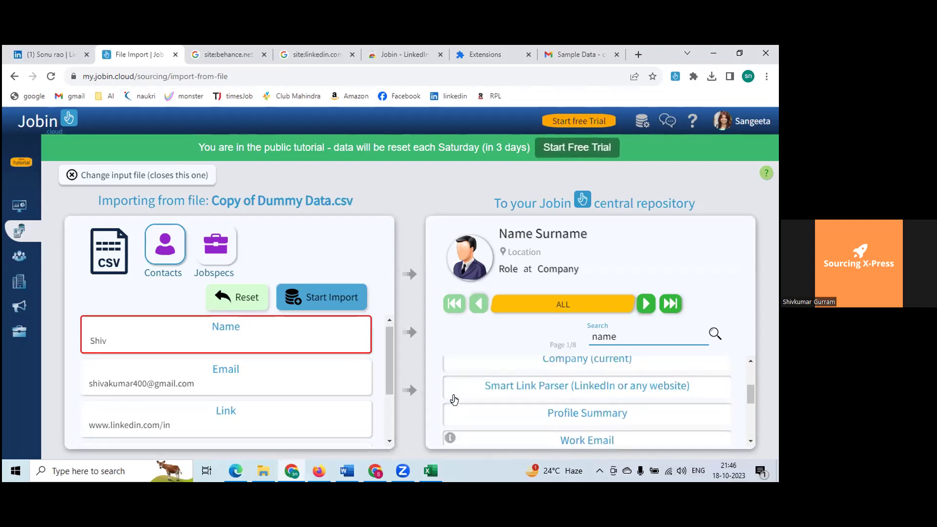
{"action": "scroll", "coordinate": [454, 400], "scroll_direction": "up", "scroll_amount": 3}
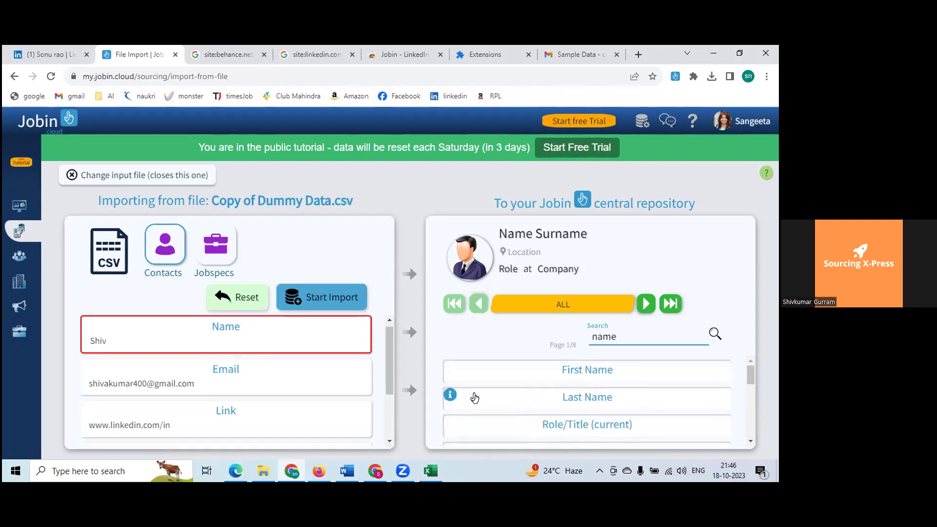
Step: Assign the Name card to First Name, then the Email card to Work Email
{"action": "left_click", "coordinate": [539, 374]}
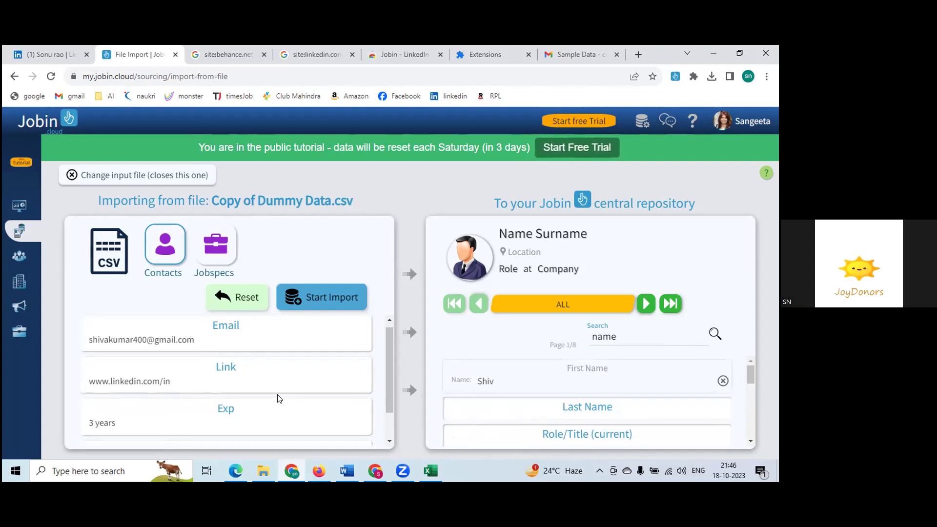
{"action": "left_click", "coordinate": [254, 342]}
{"action": "scroll", "coordinate": [544, 428], "scroll_direction": "down", "scroll_amount": 3}
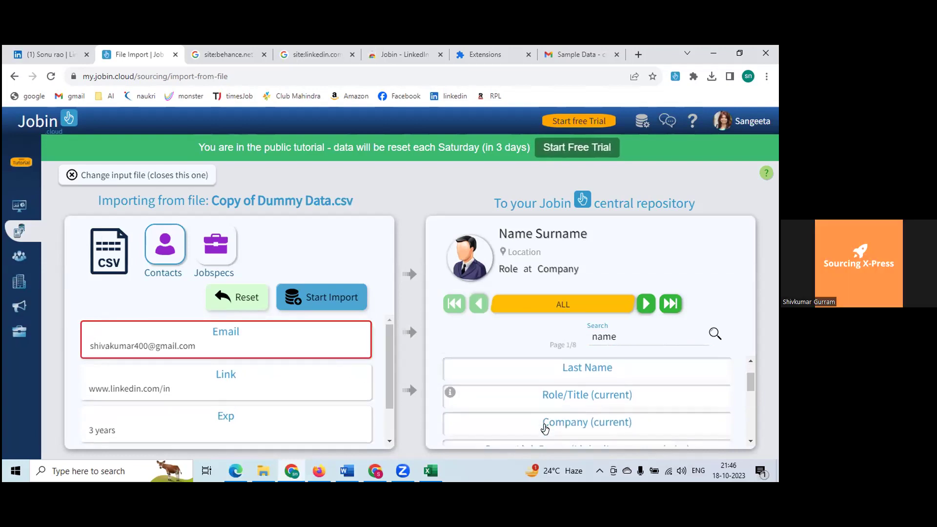
{"action": "scroll", "coordinate": [544, 430], "scroll_direction": "up", "scroll_amount": 2}
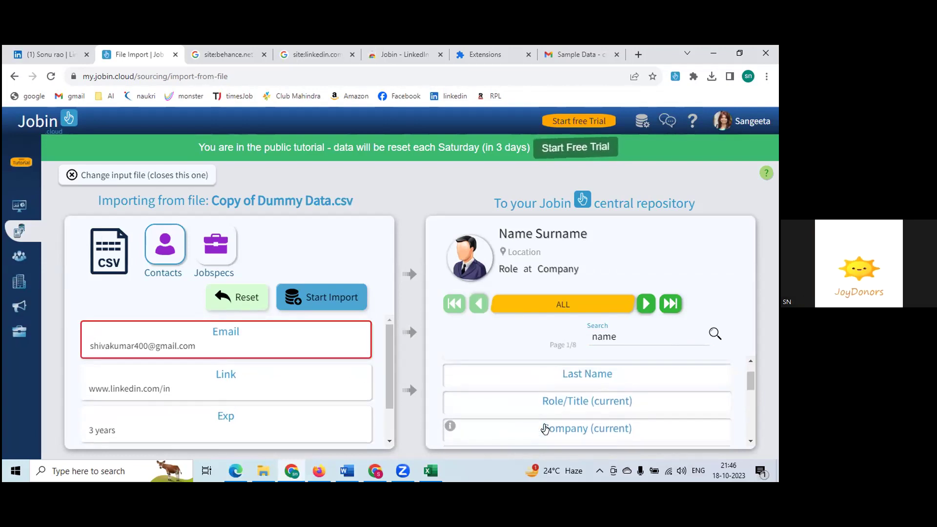
{"action": "scroll", "coordinate": [545, 430], "scroll_direction": "down", "scroll_amount": 3}
{"action": "scroll", "coordinate": [545, 429], "scroll_direction": "down", "scroll_amount": 1}
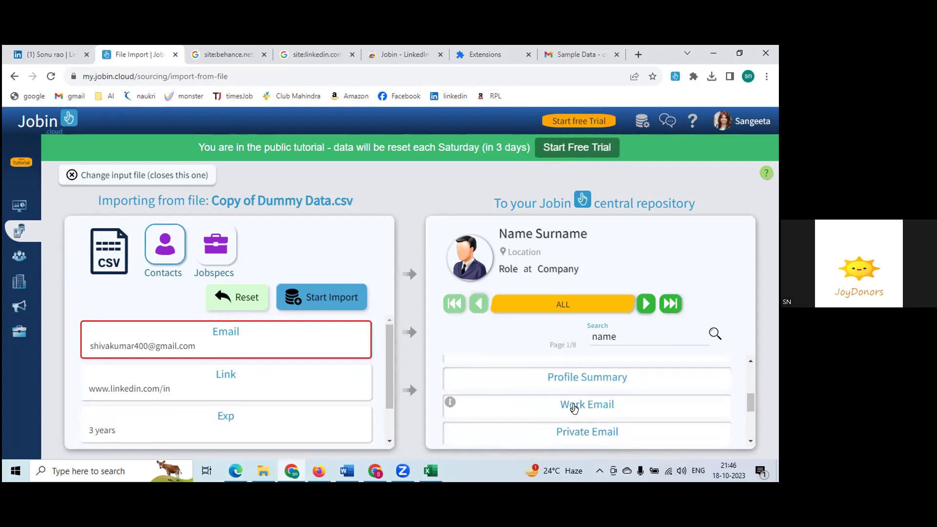
{"action": "left_click", "coordinate": [560, 409]}
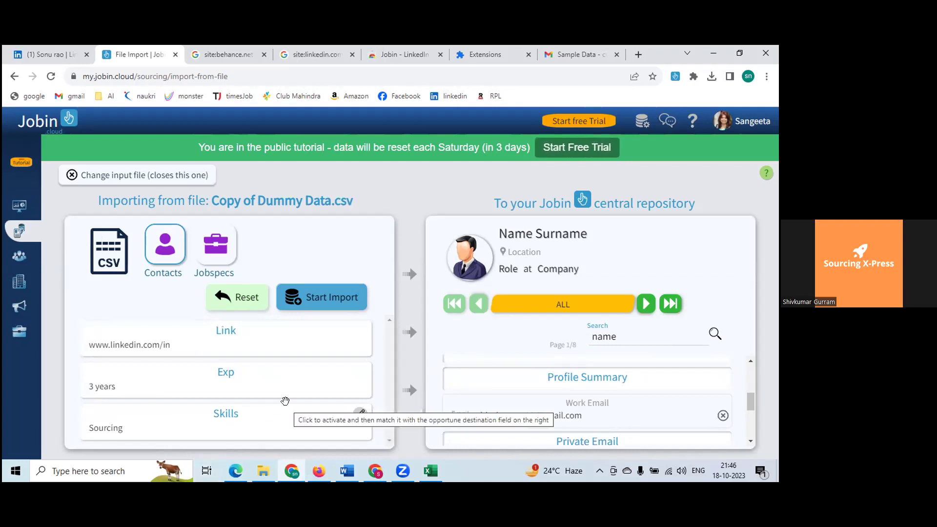
Step: Map the CSV's Skills column (Sourcing) to the Profile Summary destination field
{"action": "left_click", "coordinate": [239, 411]}
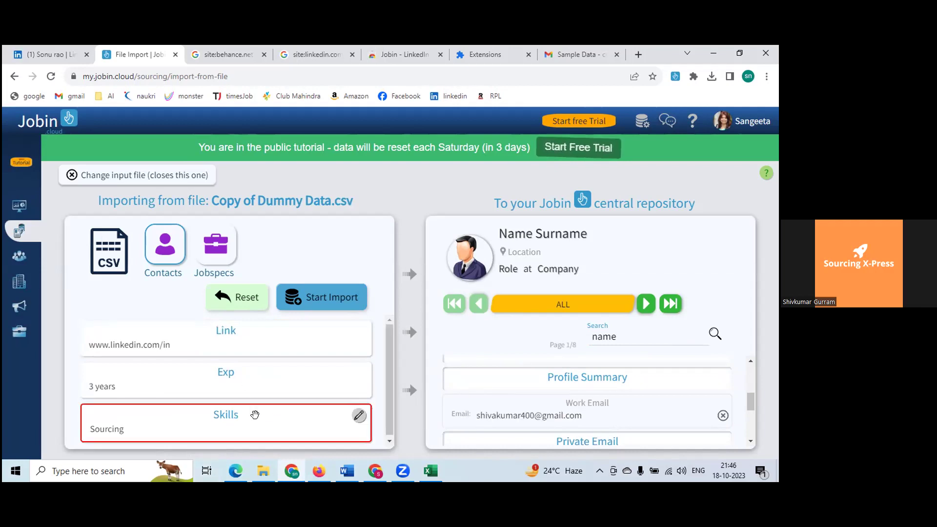
{"action": "scroll", "coordinate": [517, 398], "scroll_direction": "down", "scroll_amount": 3}
{"action": "scroll", "coordinate": [517, 400], "scroll_direction": "down", "scroll_amount": 2}
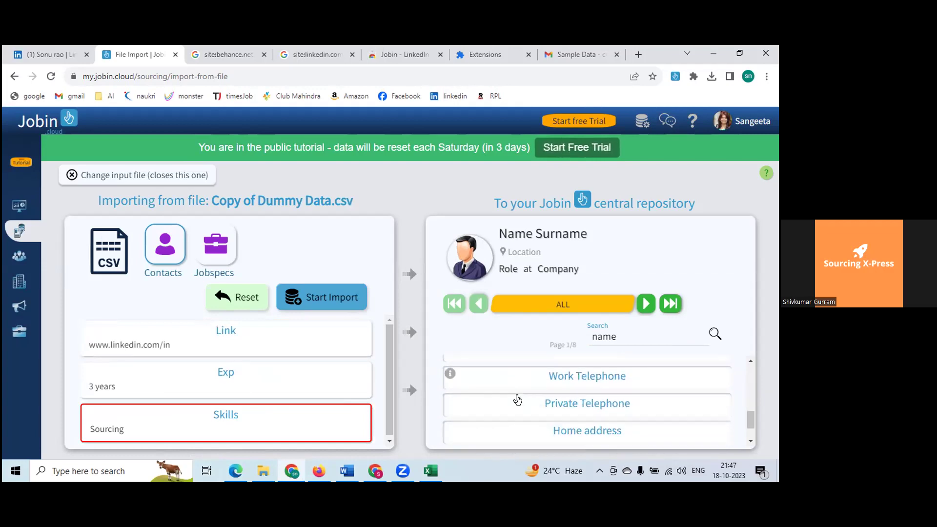
{"action": "scroll", "coordinate": [518, 399], "scroll_direction": "up", "scroll_amount": 4}
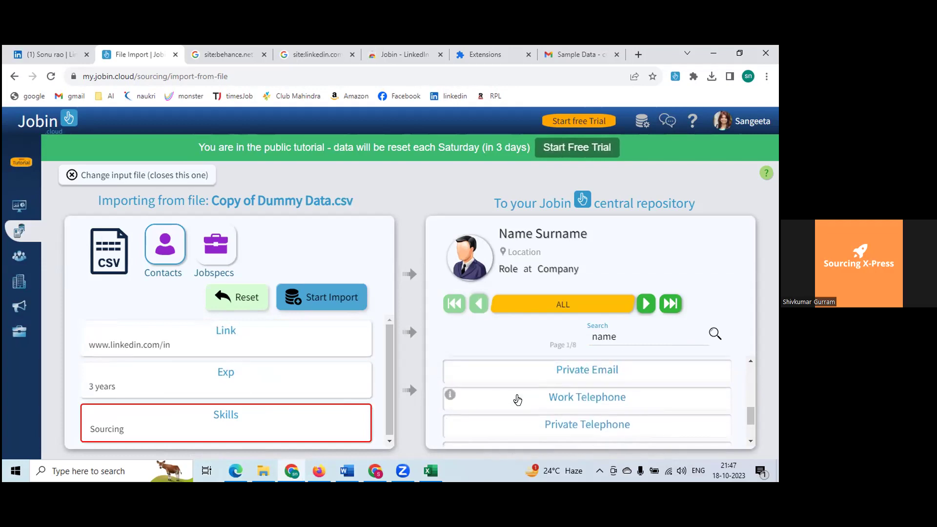
{"action": "scroll", "coordinate": [518, 399], "scroll_direction": "up", "scroll_amount": 4}
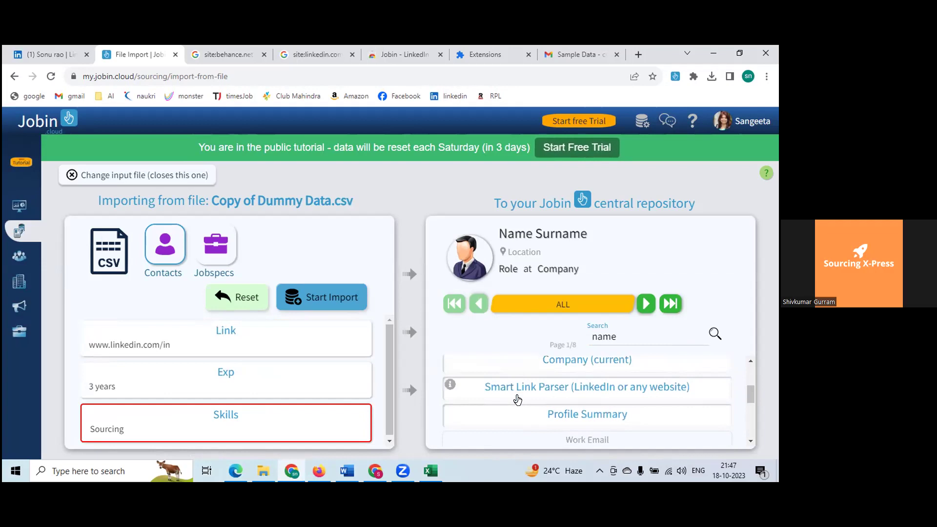
{"action": "scroll", "coordinate": [517, 400], "scroll_direction": "up", "scroll_amount": 3}
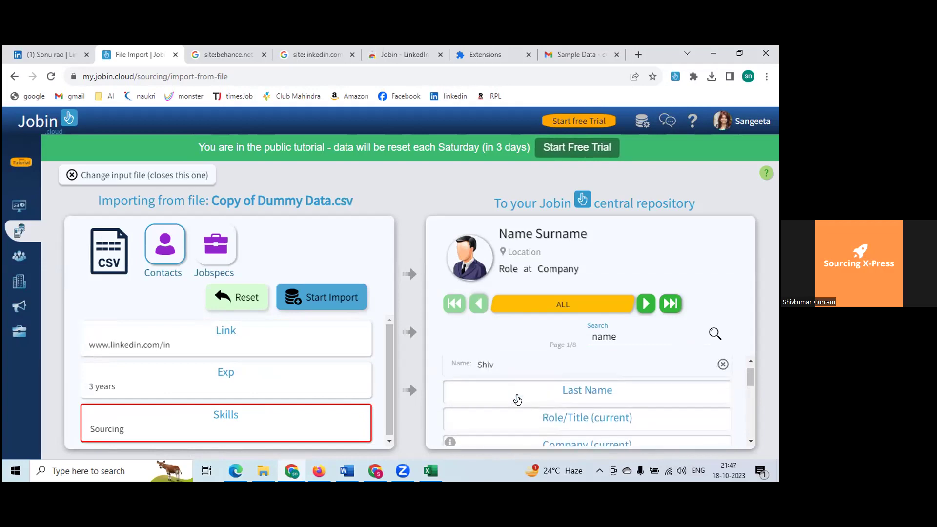
{"action": "scroll", "coordinate": [518, 400], "scroll_direction": "down", "scroll_amount": 3}
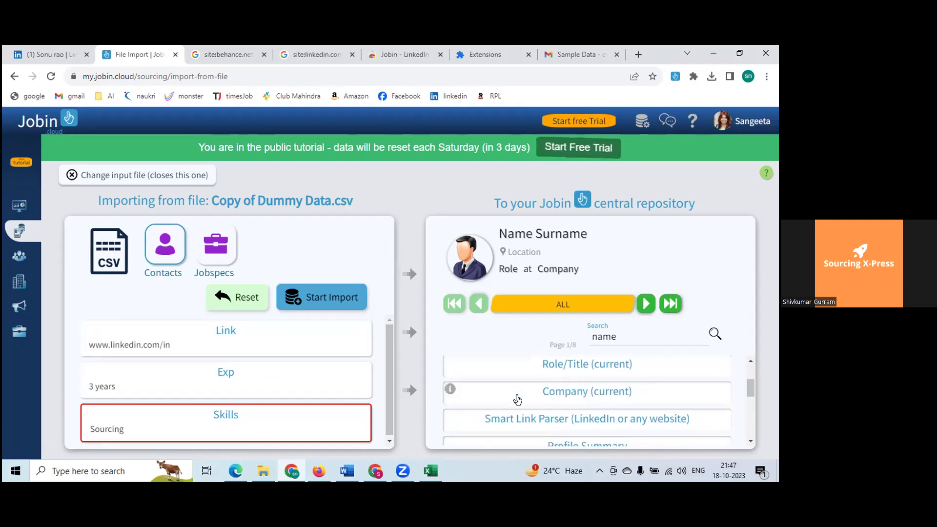
{"action": "scroll", "coordinate": [518, 400], "scroll_direction": "down", "scroll_amount": 1}
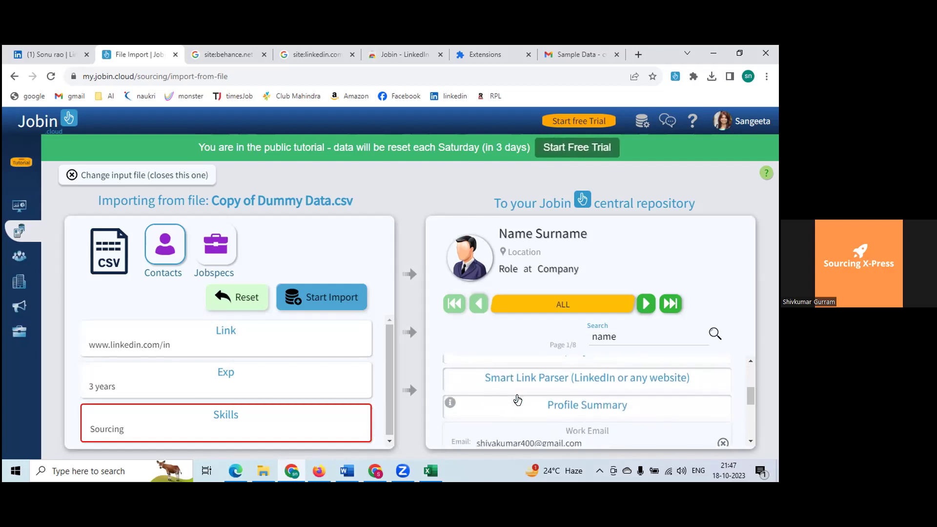
{"action": "scroll", "coordinate": [518, 400], "scroll_direction": "down", "scroll_amount": 1}
{"action": "scroll", "coordinate": [518, 399], "scroll_direction": "down", "scroll_amount": 2}
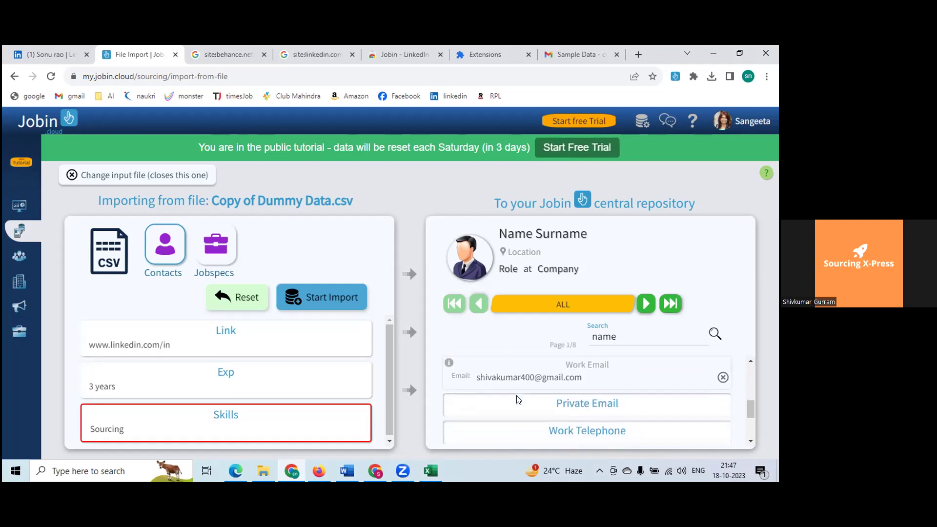
{"action": "scroll", "coordinate": [518, 400], "scroll_direction": "down", "scroll_amount": 2}
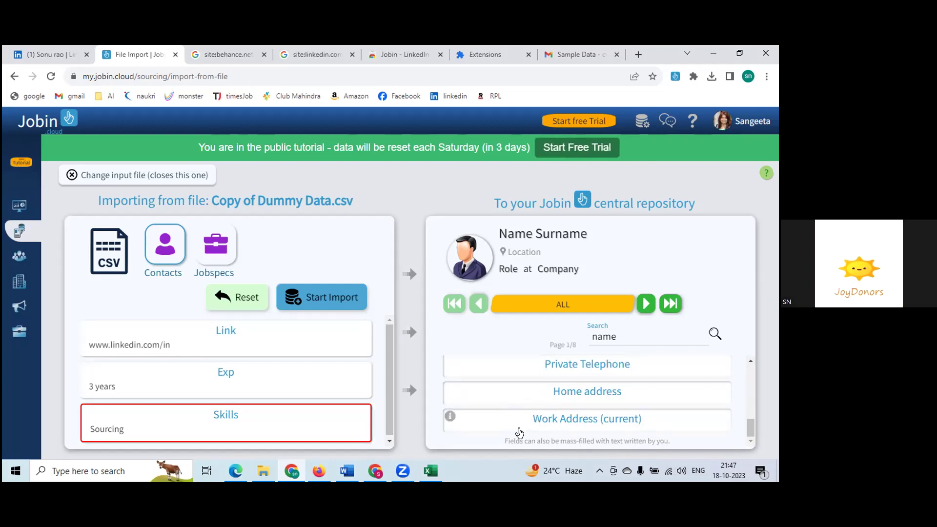
{"action": "scroll", "coordinate": [503, 421], "scroll_direction": "up", "scroll_amount": 1}
{"action": "scroll", "coordinate": [503, 421], "scroll_direction": "down", "scroll_amount": 1}
{"action": "scroll", "coordinate": [502, 421], "scroll_direction": "up", "scroll_amount": 4}
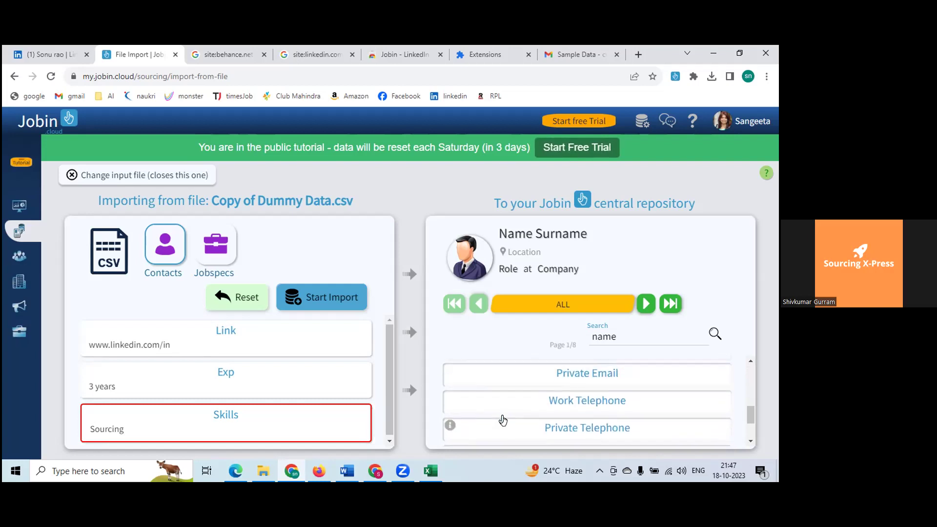
{"action": "scroll", "coordinate": [503, 421], "scroll_direction": "up", "scroll_amount": 2}
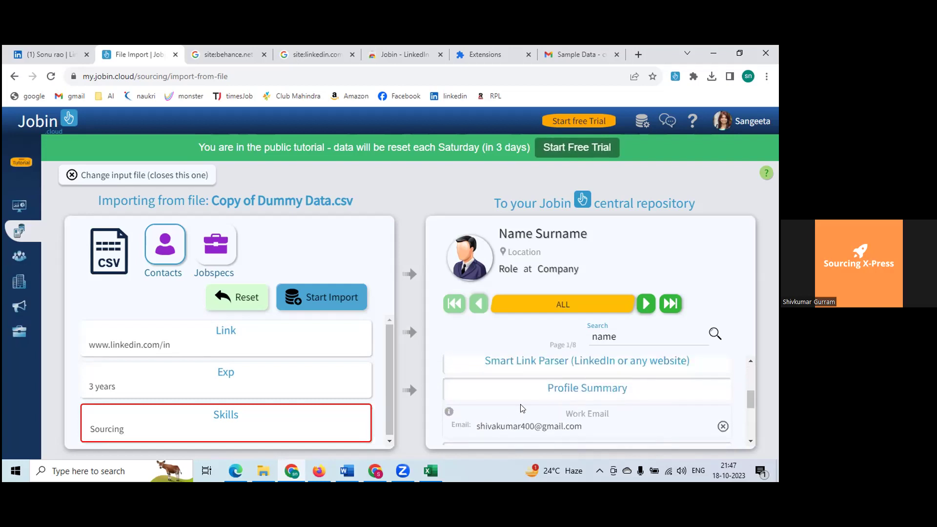
{"action": "left_click", "coordinate": [528, 390]}
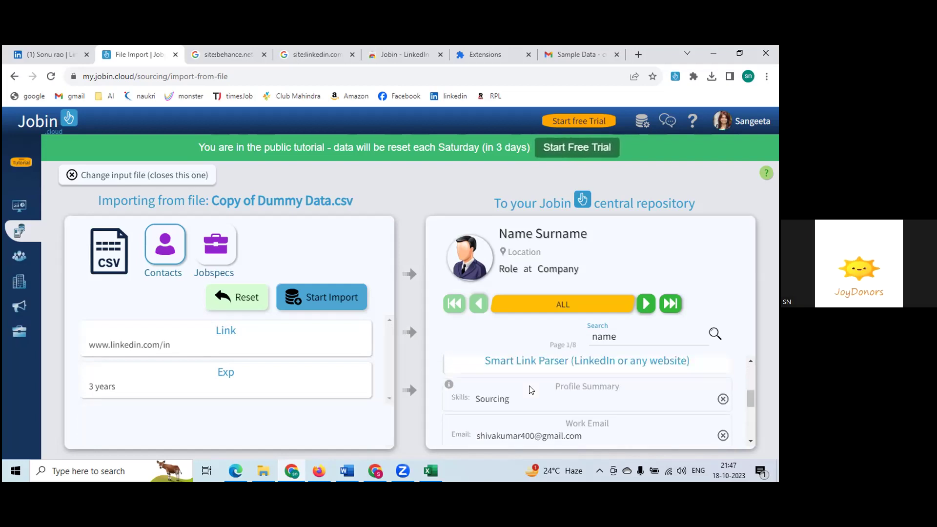
Step: Select the Exp column and search the destination list for a matching field
{"action": "left_click", "coordinate": [232, 377]}
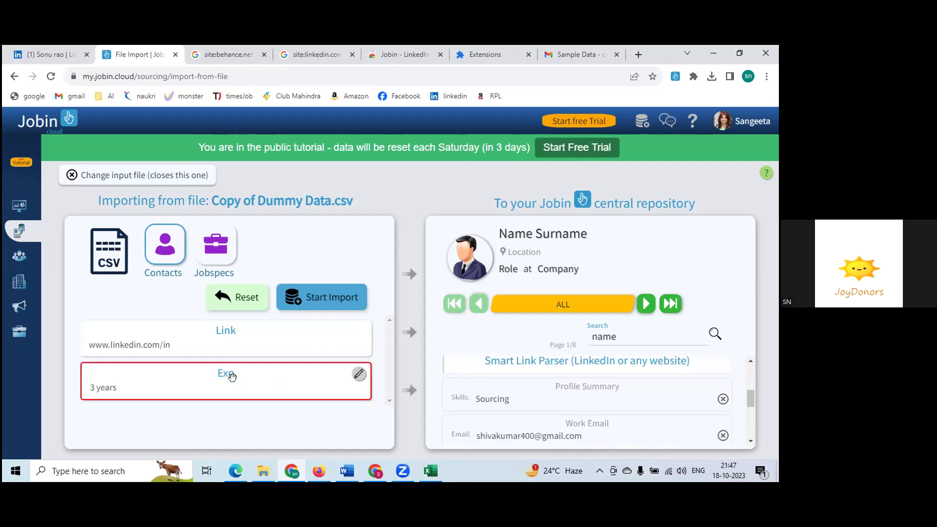
{"action": "scroll", "coordinate": [499, 397], "scroll_direction": "up", "scroll_amount": 3}
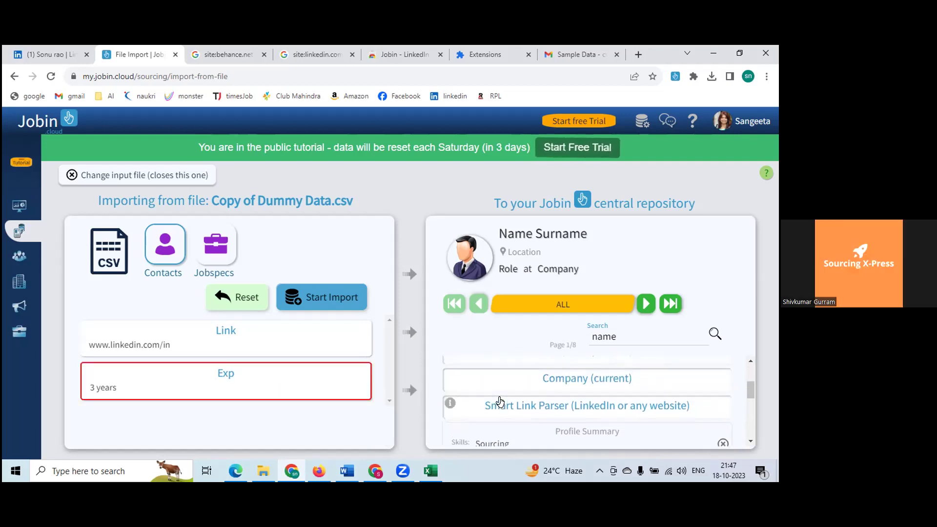
{"action": "scroll", "coordinate": [500, 402], "scroll_direction": "up", "scroll_amount": 1}
{"action": "scroll", "coordinate": [500, 402], "scroll_direction": "down", "scroll_amount": 2}
{"action": "scroll", "coordinate": [500, 402], "scroll_direction": "down", "scroll_amount": 1}
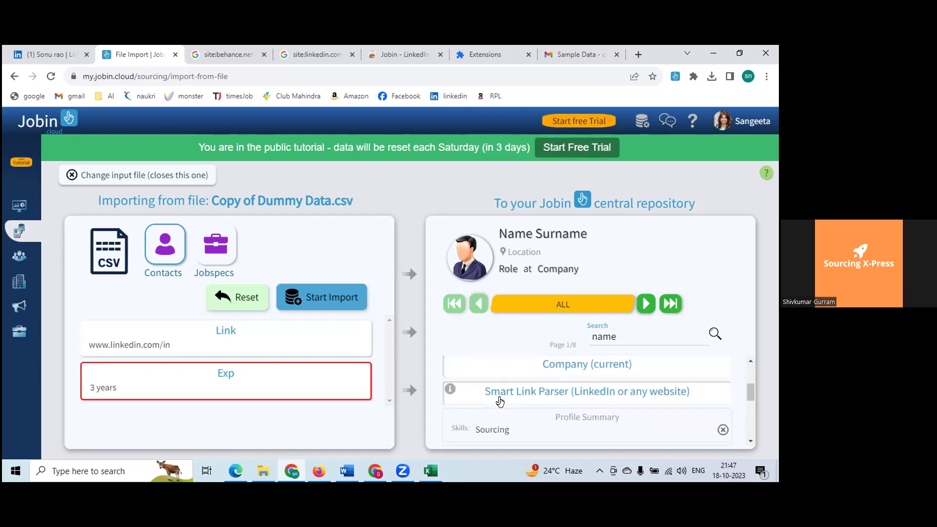
{"action": "scroll", "coordinate": [500, 402], "scroll_direction": "down", "scroll_amount": 2}
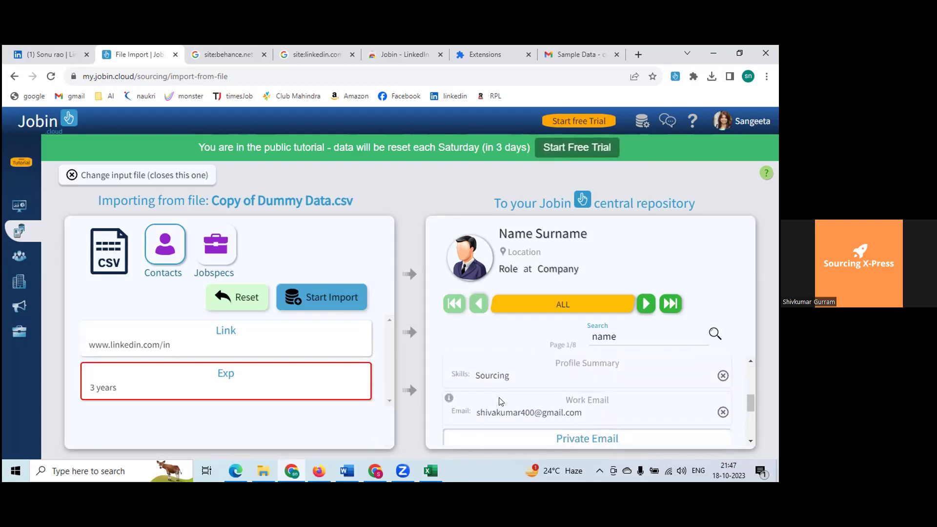
{"action": "scroll", "coordinate": [500, 402], "scroll_direction": "down", "scroll_amount": 2}
{"action": "scroll", "coordinate": [500, 402], "scroll_direction": "down", "scroll_amount": 2}
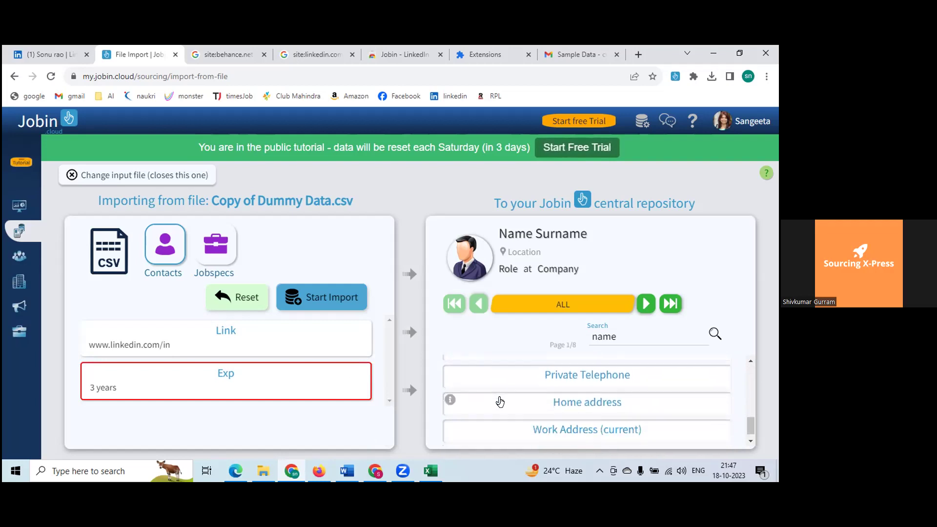
{"action": "scroll", "coordinate": [500, 402], "scroll_direction": "down", "scroll_amount": 1}
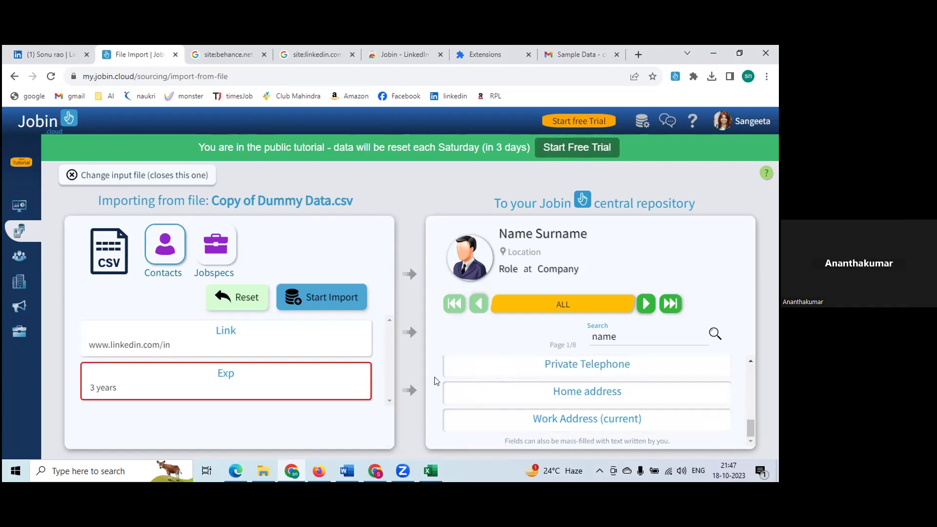
{"action": "scroll", "coordinate": [534, 401], "scroll_direction": "up", "scroll_amount": 1}
{"action": "scroll", "coordinate": [534, 402], "scroll_direction": "up", "scroll_amount": 3}
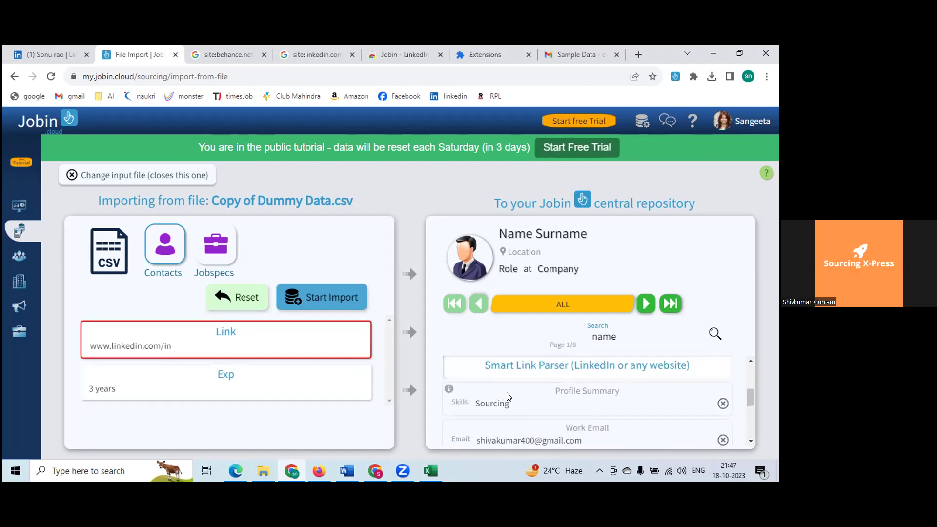
{"action": "scroll", "coordinate": [506, 397], "scroll_direction": "up", "scroll_amount": 2}
{"action": "scroll", "coordinate": [507, 397], "scroll_direction": "up", "scroll_amount": 3}
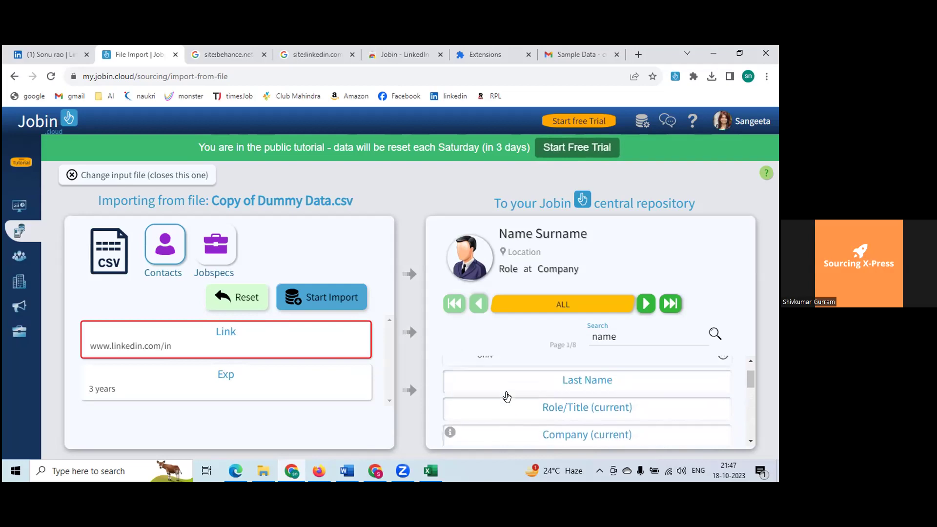
{"action": "scroll", "coordinate": [507, 397], "scroll_direction": "down", "scroll_amount": 5}
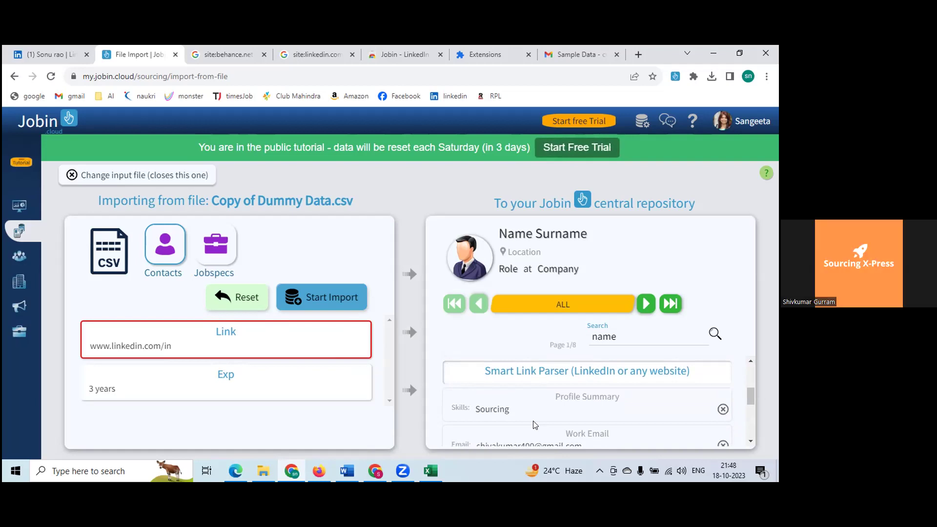
{"action": "left_click", "coordinate": [539, 369]}
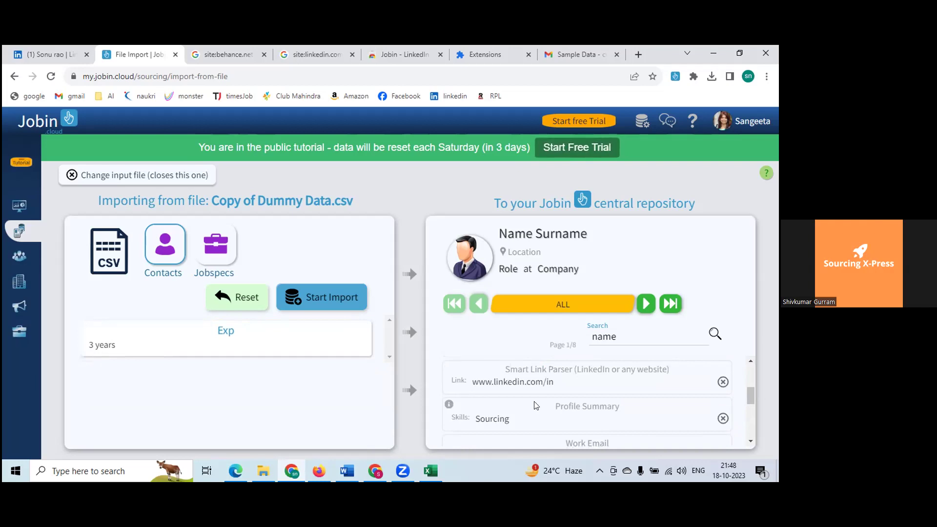
{"action": "scroll", "coordinate": [526, 401], "scroll_direction": "down", "scroll_amount": 4}
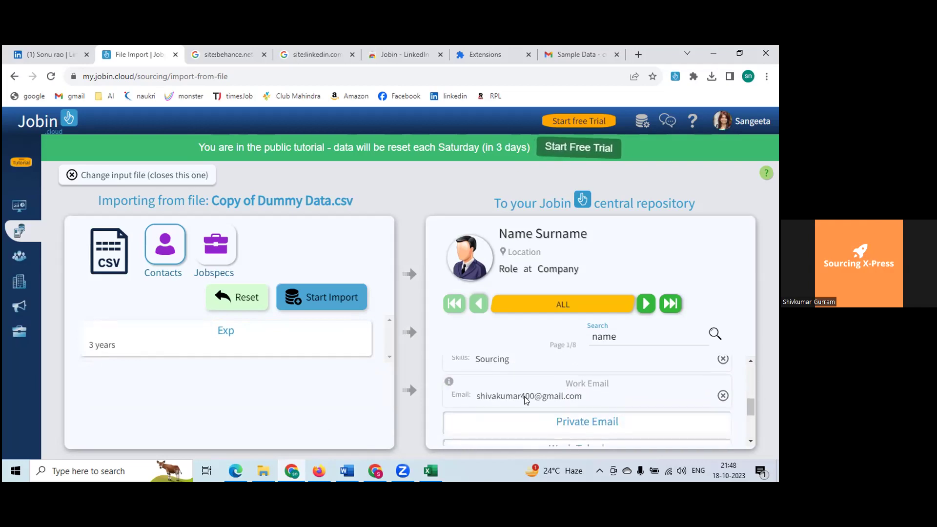
{"action": "scroll", "coordinate": [526, 401], "scroll_direction": "up", "scroll_amount": 2}
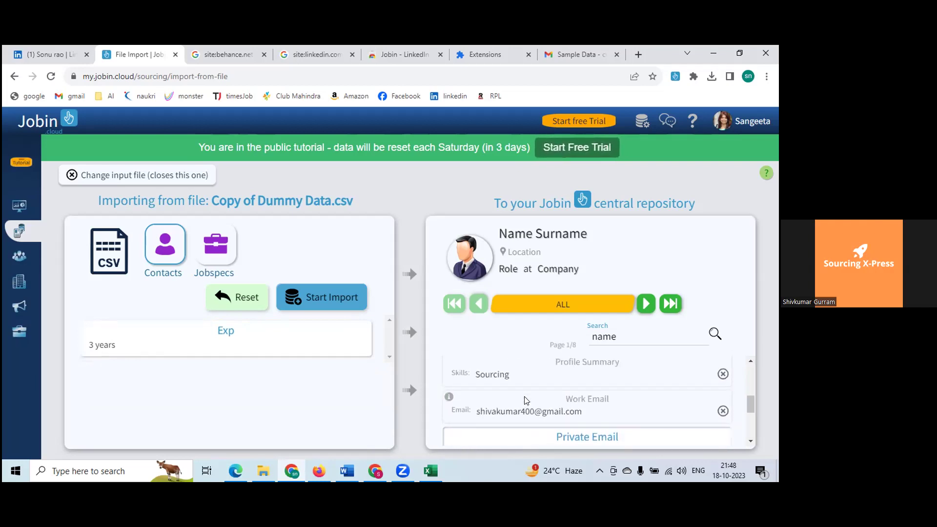
{"action": "scroll", "coordinate": [526, 400], "scroll_direction": "down", "scroll_amount": 3}
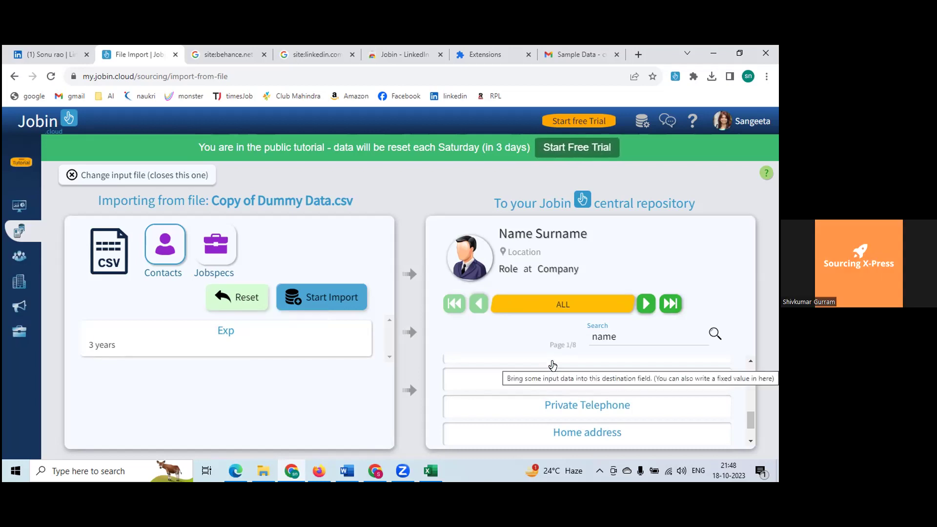
Step: Show only the main destination fields, then bring up the Sourcing options list
{"action": "left_click", "coordinate": [556, 309]}
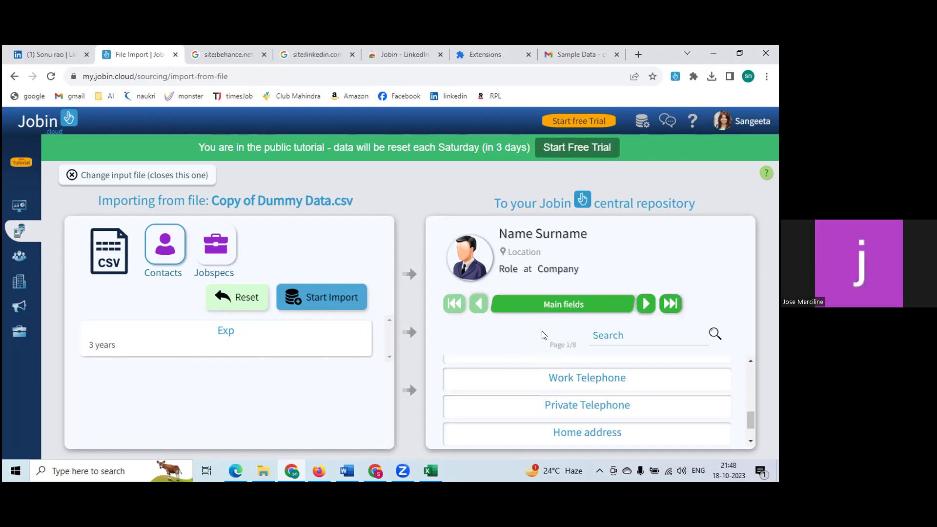
{"action": "scroll", "coordinate": [527, 396], "scroll_direction": "down", "scroll_amount": 1}
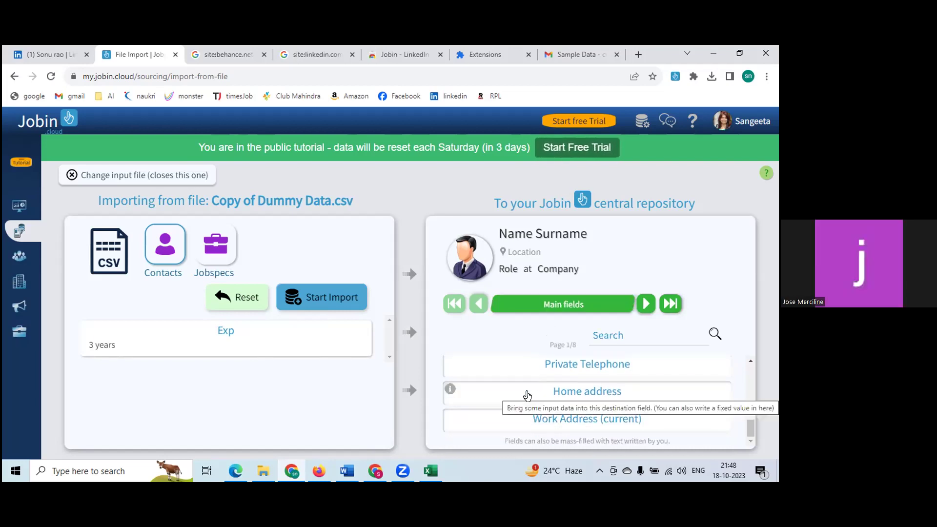
{"action": "scroll", "coordinate": [527, 395], "scroll_direction": "up", "scroll_amount": 3}
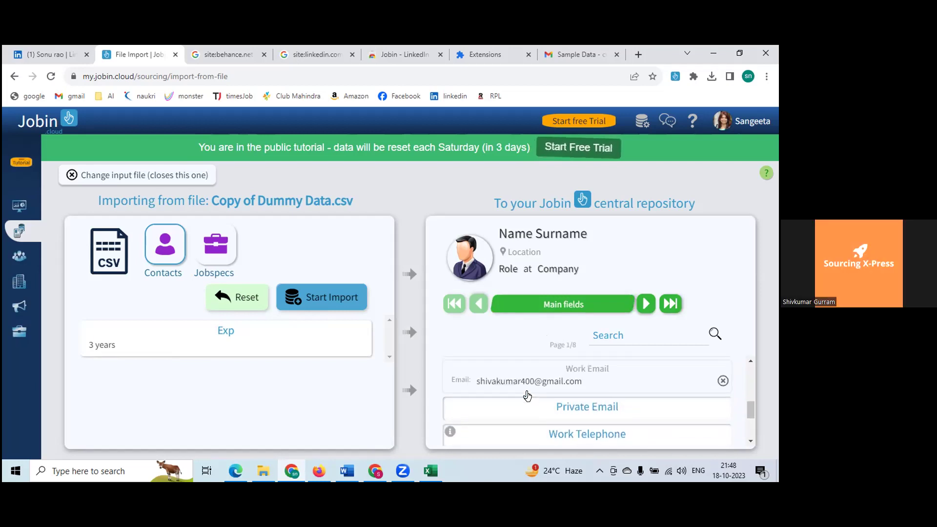
{"action": "scroll", "coordinate": [528, 395], "scroll_direction": "up", "scroll_amount": 3}
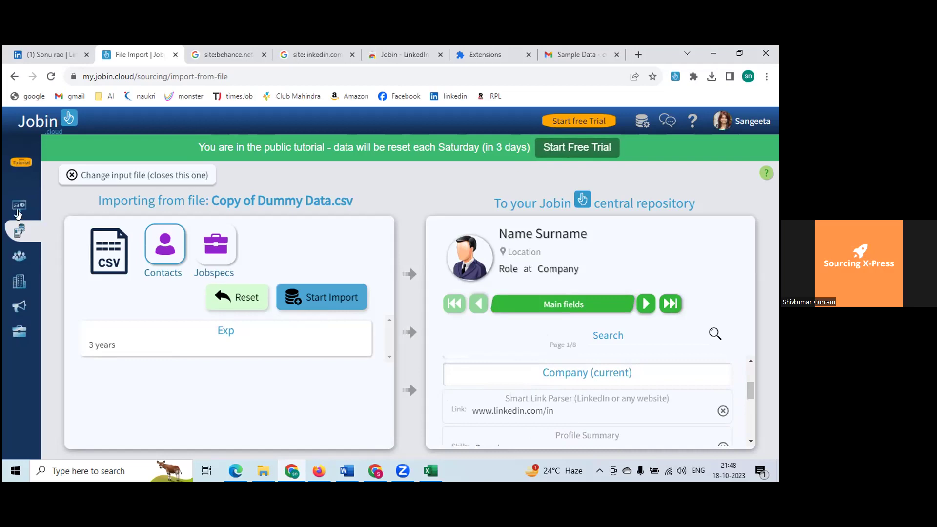
{"action": "left_click", "coordinate": [13, 230]}
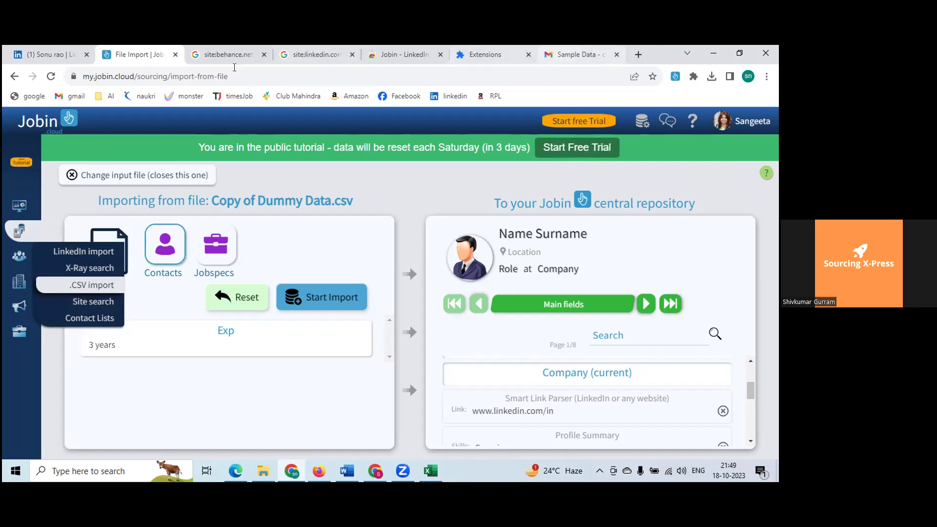
{"action": "left_click", "coordinate": [428, 473]}
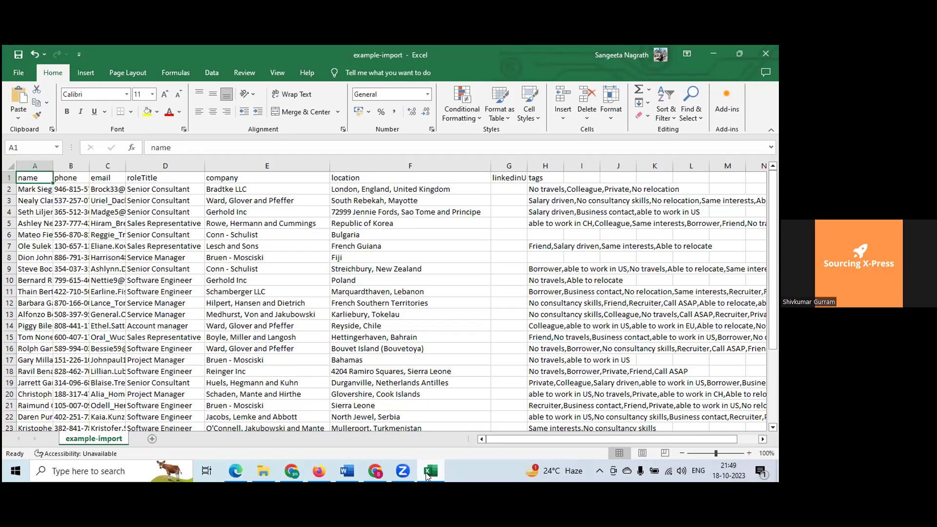
{"action": "left_click", "coordinate": [431, 471]}
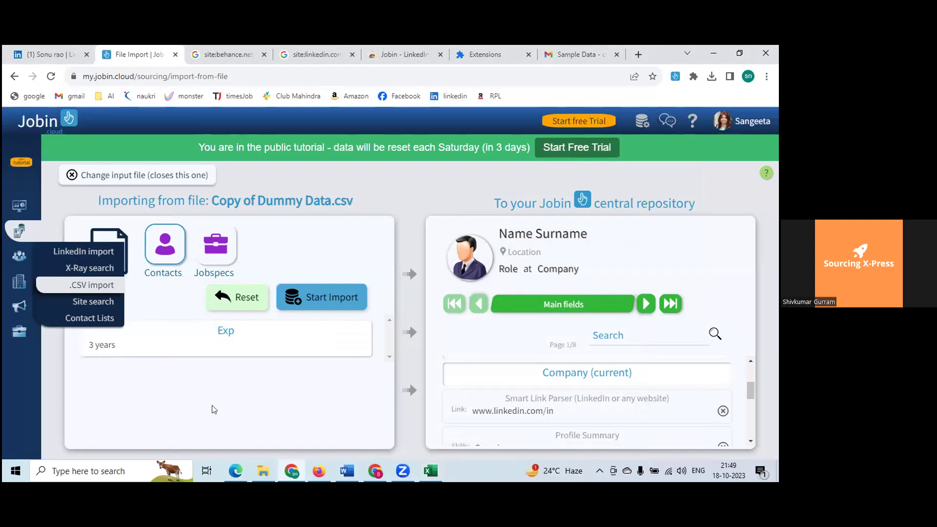
Step: Open Site search and browse the LinkedIn, Facebook, X, YouTube, Xing, Indeed and Medium cards
{"action": "left_click", "coordinate": [90, 302]}
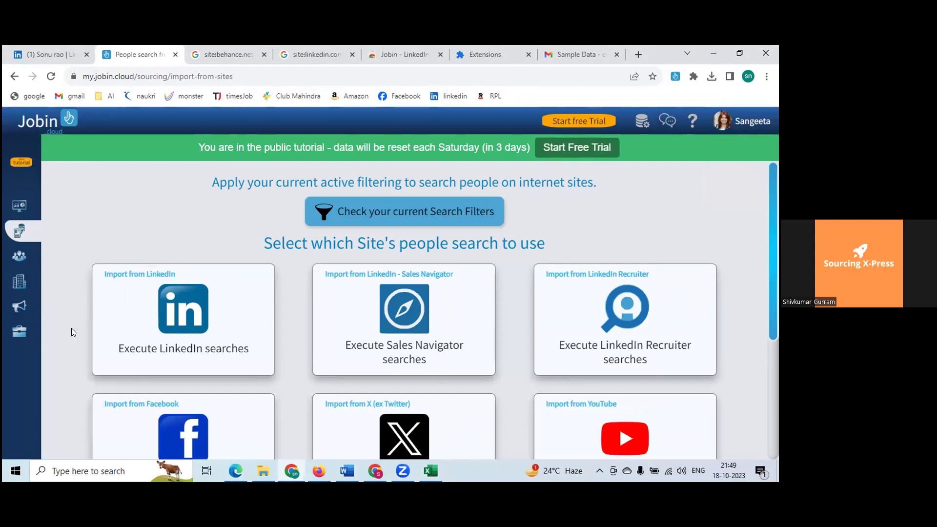
{"action": "scroll", "coordinate": [72, 332], "scroll_direction": "down", "scroll_amount": 2}
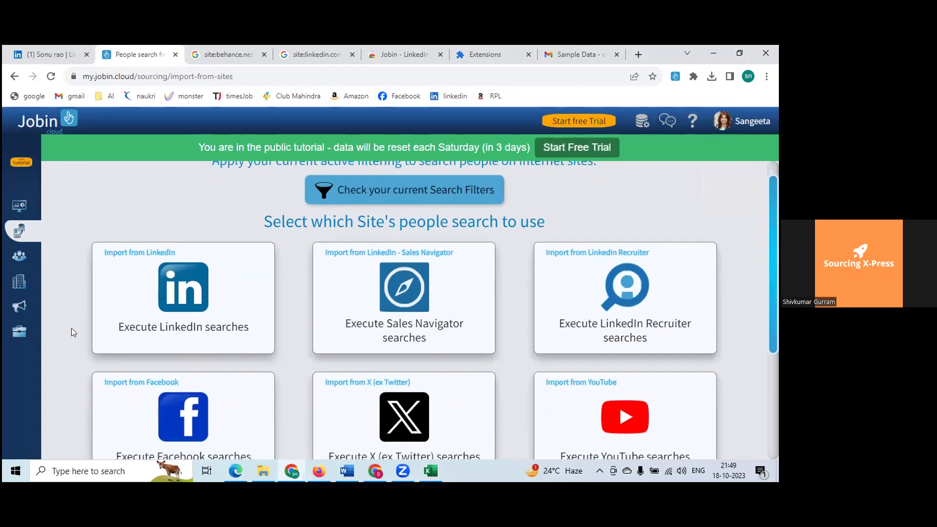
{"action": "scroll", "coordinate": [71, 332], "scroll_direction": "down", "scroll_amount": 2}
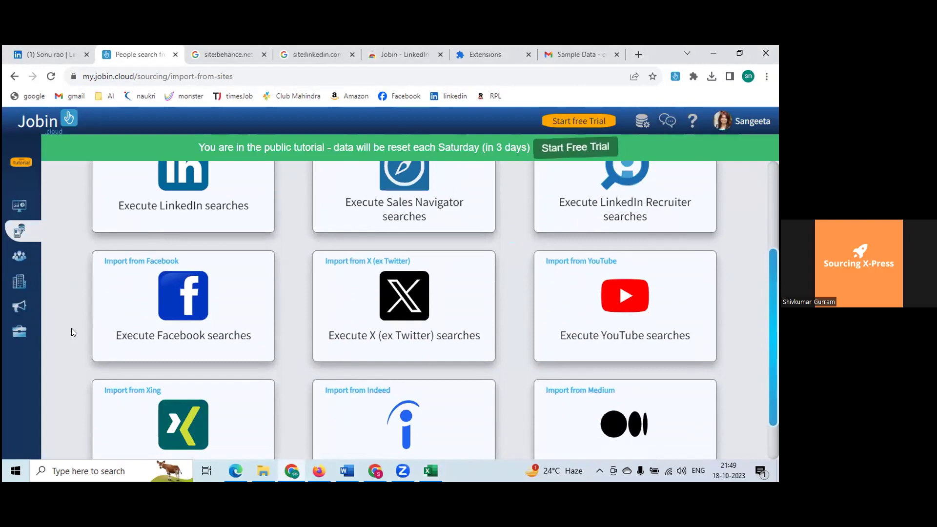
{"action": "scroll", "coordinate": [71, 328], "scroll_direction": "down", "scroll_amount": 1}
{"action": "scroll", "coordinate": [72, 332], "scroll_direction": "down", "scroll_amount": 1}
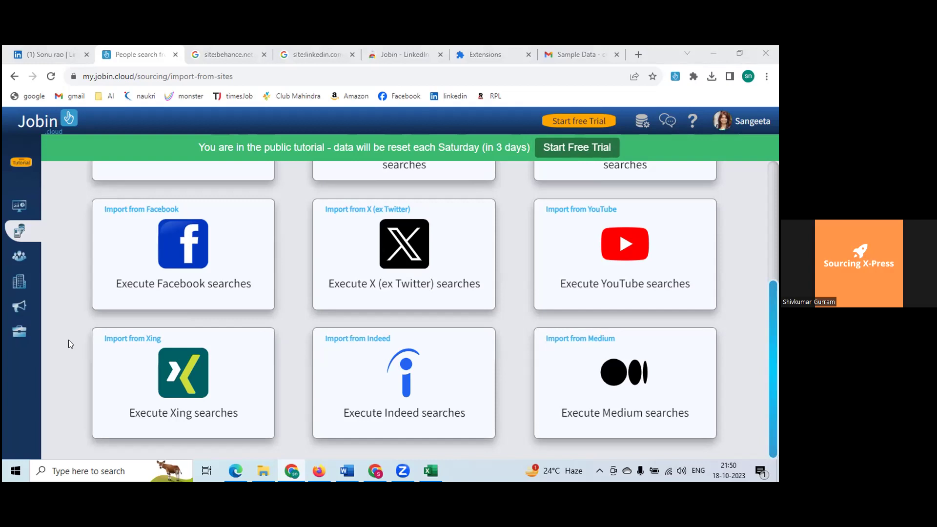
Step: Dismiss the browser context menu and reopen the Sourcing options flyout
{"action": "right_click", "coordinate": [68, 340]}
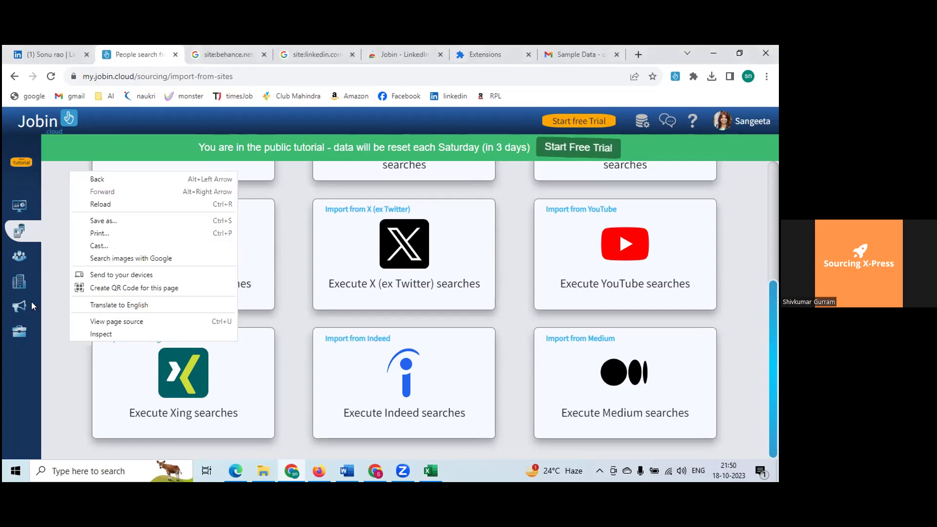
{"action": "left_click", "coordinate": [18, 233]}
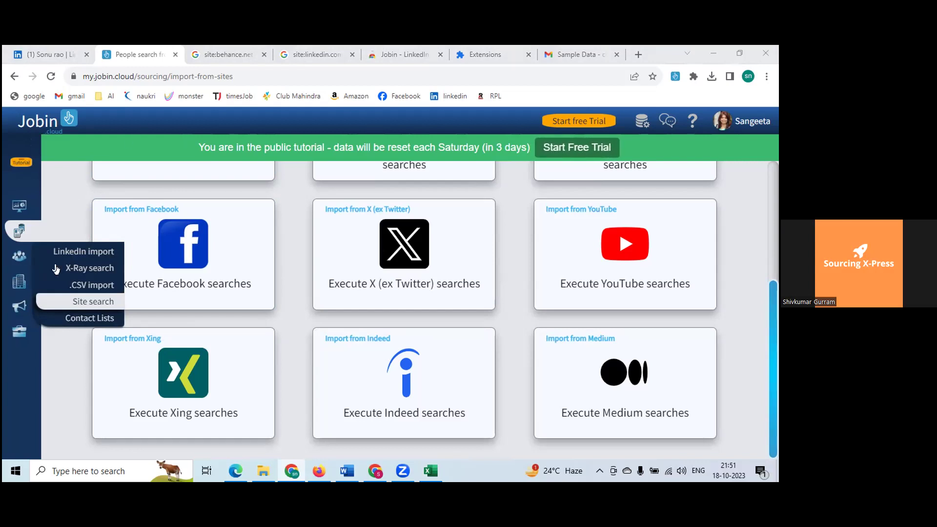
Step: Open the Contact Lists import page and scroll to the Yahoo Contacts export instructions
{"action": "left_click", "coordinate": [80, 319]}
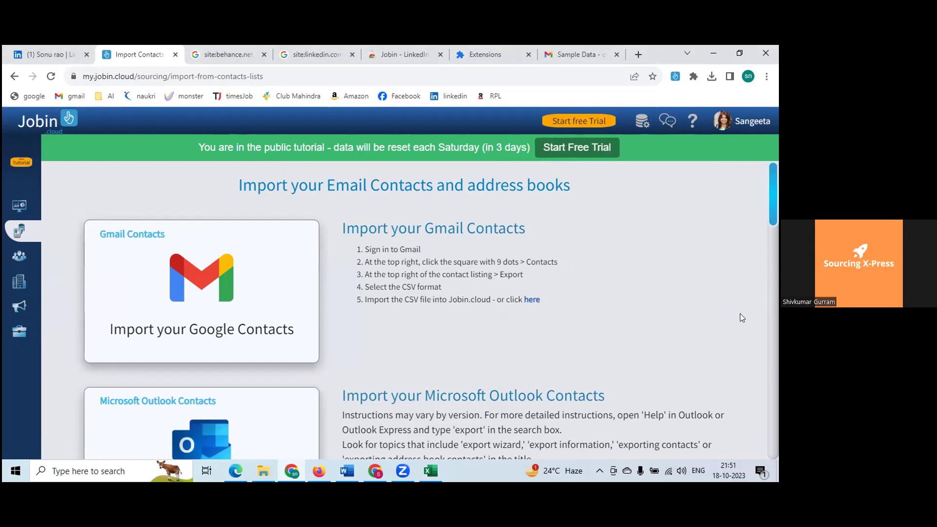
{"action": "scroll", "coordinate": [741, 316], "scroll_direction": "down", "scroll_amount": 2}
{"action": "scroll", "coordinate": [741, 317], "scroll_direction": "down", "scroll_amount": 1}
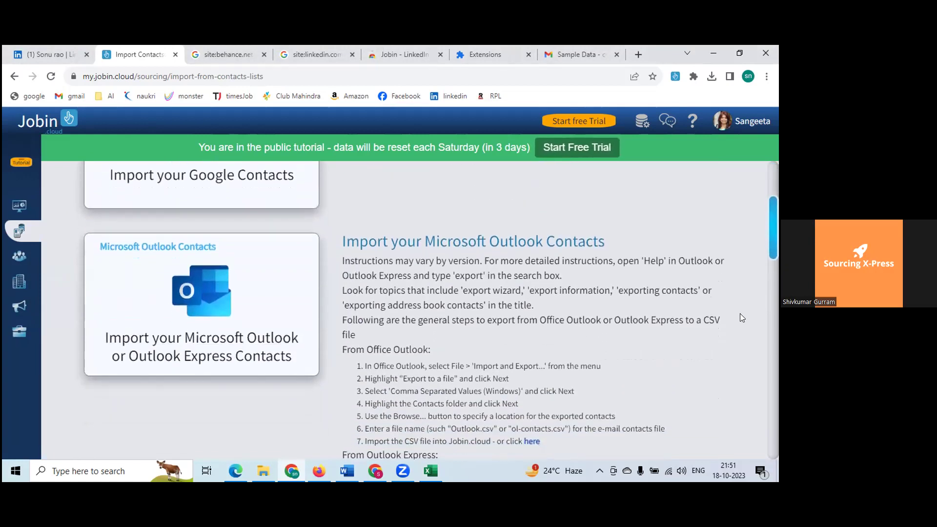
{"action": "scroll", "coordinate": [740, 313], "scroll_direction": "down", "scroll_amount": 5}
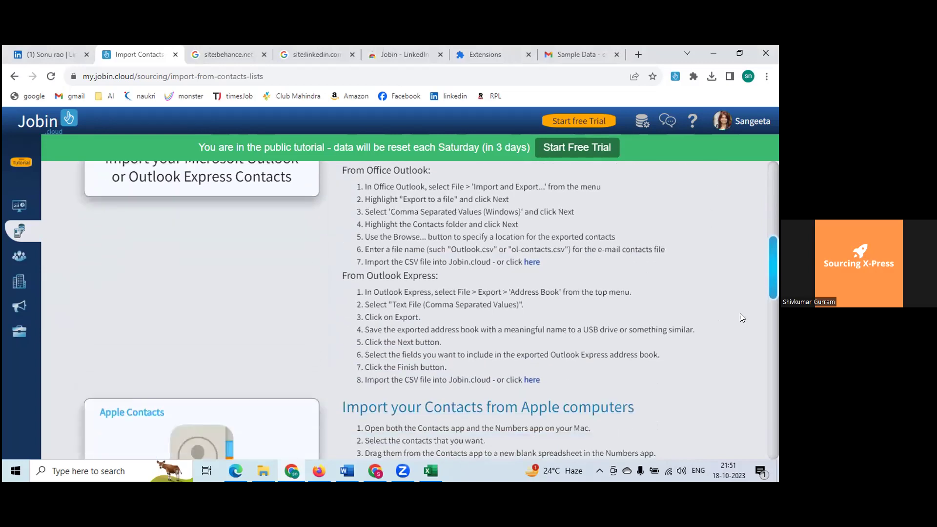
{"action": "scroll", "coordinate": [740, 315], "scroll_direction": "down", "scroll_amount": 2}
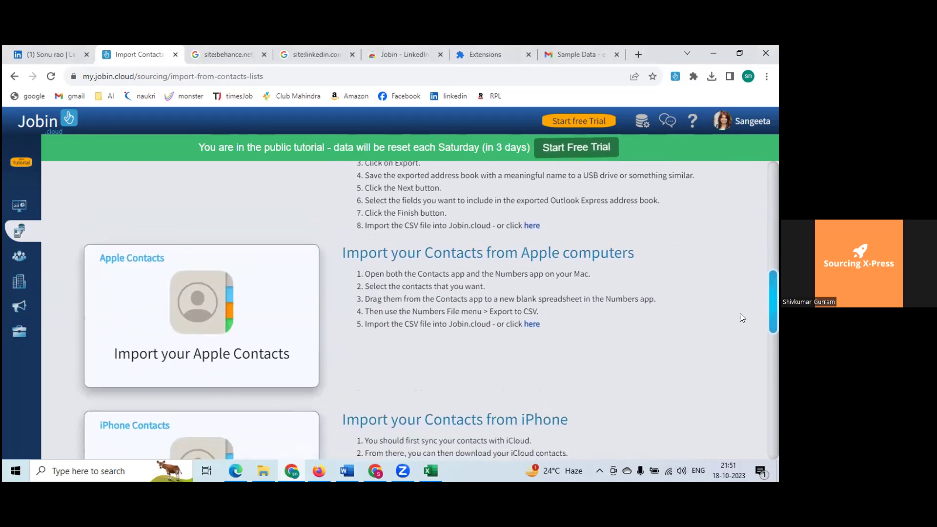
{"action": "scroll", "coordinate": [740, 318], "scroll_direction": "down", "scroll_amount": 4}
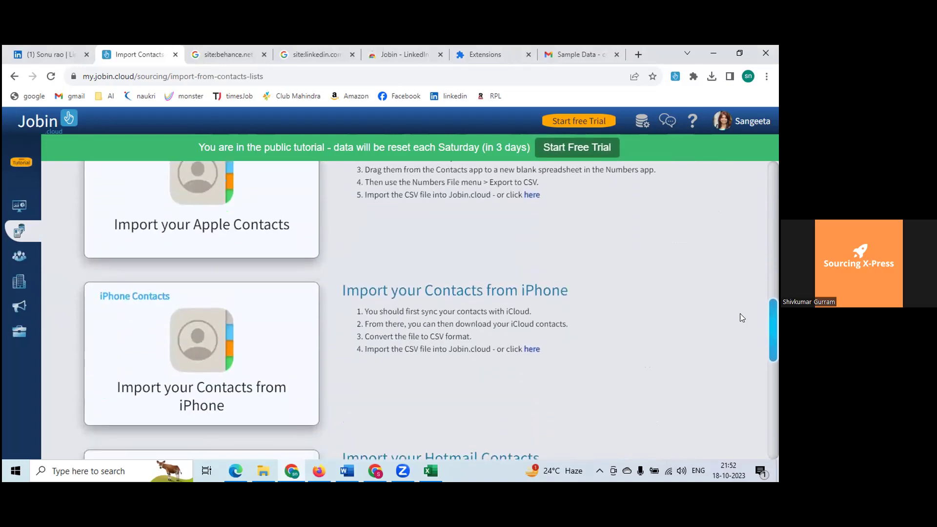
{"action": "scroll", "coordinate": [740, 317], "scroll_direction": "down", "scroll_amount": 3}
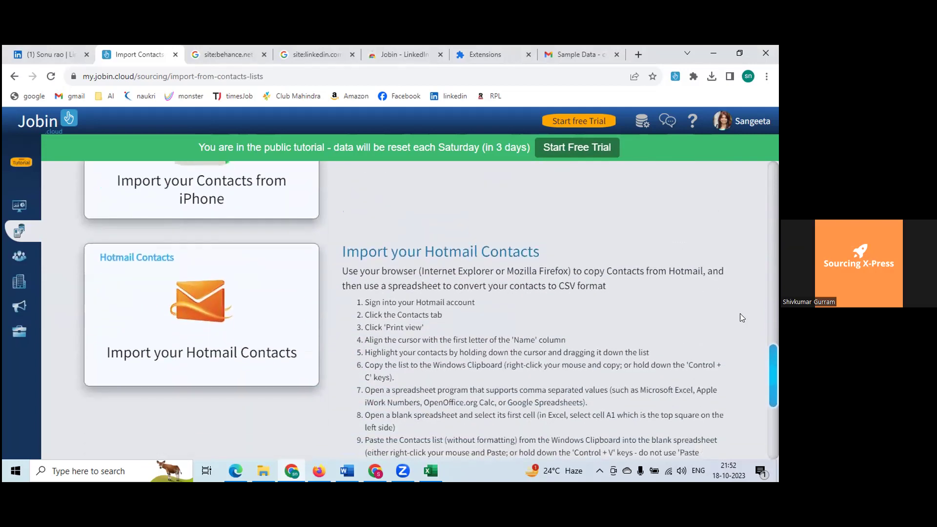
{"action": "scroll", "coordinate": [740, 317], "scroll_direction": "down", "scroll_amount": 4}
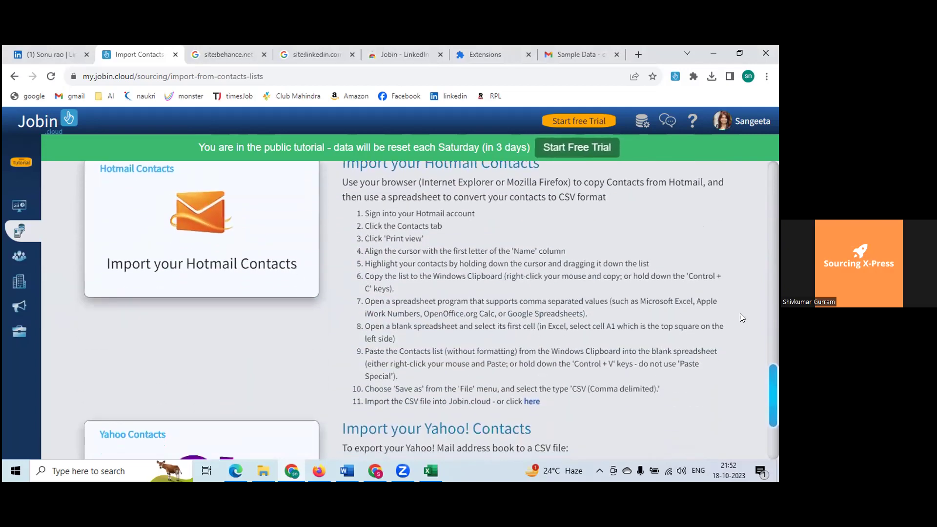
{"action": "scroll", "coordinate": [741, 314], "scroll_direction": "down", "scroll_amount": 1}
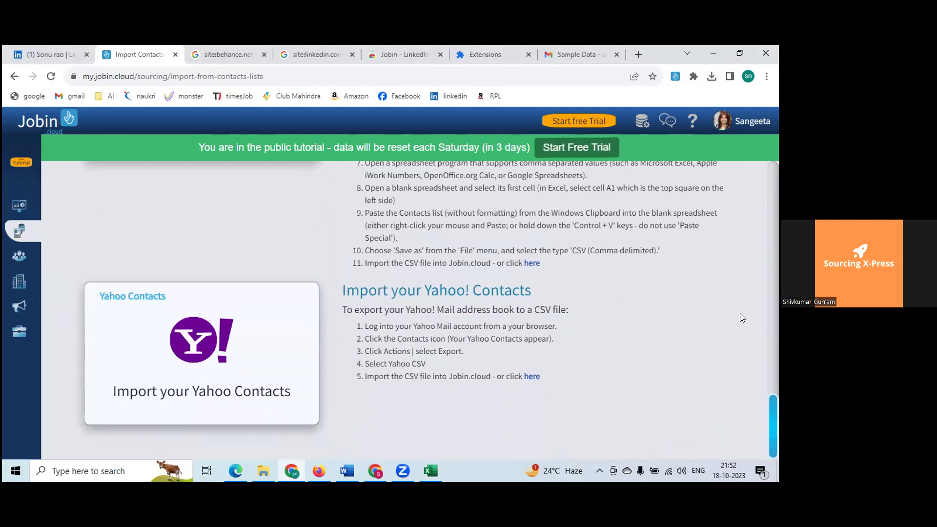
{"action": "scroll", "coordinate": [740, 313], "scroll_direction": "up", "scroll_amount": 1}
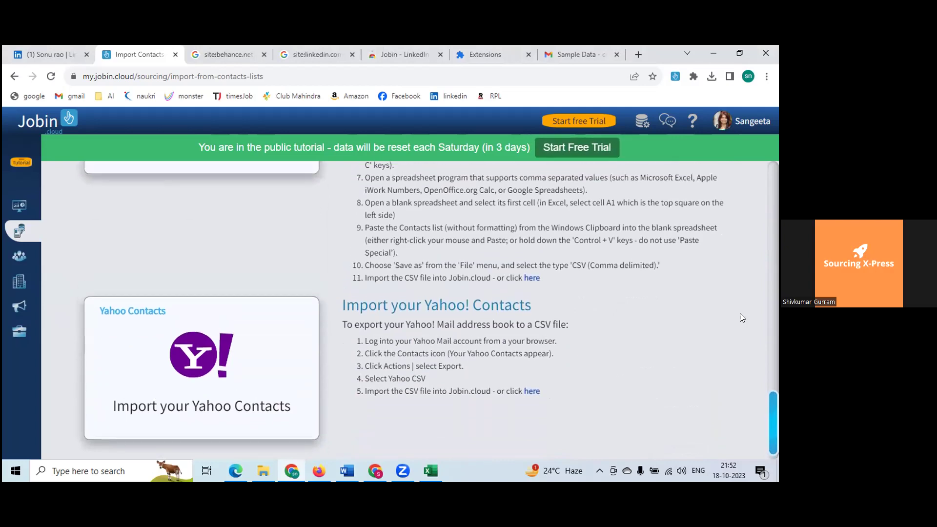
{"action": "scroll", "coordinate": [741, 314], "scroll_direction": "down", "scroll_amount": 1}
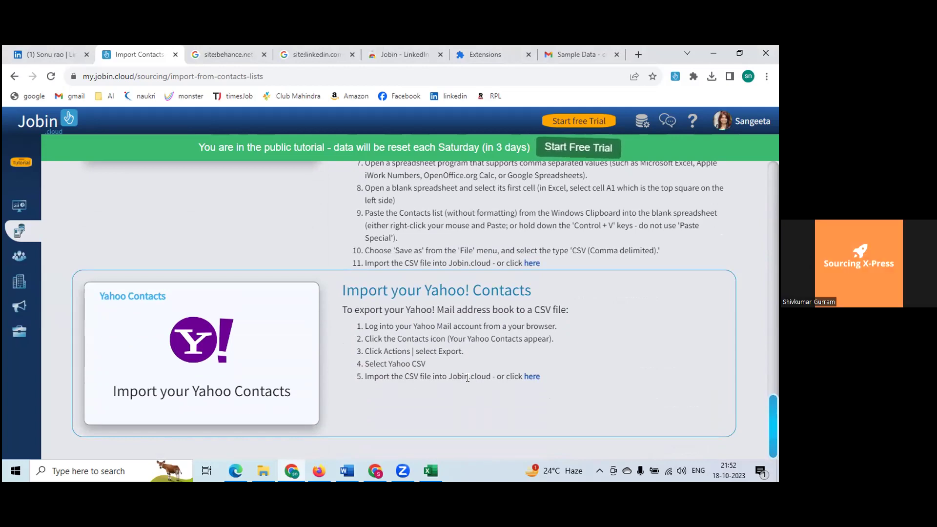
Step: Open the CSV file import and load Copy of Dummy Data.csv
{"action": "mouse_move", "coordinate": [42, 235]}
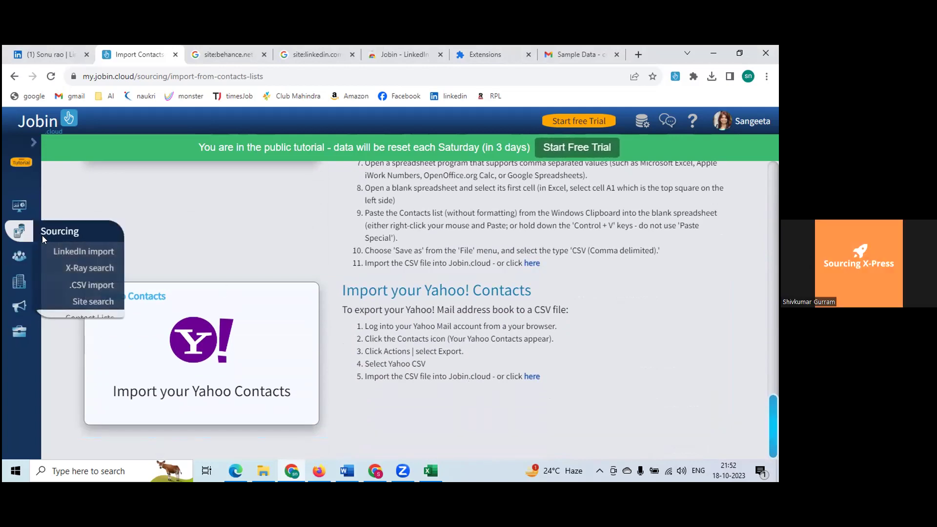
{"action": "left_click", "coordinate": [94, 283]}
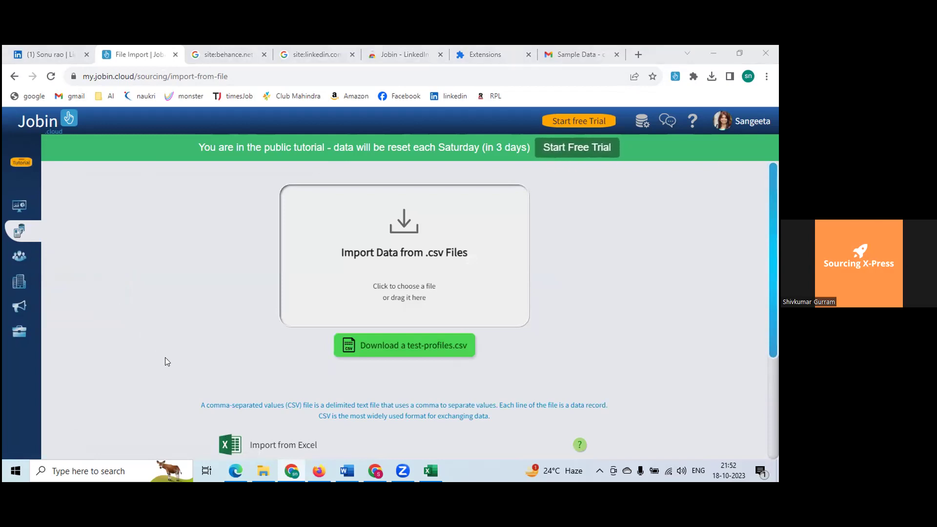
{"action": "left_click", "coordinate": [409, 228]}
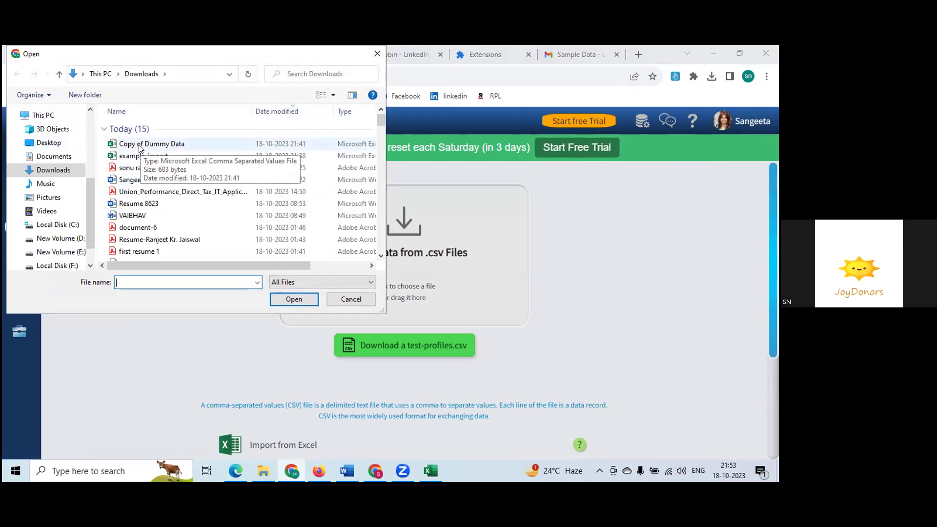
{"action": "double_click", "coordinate": [140, 145]}
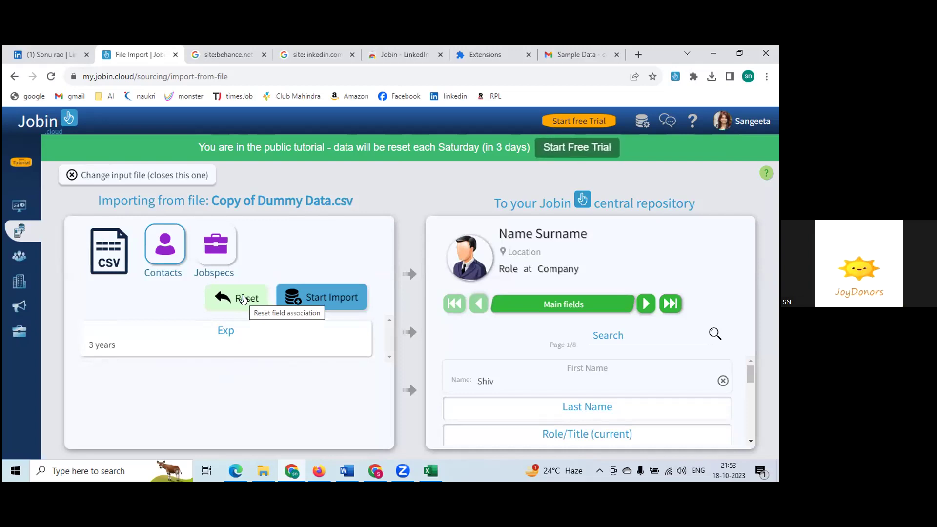
Step: Clear existing associations, then map Name to First Name and Email to Work Email
{"action": "left_click", "coordinate": [243, 300]}
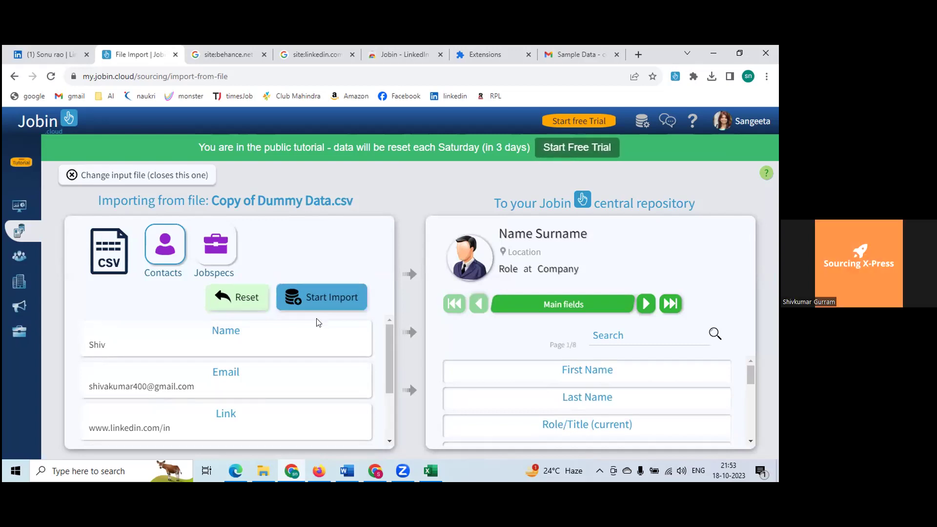
{"action": "left_click", "coordinate": [252, 336]}
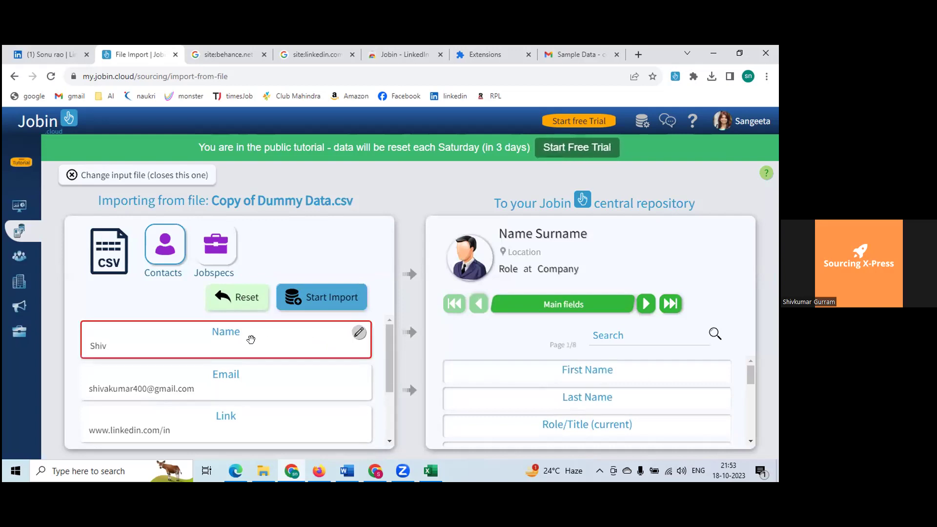
{"action": "left_click", "coordinate": [546, 369]}
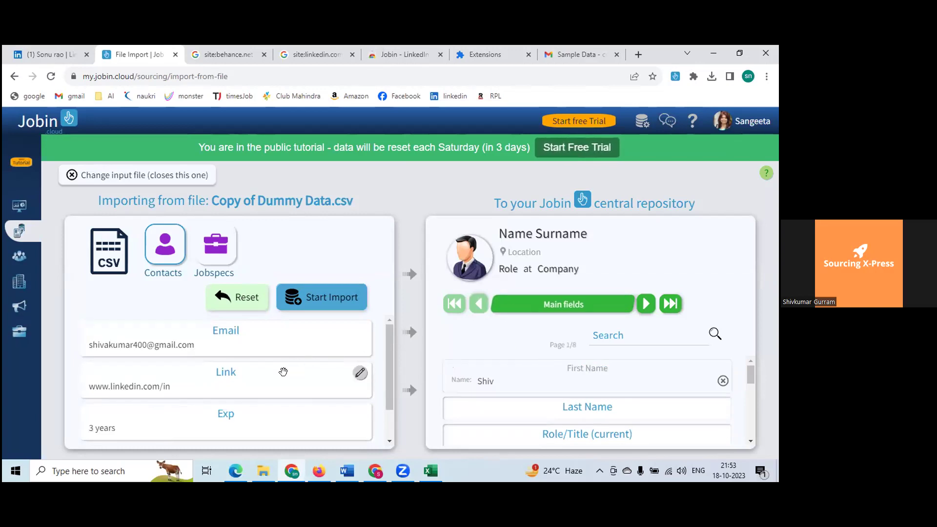
{"action": "left_click", "coordinate": [282, 342]}
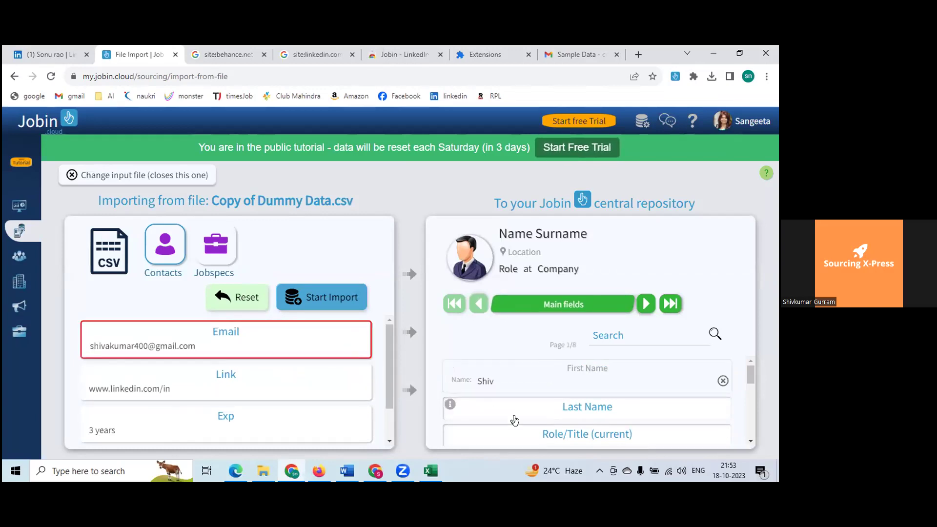
{"action": "scroll", "coordinate": [513, 419], "scroll_direction": "down", "scroll_amount": 3}
{"action": "scroll", "coordinate": [514, 419], "scroll_direction": "down", "scroll_amount": 2}
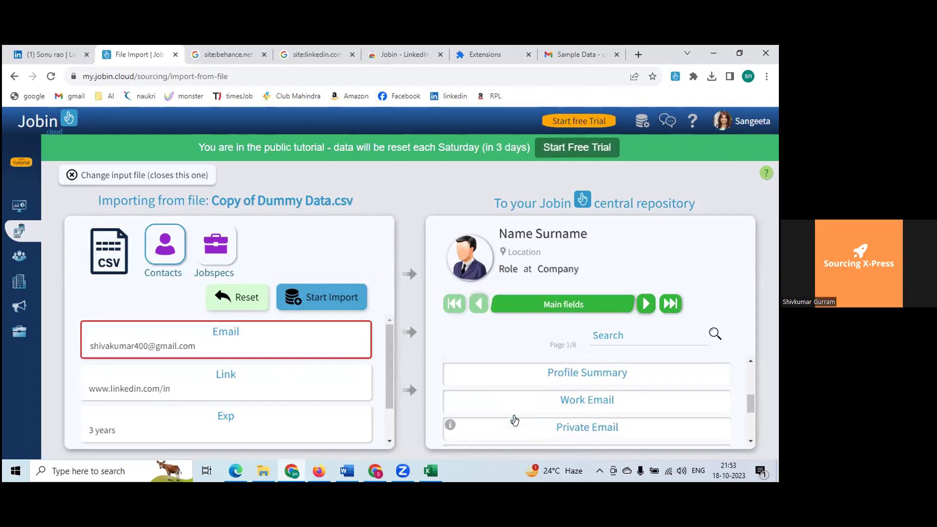
{"action": "left_click", "coordinate": [553, 406]}
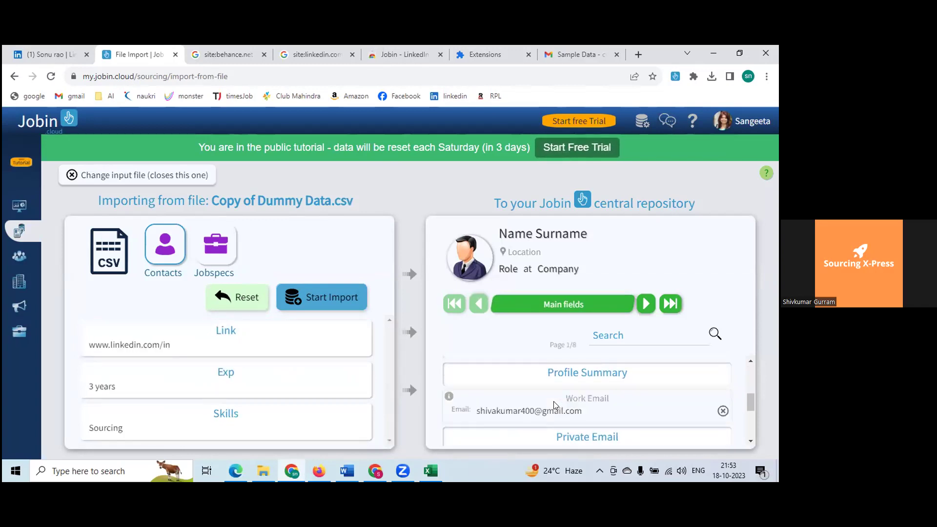
Step: Map the Link column to the Smart Link Parser field
{"action": "left_click", "coordinate": [282, 340]}
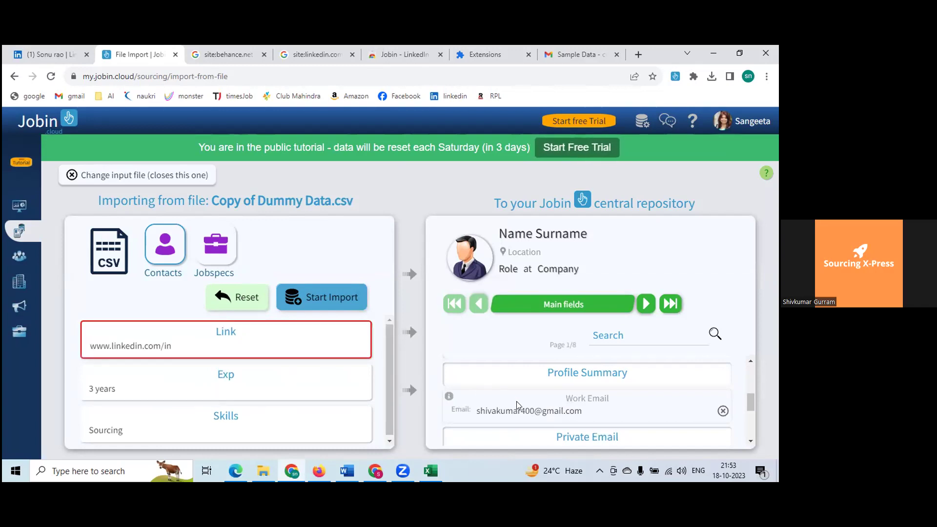
{"action": "scroll", "coordinate": [514, 402], "scroll_direction": "up", "scroll_amount": 2}
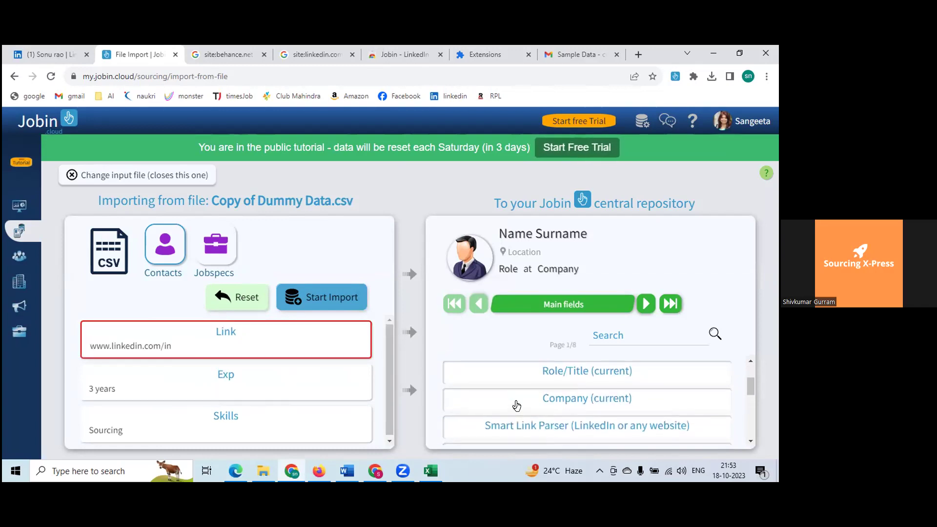
{"action": "left_click", "coordinate": [519, 428]}
{"action": "scroll", "coordinate": [518, 428], "scroll_direction": "down", "scroll_amount": 2}
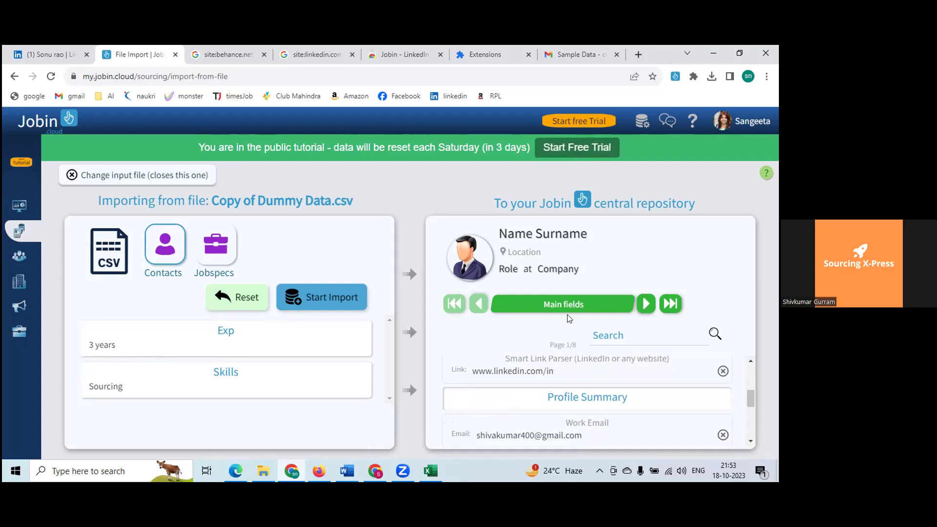
Step: On the contacts fields page, open LinkedIn manual input for all imported contacts
{"action": "left_click", "coordinate": [644, 306]}
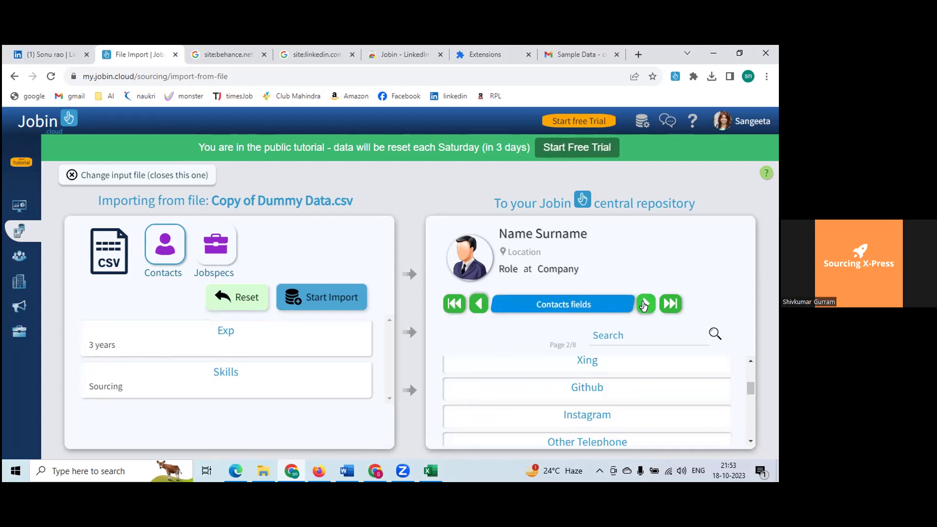
{"action": "scroll", "coordinate": [607, 371], "scroll_direction": "up", "scroll_amount": 3}
{"action": "scroll", "coordinate": [607, 371], "scroll_direction": "down", "scroll_amount": 5}
{"action": "scroll", "coordinate": [607, 371], "scroll_direction": "up", "scroll_amount": 2}
{"action": "scroll", "coordinate": [606, 372], "scroll_direction": "up", "scroll_amount": 3}
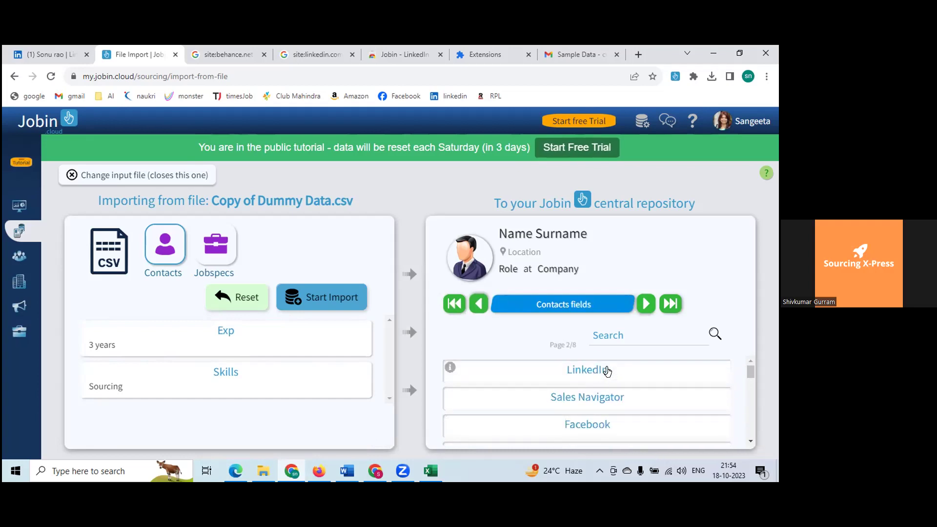
{"action": "left_click", "coordinate": [588, 371]}
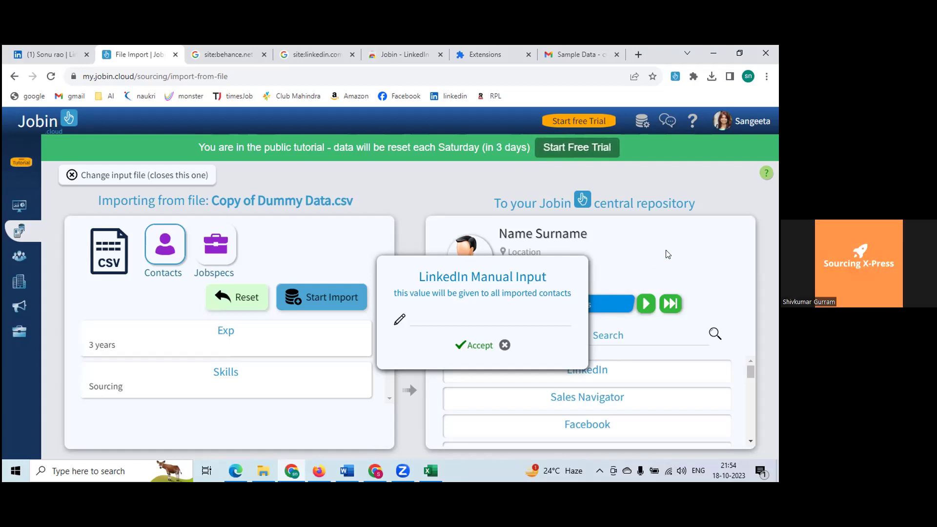
Step: Dismiss the LinkedIn prompt and map Skills to the CV Details Skills field
{"action": "left_click", "coordinate": [690, 250]}
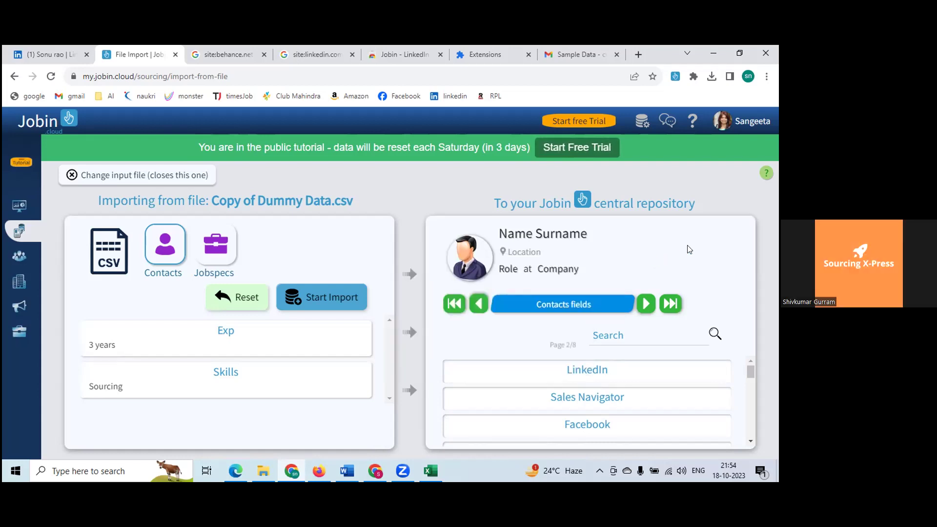
{"action": "left_click", "coordinate": [645, 304]}
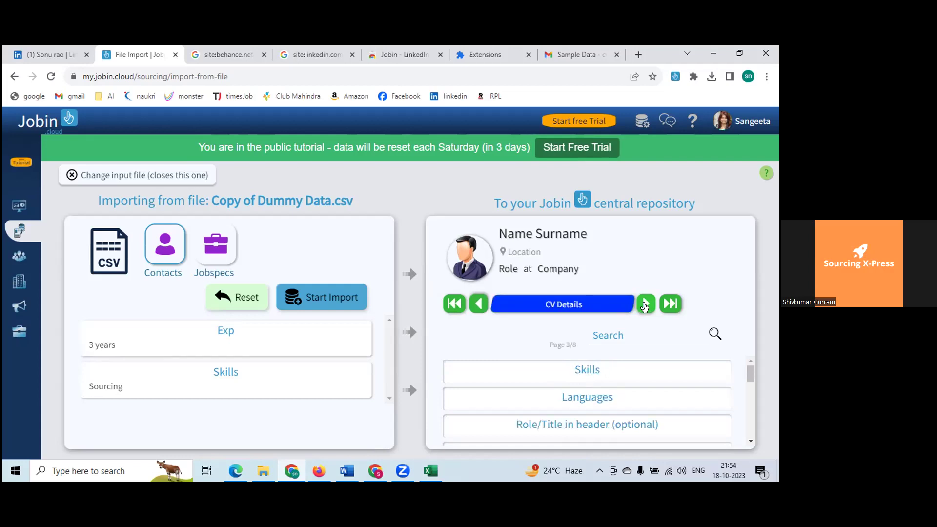
{"action": "left_click", "coordinate": [235, 375]}
{"action": "left_click", "coordinate": [543, 375]}
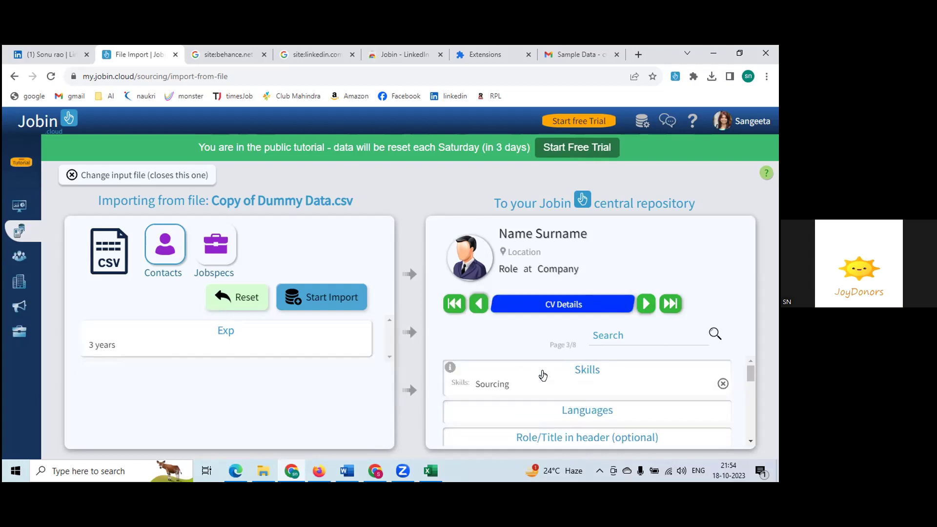
Step: Map the Exp column (3 years) to Industry experiences (current)
{"action": "scroll", "coordinate": [607, 396], "scroll_direction": "down", "scroll_amount": 5}
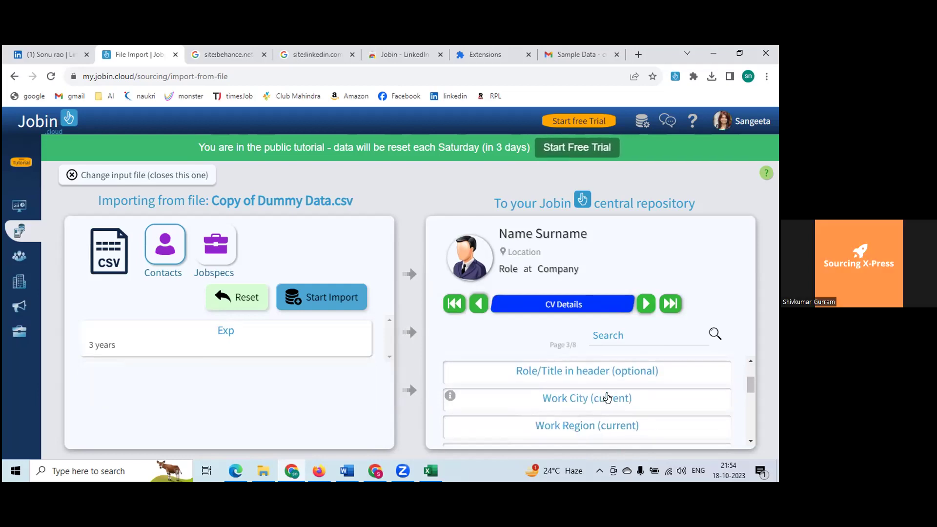
{"action": "scroll", "coordinate": [607, 396], "scroll_direction": "down", "scroll_amount": 3}
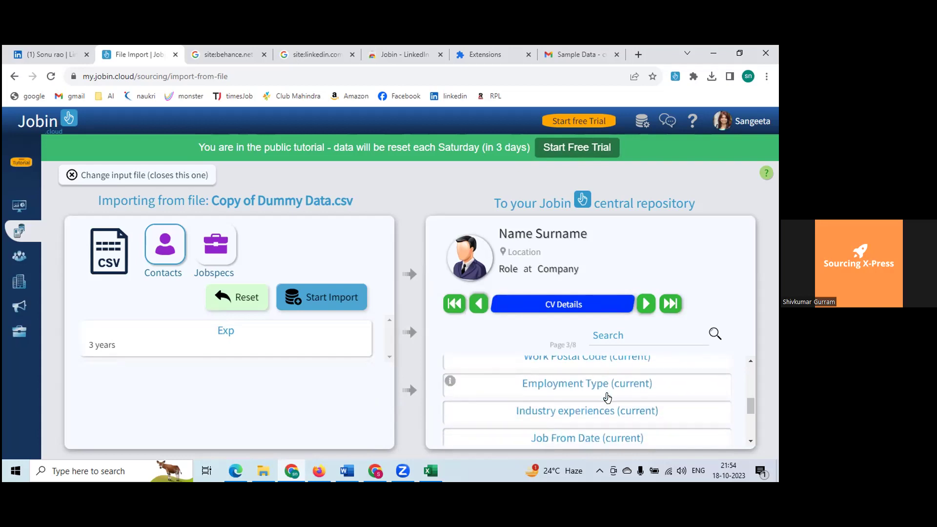
{"action": "scroll", "coordinate": [605, 397], "scroll_direction": "down", "scroll_amount": 1}
{"action": "scroll", "coordinate": [604, 396], "scroll_direction": "up", "scroll_amount": 2}
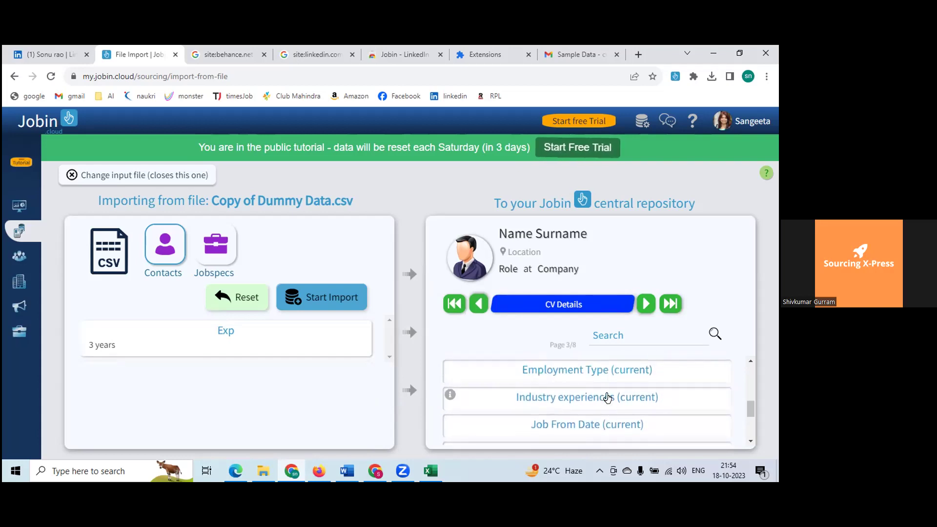
{"action": "scroll", "coordinate": [622, 398], "scroll_direction": "down", "scroll_amount": 3}
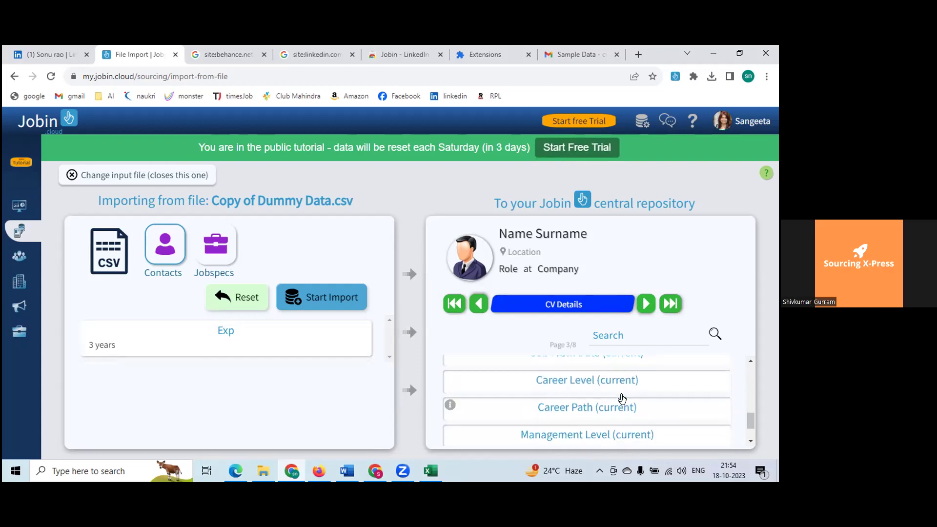
{"action": "left_click", "coordinate": [645, 302]}
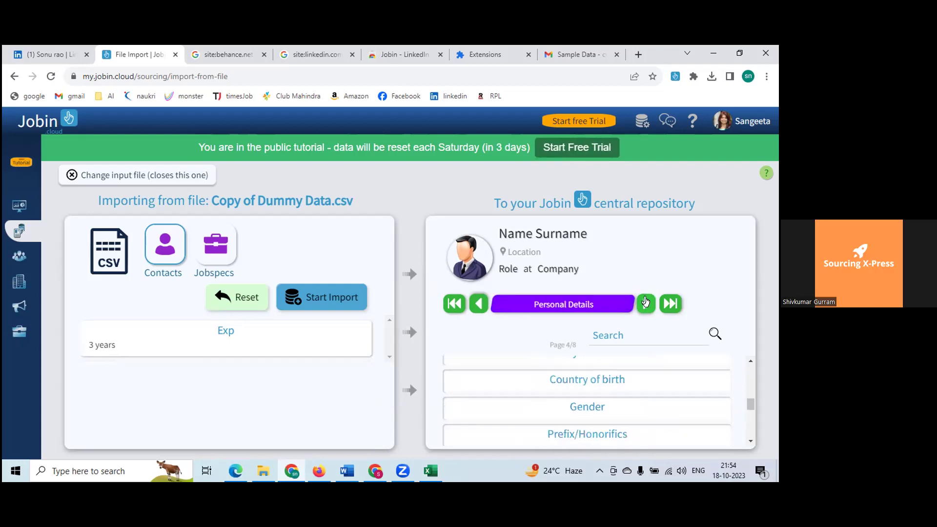
{"action": "left_click", "coordinate": [479, 304]}
{"action": "scroll", "coordinate": [593, 428], "scroll_direction": "down", "scroll_amount": 2}
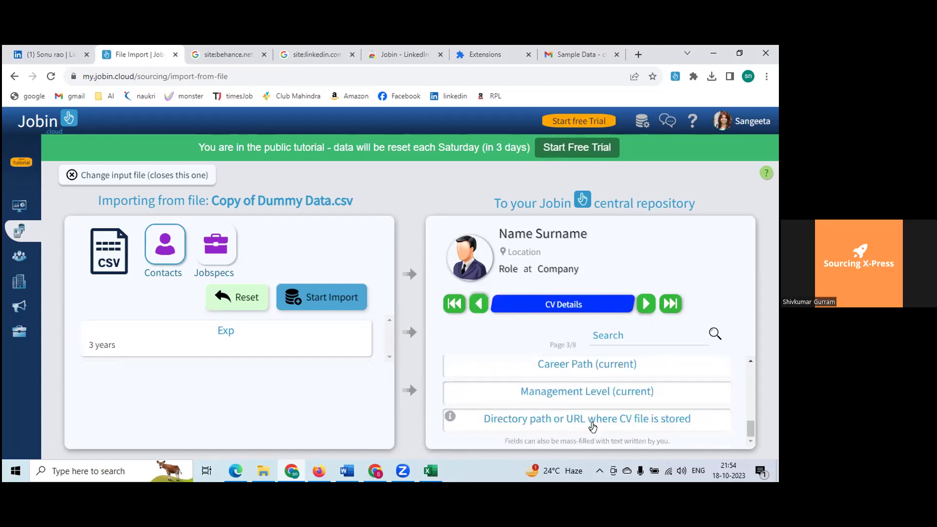
{"action": "scroll", "coordinate": [593, 428], "scroll_direction": "up", "scroll_amount": 3}
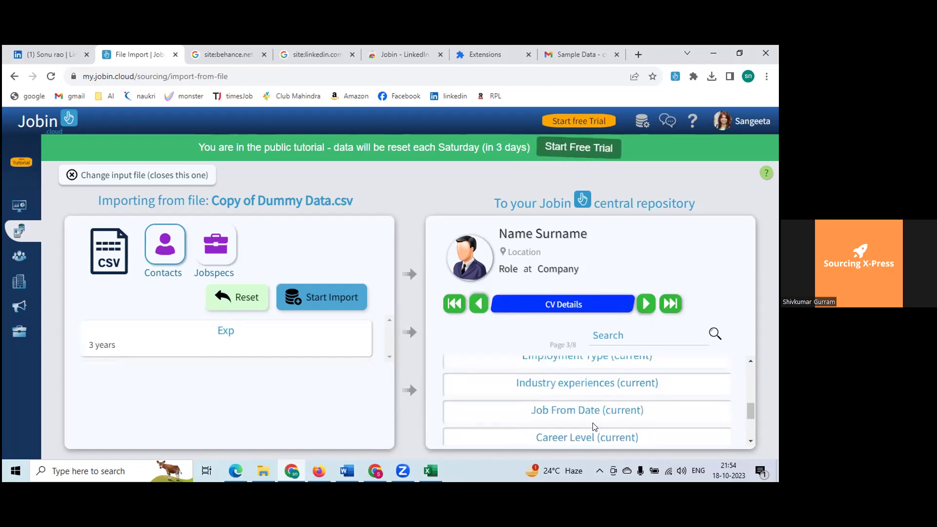
{"action": "scroll", "coordinate": [594, 426], "scroll_direction": "up", "scroll_amount": 1}
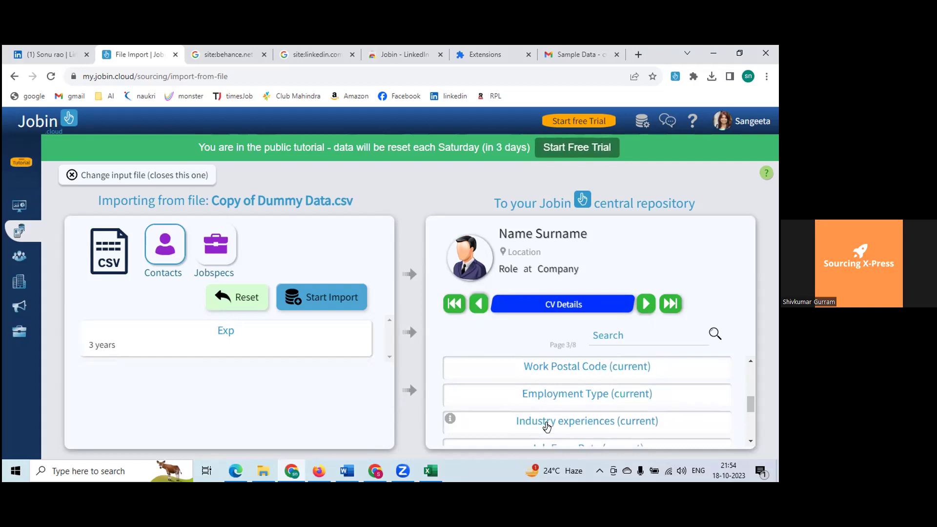
{"action": "left_click", "coordinate": [250, 335]}
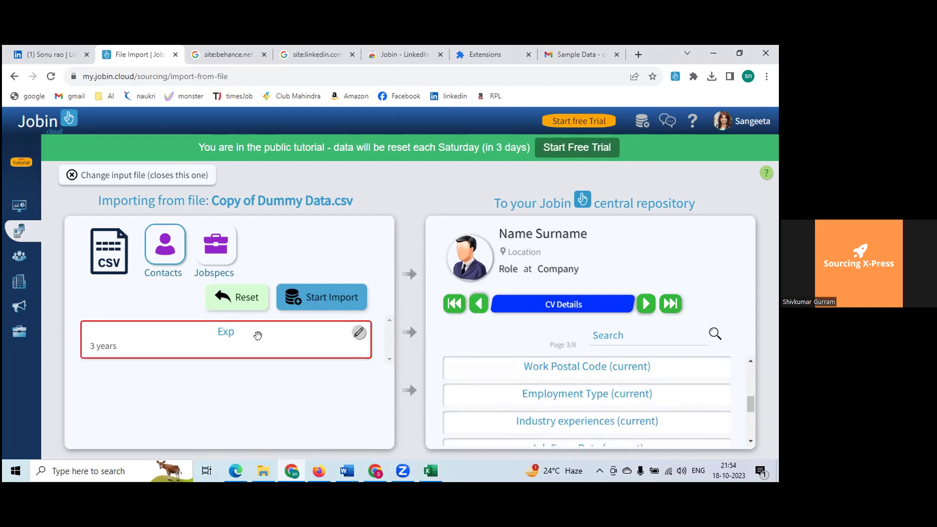
{"action": "left_click", "coordinate": [536, 421]}
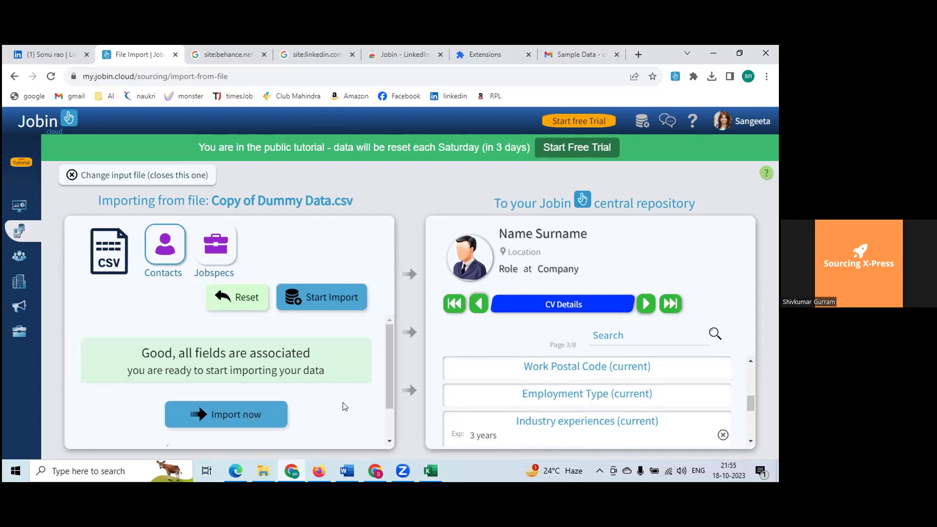
Step: Start importing the mapped Copy of Dummy Data.csv contacts
{"action": "left_click", "coordinate": [217, 414]}
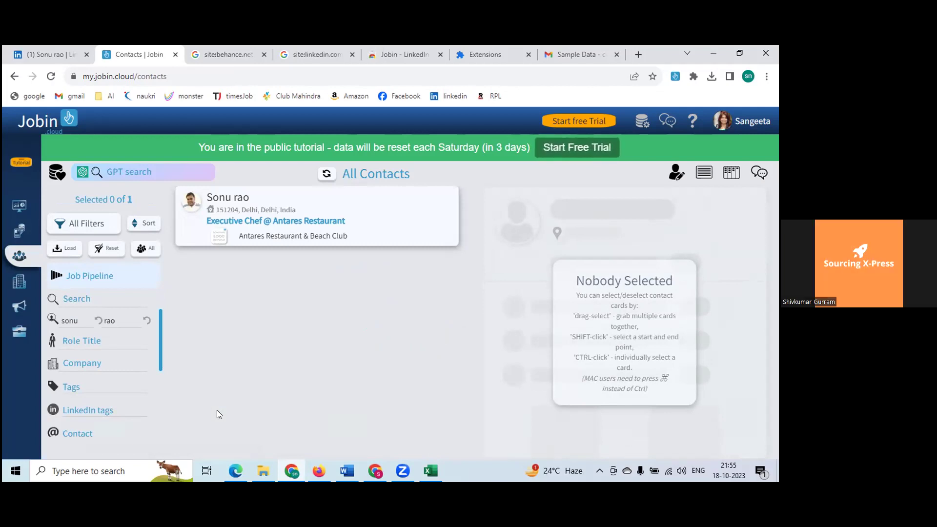
Step: Reload the page, reset the name search, and browse the full 12404-contact list
{"action": "left_click", "coordinate": [50, 76]}
{"action": "left_click", "coordinate": [106, 246]}
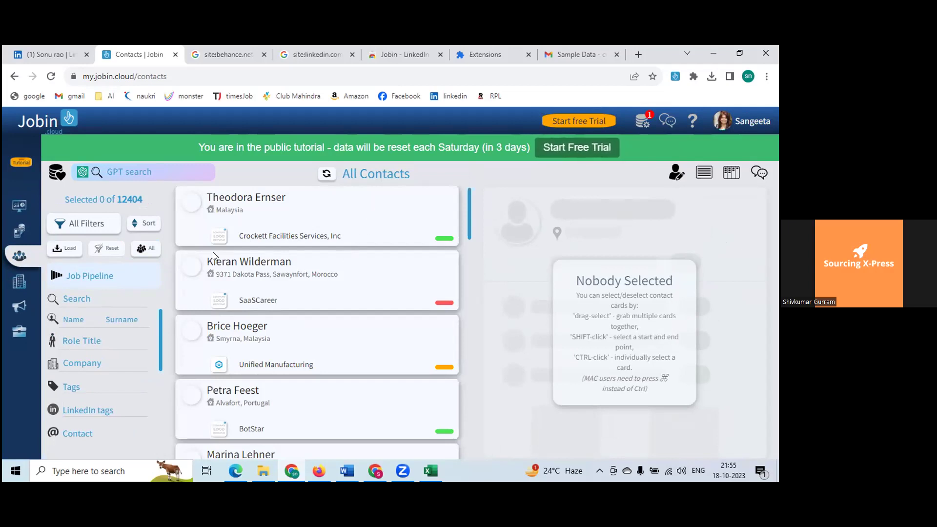
{"action": "scroll", "coordinate": [316, 262], "scroll_direction": "down", "scroll_amount": 1}
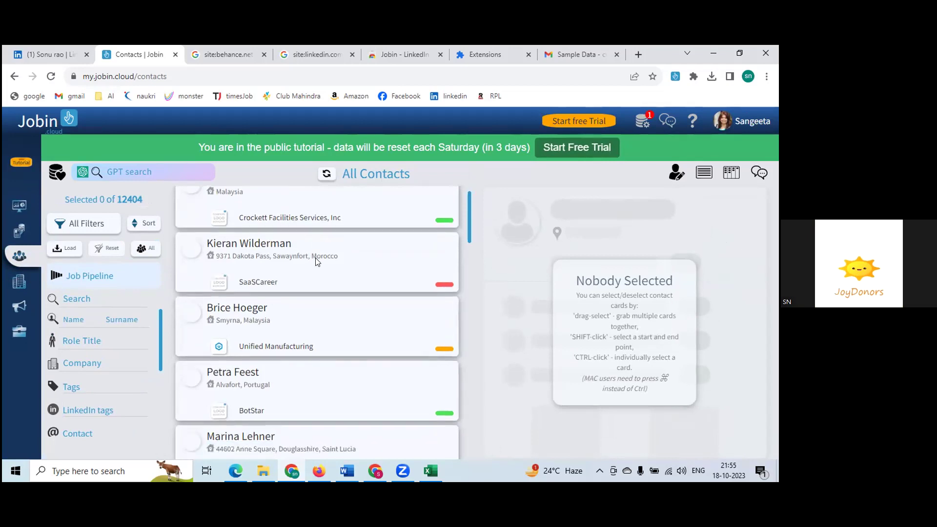
{"action": "scroll", "coordinate": [317, 262], "scroll_direction": "down", "scroll_amount": 2}
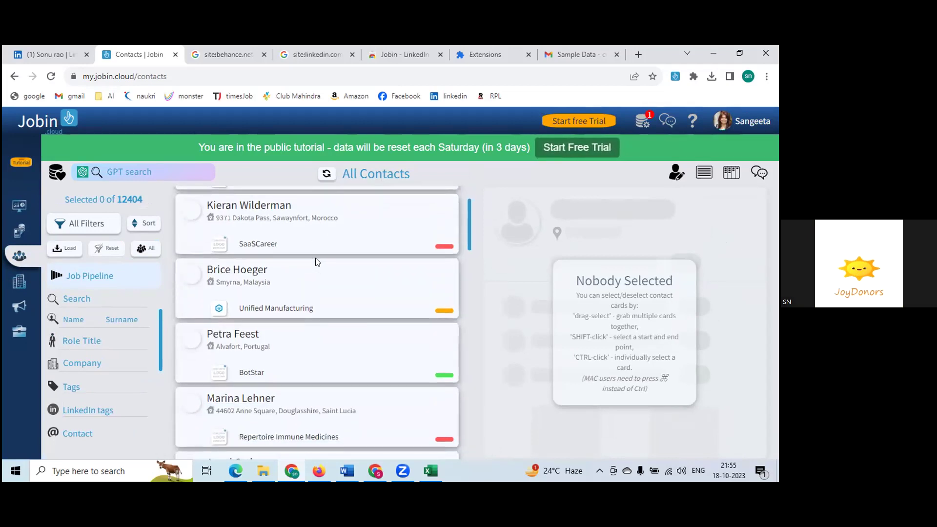
{"action": "scroll", "coordinate": [315, 263], "scroll_direction": "down", "scroll_amount": 2}
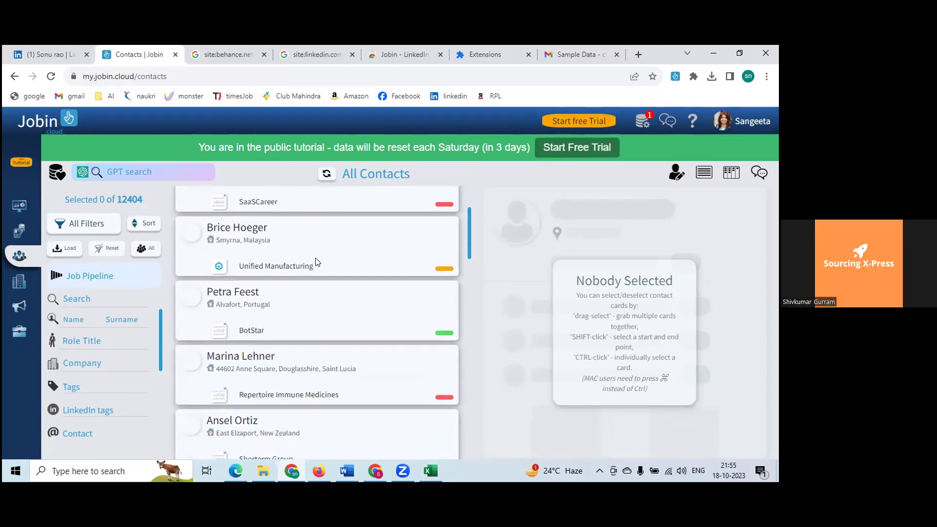
{"action": "scroll", "coordinate": [316, 262], "scroll_direction": "down", "scroll_amount": 5}
{"action": "scroll", "coordinate": [316, 262], "scroll_direction": "down", "scroll_amount": 2}
{"action": "scroll", "coordinate": [316, 262], "scroll_direction": "down", "scroll_amount": 2}
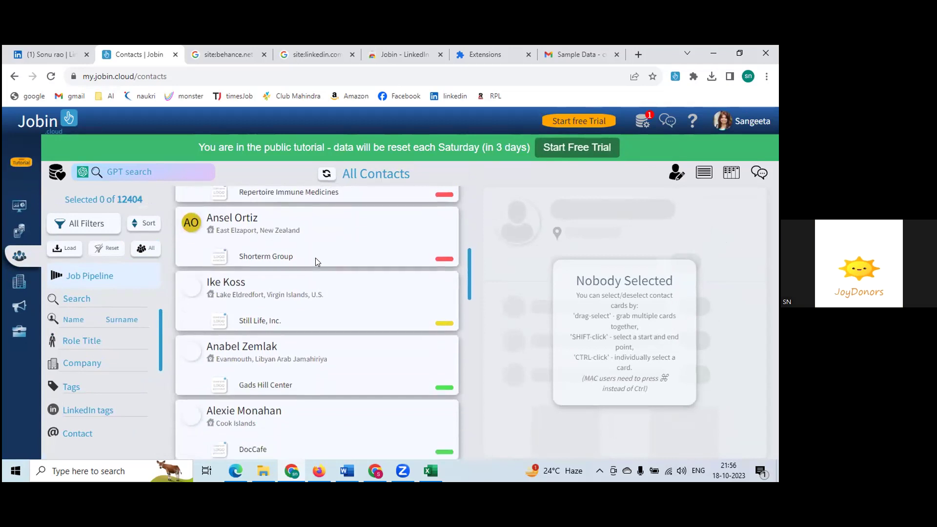
{"action": "scroll", "coordinate": [315, 259], "scroll_direction": "down", "scroll_amount": 4}
{"action": "scroll", "coordinate": [315, 263], "scroll_direction": "down", "scroll_amount": 10}
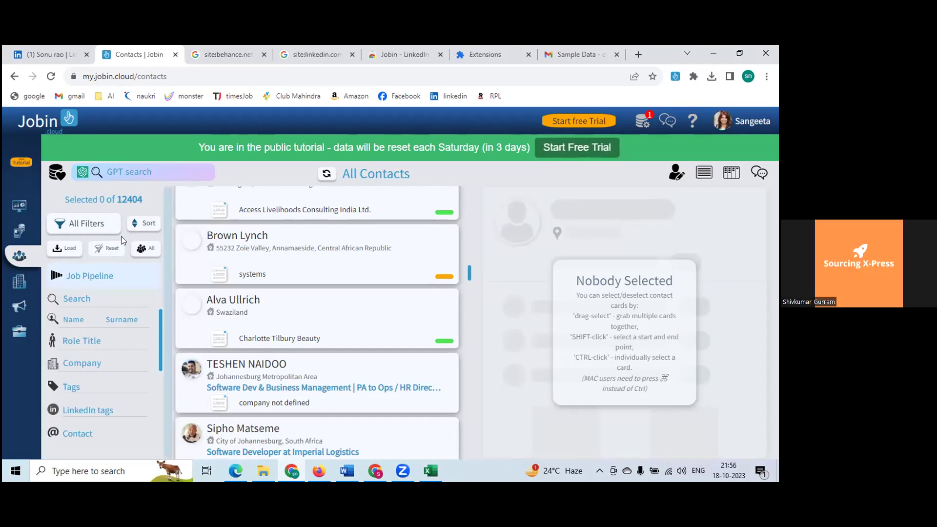
Step: Open the ranking criteria options, which have no saved criteria to load
{"action": "scroll", "coordinate": [317, 378], "scroll_direction": "down", "scroll_amount": 4}
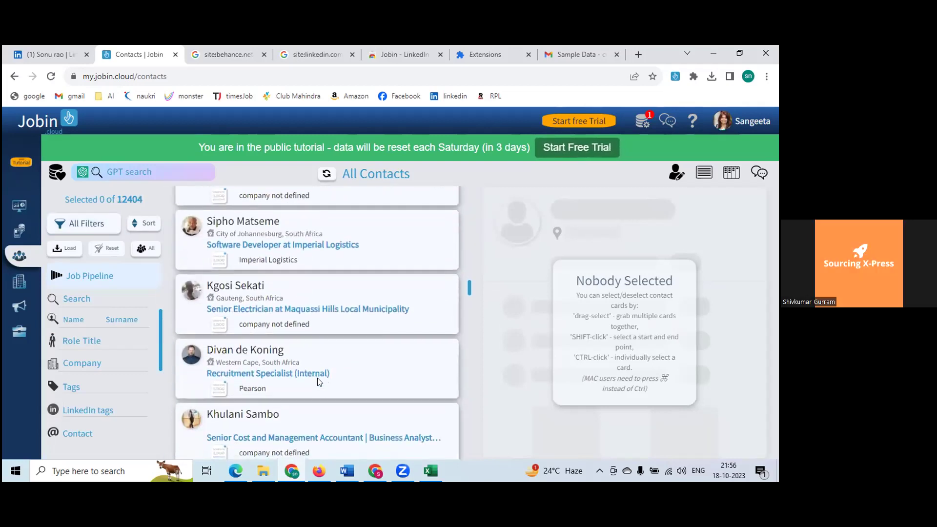
{"action": "scroll", "coordinate": [318, 381], "scroll_direction": "up", "scroll_amount": 8}
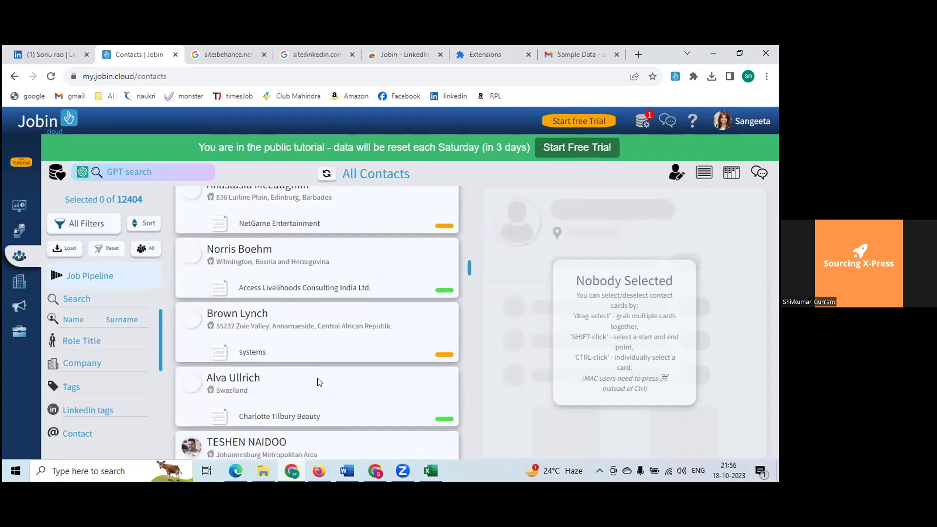
{"action": "left_click", "coordinate": [387, 174]}
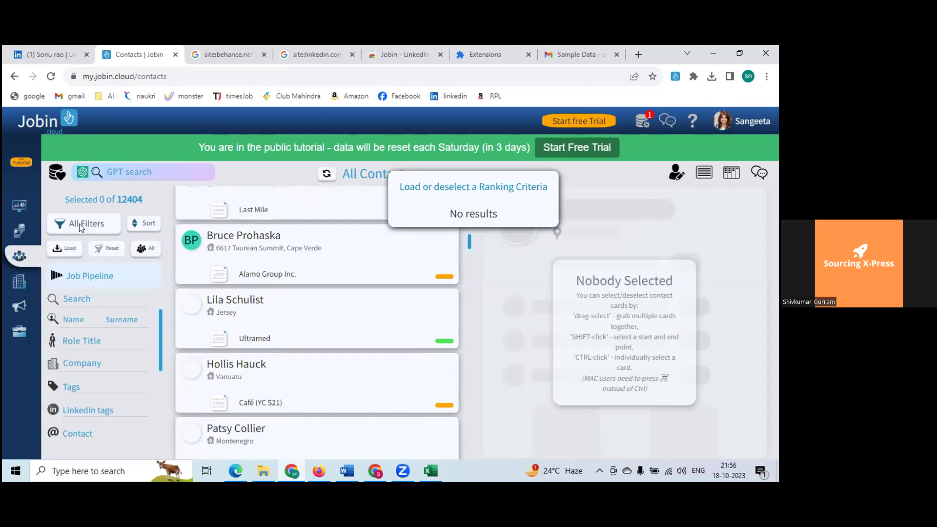
{"action": "left_click", "coordinate": [145, 250]}
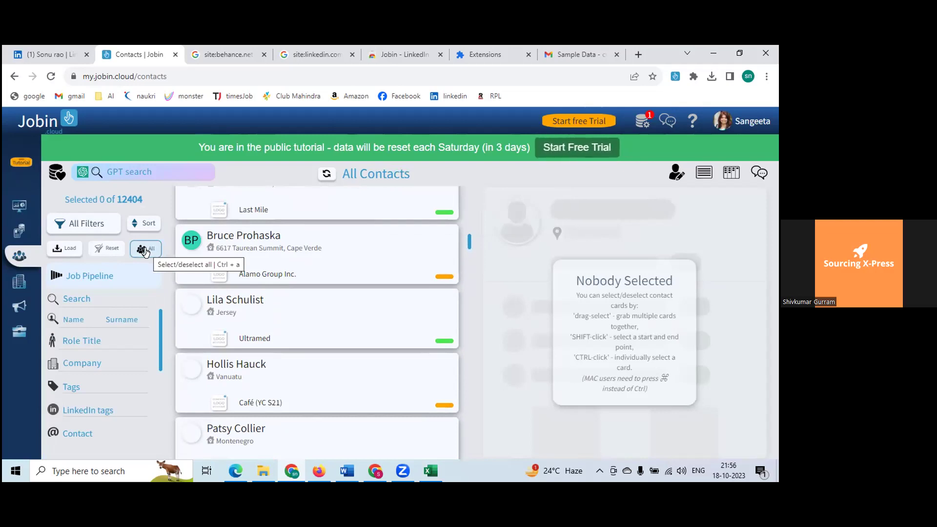
{"action": "left_click", "coordinate": [145, 250]}
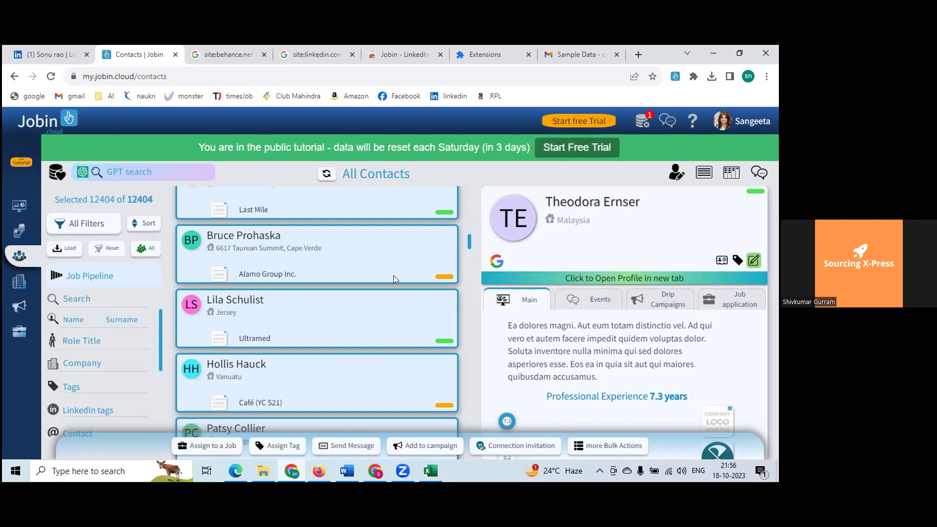
{"action": "scroll", "coordinate": [393, 276], "scroll_direction": "up", "scroll_amount": 3}
{"action": "scroll", "coordinate": [394, 279], "scroll_direction": "up", "scroll_amount": 3}
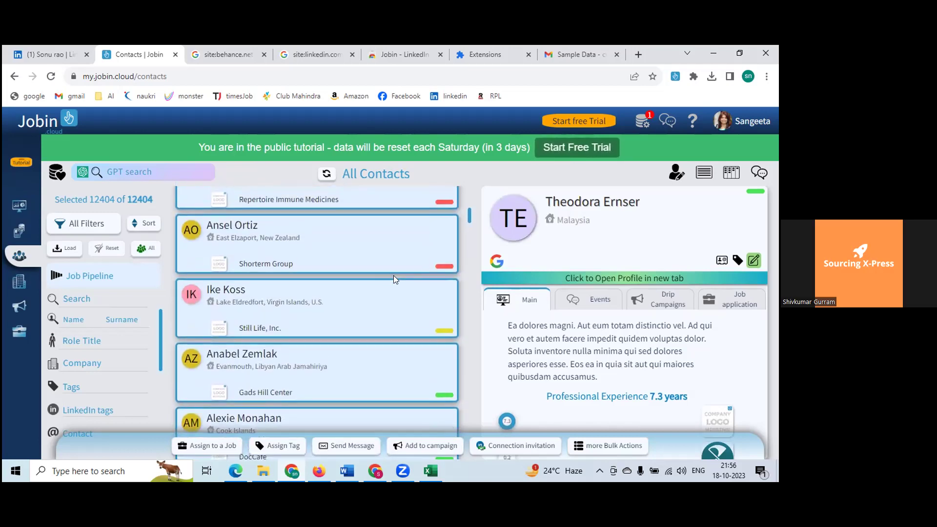
{"action": "scroll", "coordinate": [394, 275], "scroll_direction": "up", "scroll_amount": 5}
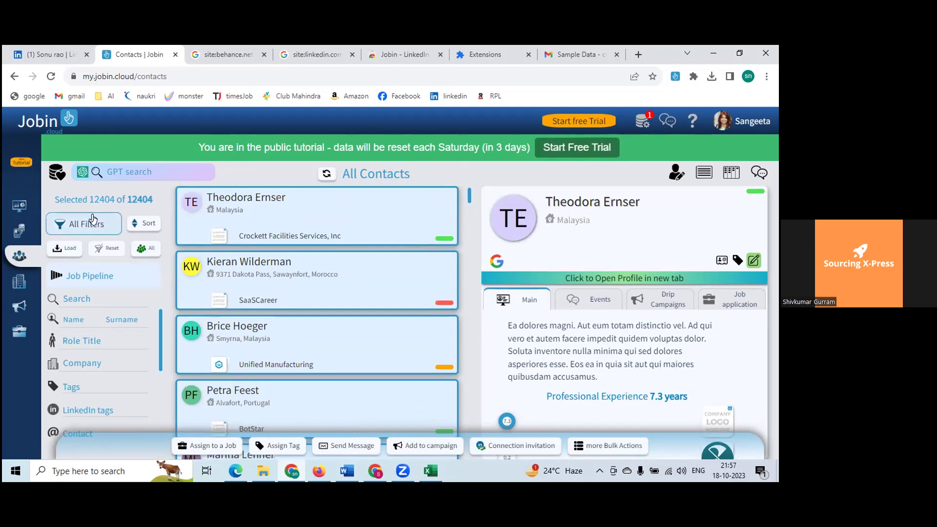
Step: Apply an India country location filter from All Filters, narrowing contacts from 12404 to 266
{"action": "left_click", "coordinate": [132, 168]}
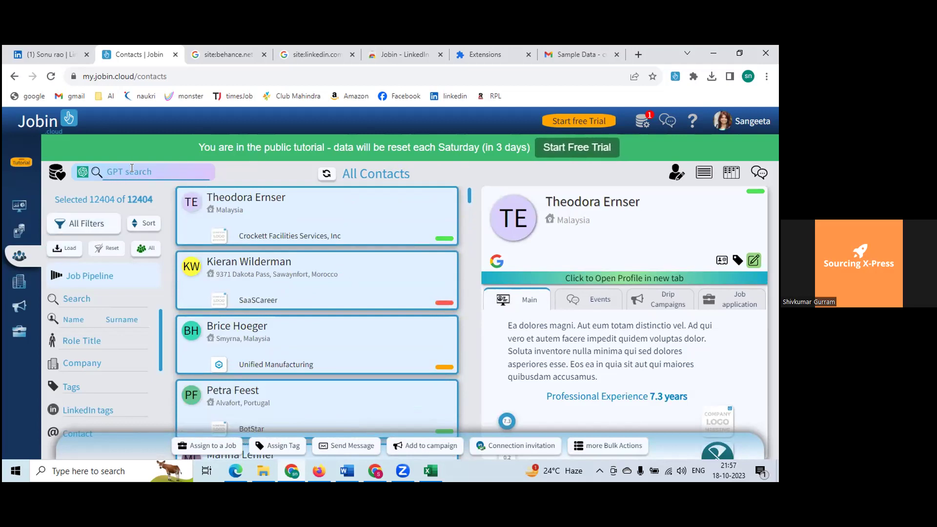
{"action": "left_click", "coordinate": [86, 225]}
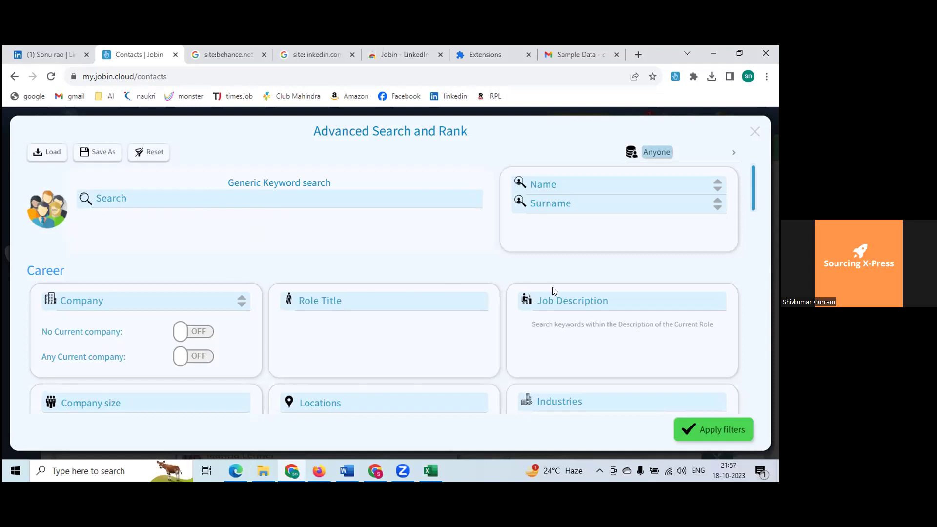
{"action": "left_click", "coordinate": [309, 407]}
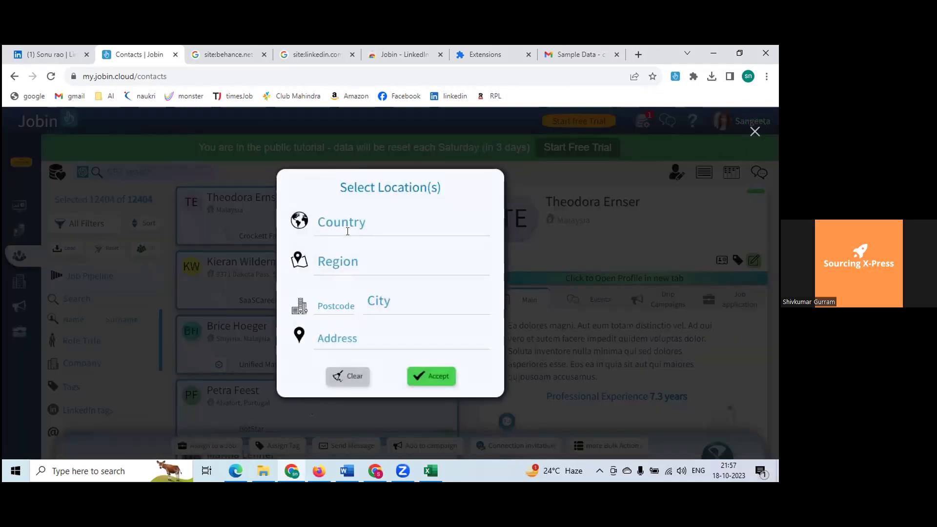
{"action": "left_click", "coordinate": [344, 224]}
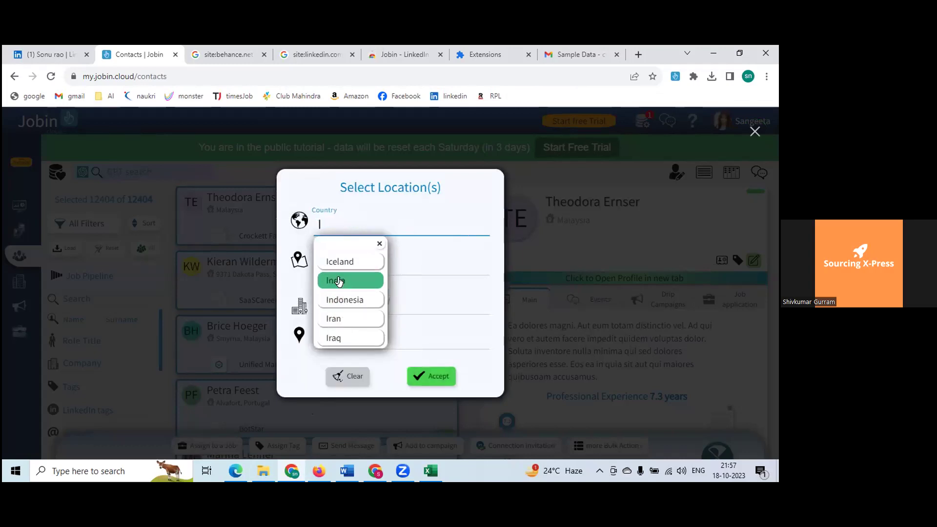
{"action": "left_click", "coordinate": [340, 280]}
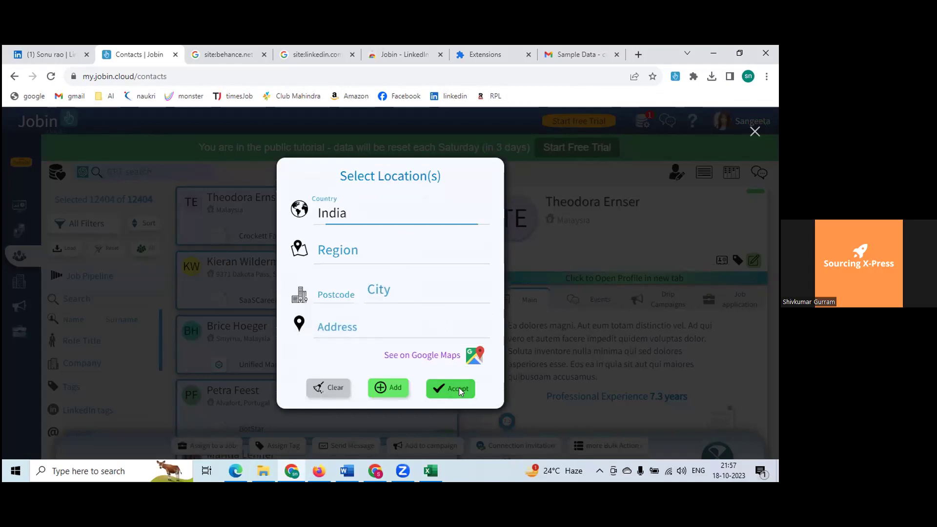
{"action": "left_click", "coordinate": [457, 389]}
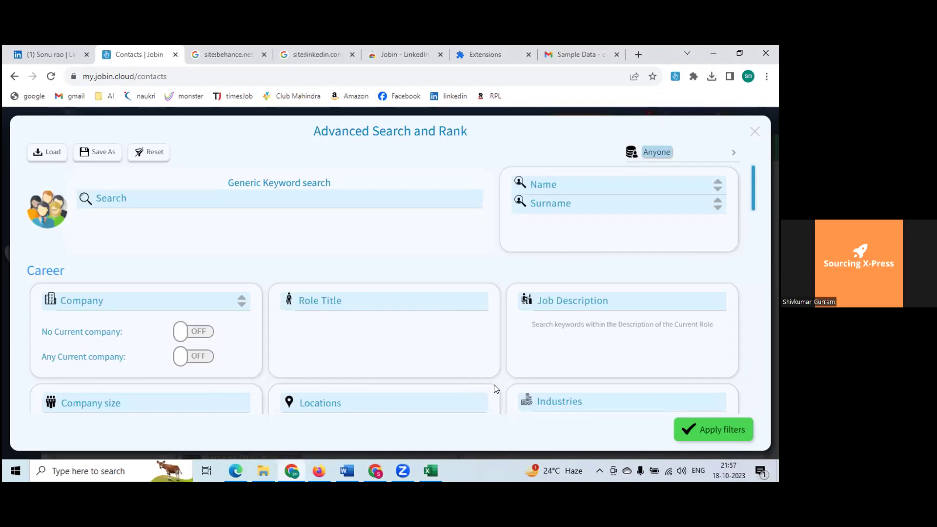
{"action": "left_click", "coordinate": [695, 432]}
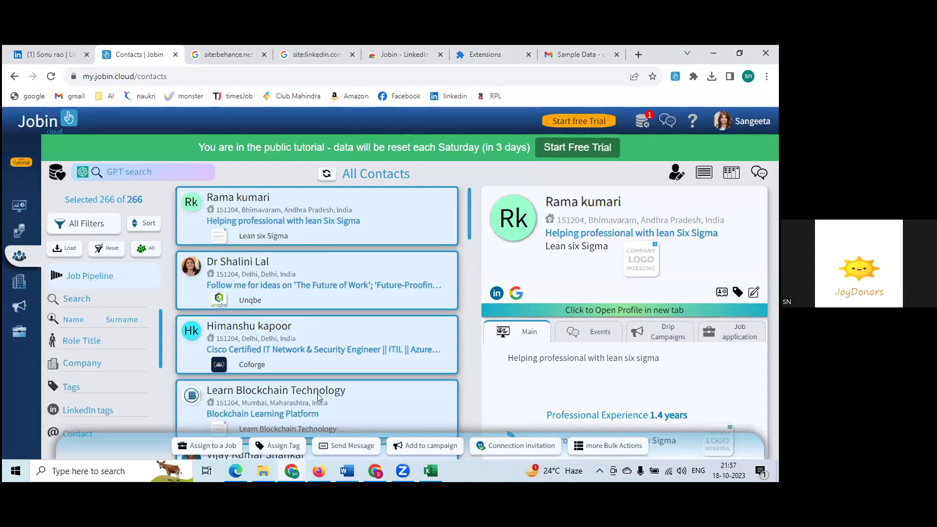
{"action": "scroll", "coordinate": [317, 394], "scroll_direction": "down", "scroll_amount": 2}
{"action": "scroll", "coordinate": [318, 393], "scroll_direction": "down", "scroll_amount": 2}
{"action": "scroll", "coordinate": [317, 394], "scroll_direction": "down", "scroll_amount": 1}
{"action": "scroll", "coordinate": [318, 394], "scroll_direction": "down", "scroll_amount": 2}
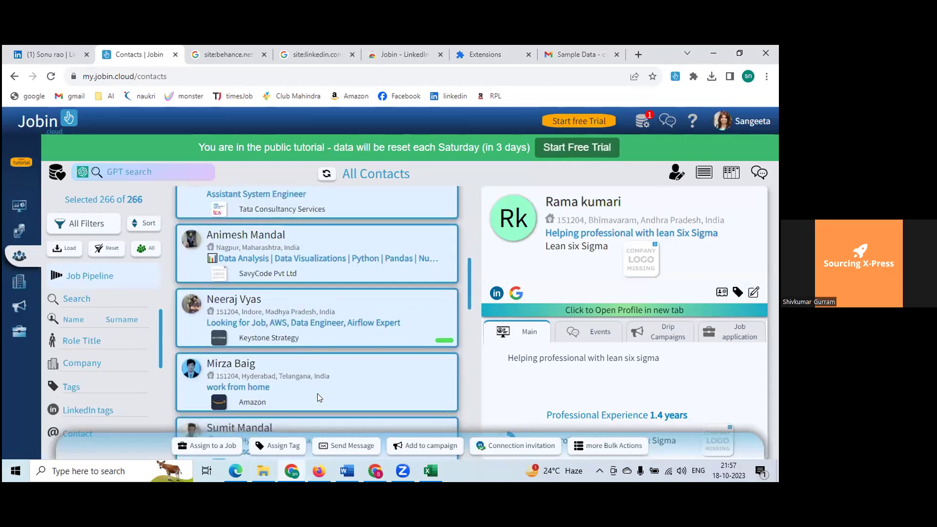
{"action": "scroll", "coordinate": [317, 393], "scroll_direction": "up", "scroll_amount": 1}
{"action": "scroll", "coordinate": [318, 393], "scroll_direction": "down", "scroll_amount": 2}
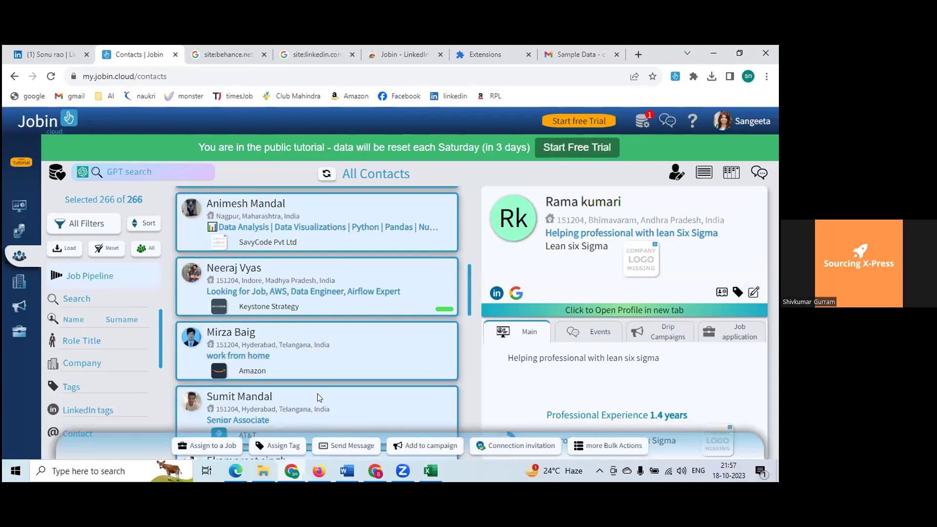
{"action": "scroll", "coordinate": [317, 394], "scroll_direction": "down", "scroll_amount": 4}
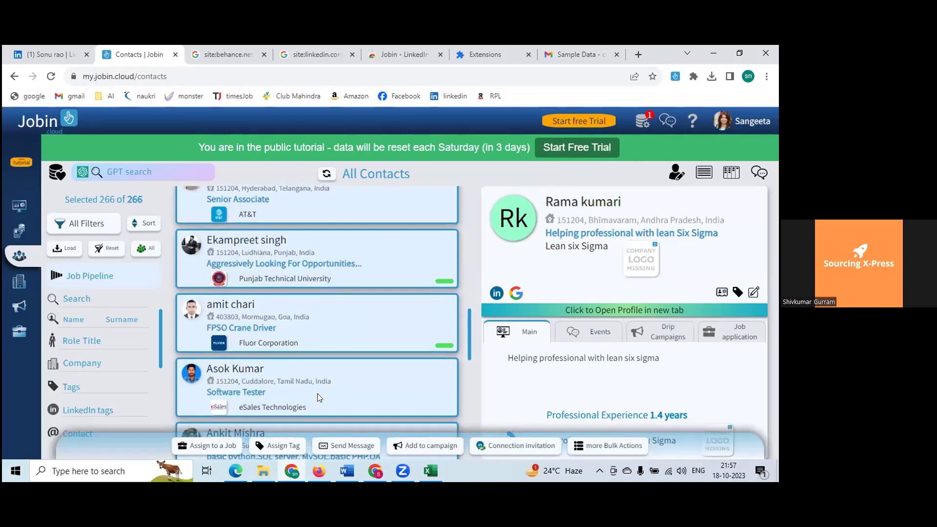
{"action": "scroll", "coordinate": [317, 393], "scroll_direction": "up", "scroll_amount": 4}
{"action": "scroll", "coordinate": [318, 394], "scroll_direction": "down", "scroll_amount": 1}
{"action": "scroll", "coordinate": [317, 393], "scroll_direction": "down", "scroll_amount": 5}
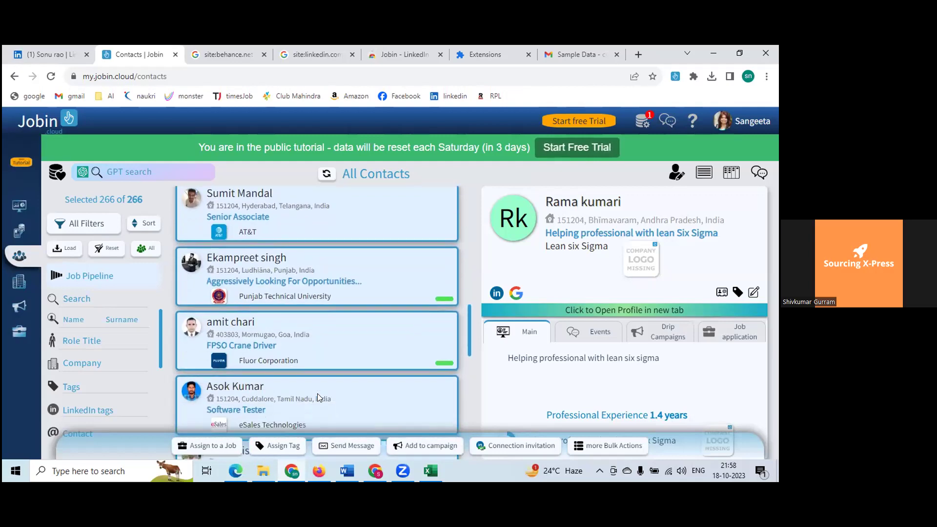
{"action": "scroll", "coordinate": [317, 394], "scroll_direction": "down", "scroll_amount": 2}
{"action": "scroll", "coordinate": [317, 394], "scroll_direction": "down", "scroll_amount": 3}
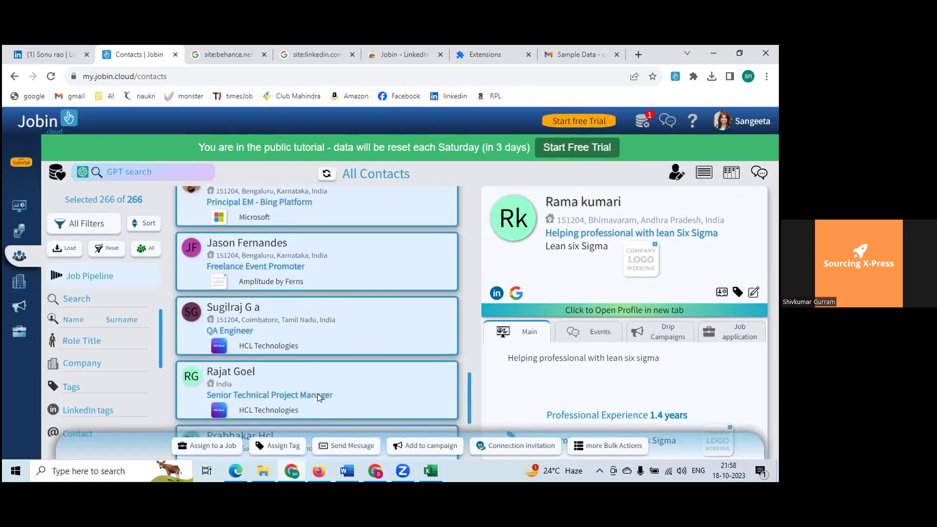
{"action": "scroll", "coordinate": [317, 393], "scroll_direction": "down", "scroll_amount": 2}
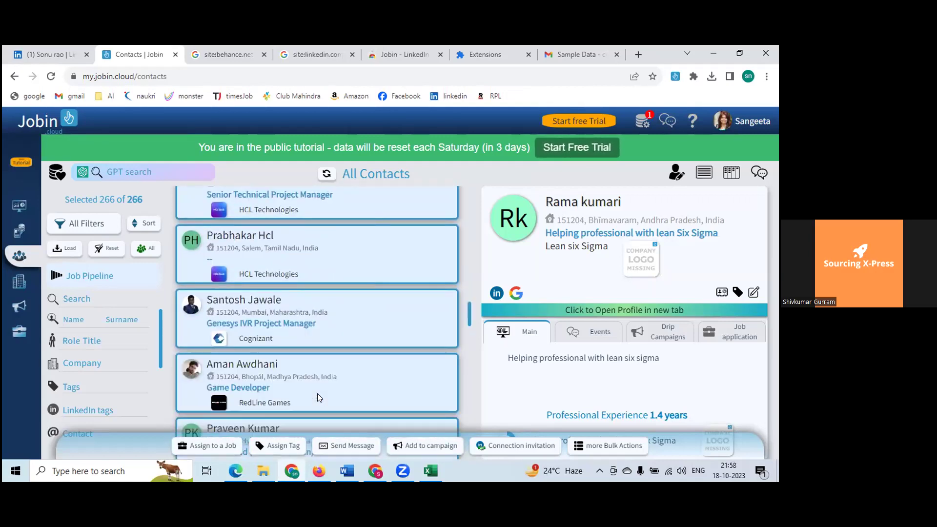
{"action": "scroll", "coordinate": [318, 393], "scroll_direction": "down", "scroll_amount": 3}
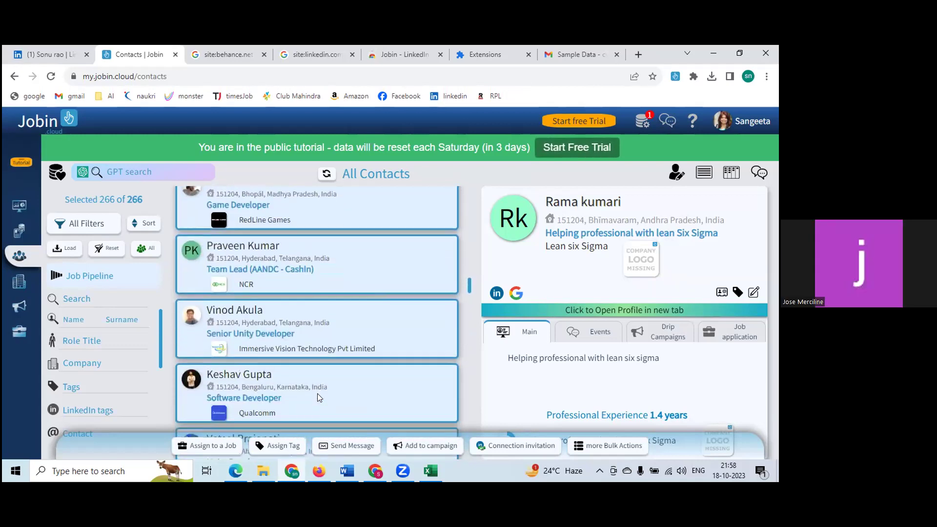
{"action": "scroll", "coordinate": [317, 394], "scroll_direction": "down", "scroll_amount": 3}
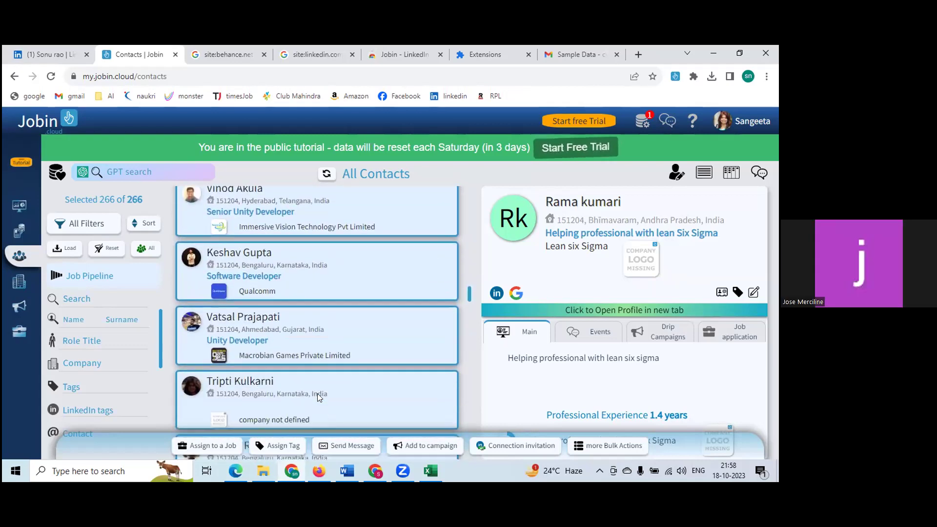
{"action": "scroll", "coordinate": [317, 393], "scroll_direction": "down", "scroll_amount": 1}
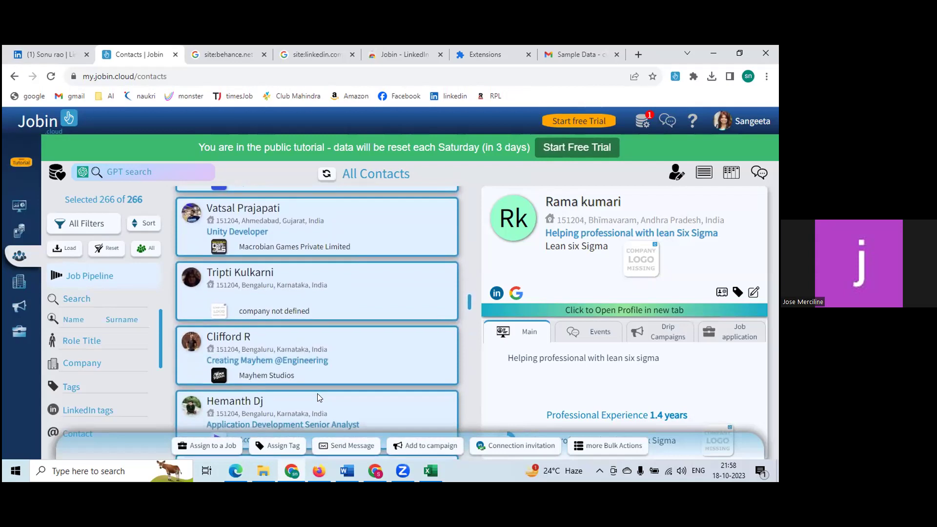
{"action": "scroll", "coordinate": [318, 394], "scroll_direction": "down", "scroll_amount": 5}
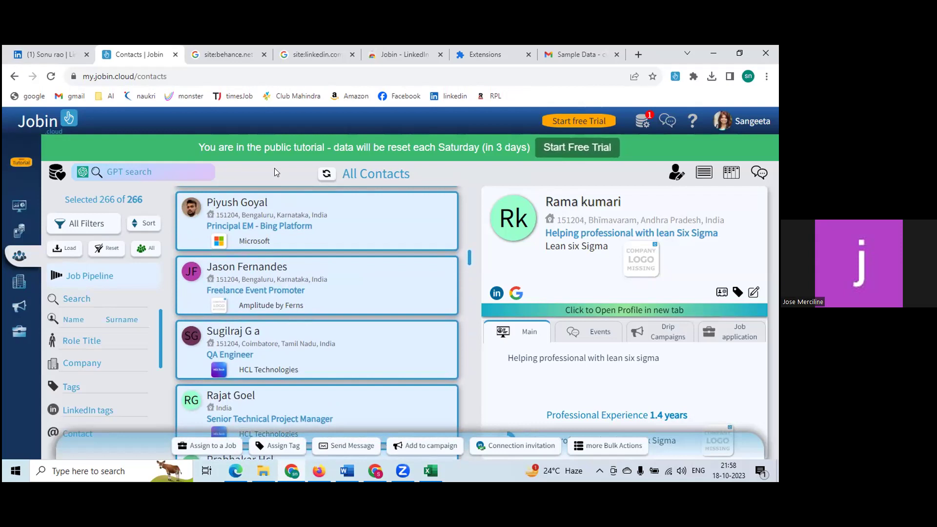
{"action": "left_click", "coordinate": [66, 385]}
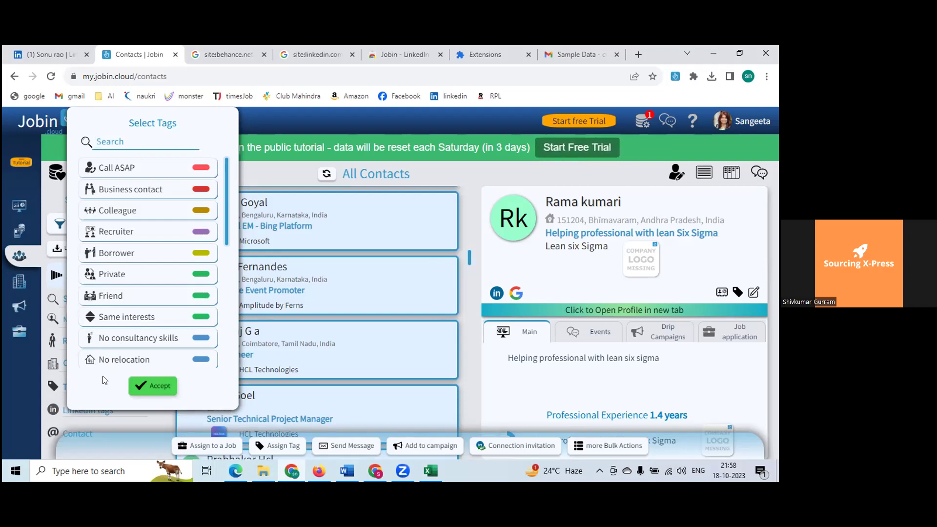
{"action": "left_click", "coordinate": [11, 172]}
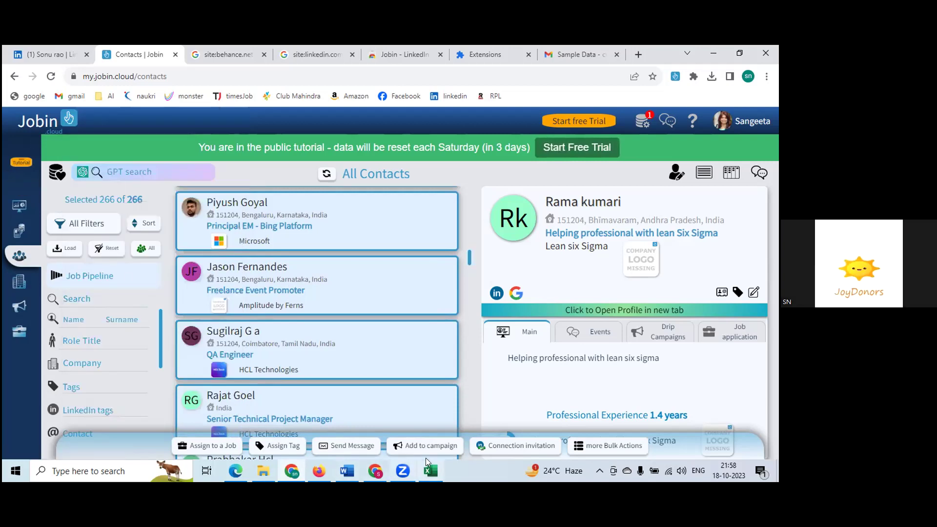
{"action": "mouse_move", "coordinate": [427, 470]}
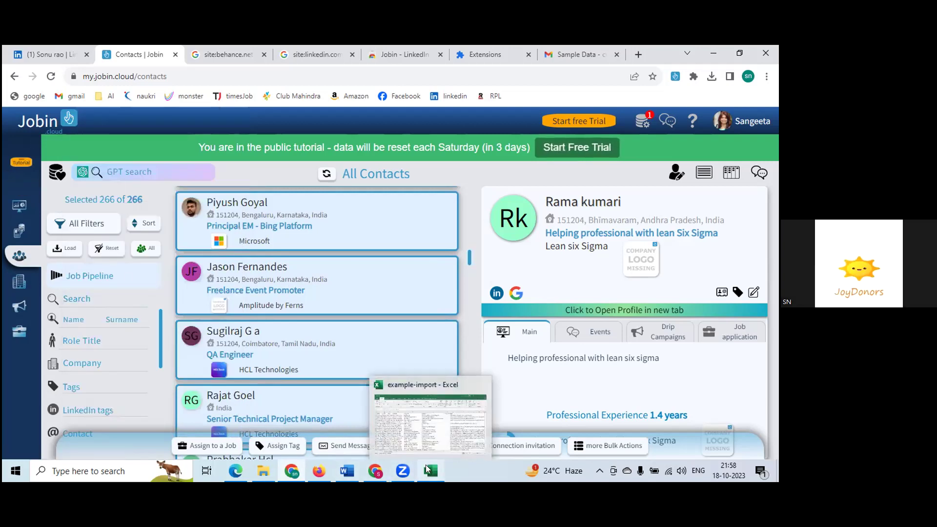
Step: Return to Chrome and show recent downloads to open Copy of Dummy Data.csv
{"action": "left_click", "coordinate": [422, 422]}
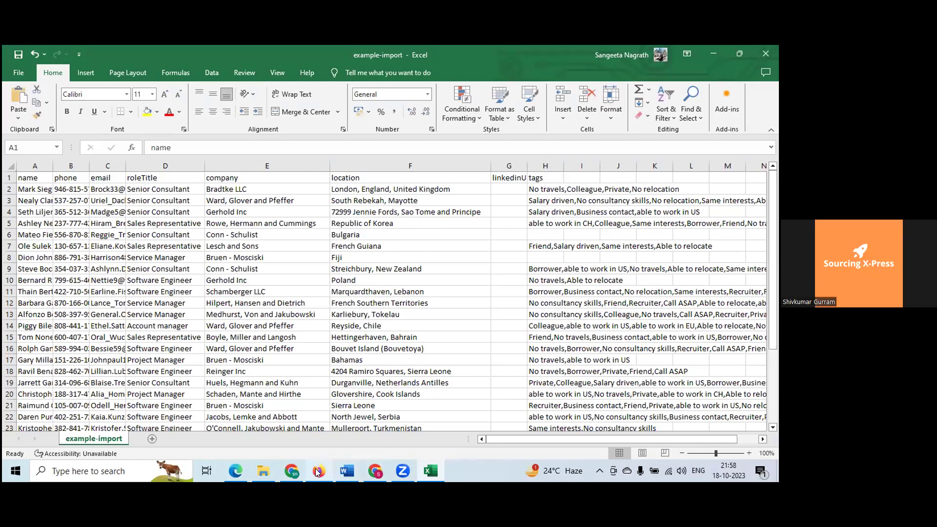
{"action": "mouse_move", "coordinate": [318, 472]}
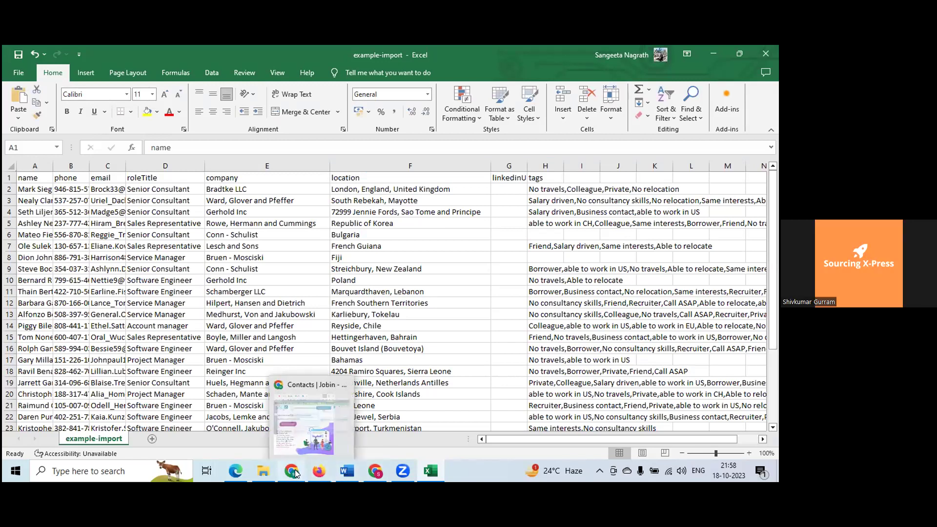
{"action": "left_click", "coordinate": [293, 472]}
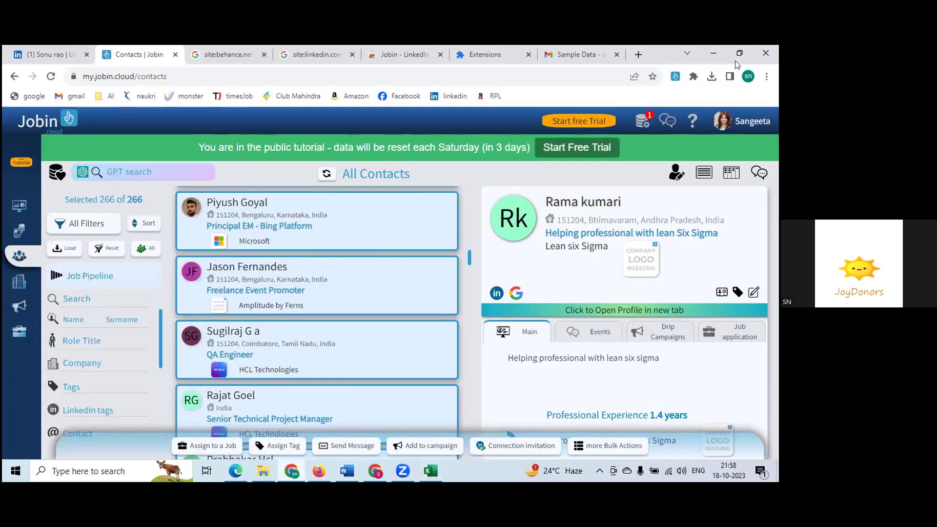
{"action": "left_click", "coordinate": [766, 77]}
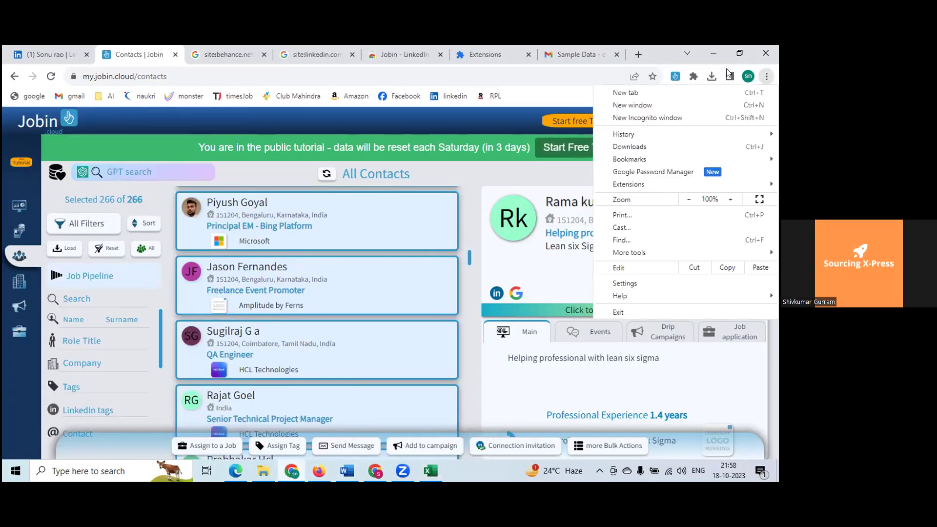
{"action": "left_click", "coordinate": [712, 76]}
{"action": "left_click", "coordinate": [711, 77]}
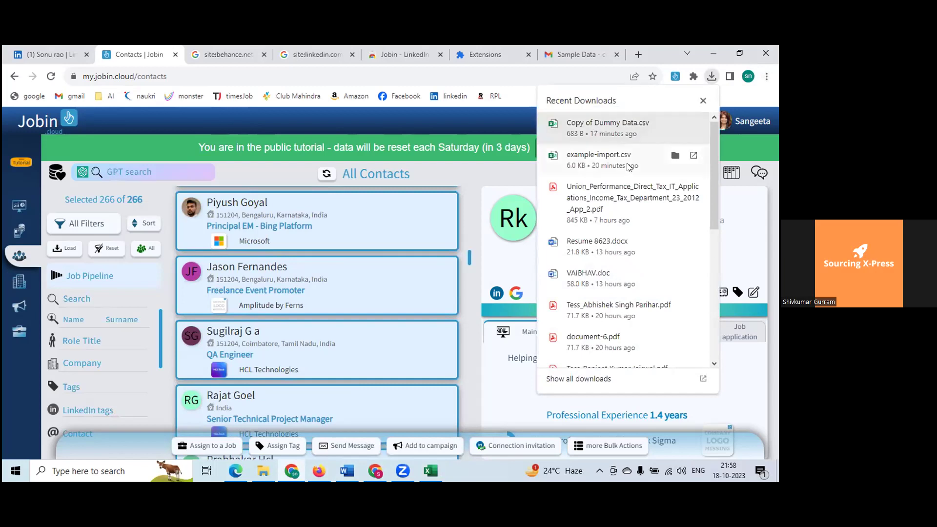
{"action": "mouse_move", "coordinate": [616, 132]}
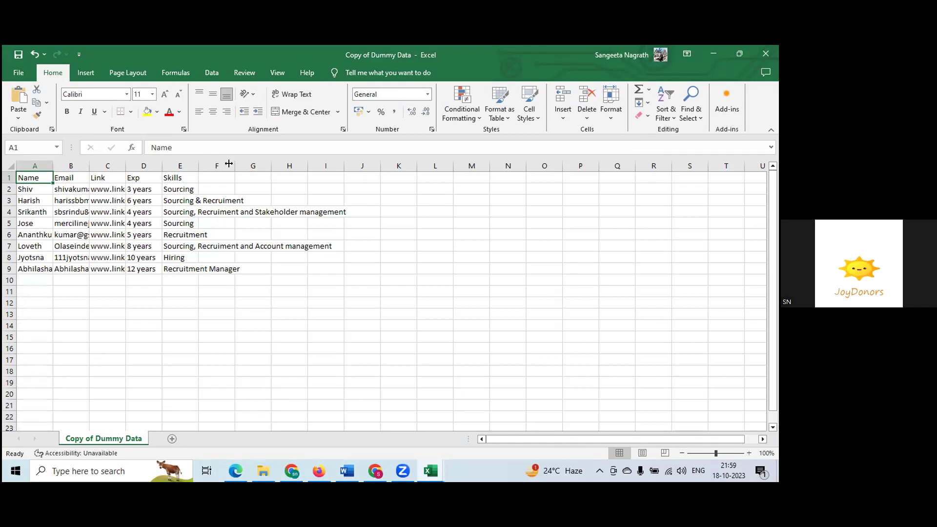
Step: Add a 'Tag' header in cell F1 after the Skills column
{"action": "left_click", "coordinate": [214, 163]}
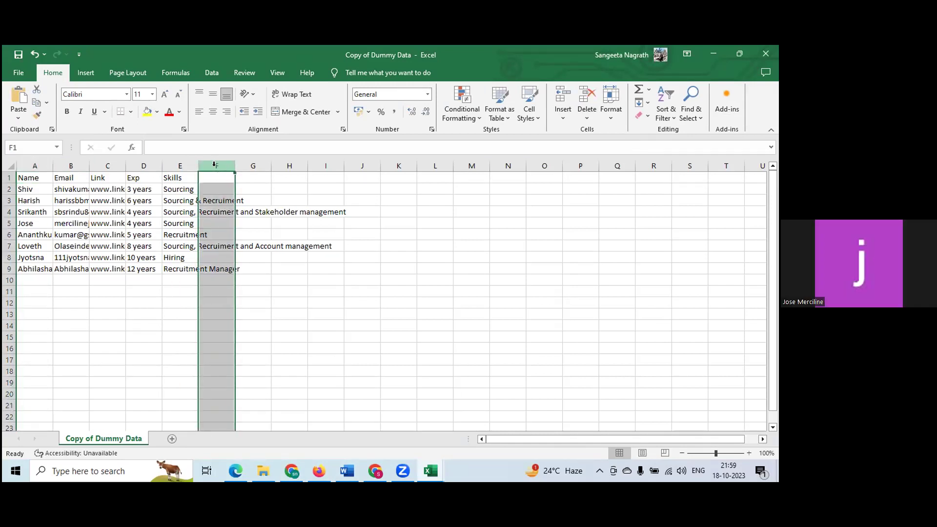
{"action": "left_click", "coordinate": [215, 178]}
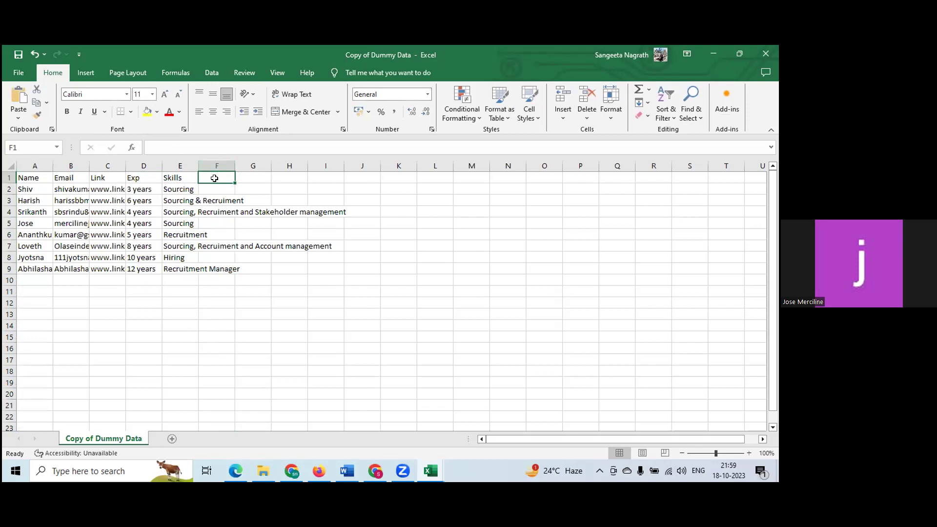
{"action": "type", "text": "Tag"}
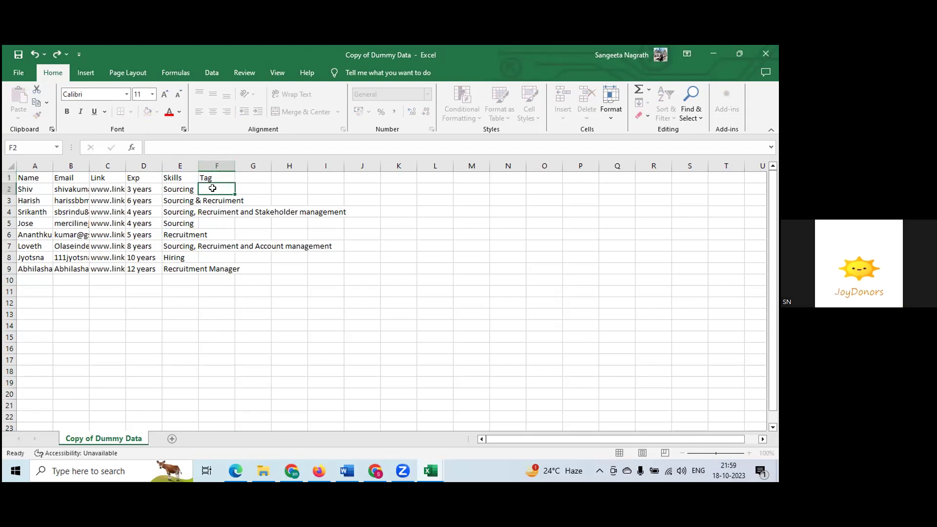
{"action": "left_click", "coordinate": [213, 187]}
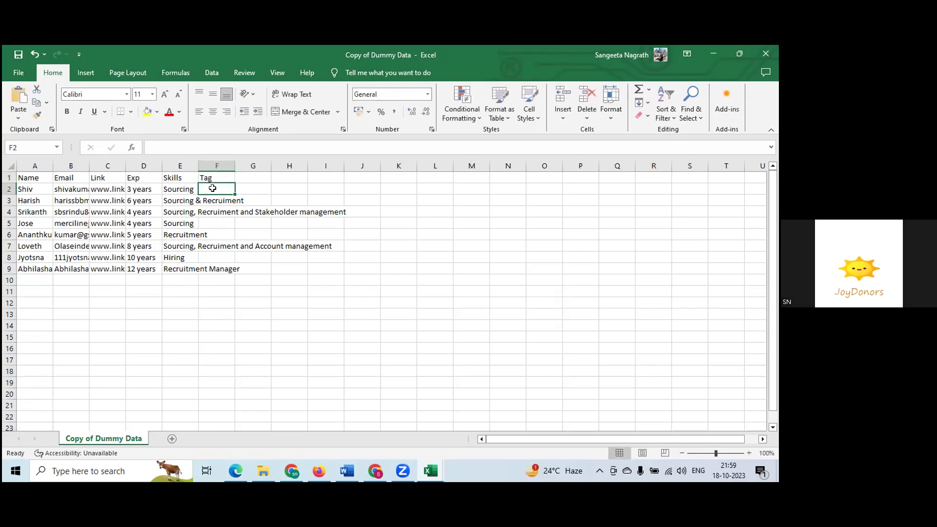
Step: Fill 'Sourcer' down F2 to F9 and autofit the Skills column E
{"action": "type", "text": "Sourcer"}
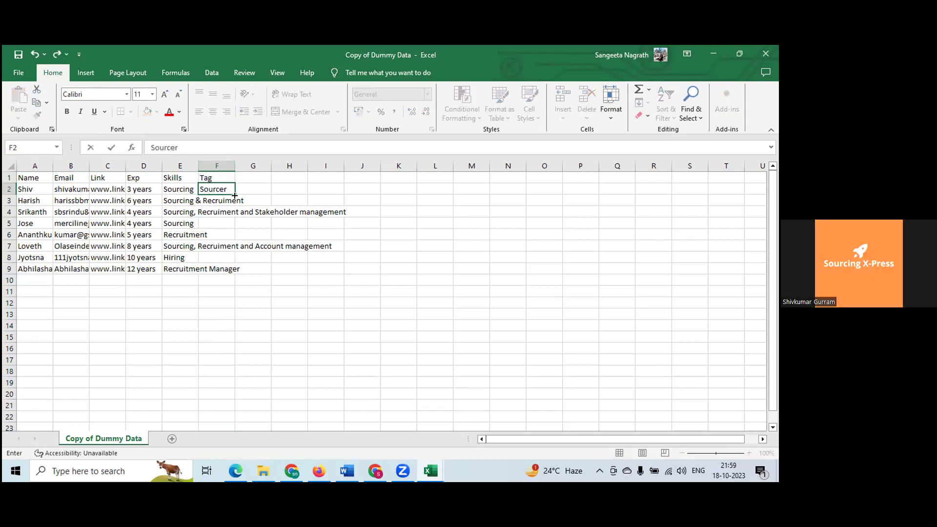
{"action": "key", "text": "Return"}
{"action": "left_click", "coordinate": [233, 191]}
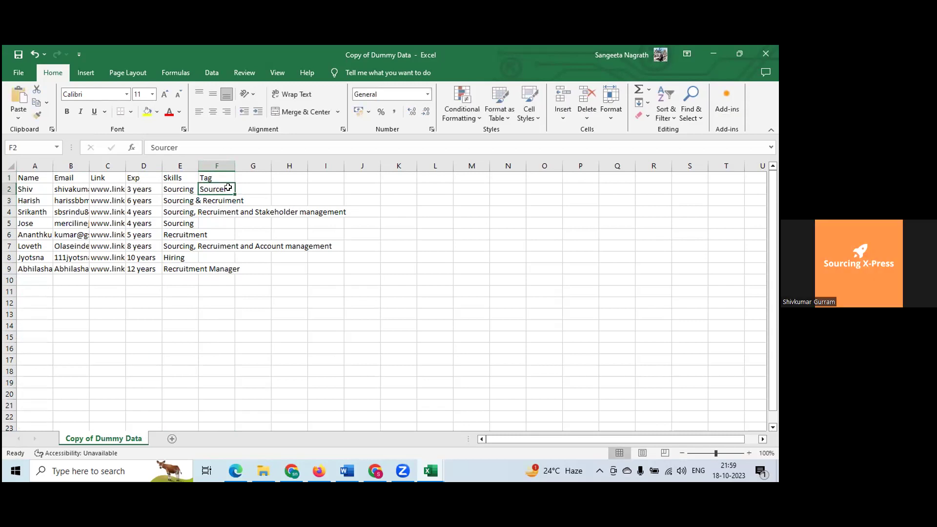
{"action": "left_click_drag", "start_coordinate": [234, 191], "coordinate": [234, 272]}
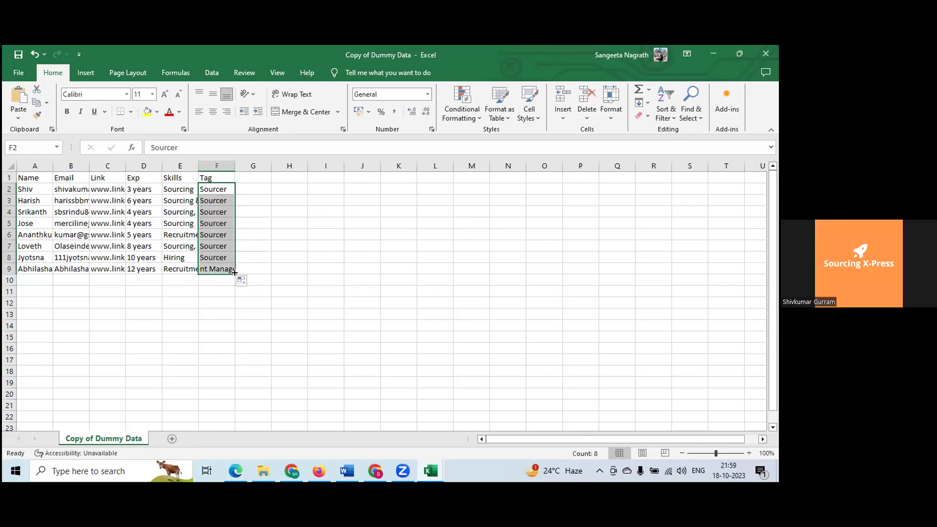
{"action": "double_click", "coordinate": [198, 163]}
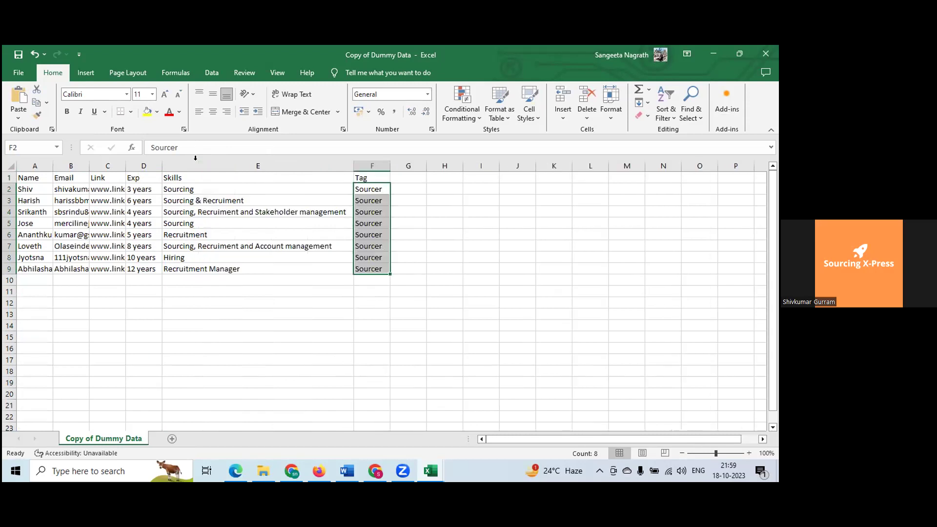
Step: Save the sheet in Downloads as CSV UTF-8 'Copy of Dummy Data ver 1', keeping the format
{"action": "left_click", "coordinate": [18, 71]}
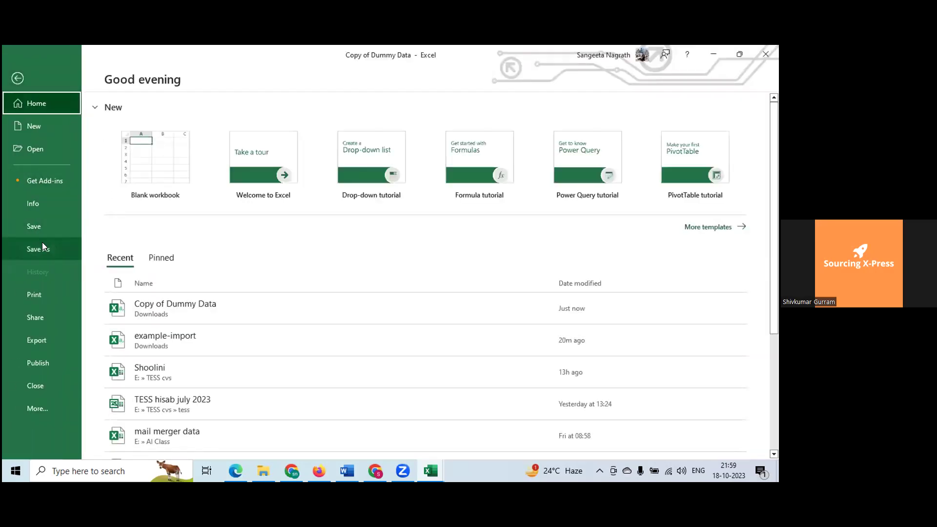
{"action": "left_click", "coordinate": [42, 244]}
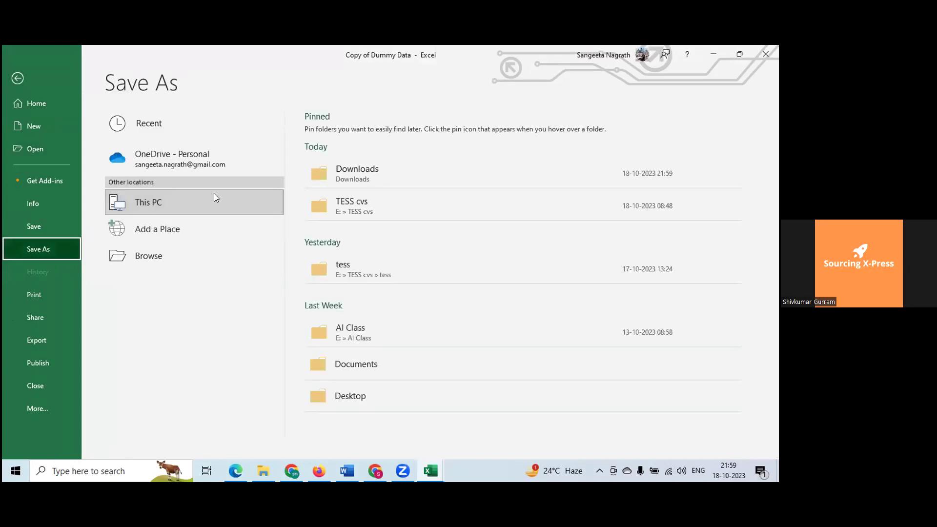
{"action": "left_click", "coordinate": [344, 169]}
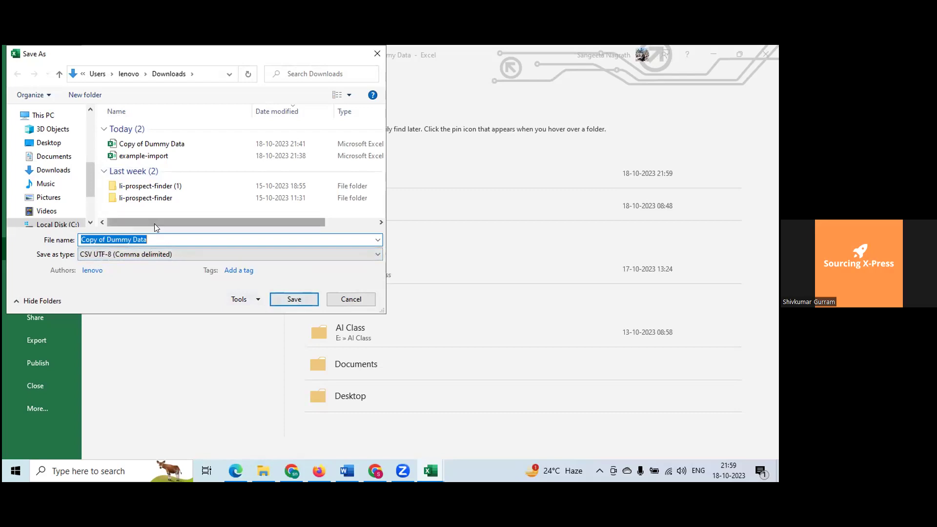
{"action": "left_click", "coordinate": [161, 238]}
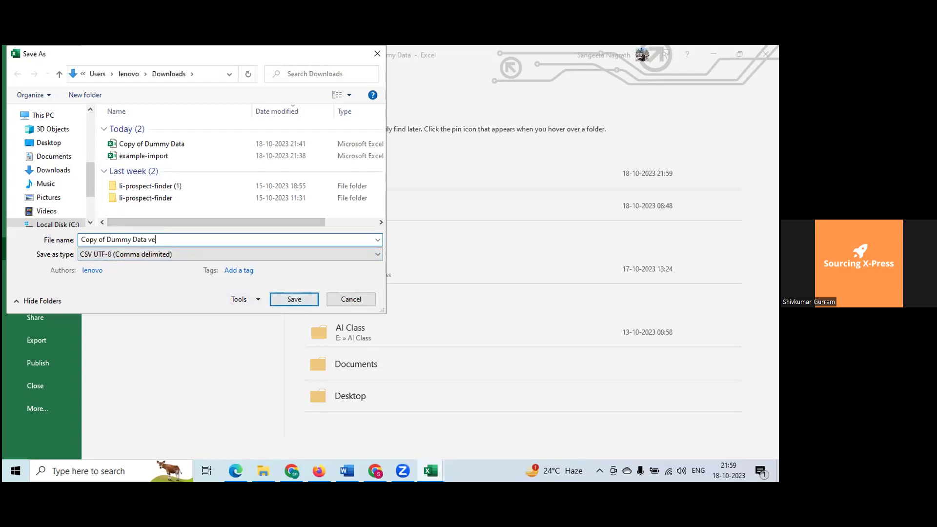
{"action": "type", "text": "ver 1"}
{"action": "left_click", "coordinate": [294, 300]}
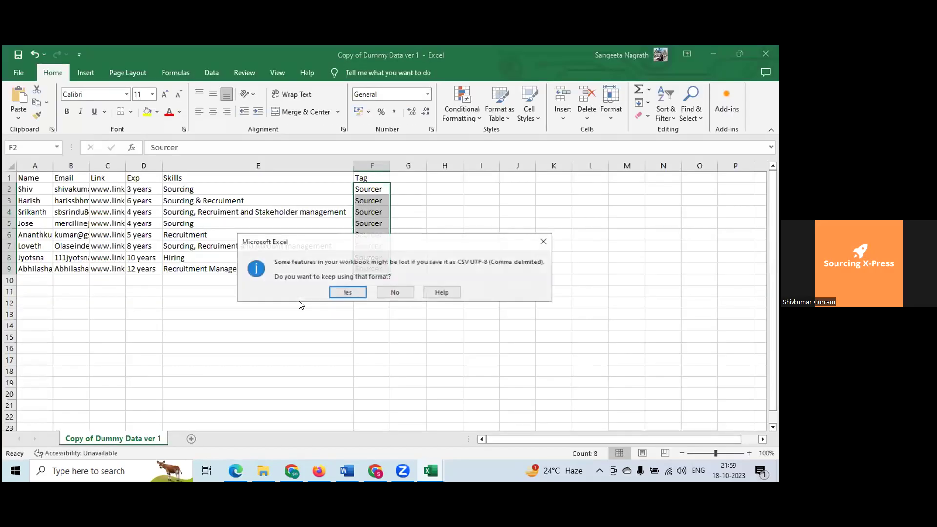
{"action": "left_click", "coordinate": [347, 292]}
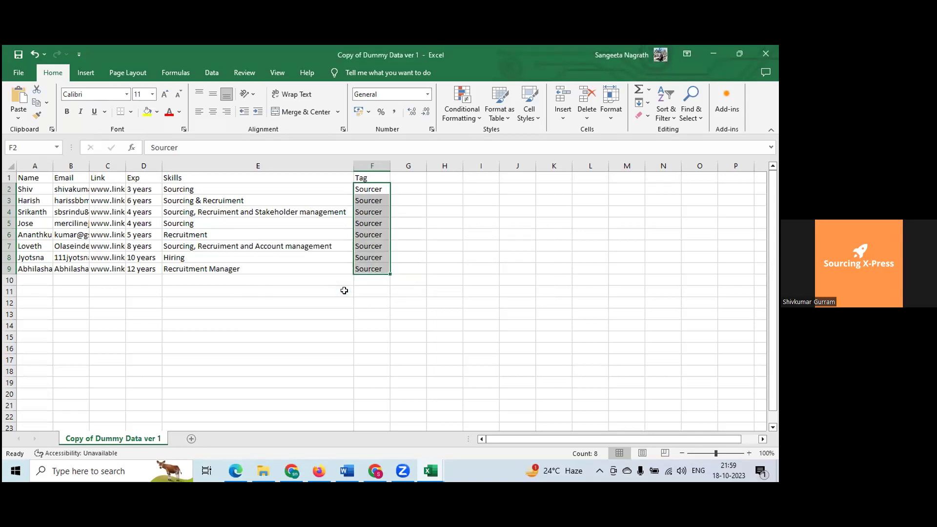
Step: Start a Jobin CSV import with the file Copy of Dummy Data ver 1.csv
{"action": "left_click", "coordinate": [280, 338]}
{"action": "key", "text": "Down"}
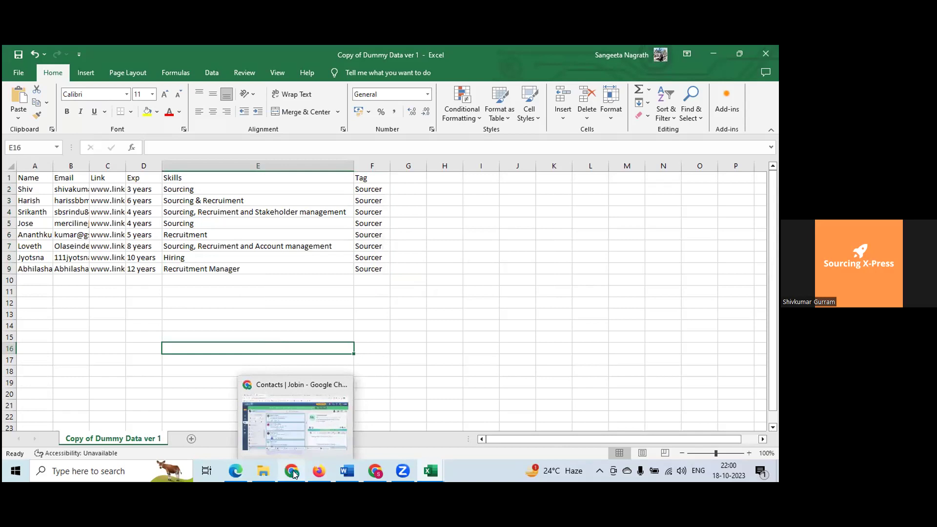
{"action": "left_click", "coordinate": [295, 472]}
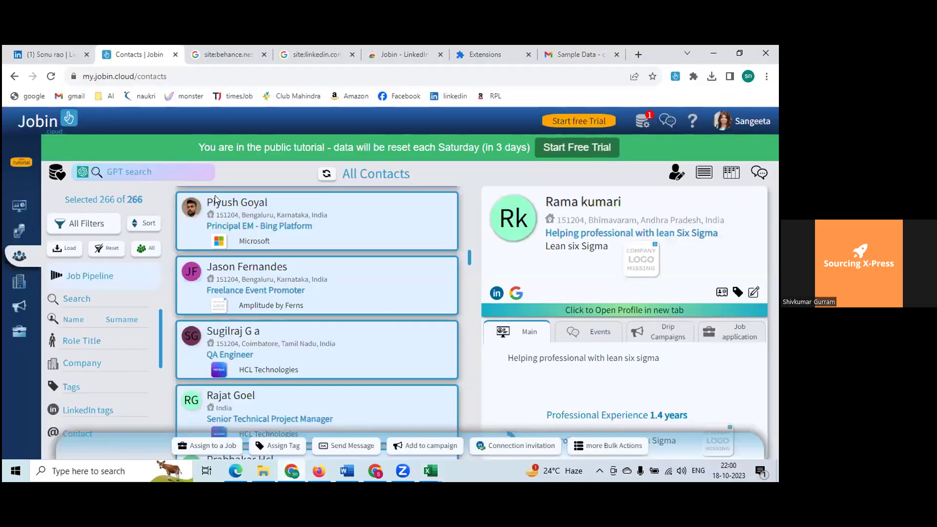
{"action": "left_click", "coordinate": [18, 229]}
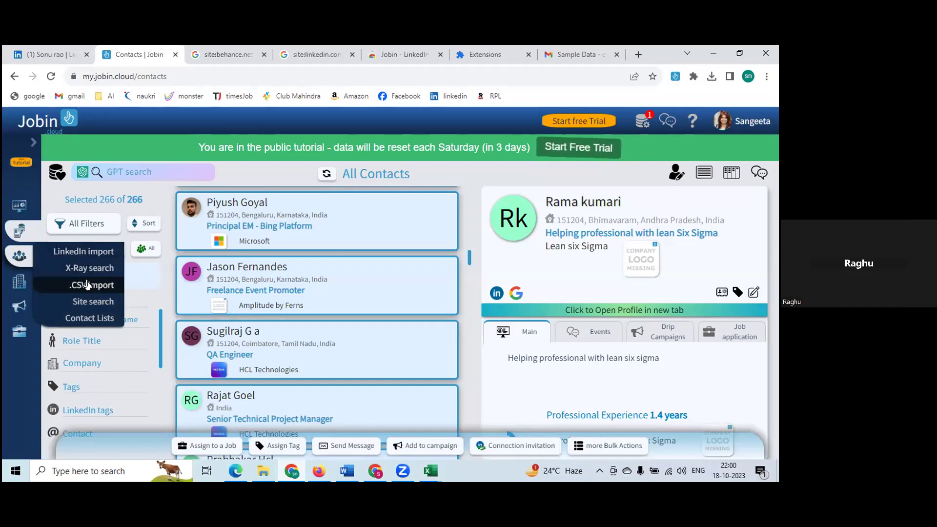
{"action": "left_click", "coordinate": [86, 281]}
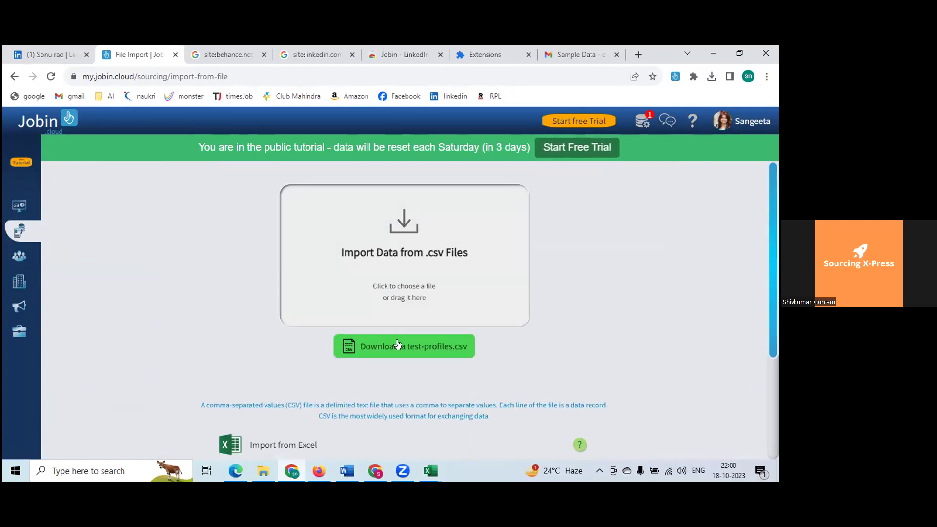
{"action": "left_click", "coordinate": [402, 235]}
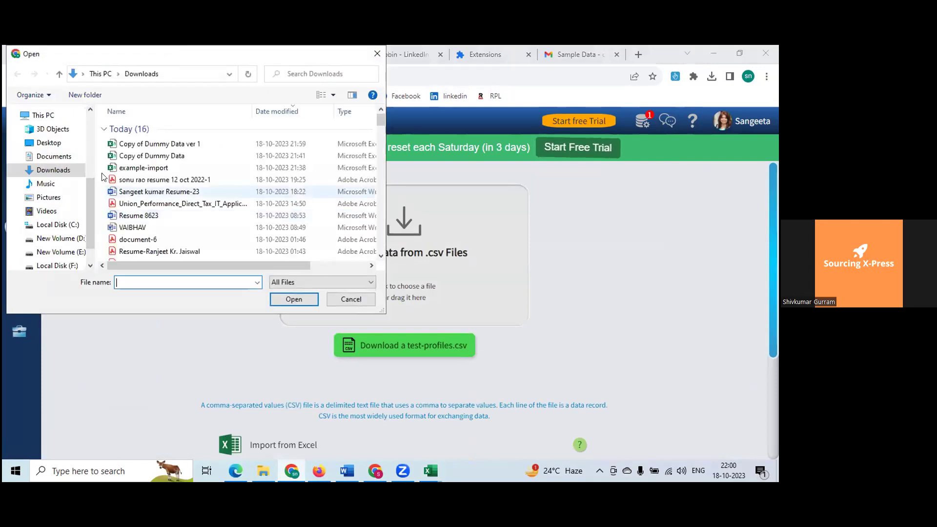
{"action": "double_click", "coordinate": [161, 144]}
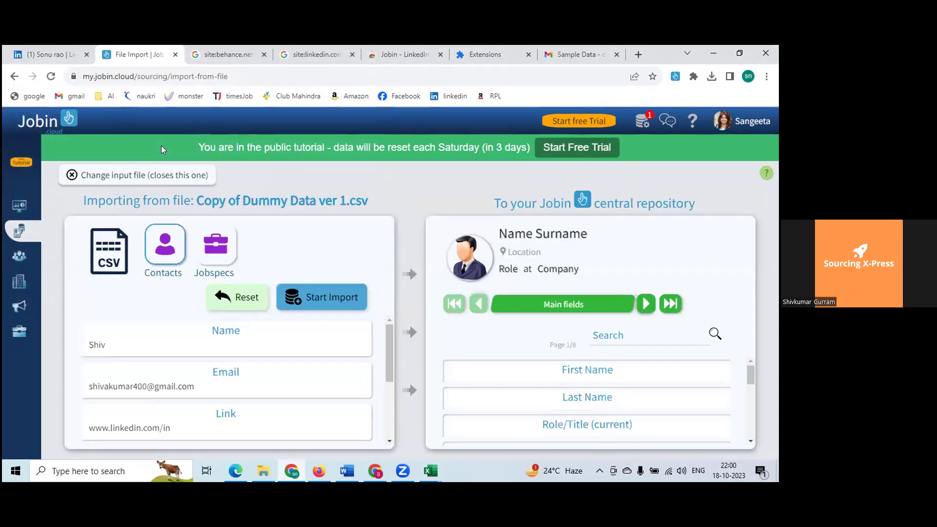
Step: Map the Name column to First Name and Email to Work Email
{"action": "left_click", "coordinate": [228, 339]}
{"action": "left_click", "coordinate": [593, 376]}
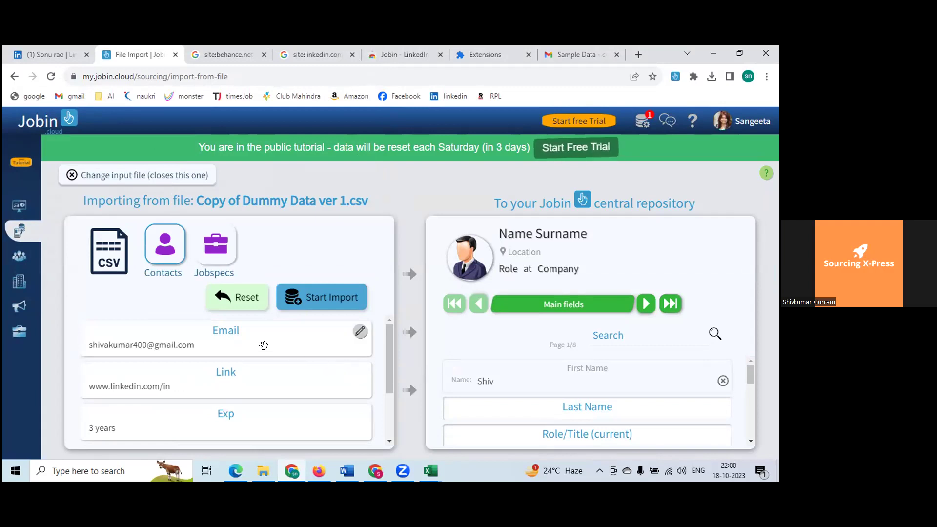
{"action": "left_click", "coordinate": [254, 339]}
{"action": "scroll", "coordinate": [598, 422], "scroll_direction": "down", "scroll_amount": 3}
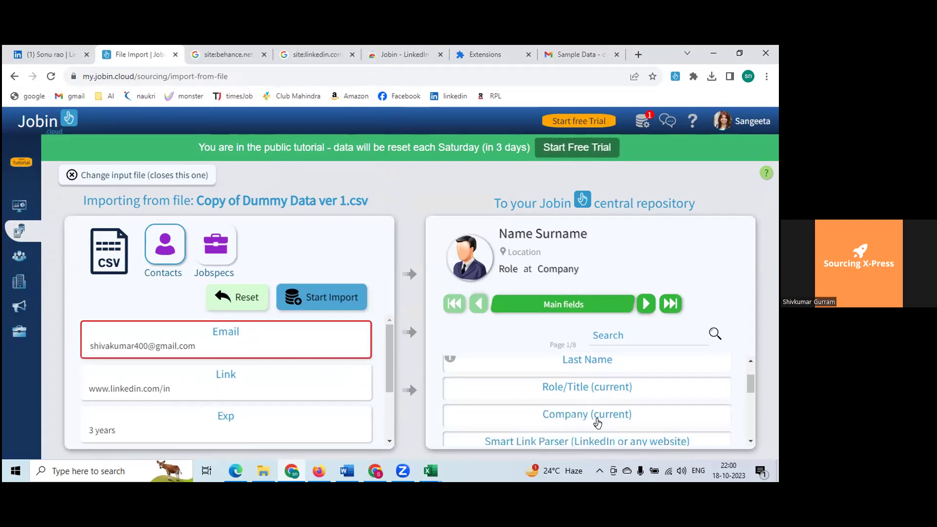
{"action": "scroll", "coordinate": [597, 423], "scroll_direction": "down", "scroll_amount": 3}
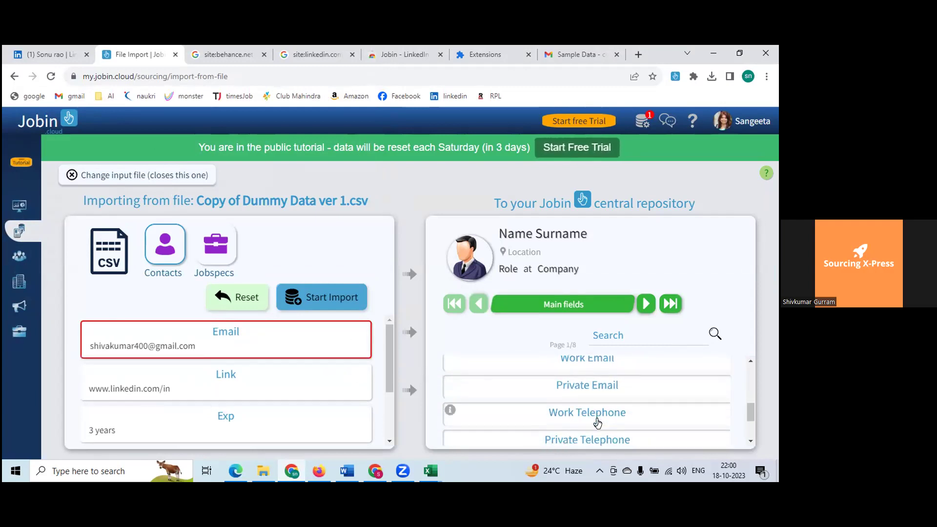
{"action": "left_click", "coordinate": [594, 360]}
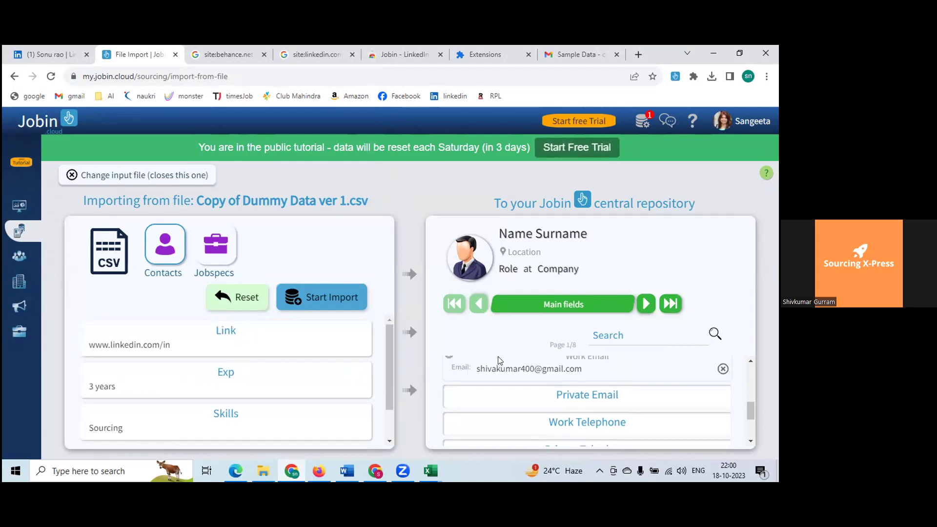
Step: Map the Link column to Smart Link Parser and continue to the contacts fields page
{"action": "left_click", "coordinate": [257, 341]}
{"action": "scroll", "coordinate": [548, 394], "scroll_direction": "down", "scroll_amount": 3}
{"action": "scroll", "coordinate": [548, 396], "scroll_direction": "up", "scroll_amount": 3}
{"action": "scroll", "coordinate": [548, 396], "scroll_direction": "up", "scroll_amount": 3}
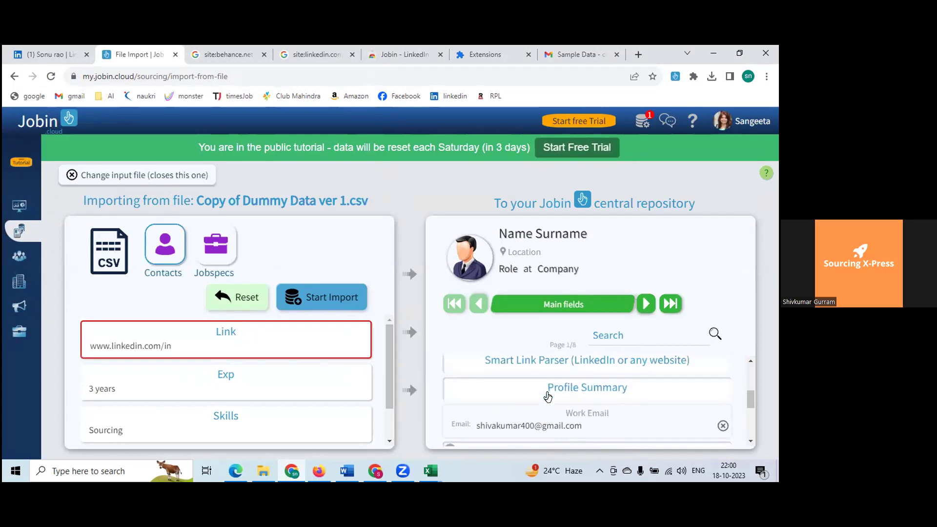
{"action": "left_click", "coordinate": [548, 388]}
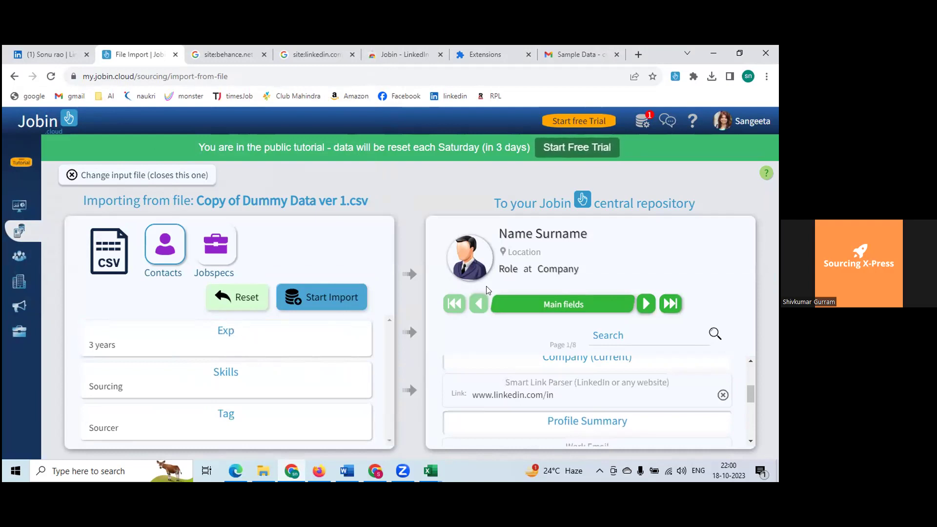
{"action": "left_click", "coordinate": [647, 303]}
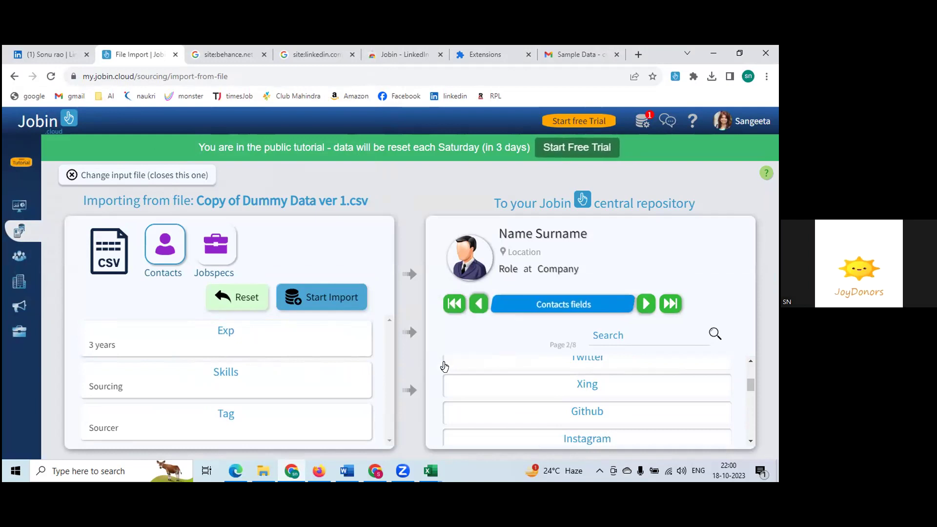
{"action": "scroll", "coordinate": [510, 401], "scroll_direction": "up", "scroll_amount": 2}
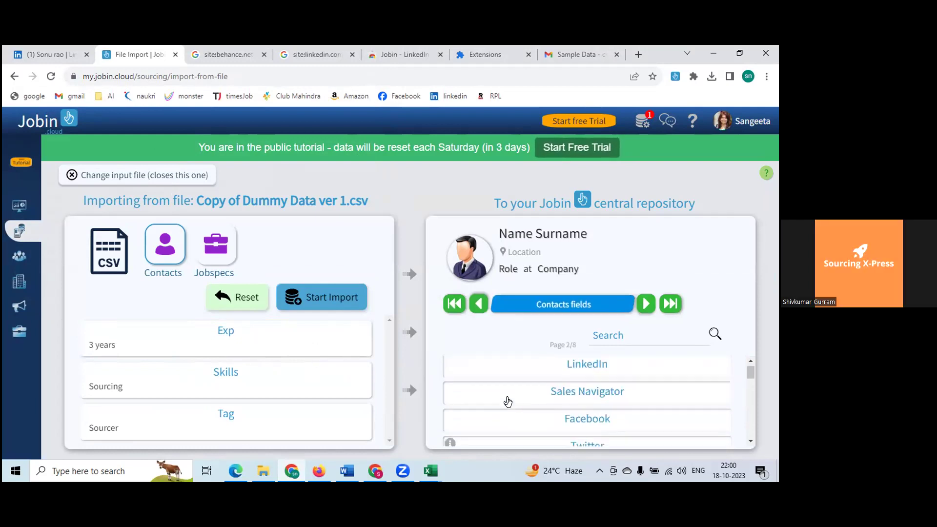
Step: Map the CSV's Tag column onto the Tag field
{"action": "left_click", "coordinate": [607, 334]}
{"action": "type", "text": "exp"}
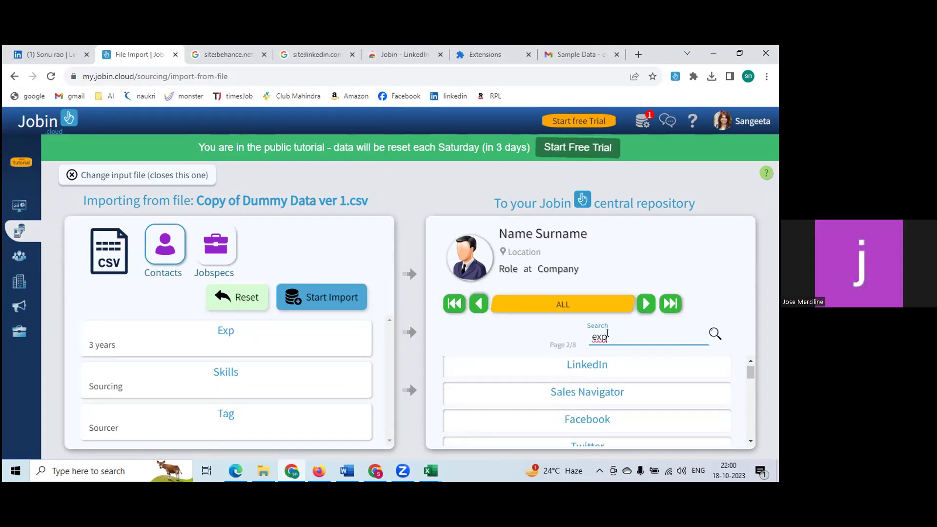
{"action": "key", "text": "BackSpace"}
{"action": "key", "text": "BackSpace"}
{"action": "type", "text": "tag"}
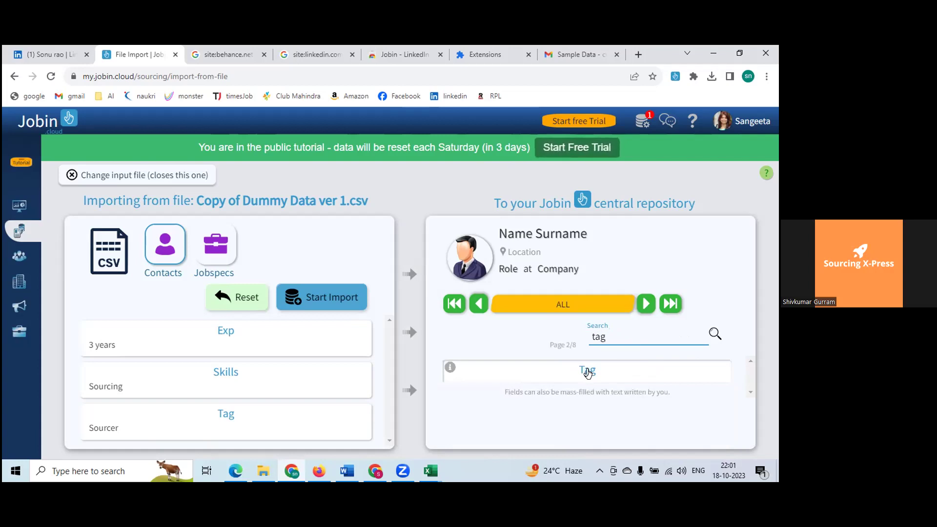
{"action": "left_click_drag", "start_coordinate": [235, 419], "coordinate": [566, 373]}
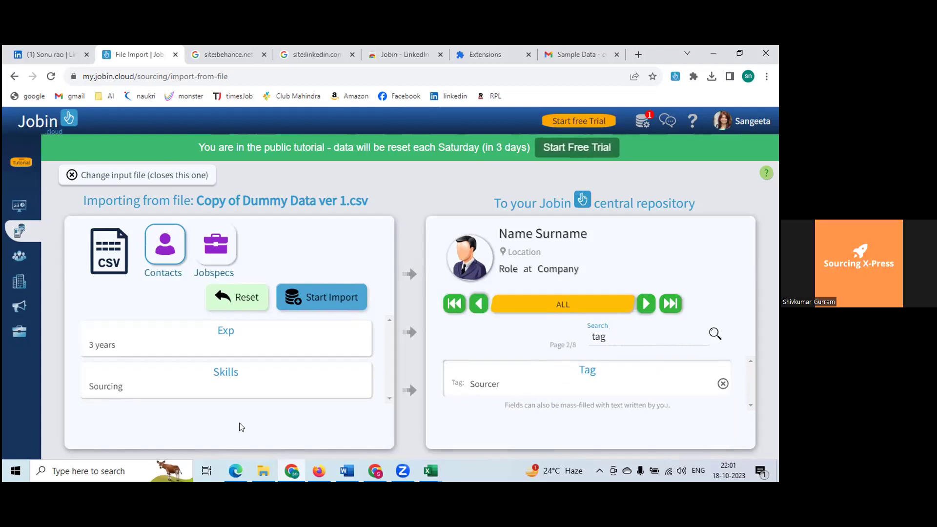
Step: Map the Skills column onto the Skills field
{"action": "left_click_drag", "start_coordinate": [228, 378], "coordinate": [622, 338]}
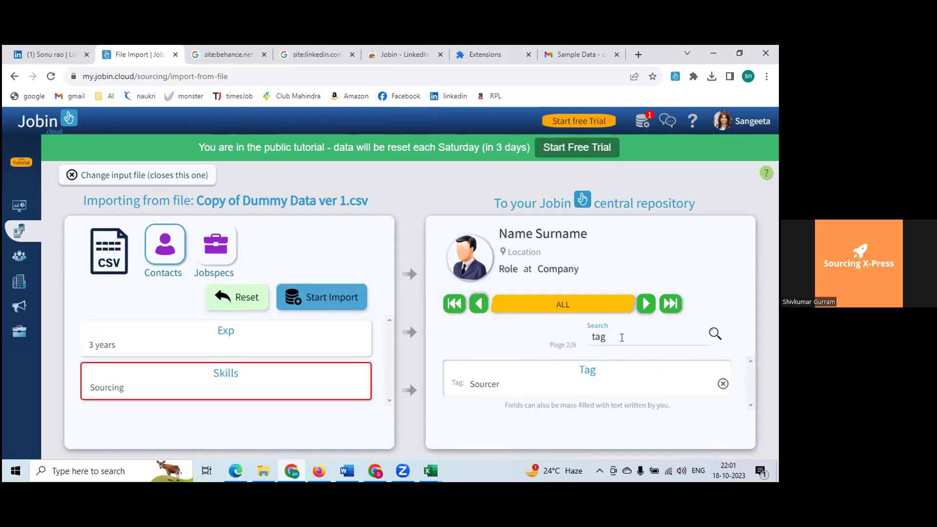
{"action": "key", "text": "BackSpace"}
{"action": "key", "text": "BackSpace"}
{"action": "key", "text": "BackSpace"}
{"action": "type", "text": "skill"}
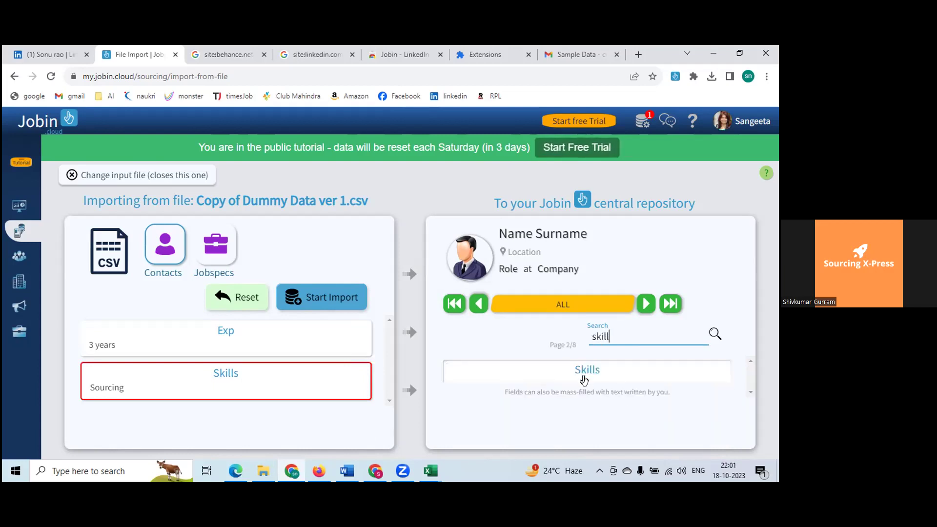
{"action": "left_click_drag", "start_coordinate": [580, 374], "coordinate": [580, 374]}
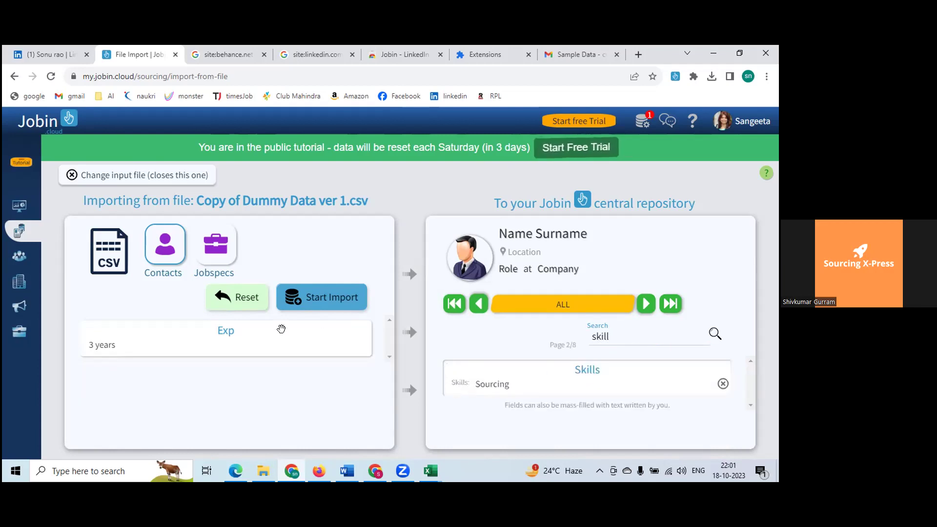
Step: Map the Exp column to Industry experiences (current), found by searching 'Industry'
{"action": "left_click_drag", "start_coordinate": [248, 327], "coordinate": [384, 324]}
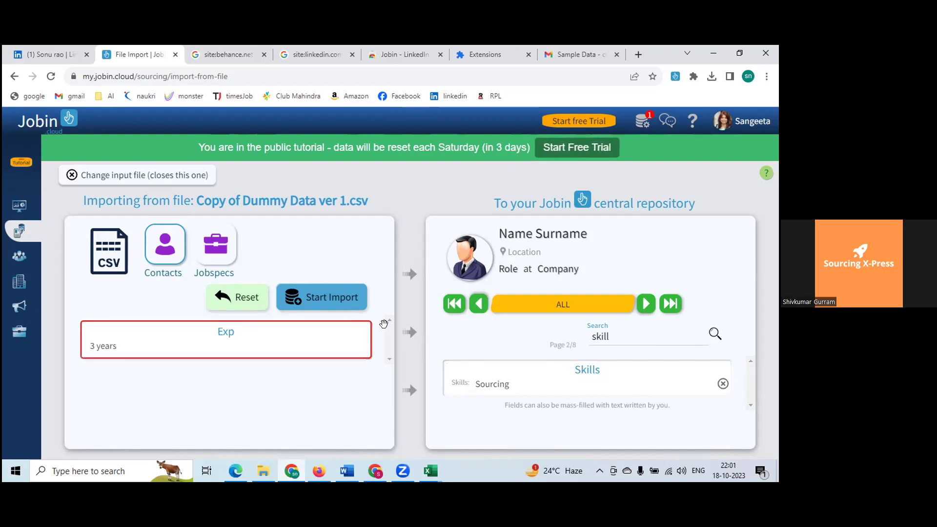
{"action": "left_click", "coordinate": [621, 334]}
{"action": "key", "text": "BackSpace"}
{"action": "key", "text": "BackSpace"}
{"action": "key", "text": "BackSpace"}
{"action": "type", "text": "experience"}
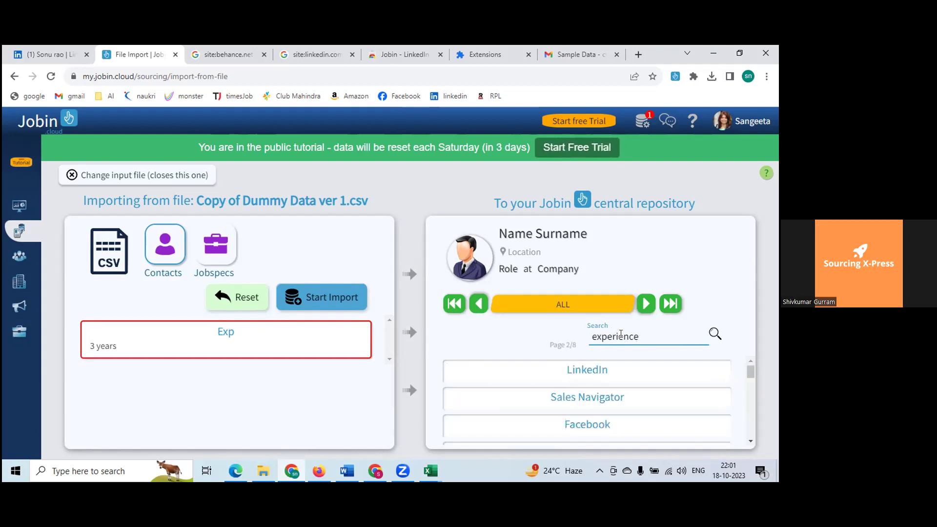
{"action": "scroll", "coordinate": [614, 398], "scroll_direction": "down", "scroll_amount": 1}
{"action": "scroll", "coordinate": [614, 412], "scroll_direction": "down", "scroll_amount": 5}
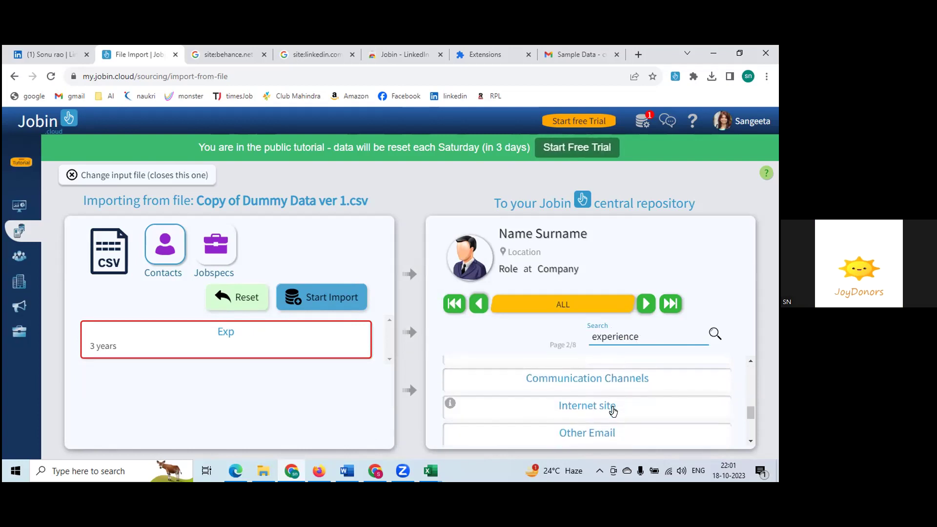
{"action": "scroll", "coordinate": [613, 411], "scroll_direction": "down", "scroll_amount": 5}
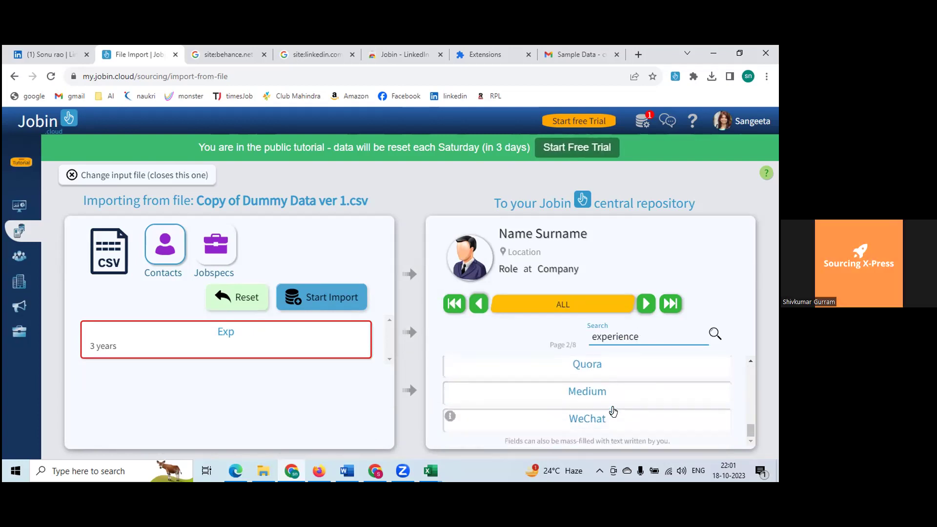
{"action": "scroll", "coordinate": [614, 412], "scroll_direction": "up", "scroll_amount": 4}
{"action": "scroll", "coordinate": [614, 411], "scroll_direction": "up", "scroll_amount": 5}
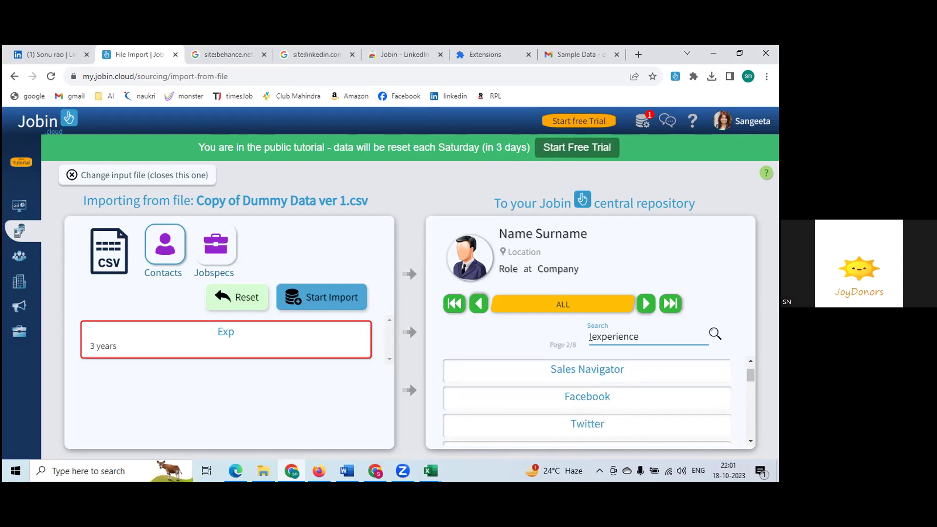
{"action": "type", "text": "work"}
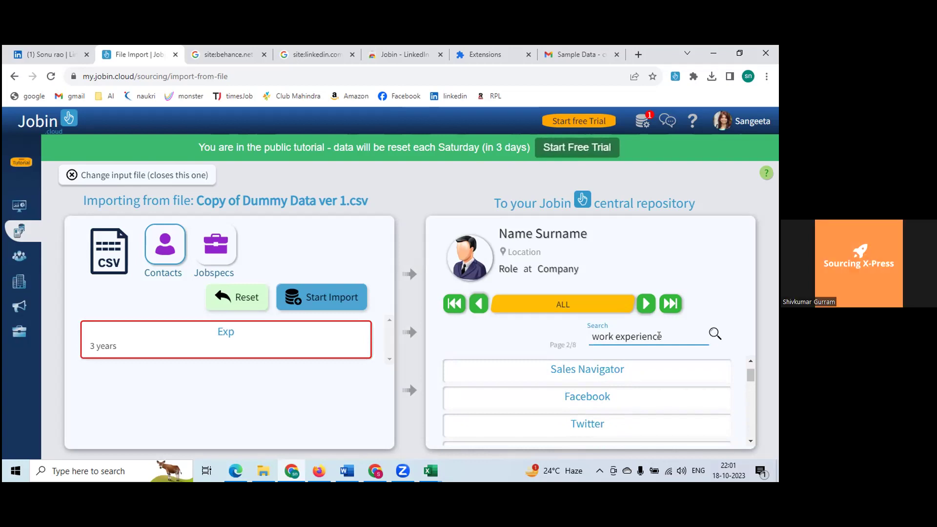
{"action": "left_click", "coordinate": [616, 336]}
{"action": "key", "text": "BackSpace"}
{"action": "key", "text": "BackSpace"}
{"action": "key", "text": "BackSpace"}
{"action": "key", "text": "BackSpace"}
{"action": "key", "text": "BackSpace"}
{"action": "type", "text": "Industry"}
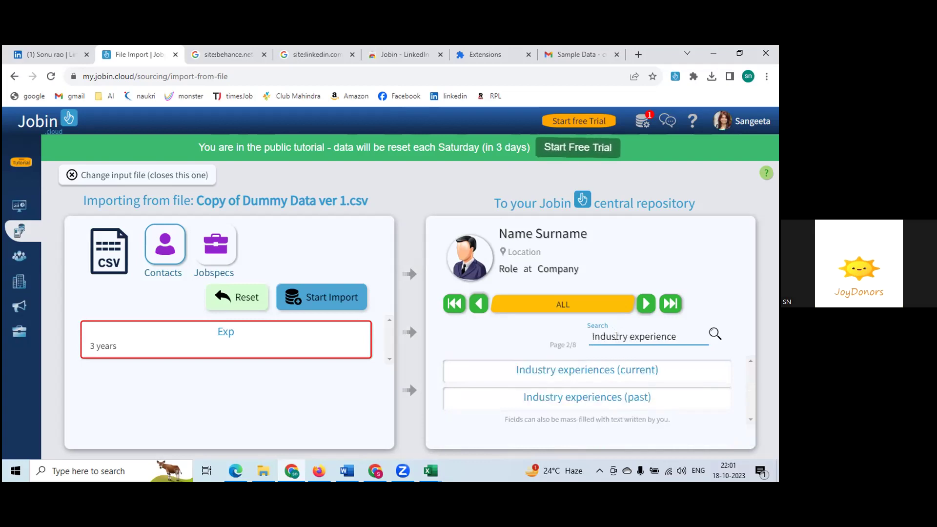
{"action": "left_click", "coordinate": [574, 375]}
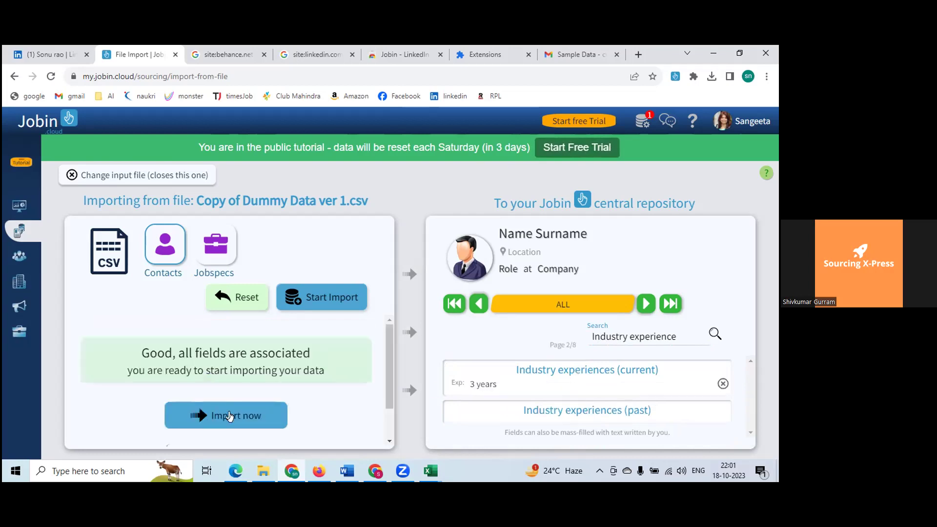
Step: Import the contacts, reset filters, and filter All Contacts by the 'Sourcer' tag
{"action": "left_click", "coordinate": [231, 415]}
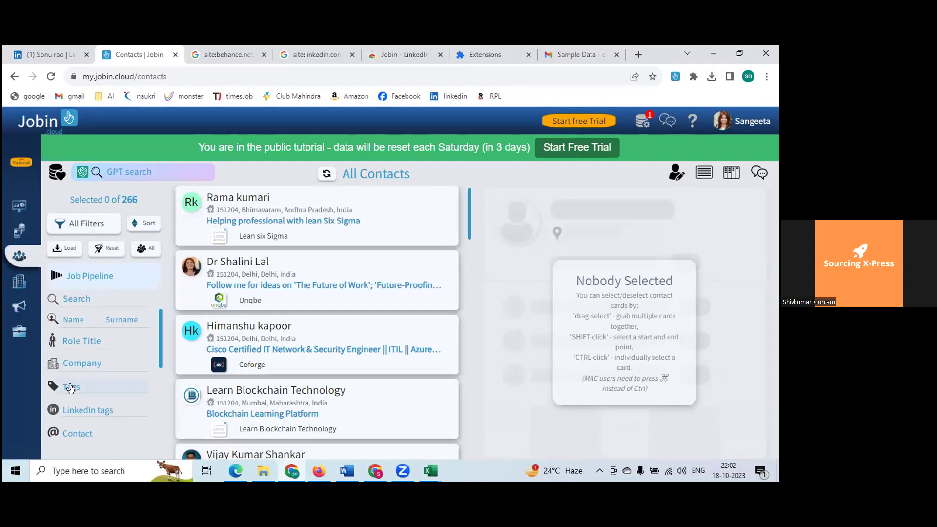
{"action": "left_click", "coordinate": [99, 245]}
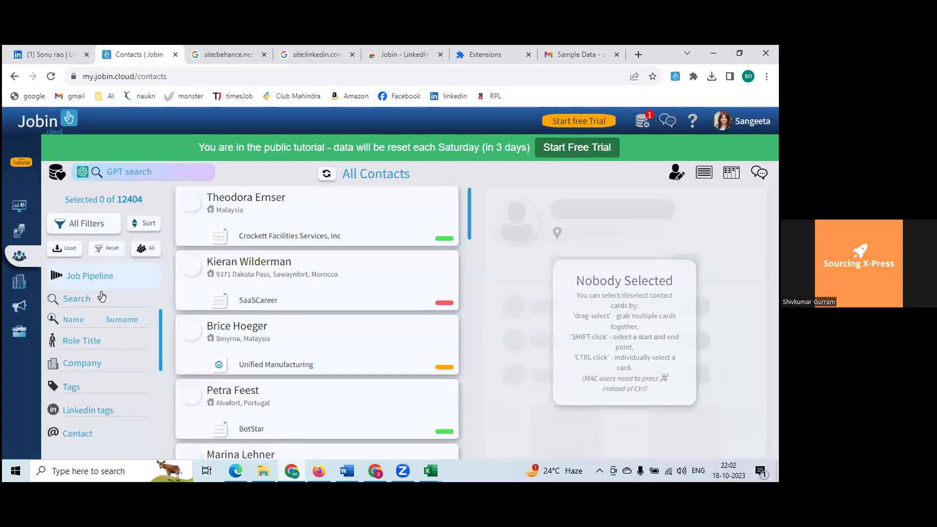
{"action": "left_click", "coordinate": [71, 388]}
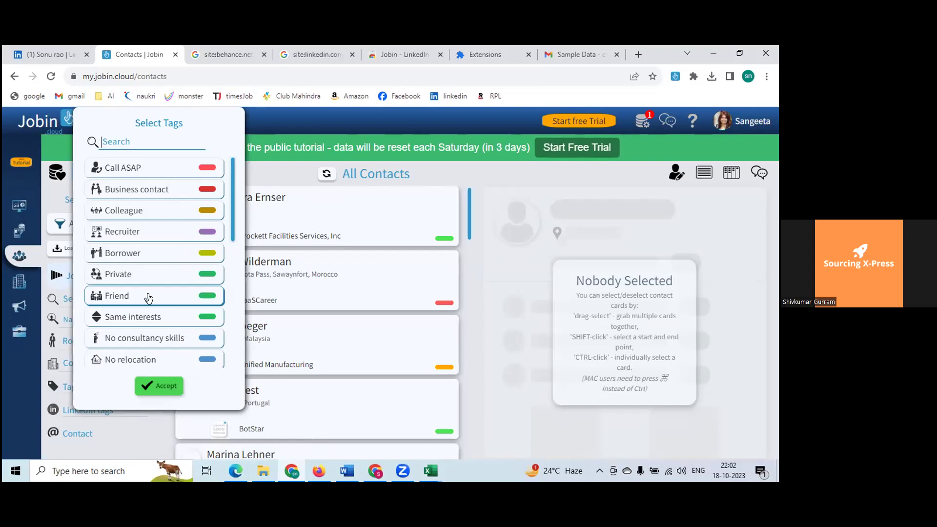
{"action": "scroll", "coordinate": [146, 297], "scroll_direction": "down", "scroll_amount": 3}
{"action": "scroll", "coordinate": [148, 299], "scroll_direction": "up", "scroll_amount": 2}
{"action": "scroll", "coordinate": [149, 298], "scroll_direction": "up", "scroll_amount": 1}
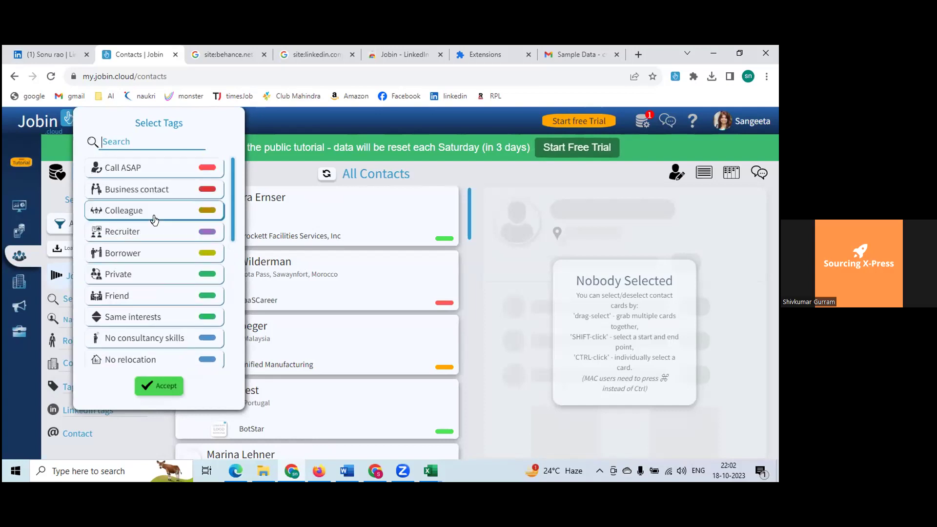
{"action": "left_click", "coordinate": [140, 142]}
{"action": "type", "text": "sourcer"}
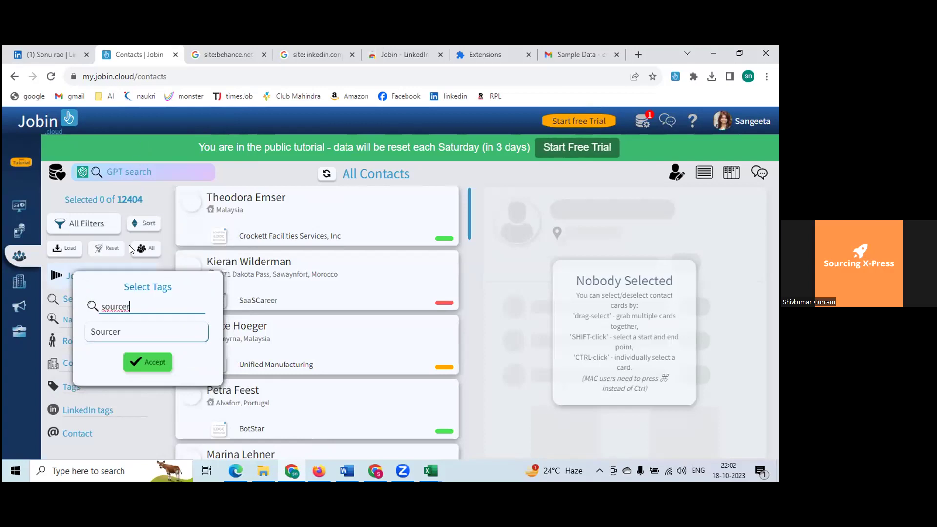
{"action": "left_click", "coordinate": [108, 336]}
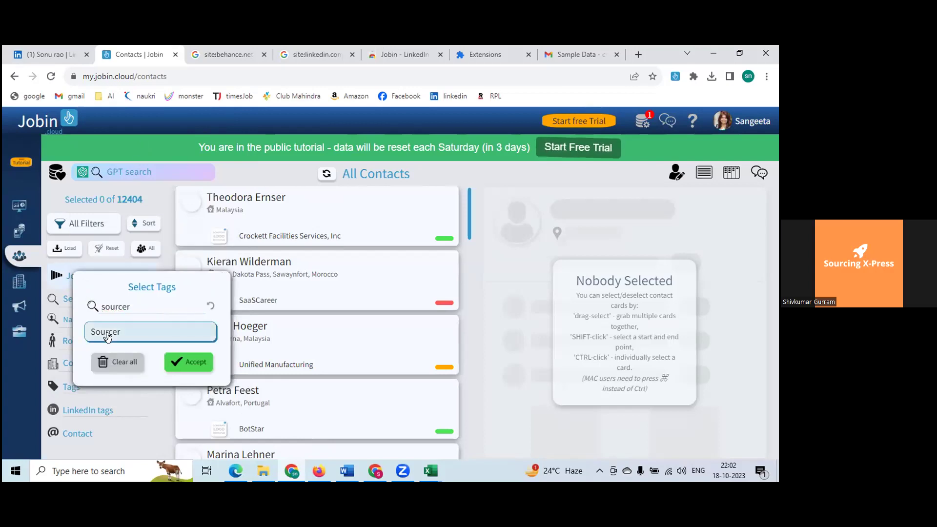
{"action": "left_click", "coordinate": [188, 359]}
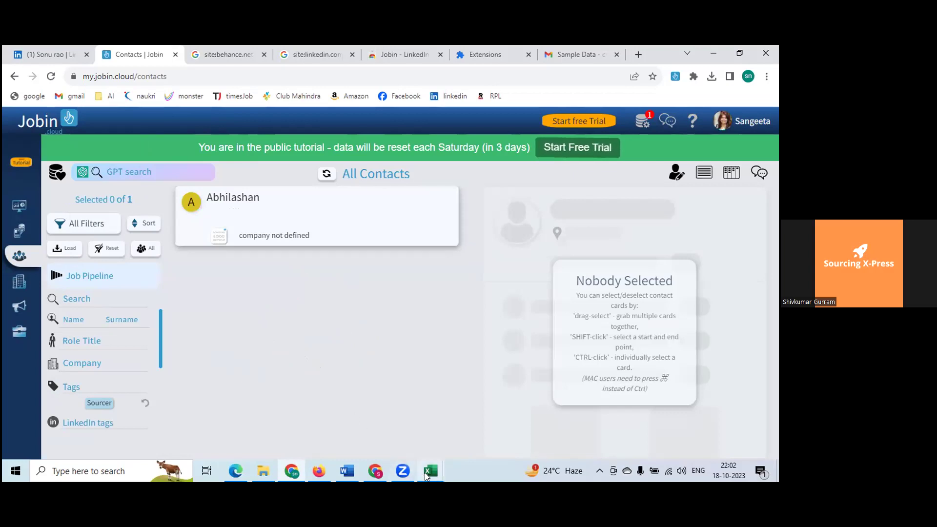
{"action": "mouse_move", "coordinate": [426, 475]}
{"action": "left_click", "coordinate": [477, 421]}
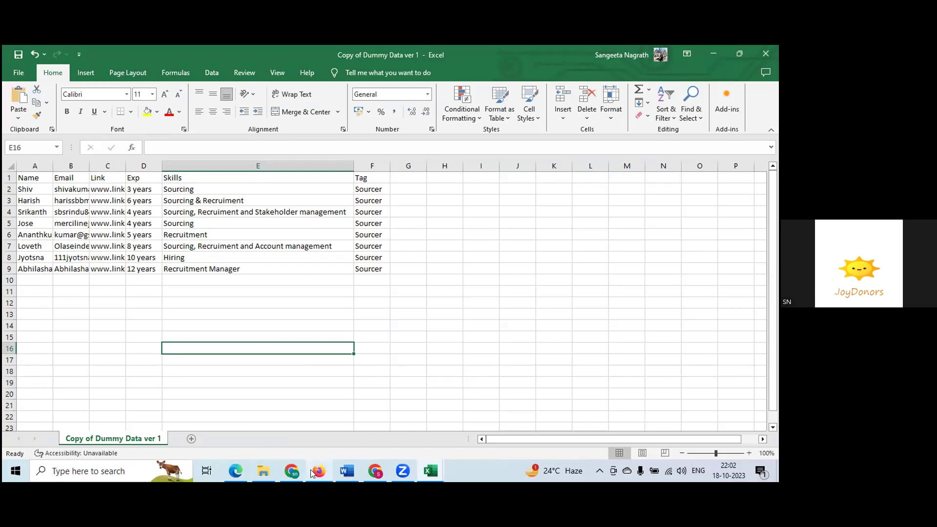
{"action": "left_click", "coordinate": [295, 473]}
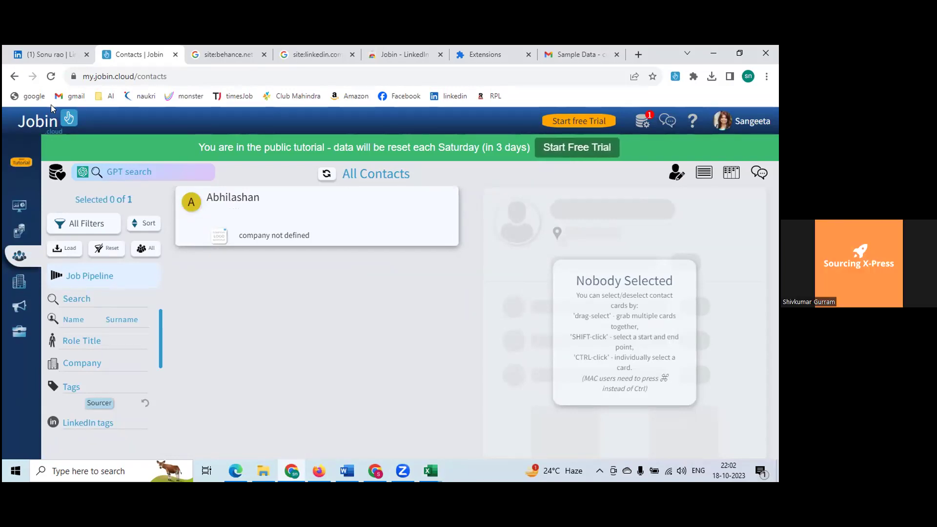
Step: Reload, open the Sourcer contact's profile, and follow its LinkedIn link to a Page not found tab
{"action": "left_click", "coordinate": [50, 76]}
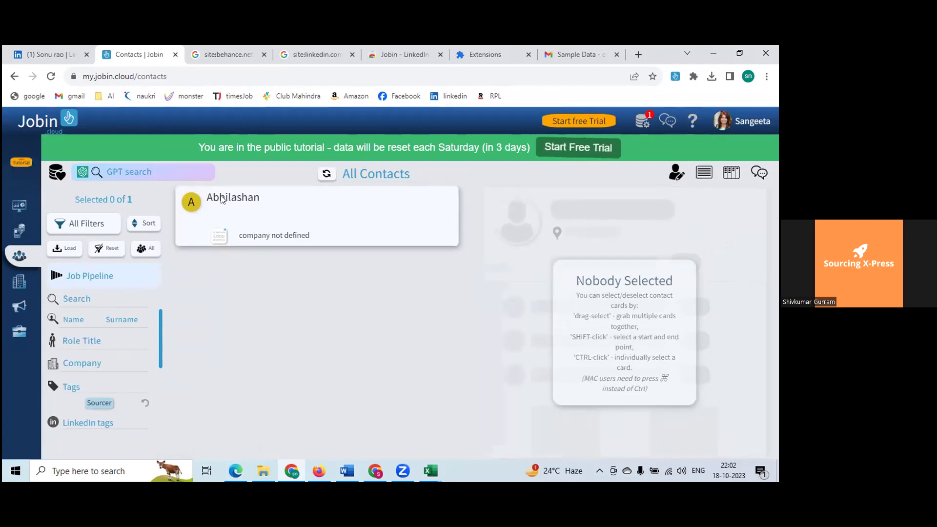
{"action": "left_click", "coordinate": [192, 203]}
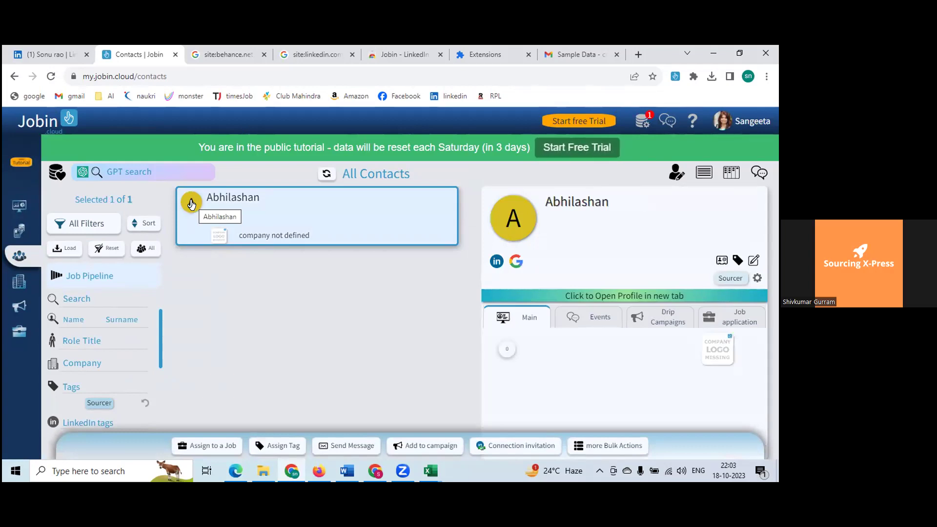
{"action": "mouse_move", "coordinate": [602, 254]}
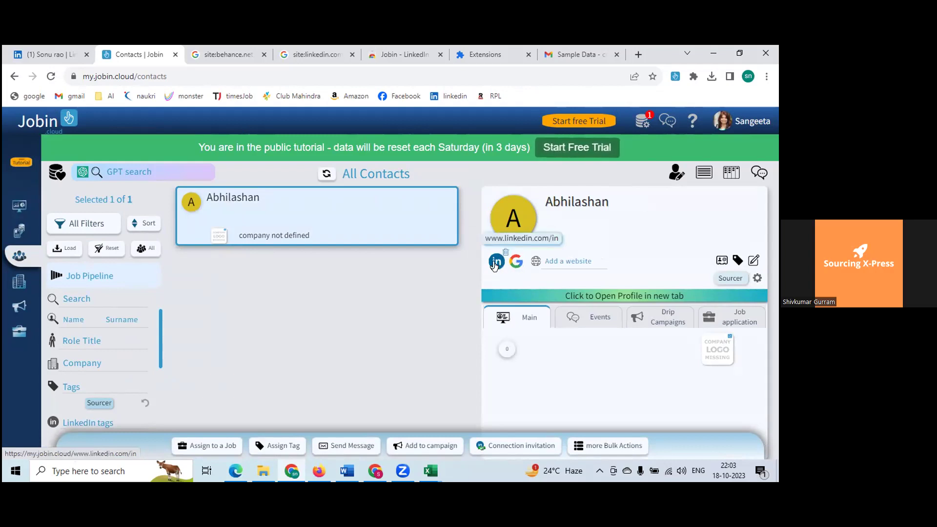
{"action": "left_click", "coordinate": [496, 263]}
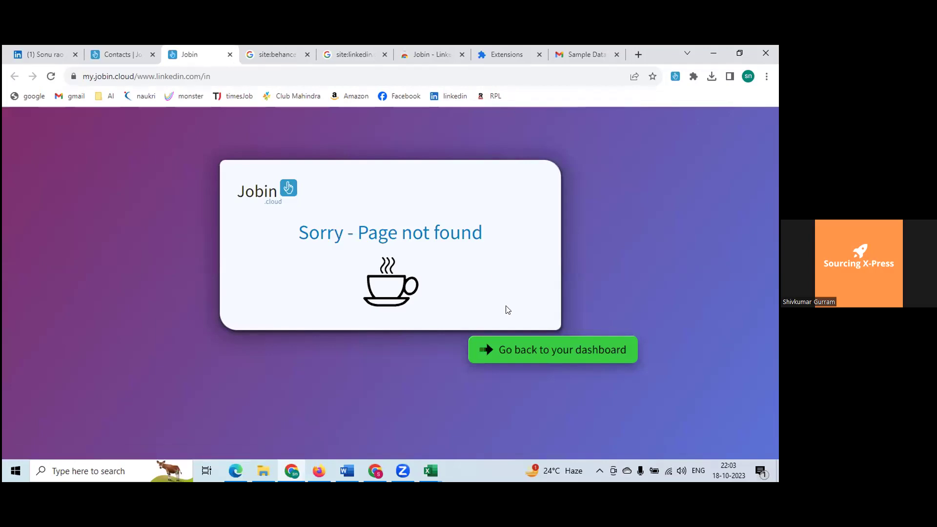
Step: Go back to the dashboard from the error page, then to the Sourcer-filtered Contacts list
{"action": "left_click", "coordinate": [533, 351]}
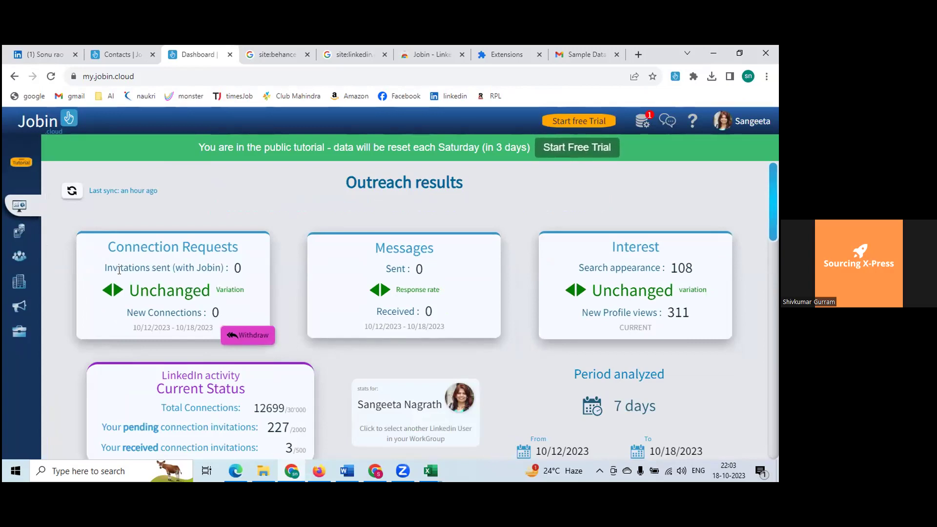
{"action": "left_click", "coordinate": [12, 256]}
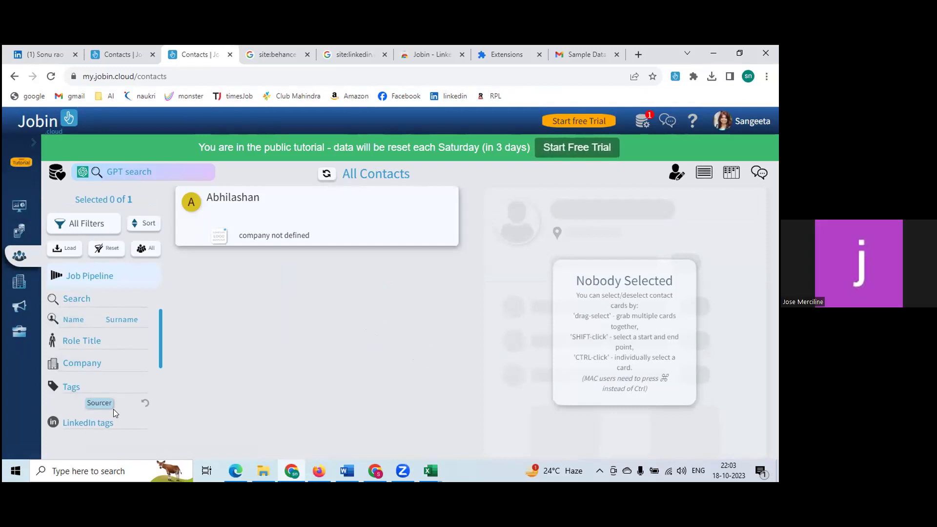
Step: Go to the .CSV import page from the Sourcing sidebar menu
{"action": "mouse_move", "coordinate": [98, 403]}
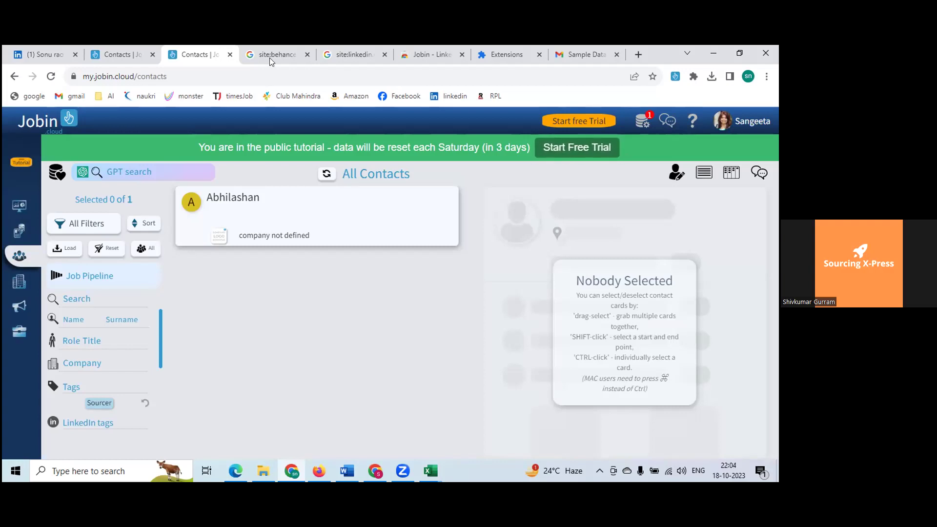
{"action": "left_click", "coordinate": [19, 231]}
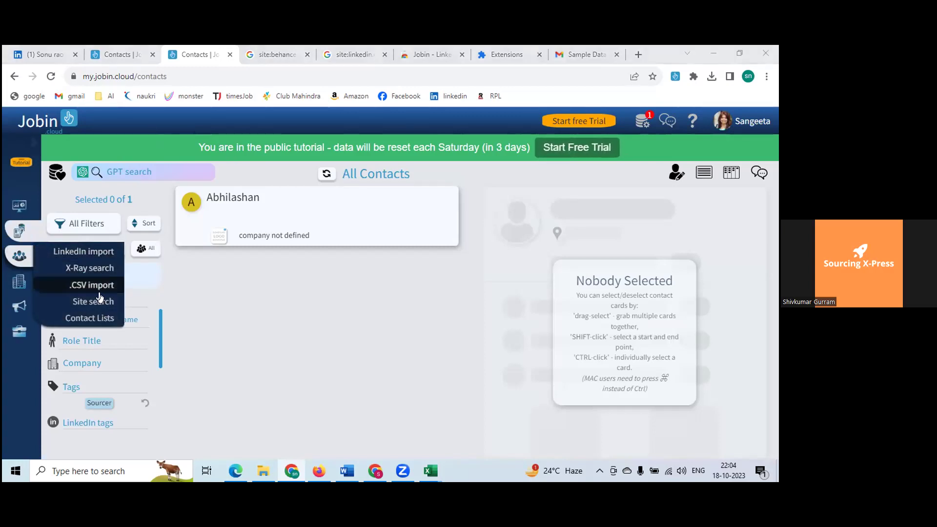
{"action": "left_click", "coordinate": [86, 286]}
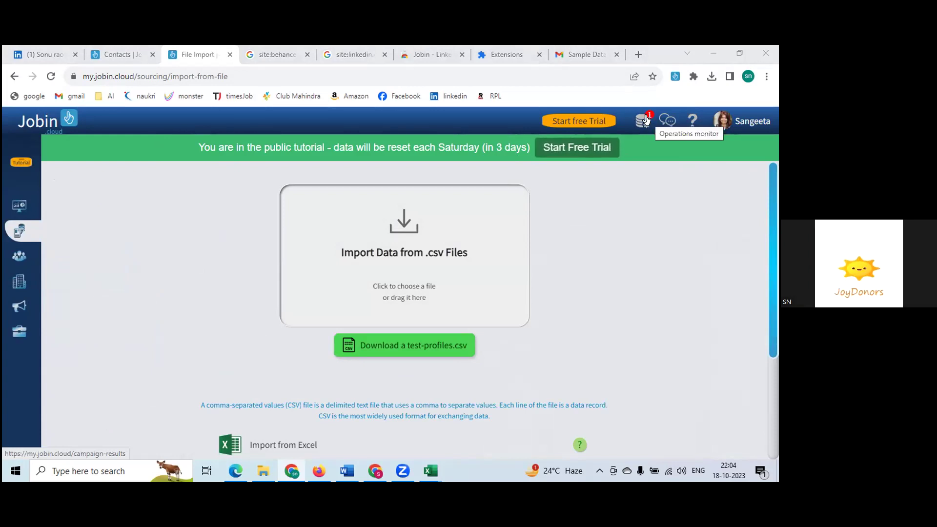
Step: Check the Operations Monitor, expanding the finished LinkedIn profile import to confirm it succeeded
{"action": "left_click", "coordinate": [645, 122]}
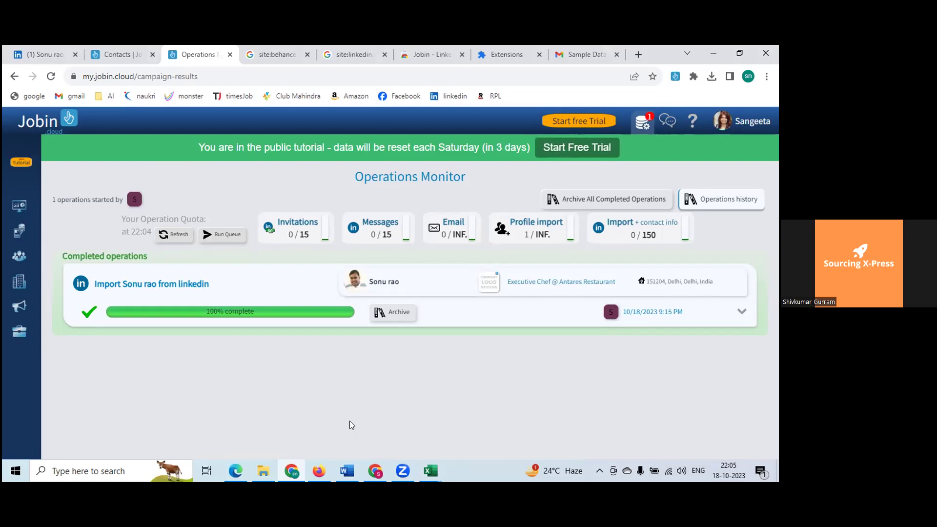
{"action": "left_click", "coordinate": [740, 313]}
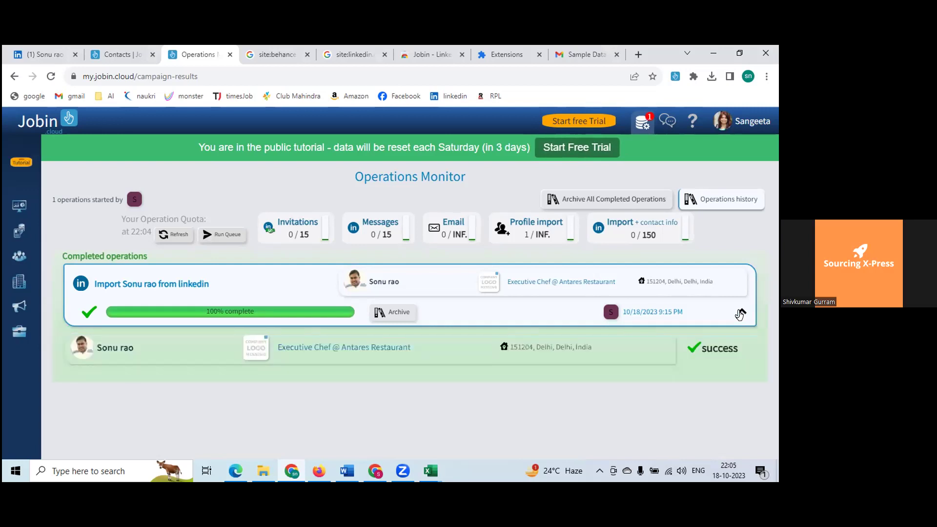